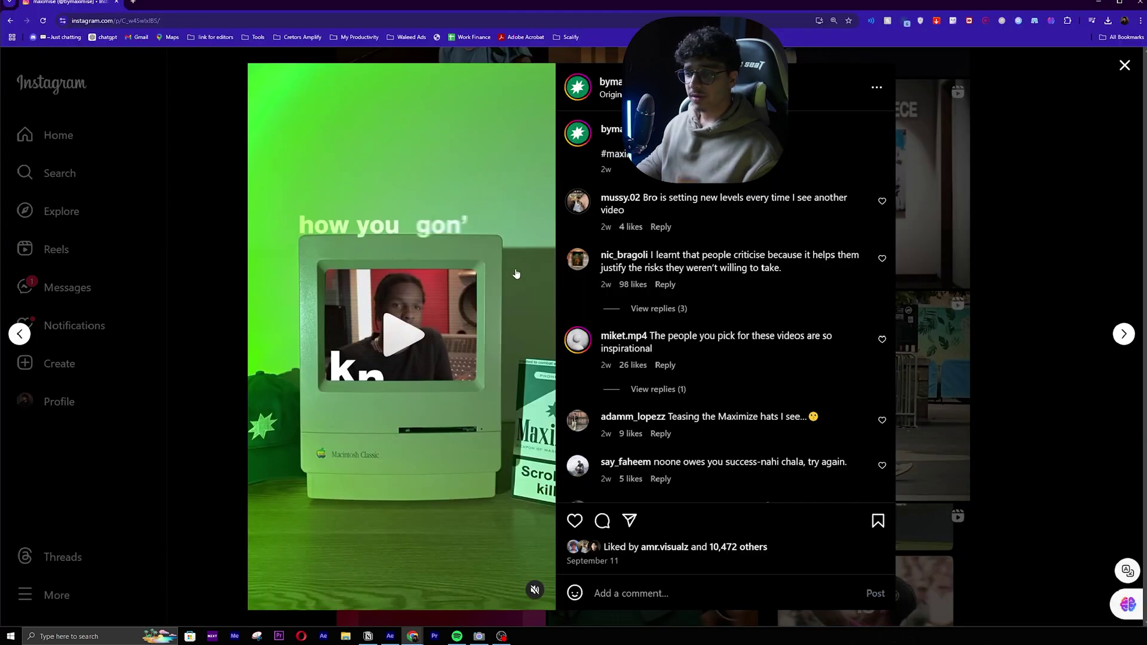
Step: Play and pause the Instagram reel to examine its eye and planet image sequence
{"action": "left_click", "coordinate": [439, 348]}
{"action": "left_click", "coordinate": [445, 300]}
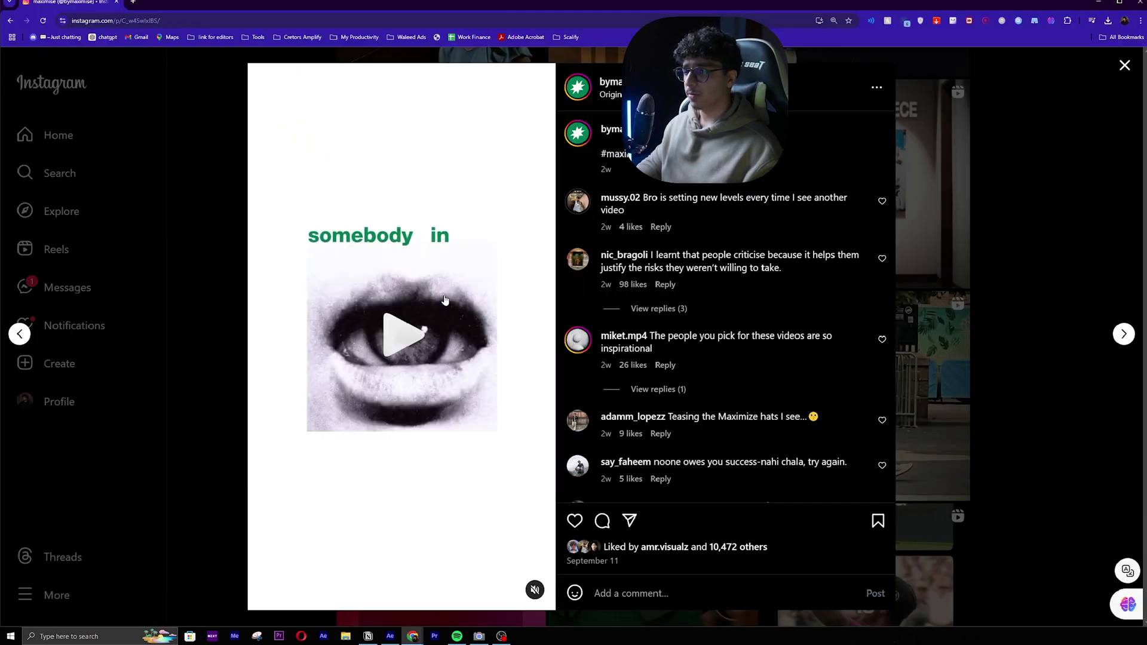
{"action": "left_click", "coordinate": [417, 349]}
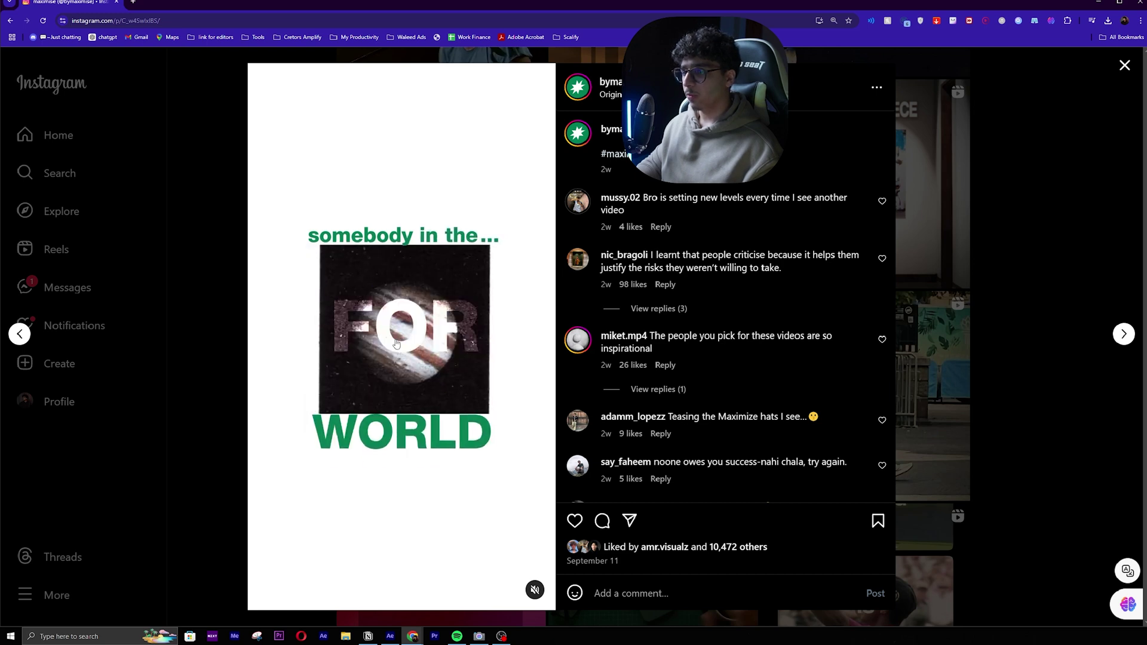
{"action": "left_click", "coordinate": [398, 345]}
Step: Open Pinterest in a new browser tab and search for "planet images dark"
{"action": "key", "text": "ctrl+t"}
{"action": "type", "text": "pinterest.com/pin/292241463330511329/"}
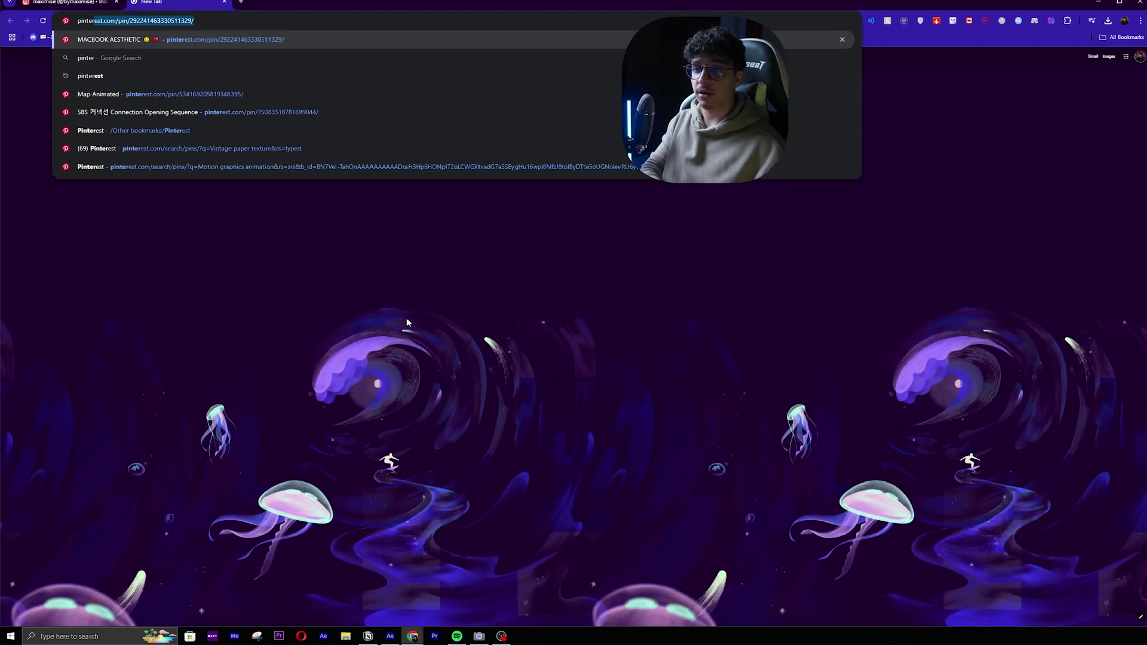
{"action": "key", "text": "Return"}
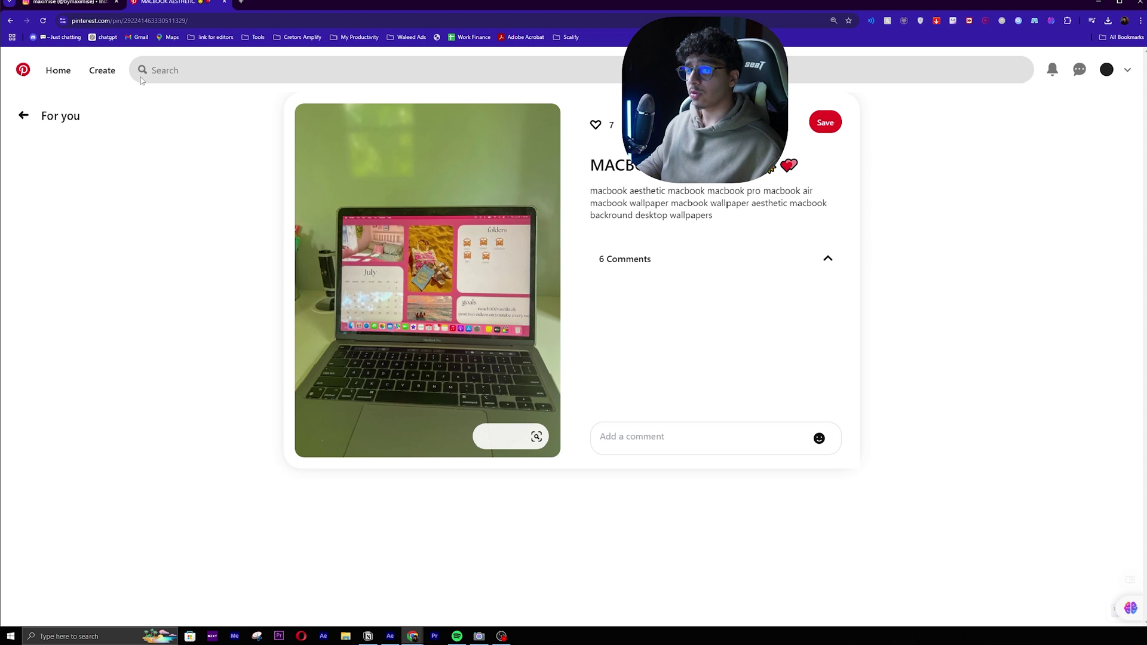
{"action": "left_click", "coordinate": [141, 77]}
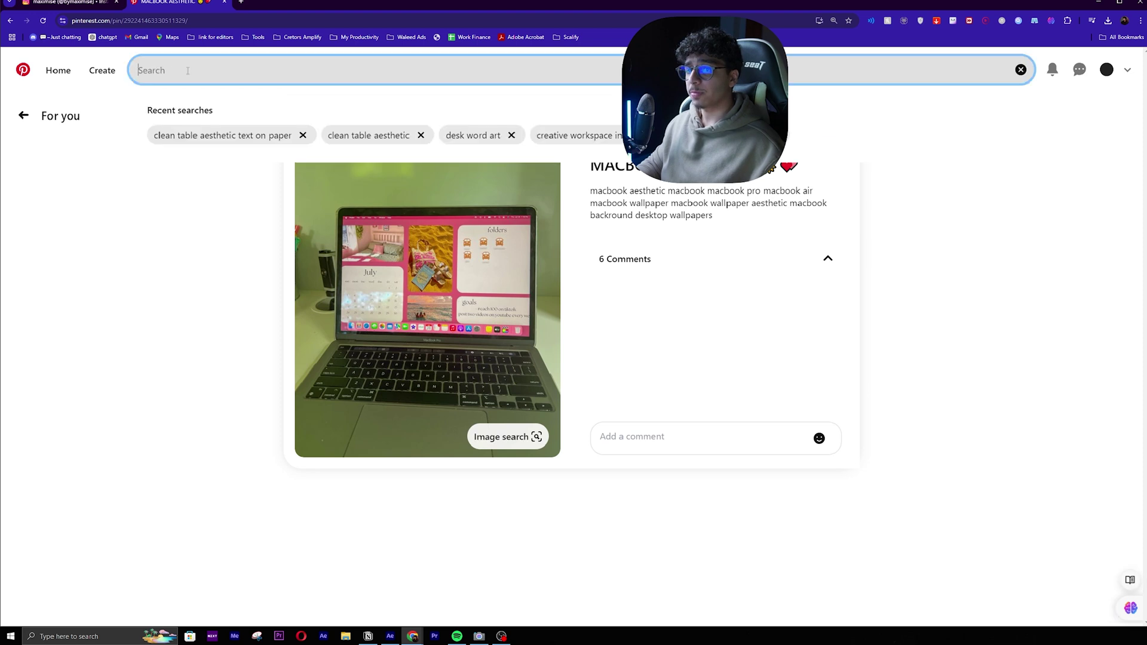
{"action": "type", "text": "planet images dark"}
{"action": "key", "text": "Return"}
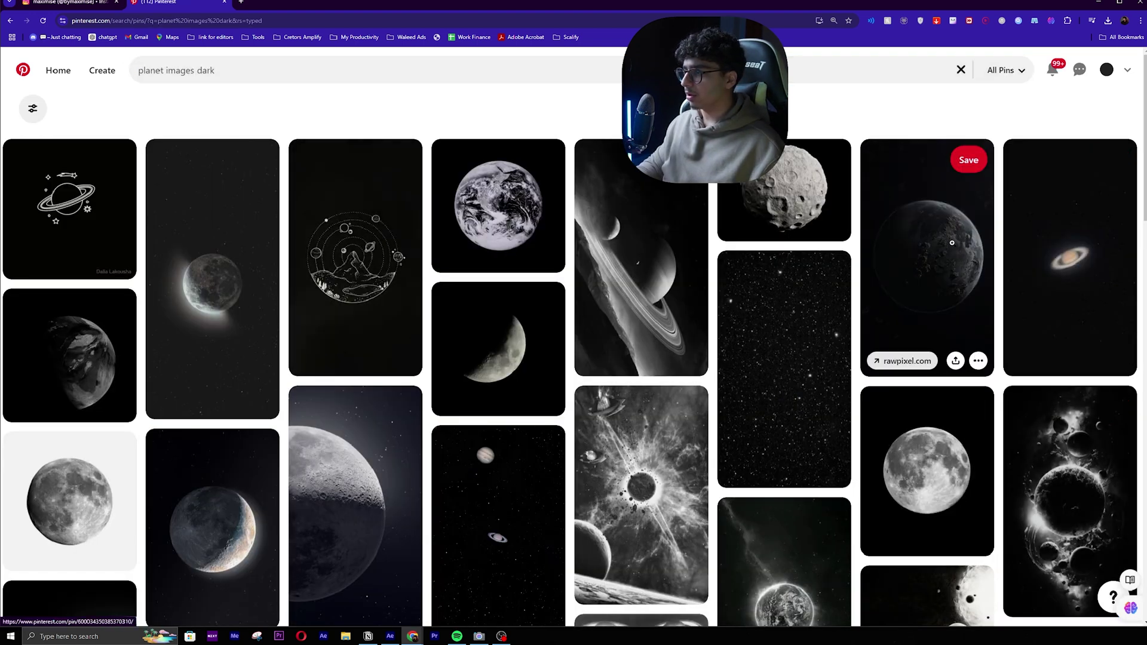
Step: Open the dark planet, full moon and colored crescent moon pins in separate tabs
{"action": "middle_click", "coordinate": [932, 454]}
{"action": "scroll", "coordinate": [325, 367], "scroll_direction": "down", "scroll_amount": 2}
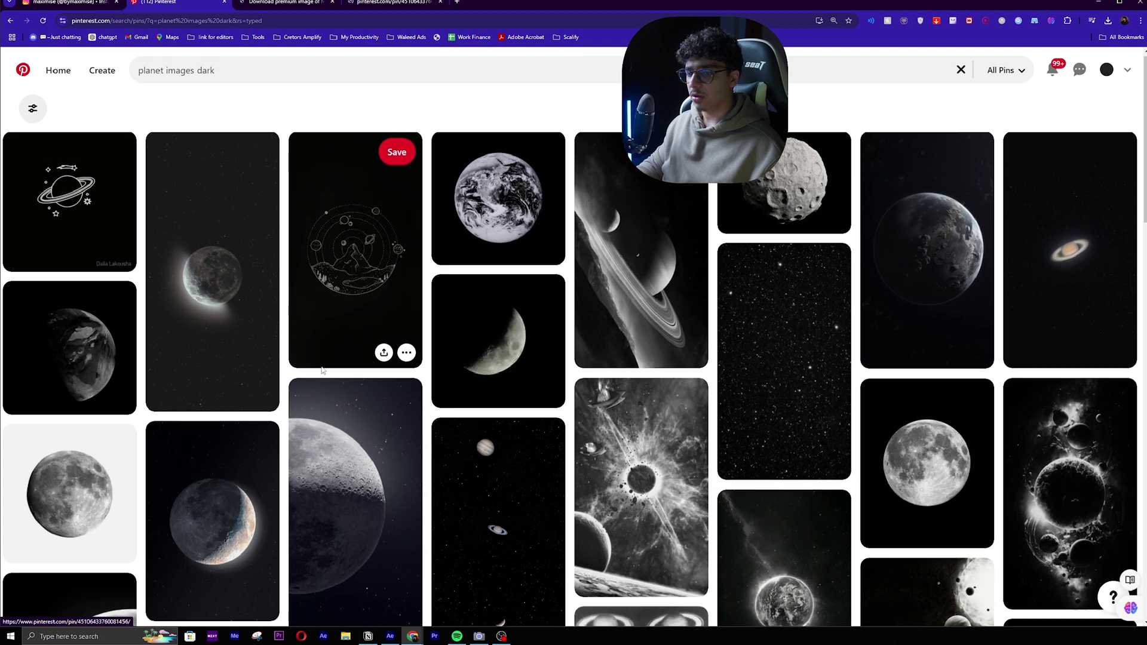
{"action": "middle_click", "coordinate": [226, 384]}
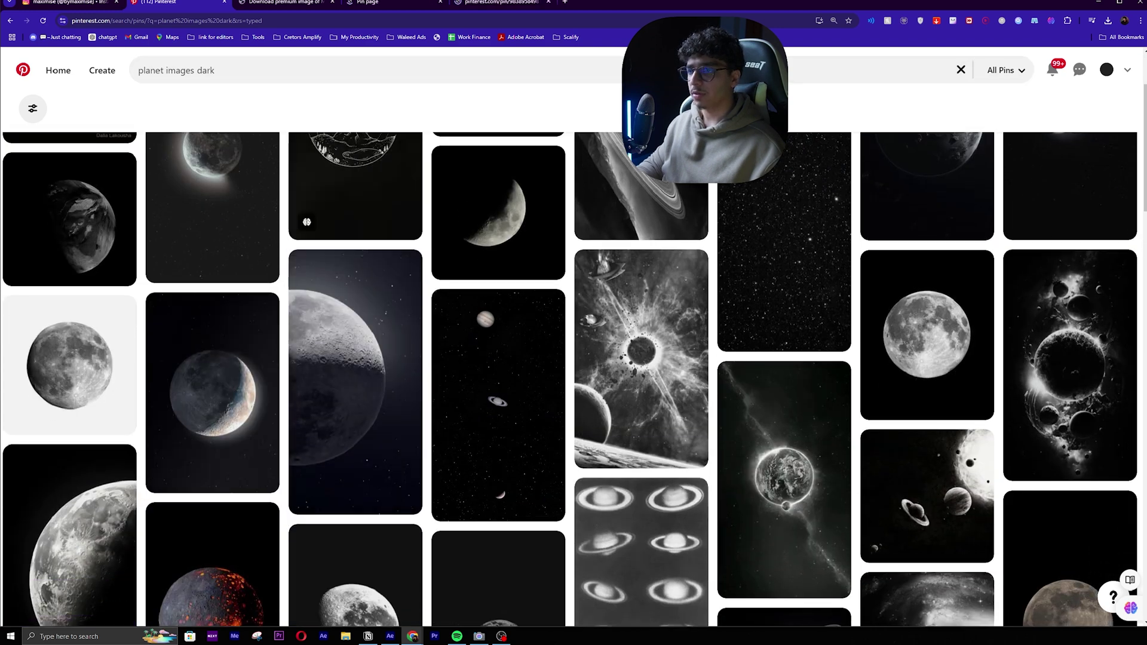
Step: View the crescent moon pin and look through its related moon images
{"action": "left_click", "coordinate": [494, 2]}
{"action": "scroll", "coordinate": [924, 288], "scroll_direction": "down", "scroll_amount": 2}
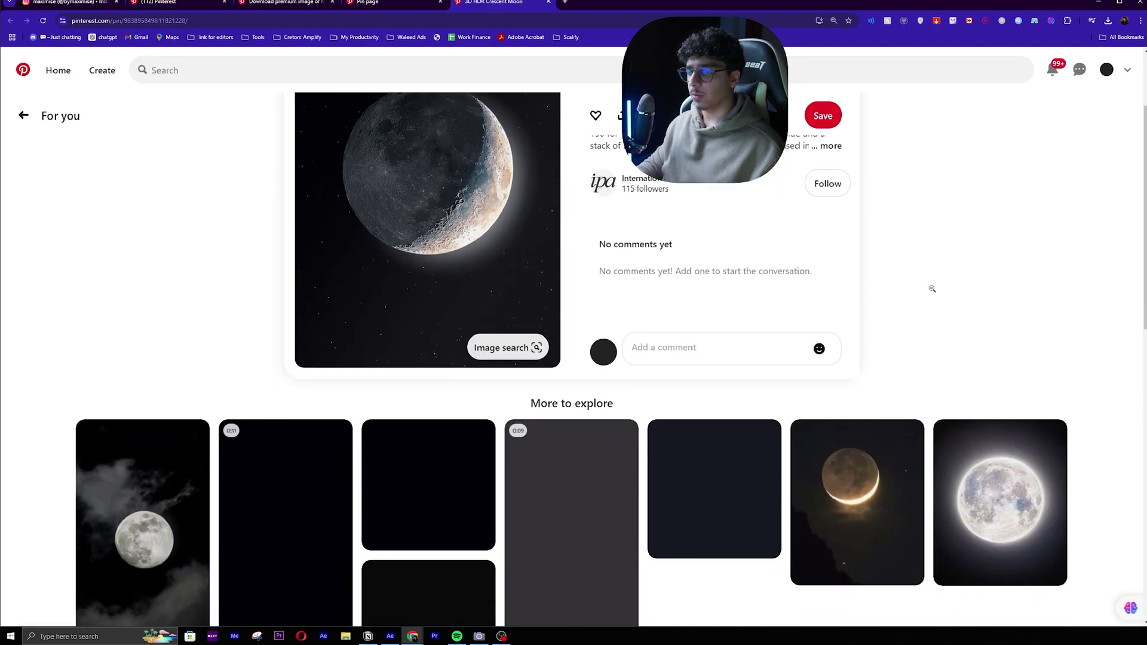
{"action": "scroll", "coordinate": [437, 418], "scroll_direction": "down", "scroll_amount": 6}
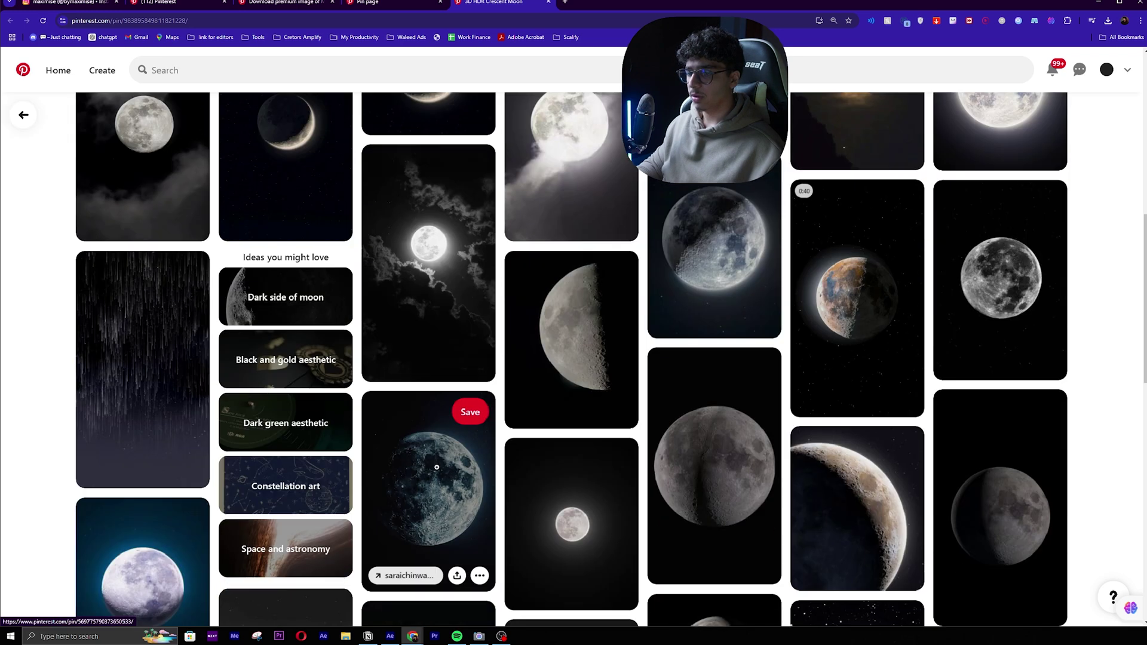
{"action": "scroll", "coordinate": [432, 495], "scroll_direction": "down", "scroll_amount": 1}
{"action": "scroll", "coordinate": [468, 284], "scroll_direction": "down", "scroll_amount": 2}
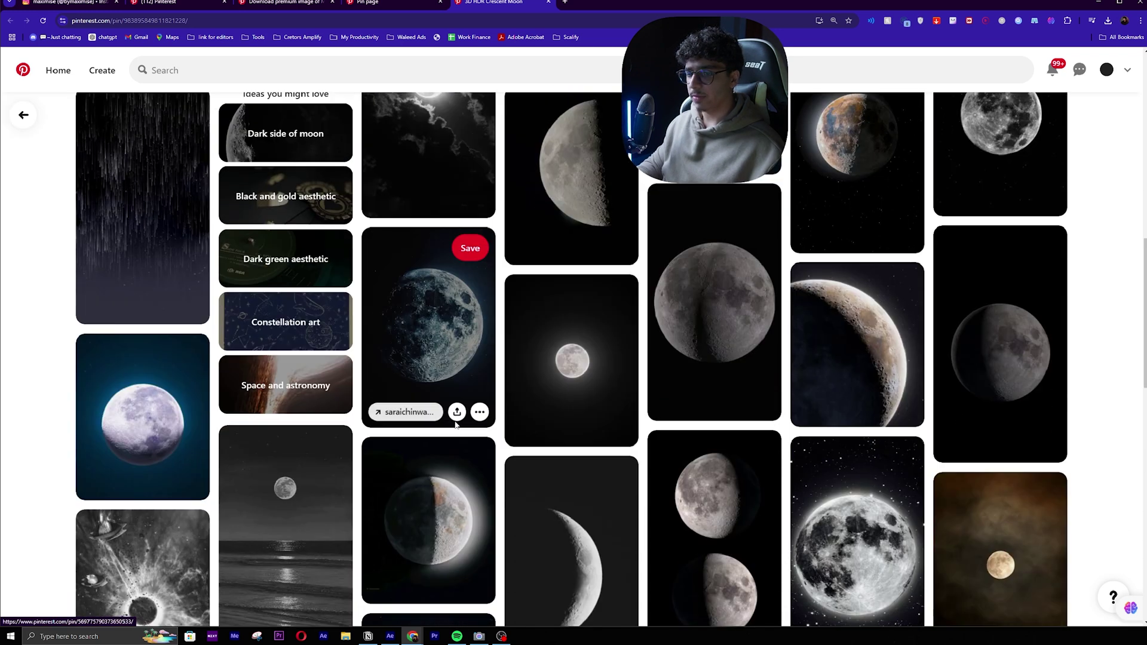
{"action": "scroll", "coordinate": [467, 284], "scroll_direction": "down", "scroll_amount": 7}
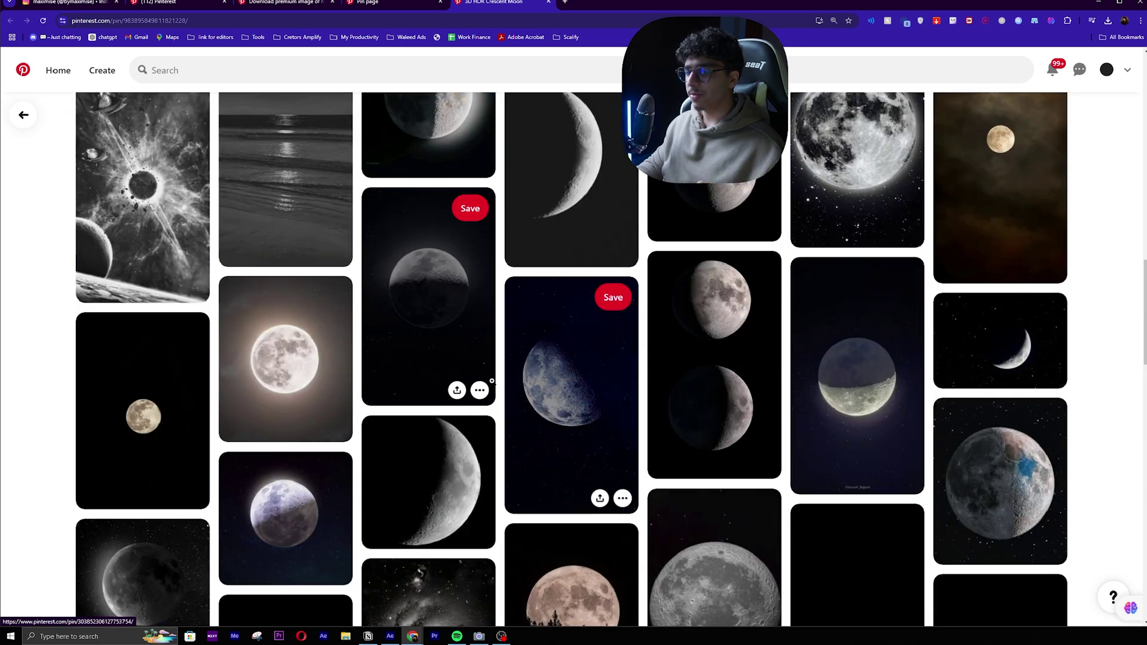
{"action": "scroll", "coordinate": [507, 398], "scroll_direction": "down", "scroll_amount": 3}
Step: Look through the related images of the opened full moon and dark planet pins
{"action": "key", "text": "ctrl+shift+Tab"}
{"action": "scroll", "coordinate": [905, 284], "scroll_direction": "up", "scroll_amount": 3}
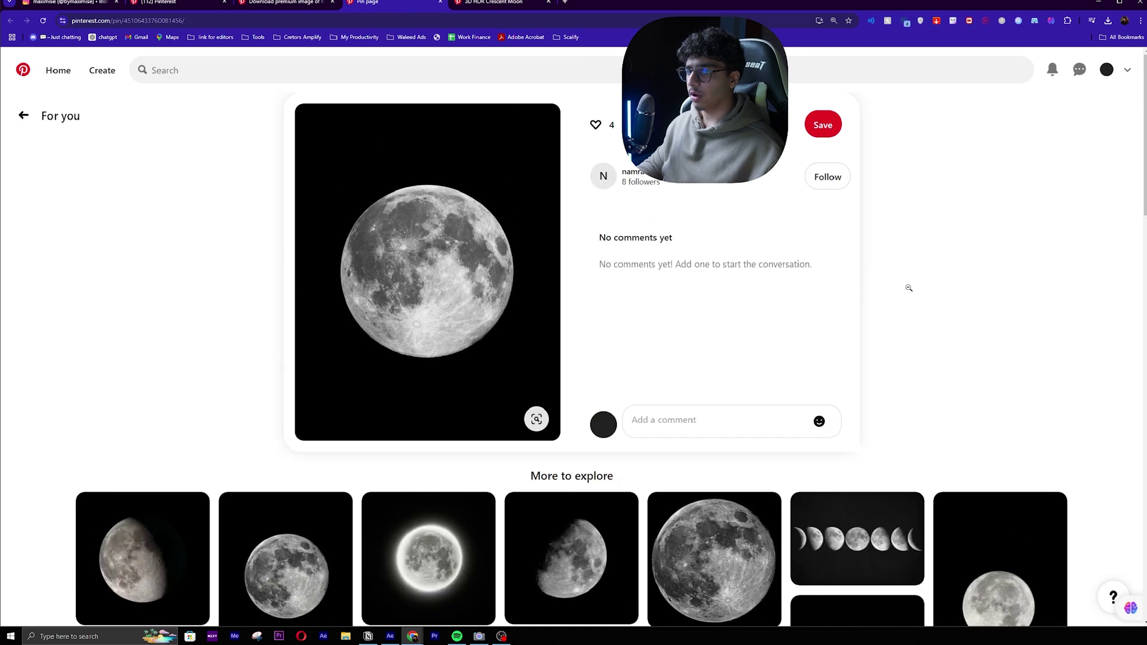
{"action": "scroll", "coordinate": [904, 283], "scroll_direction": "down", "scroll_amount": 8}
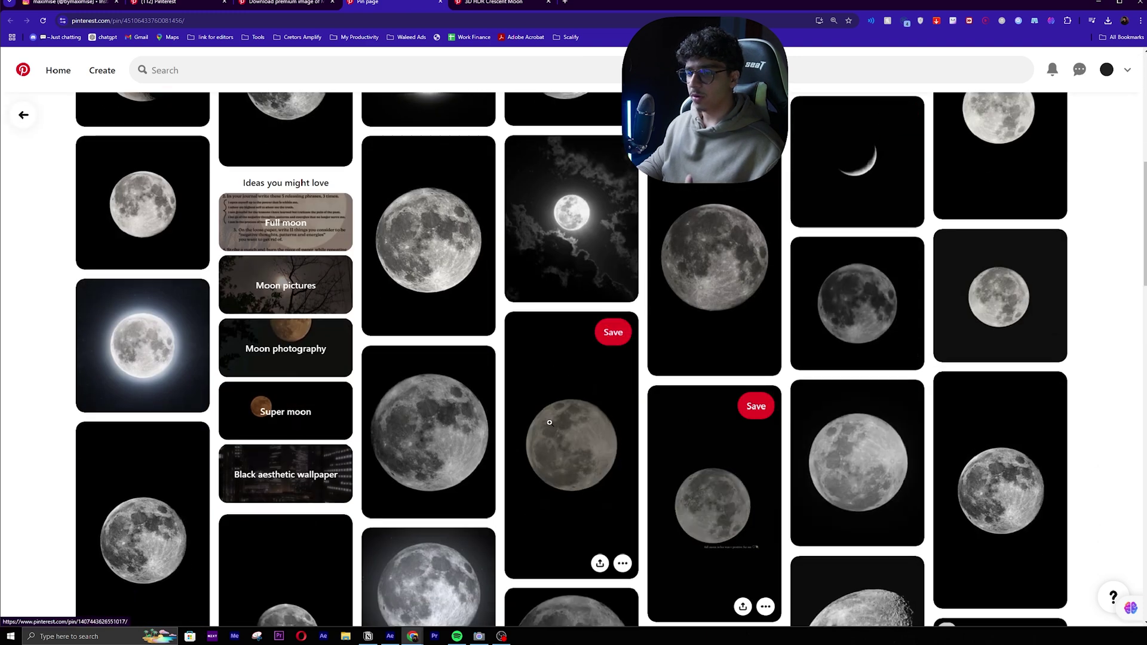
{"action": "key", "text": "alt+Left"}
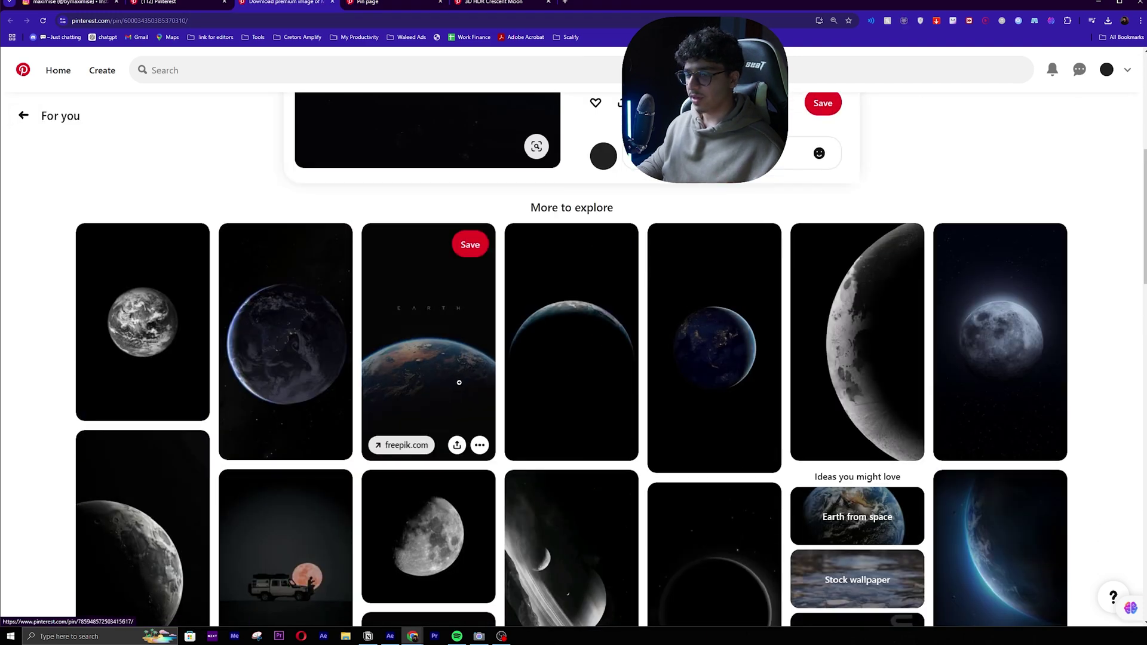
{"action": "scroll", "coordinate": [472, 388], "scroll_direction": "down", "scroll_amount": 2}
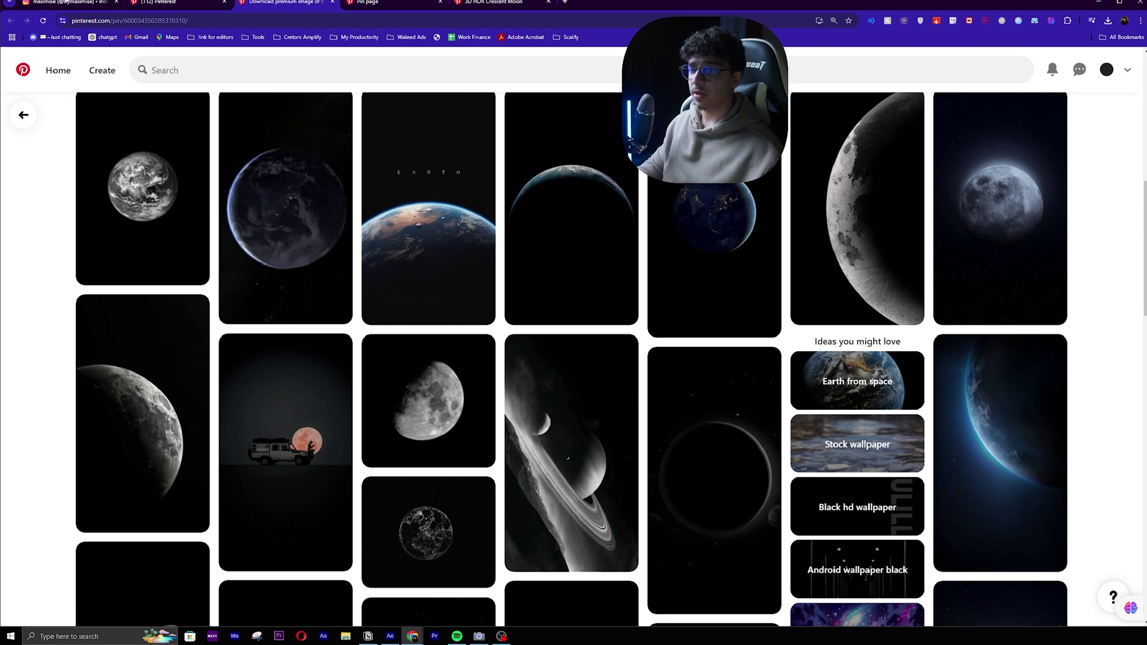
Step: Check the eye shot in the Instagram reel and search Pinterest for "one eye image close black and white"
{"action": "left_click", "coordinate": [66, 3]}
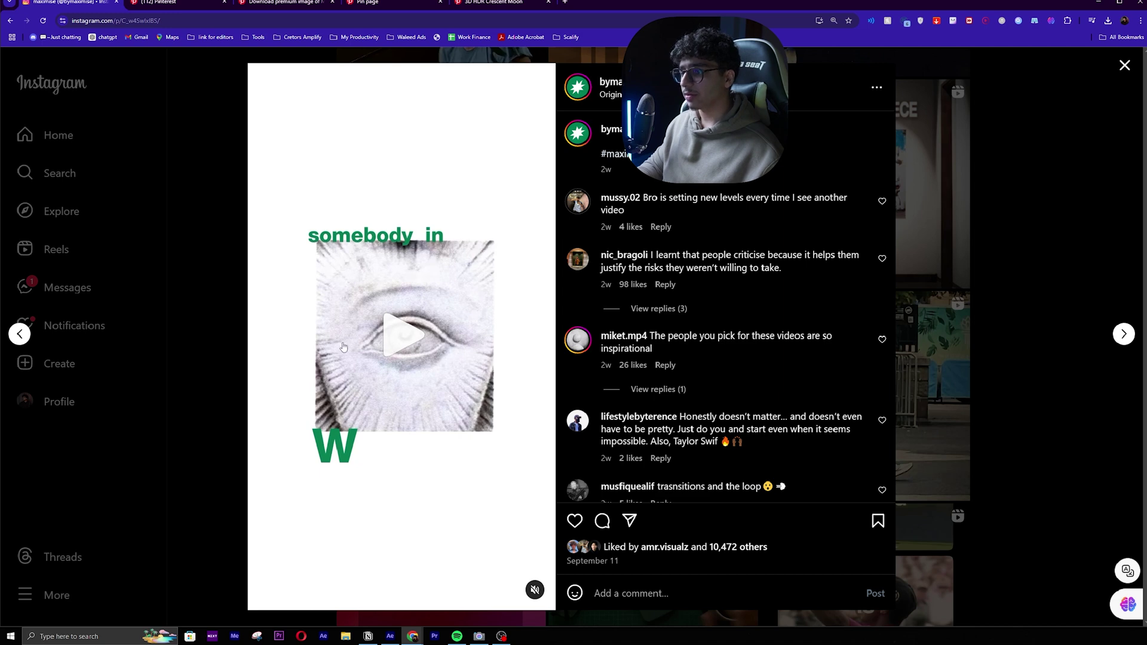
{"action": "left_click", "coordinate": [161, 3]}
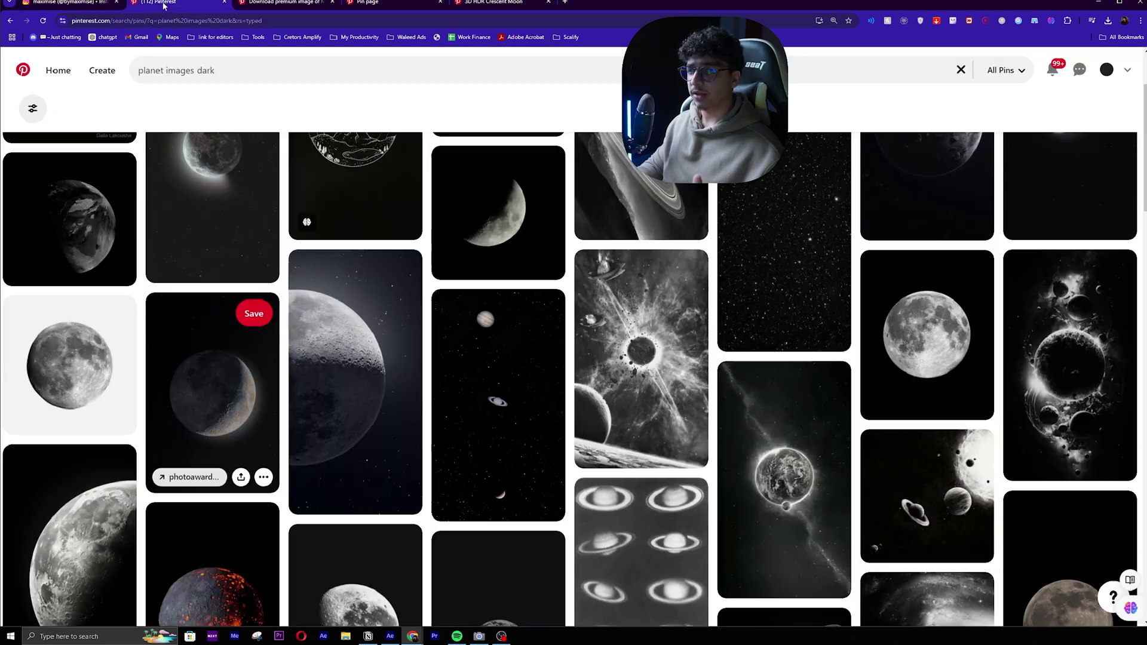
{"action": "left_click", "coordinate": [315, 73]}
{"action": "key", "text": "ctrl+a"}
{"action": "type", "text": "one eye image close"}
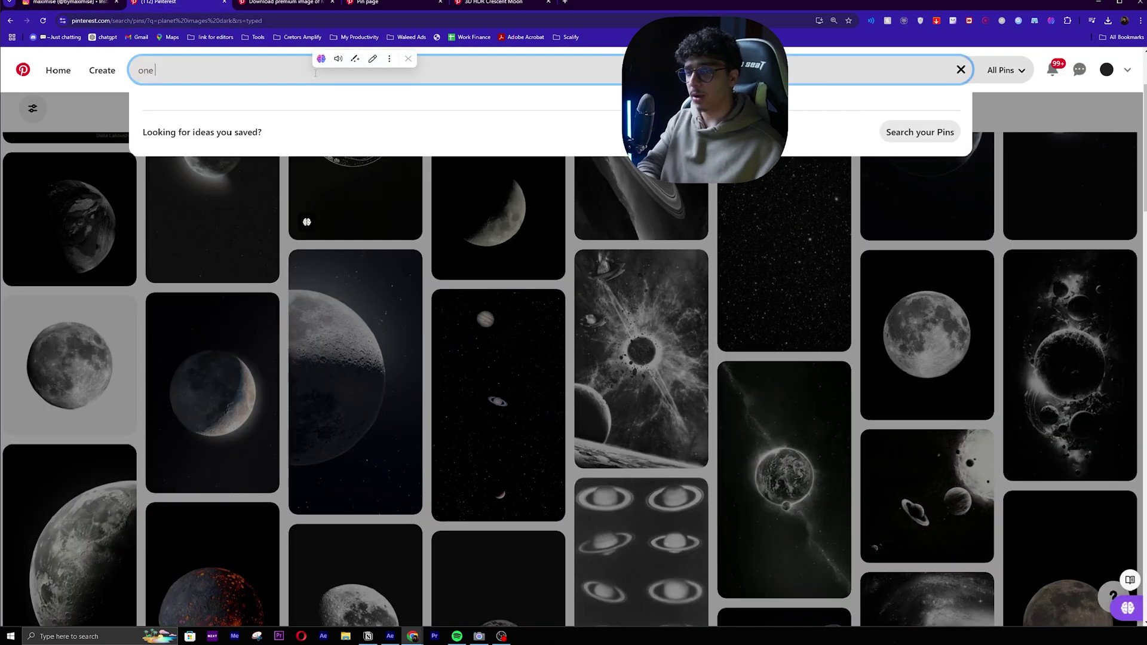
{"action": "key", "text": "Return"}
{"action": "type", "text": "illusration"}
{"action": "key", "text": "Return"}
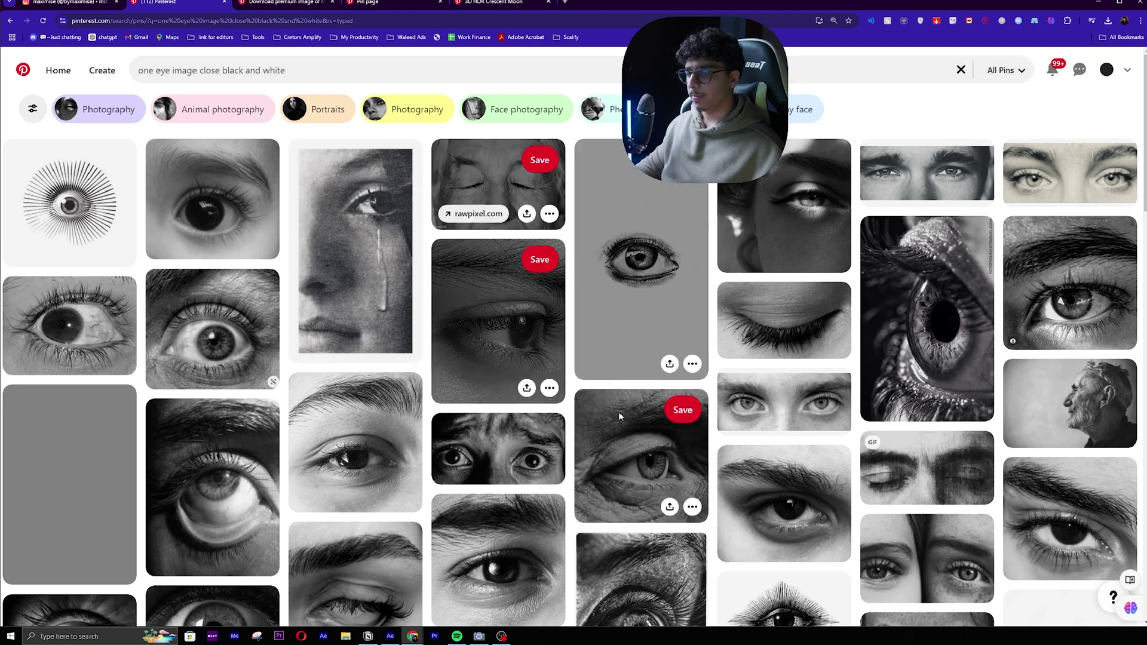
Step: Look through the black-and-white eye results and bring up the search "one eye image close black and white art"
{"action": "scroll", "coordinate": [919, 520], "scroll_direction": "down", "scroll_amount": 10}
{"action": "scroll", "coordinate": [919, 519], "scroll_direction": "down", "scroll_amount": 6}
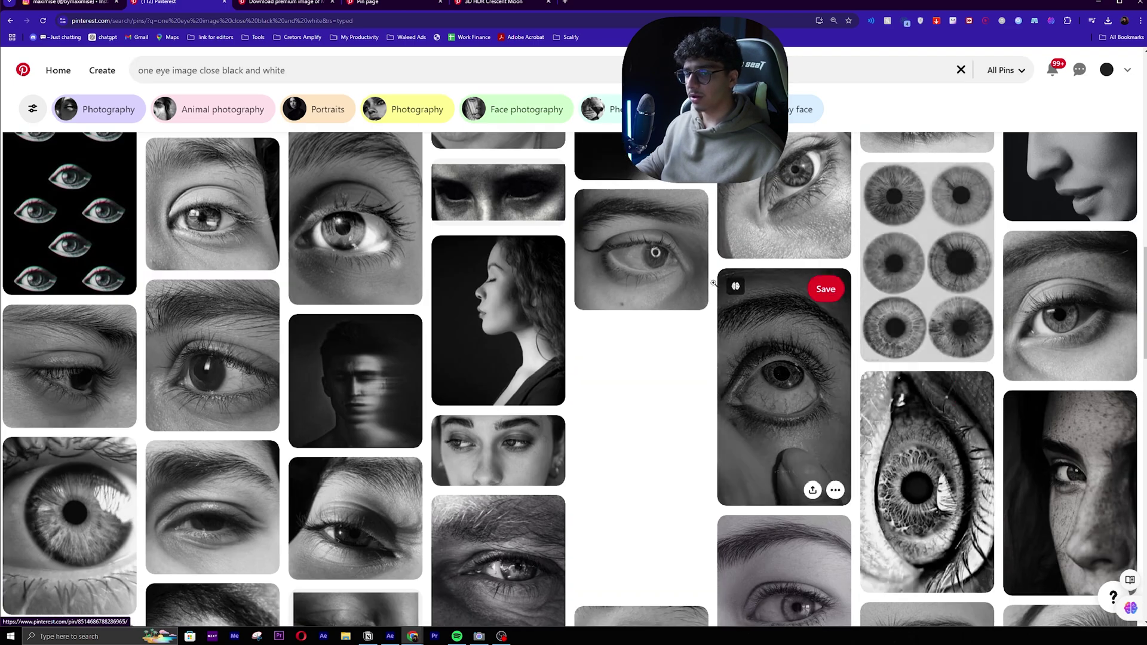
{"action": "scroll", "coordinate": [597, 359], "scroll_direction": "down", "scroll_amount": 5}
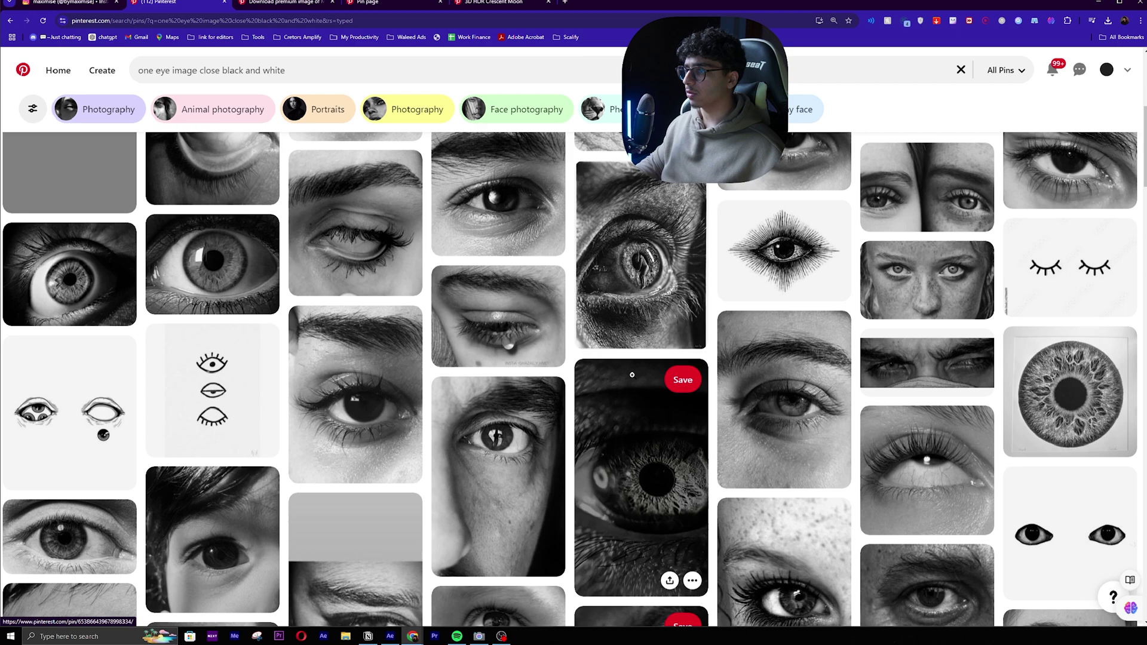
{"action": "left_click", "coordinate": [182, 70]}
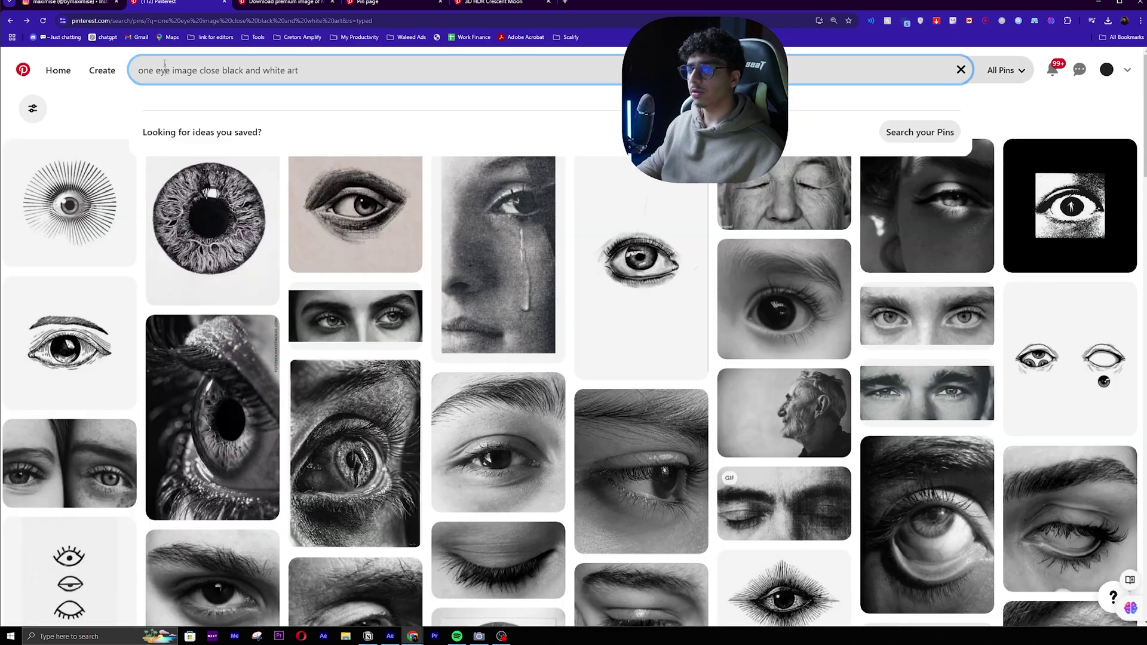
{"action": "double_click", "coordinate": [183, 70]}
{"action": "left_click", "coordinate": [298, 70]}
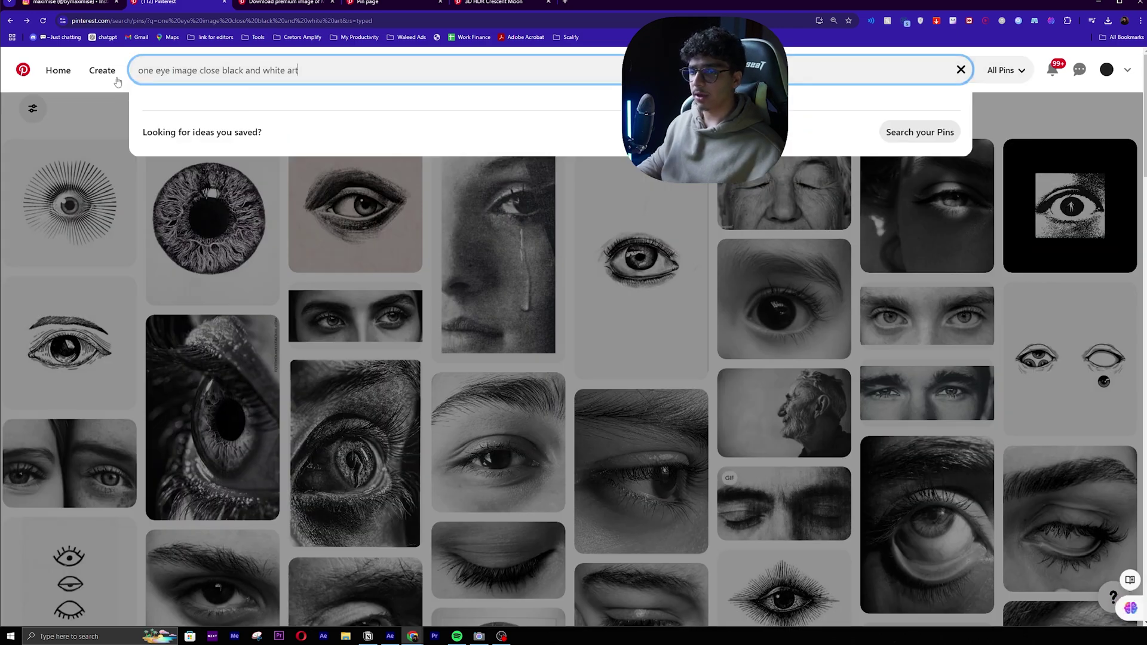
{"action": "left_click", "coordinate": [276, 317]}
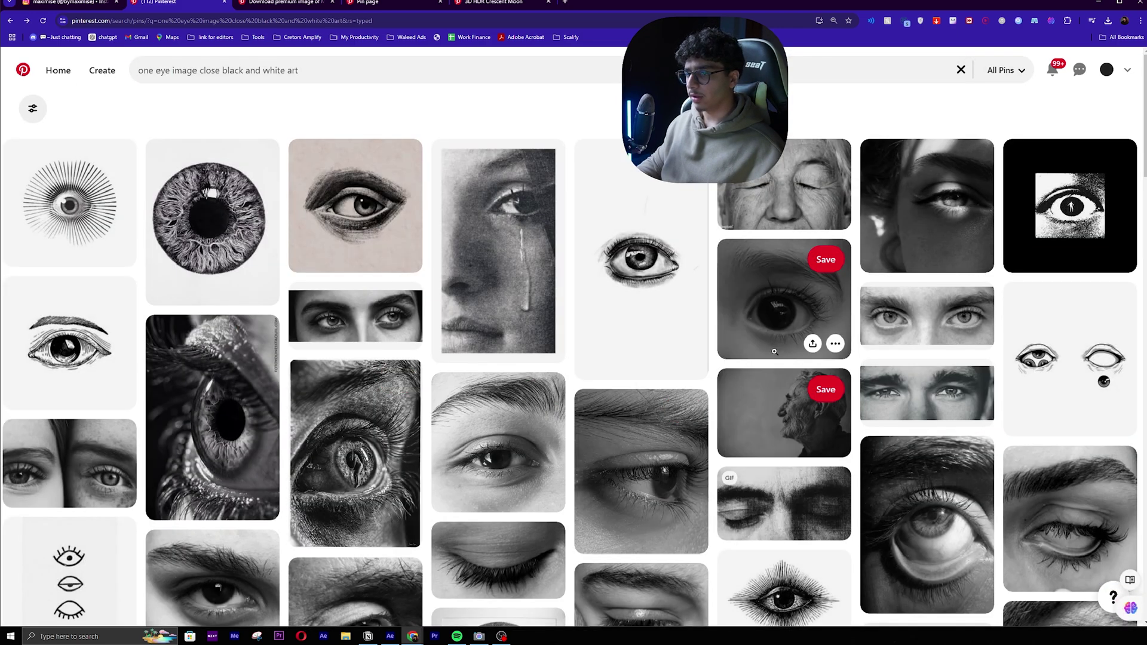
Step: Open the black-and-white macro eye pin from the art results and examine its related eye images
{"action": "mouse_move", "coordinate": [1110, 311]}
{"action": "mouse_move", "coordinate": [1082, 213]}
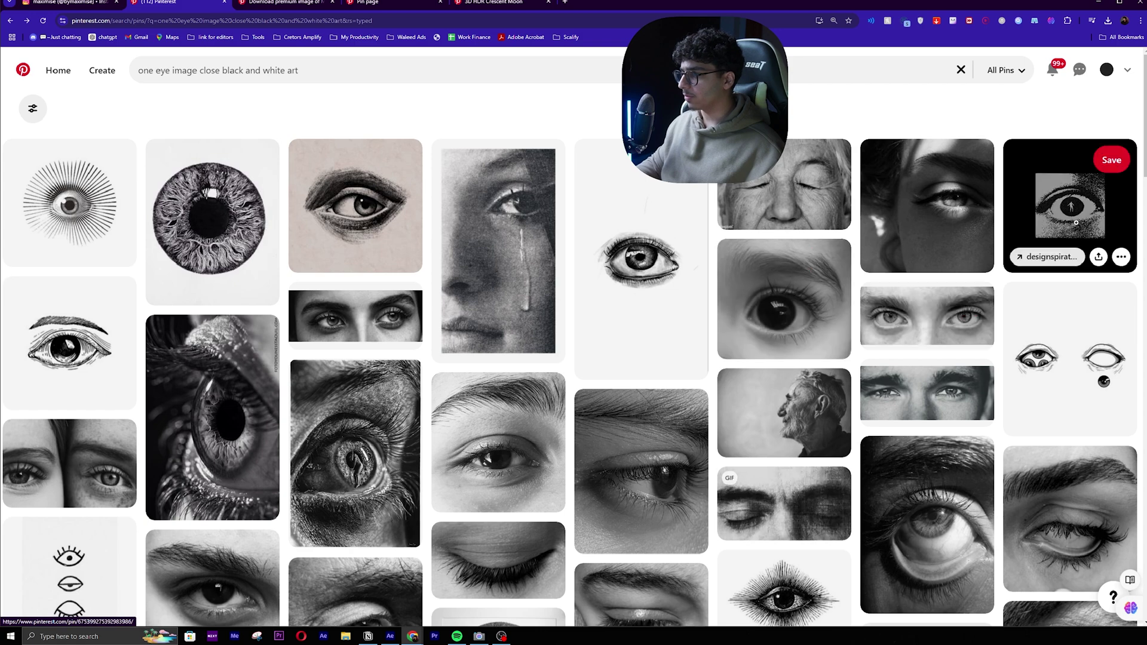
{"action": "scroll", "coordinate": [1083, 213], "scroll_direction": "down", "scroll_amount": 3}
{"action": "left_click", "coordinate": [727, 512]}
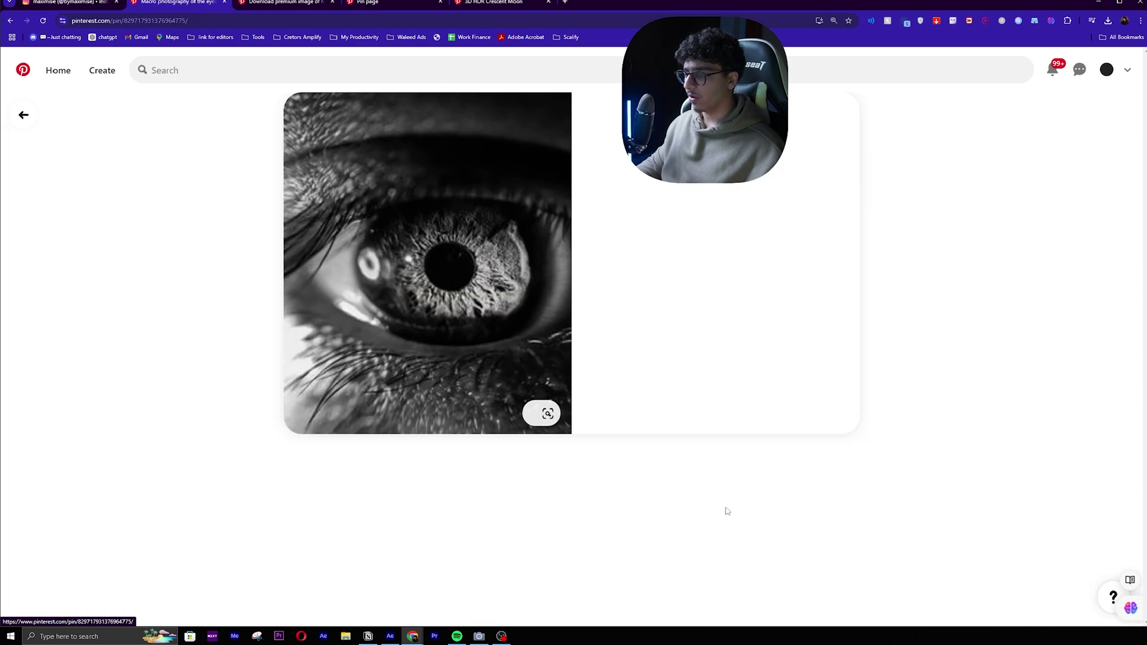
{"action": "scroll", "coordinate": [435, 319], "scroll_direction": "down", "scroll_amount": 4}
{"action": "scroll", "coordinate": [552, 199], "scroll_direction": "down", "scroll_amount": 4}
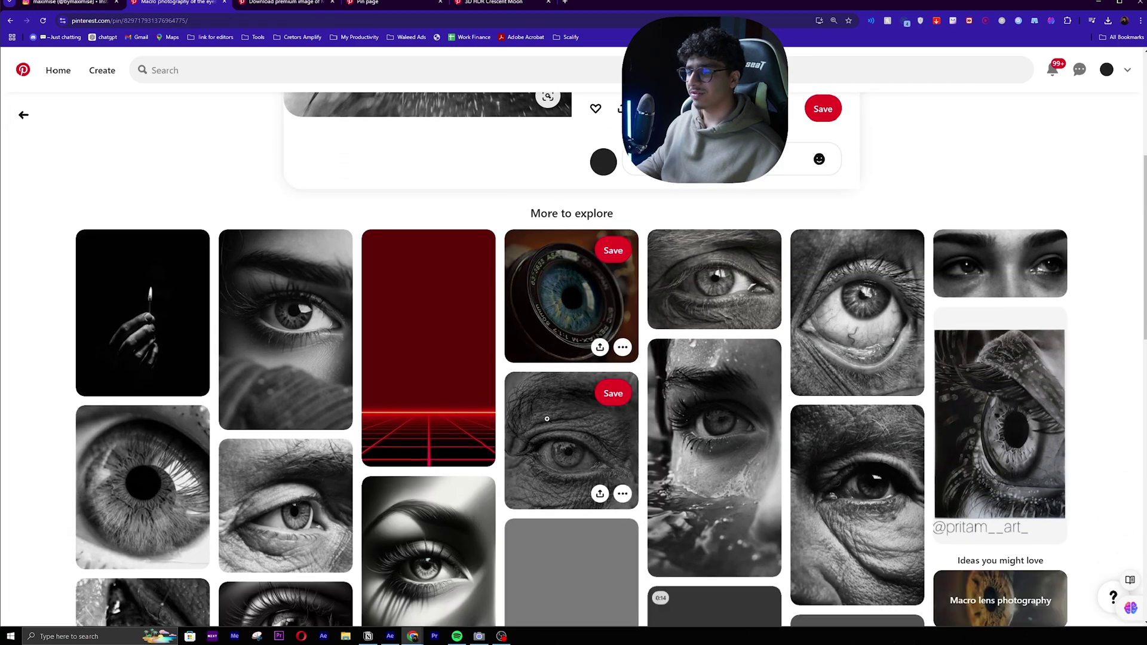
{"action": "scroll", "coordinate": [570, 422], "scroll_direction": "down", "scroll_amount": 5}
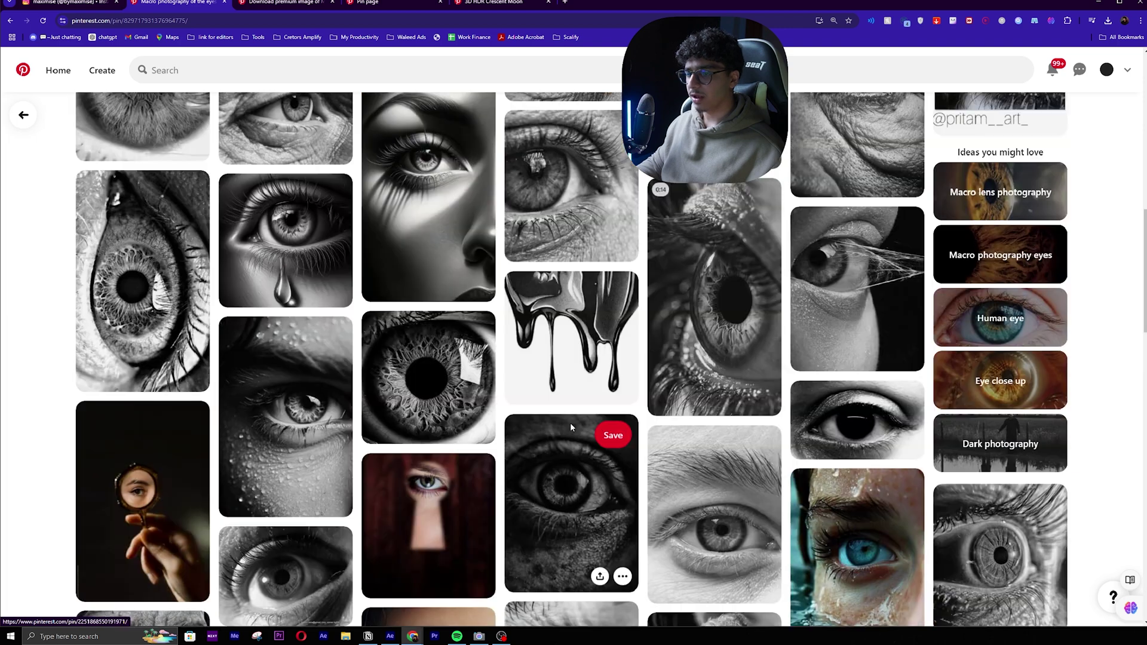
{"action": "scroll", "coordinate": [570, 422], "scroll_direction": "down", "scroll_amount": 8}
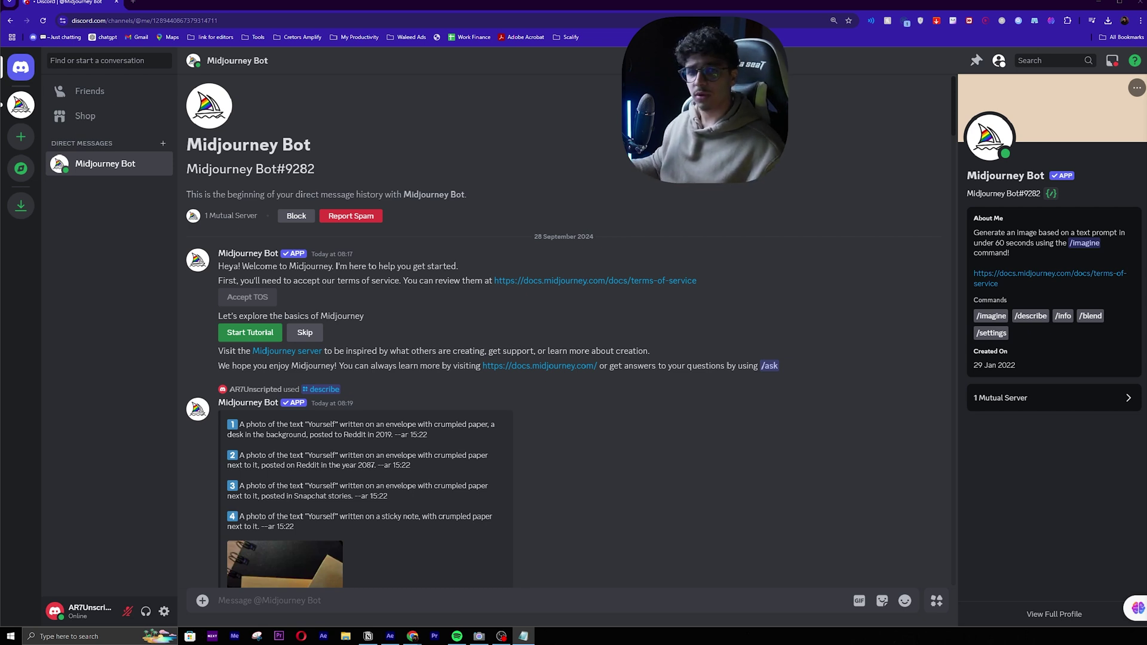
Step: Send the Midjourney Bot "drawing of one eye image made with pencil on paper or illusration, high in detail and gray tones, white background"
{"action": "type", "text": "drwa"}
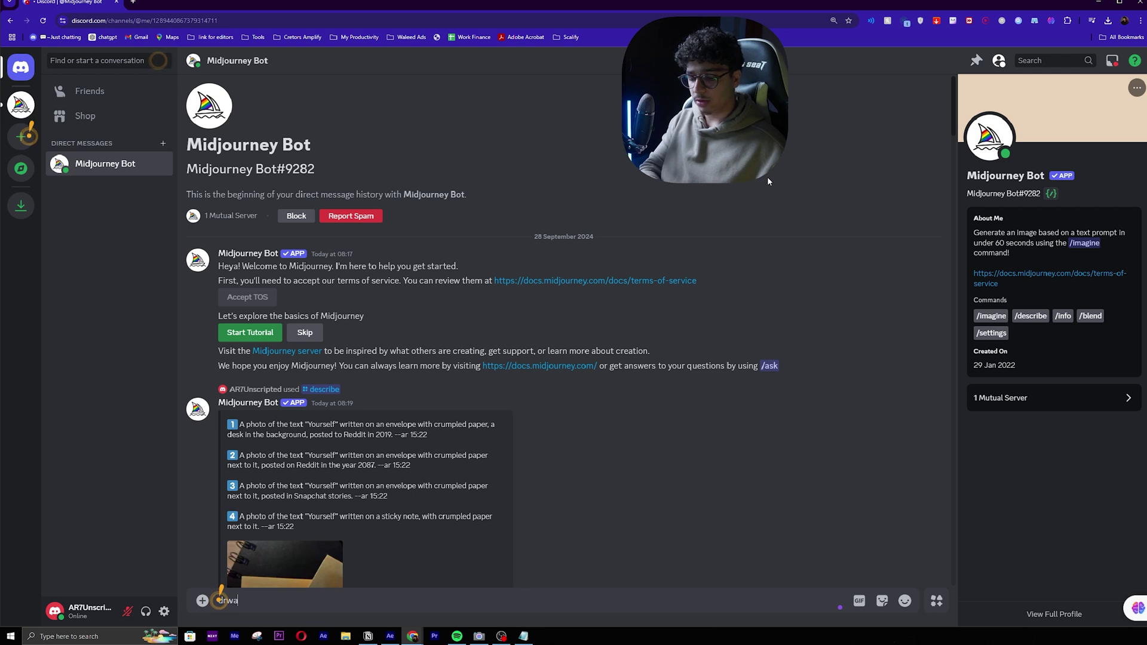
{"action": "type", "text": "ing of one eye"}
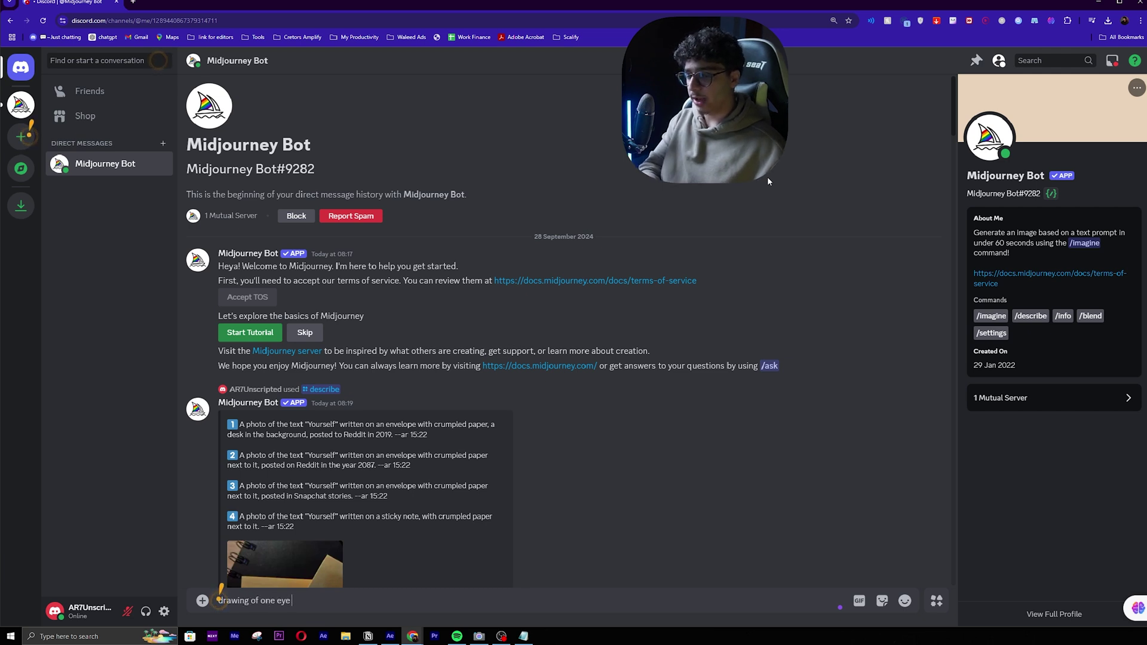
{"action": "type", "text": " image made with p"}
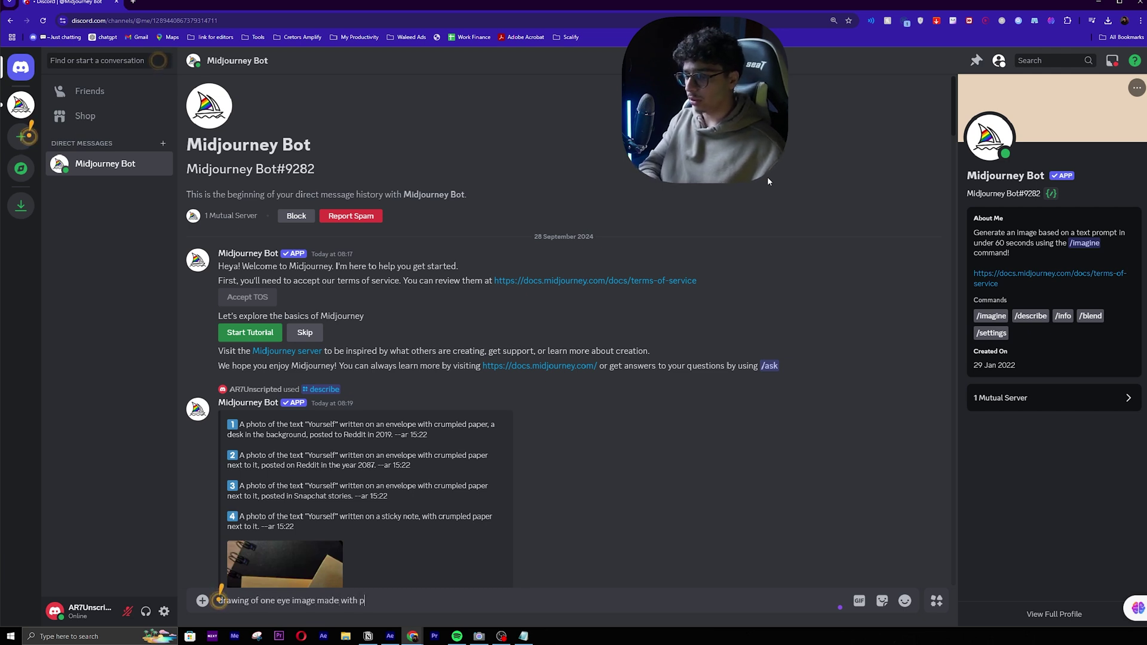
{"action": "type", "text": "enciol on pa"}
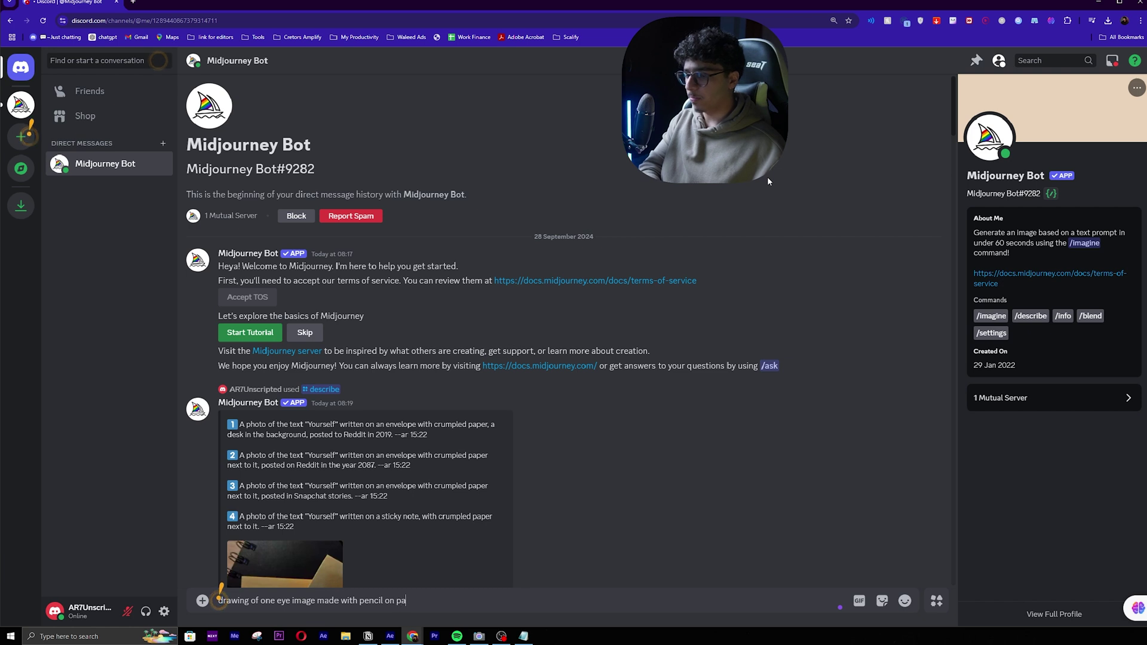
{"action": "type", "text": "per or illusra"}
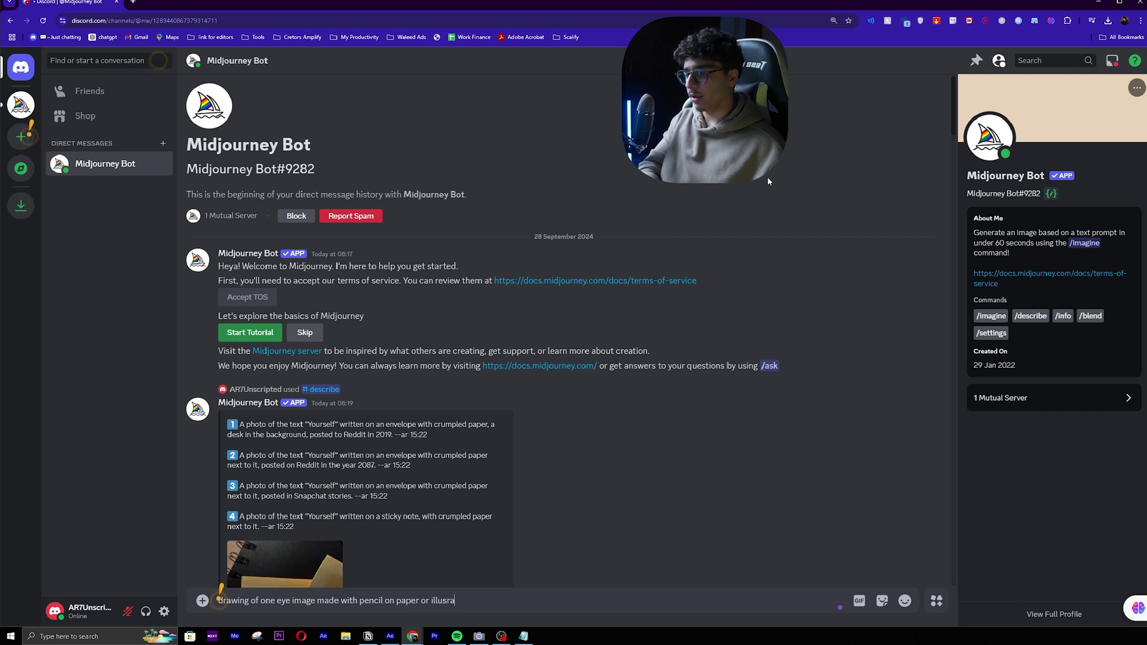
{"action": "type", "text": "tion, high in detail"}
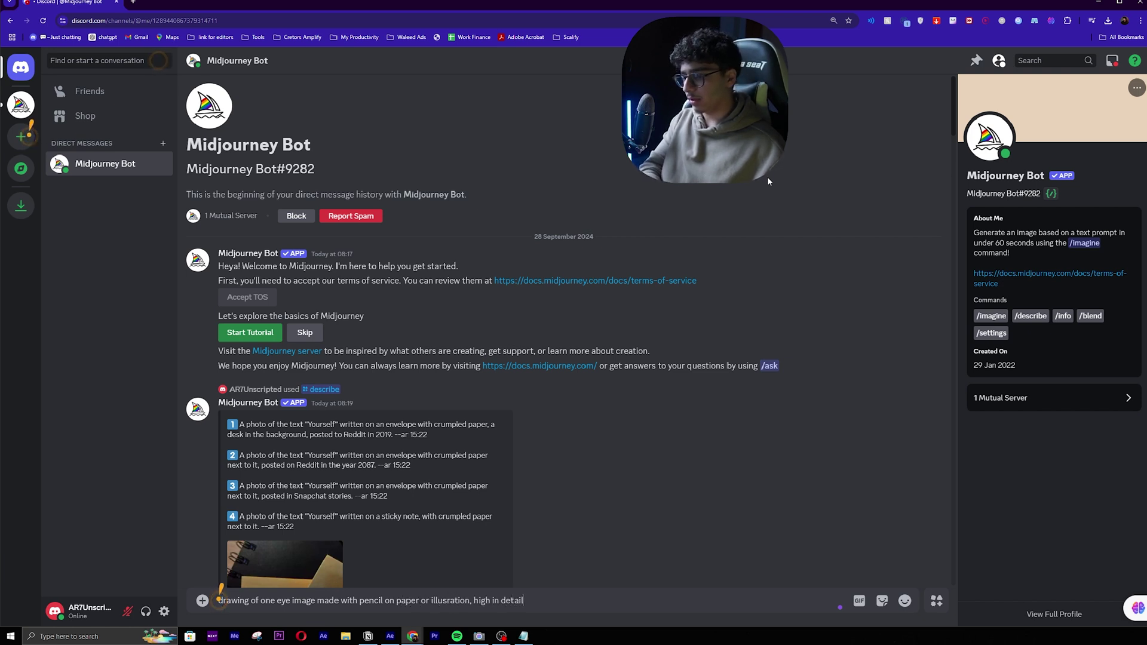
{"action": "type", "text": " and gray tones, white background"}
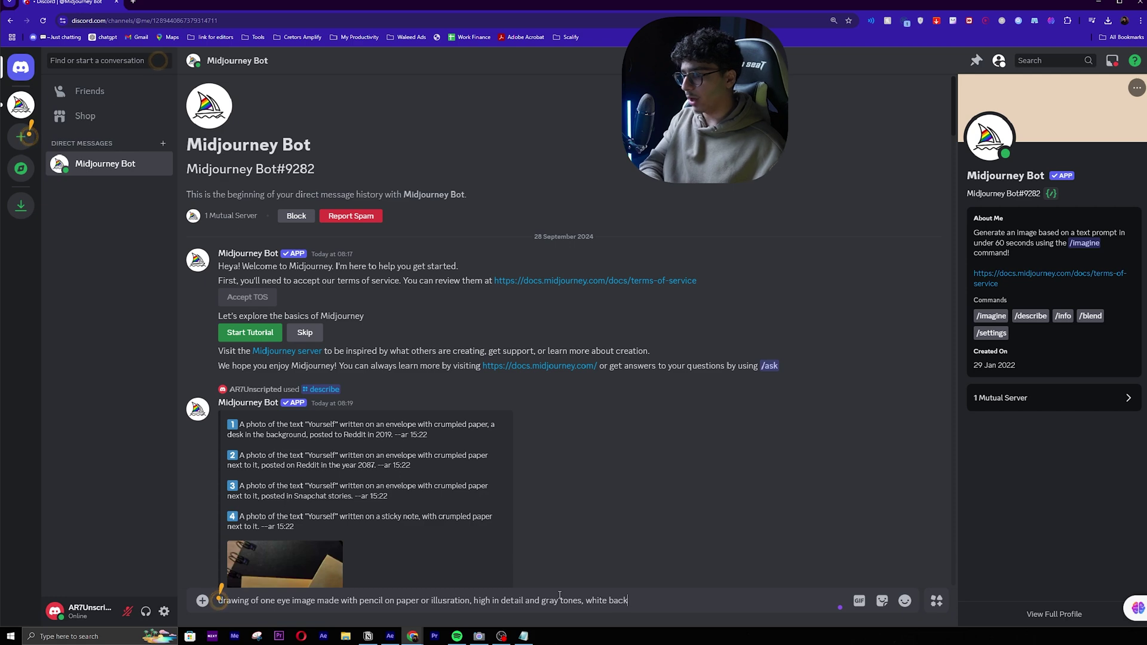
{"action": "key", "text": "Return"}
Step: Generate the pencil eye drawings from the same prompt with the /imagine command and request variations of the third drawing
{"action": "type", "text": "/image"}
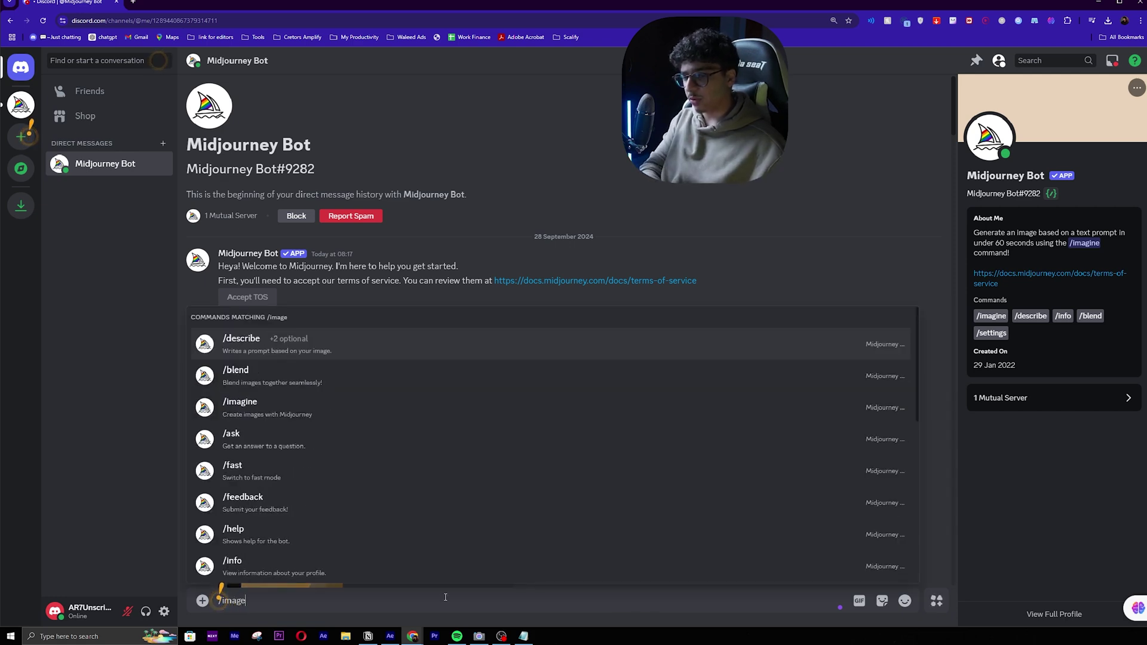
{"action": "key", "text": "Return"}
{"action": "key", "text": "ctrl+z"}
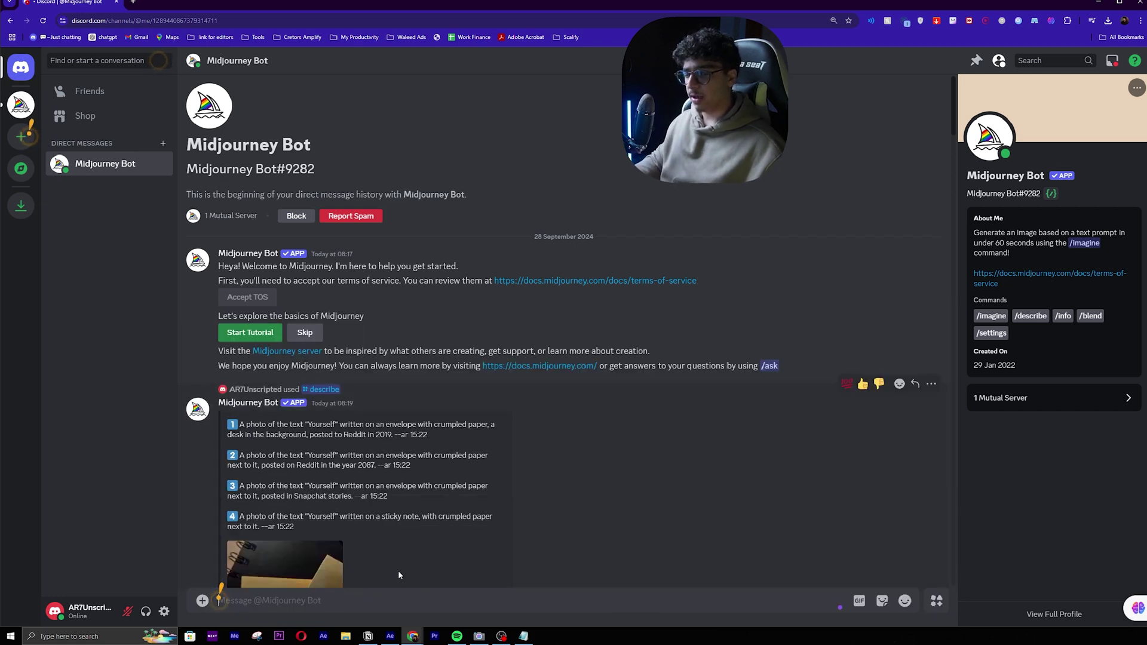
{"action": "key", "text": "ctrl+z"}
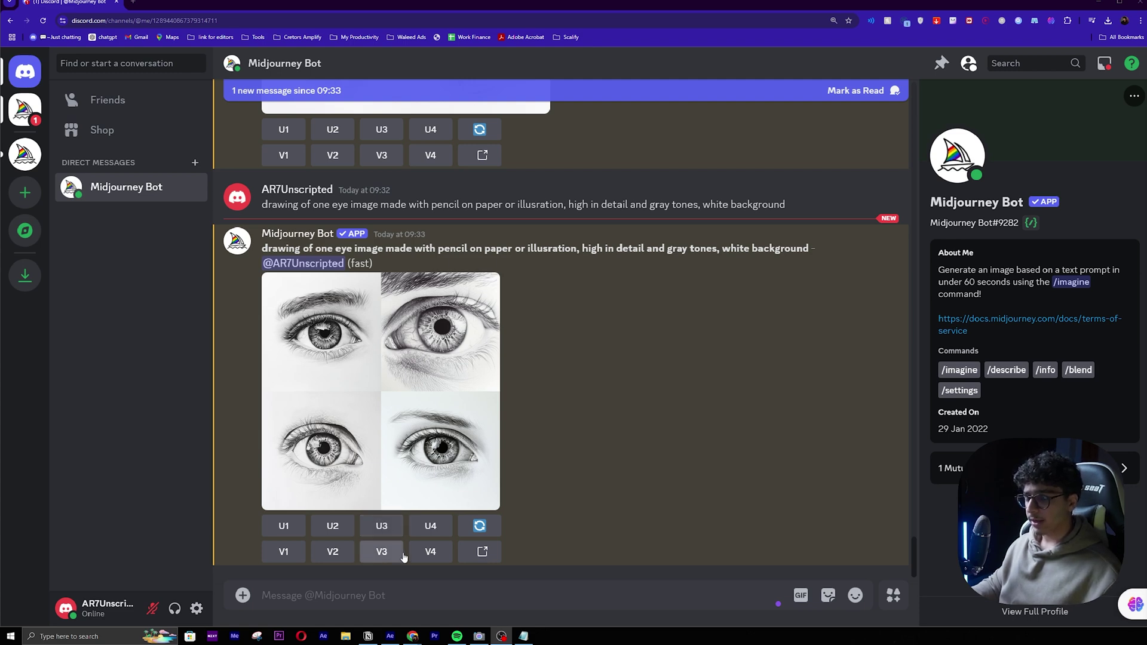
{"action": "left_click", "coordinate": [382, 552]}
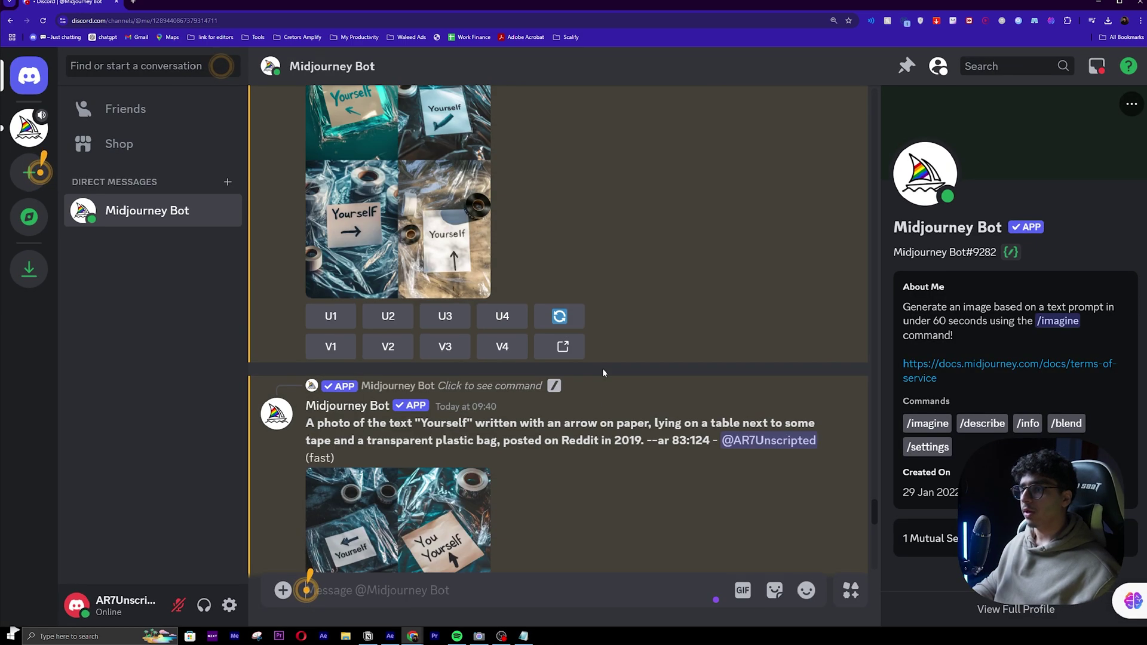
Step: Examine enlarged previews of the tape-and-plastic-bag and crumpled-paper-with-toaster "Yourself" image grids in the Midjourney chat
{"action": "scroll", "coordinate": [602, 368], "scroll_direction": "down", "scroll_amount": 5}
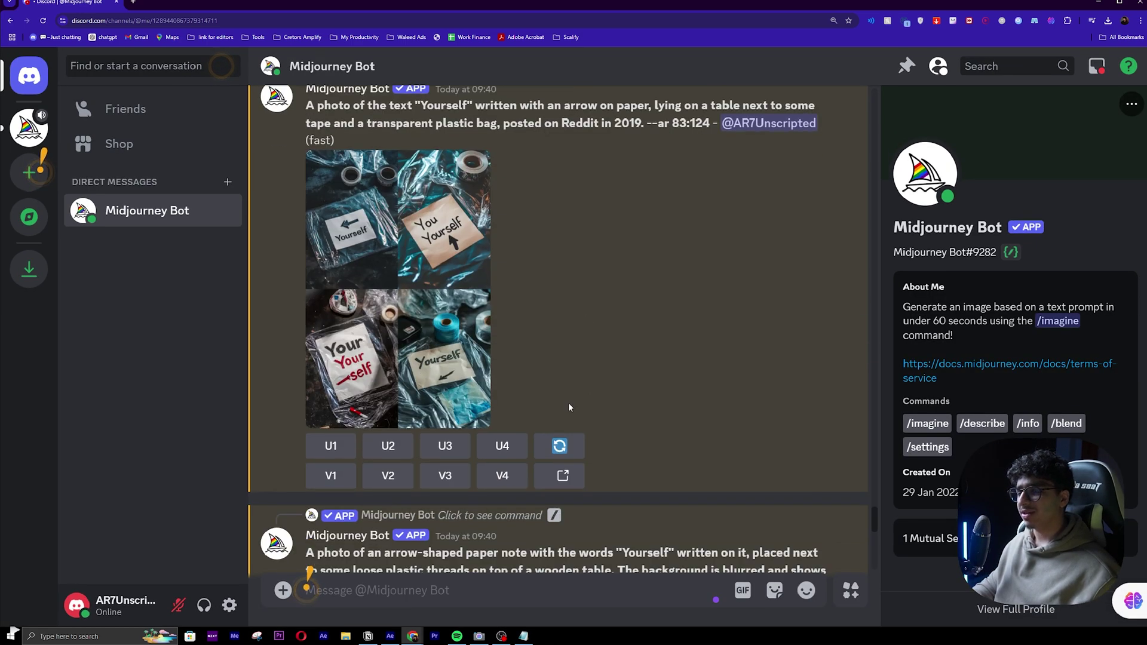
{"action": "left_click", "coordinate": [430, 320]}
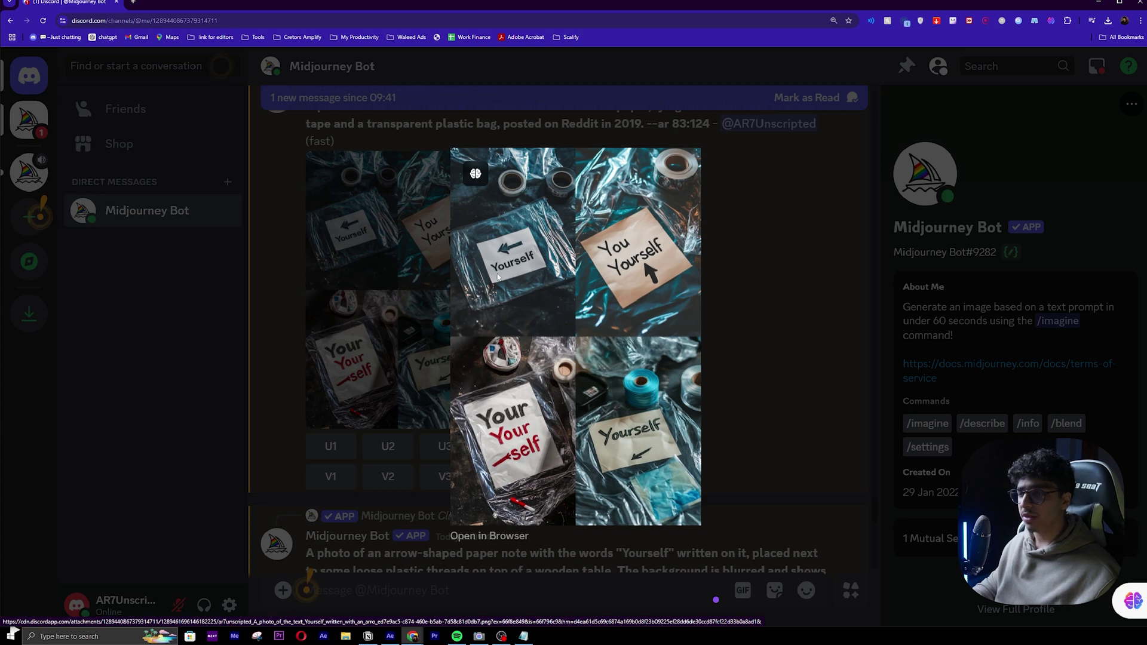
{"action": "left_click", "coordinate": [722, 265]}
{"action": "scroll", "coordinate": [657, 257], "scroll_direction": "up", "scroll_amount": 10}
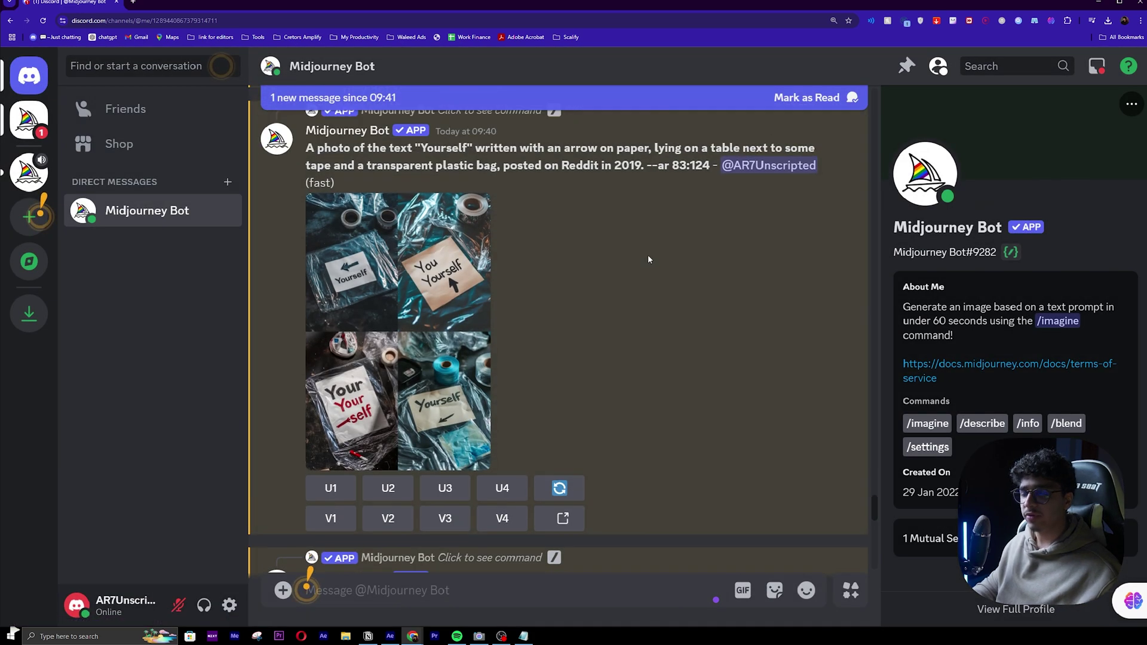
{"action": "scroll", "coordinate": [446, 317], "scroll_direction": "up", "scroll_amount": 10}
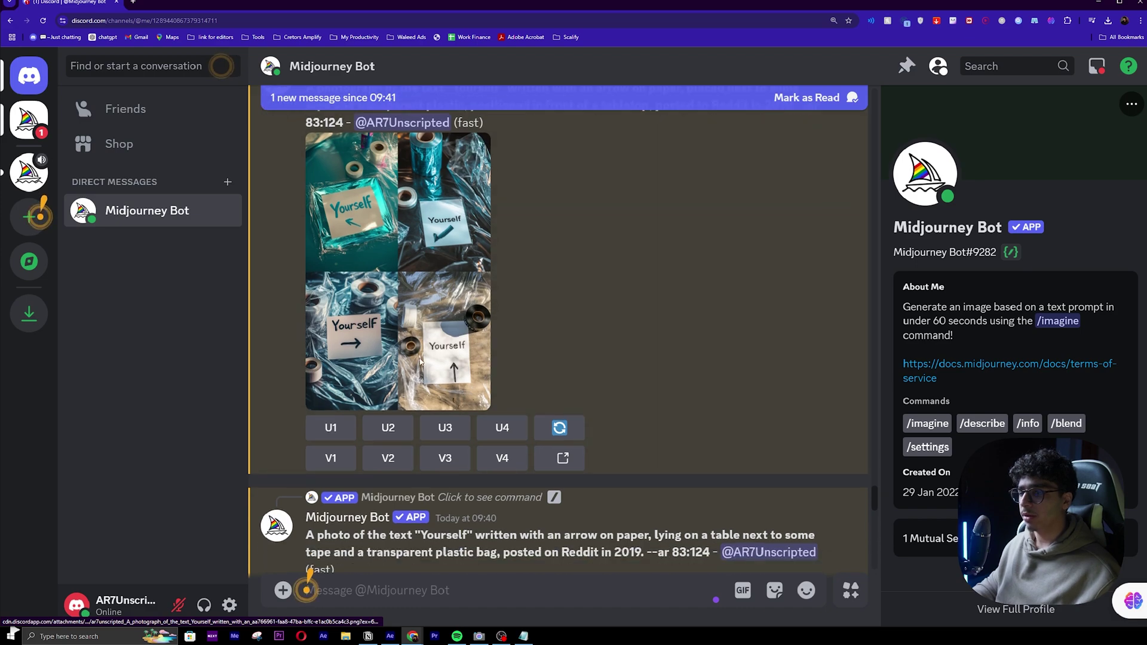
{"action": "scroll", "coordinate": [460, 347], "scroll_direction": "down", "scroll_amount": 5}
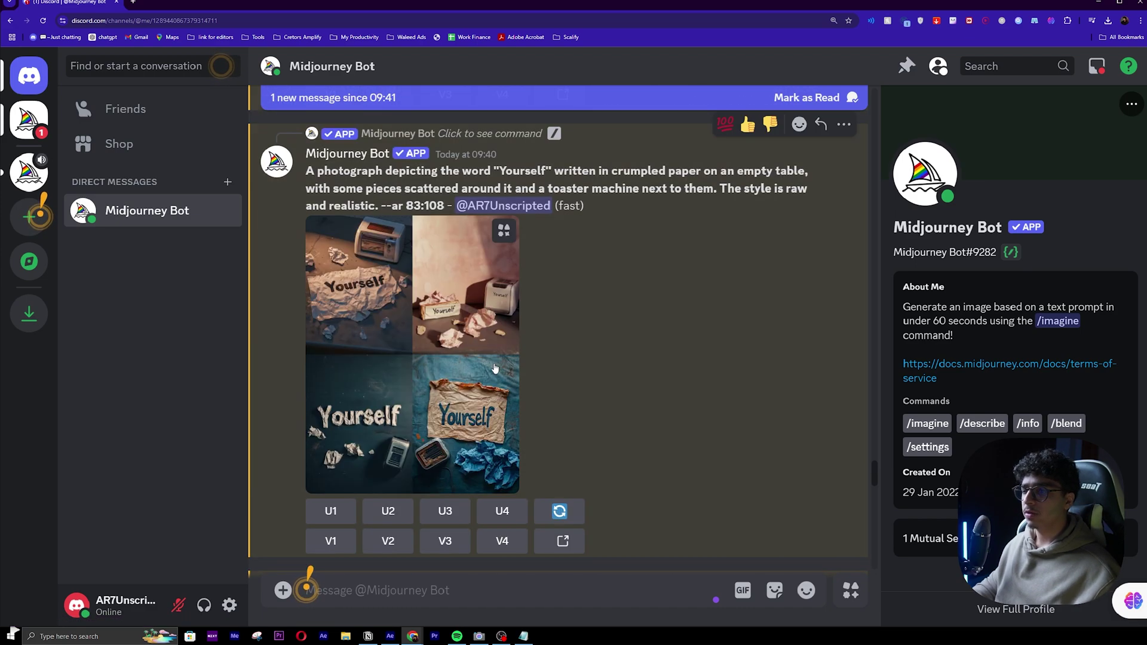
{"action": "left_click", "coordinate": [466, 358]}
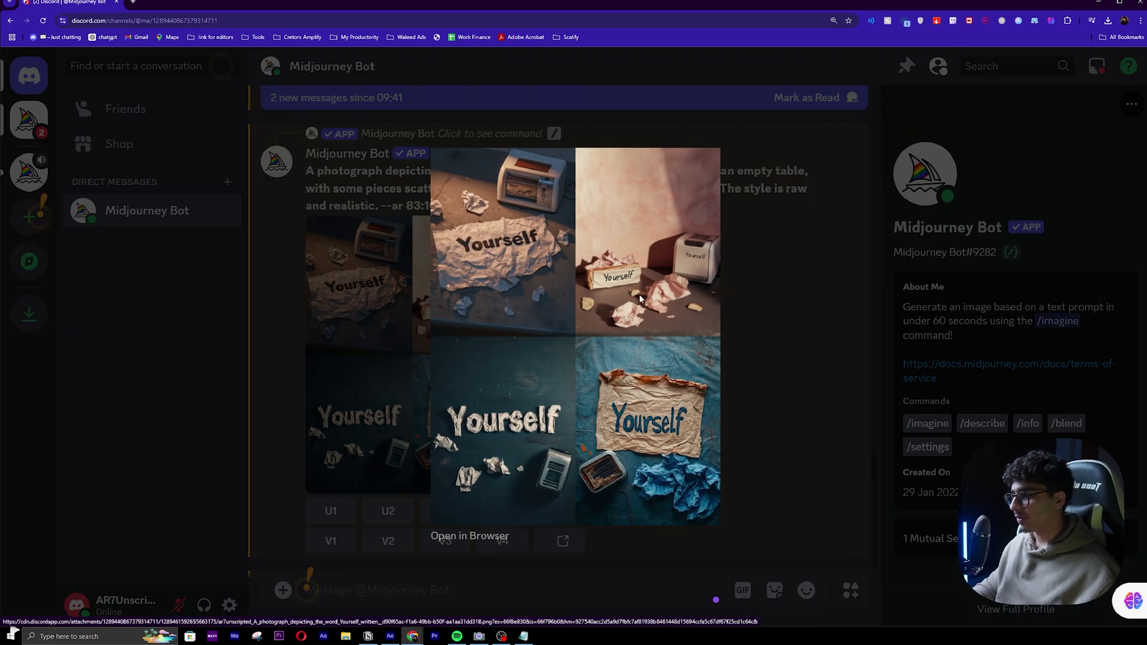
{"action": "left_click", "coordinate": [765, 356]}
Step: Look through the remaining "Yourself" image grids in the chat, from the toaster letters to the envelope and paint-brush notes
{"action": "scroll", "coordinate": [646, 344], "scroll_direction": "down", "scroll_amount": 5}
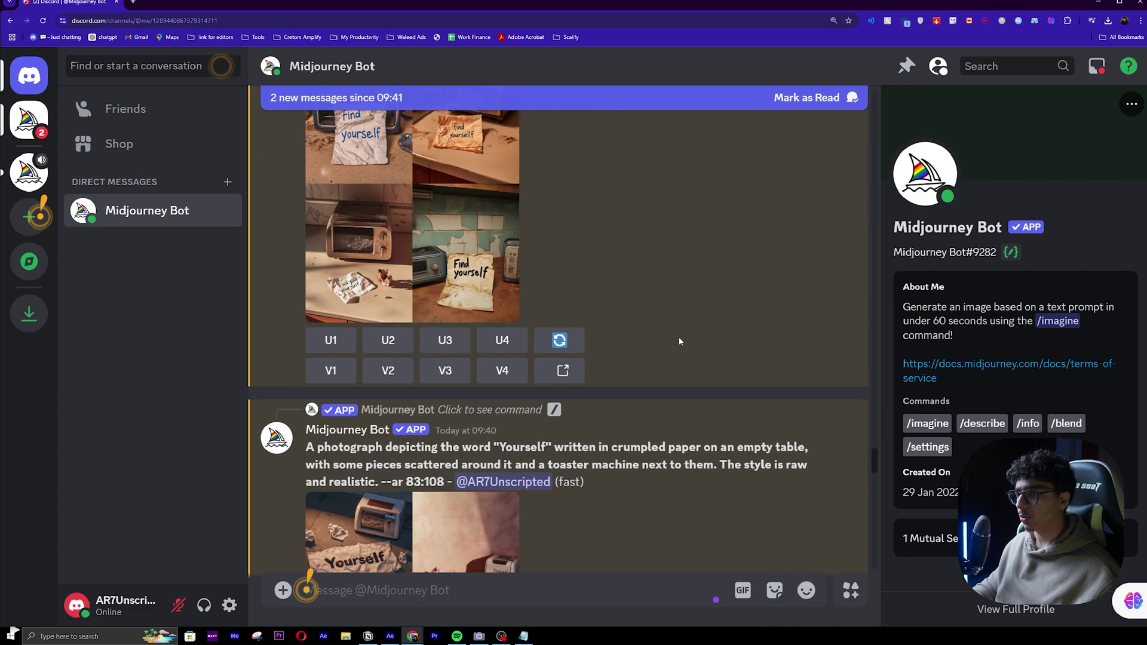
{"action": "scroll", "coordinate": [526, 370], "scroll_direction": "up", "scroll_amount": 6}
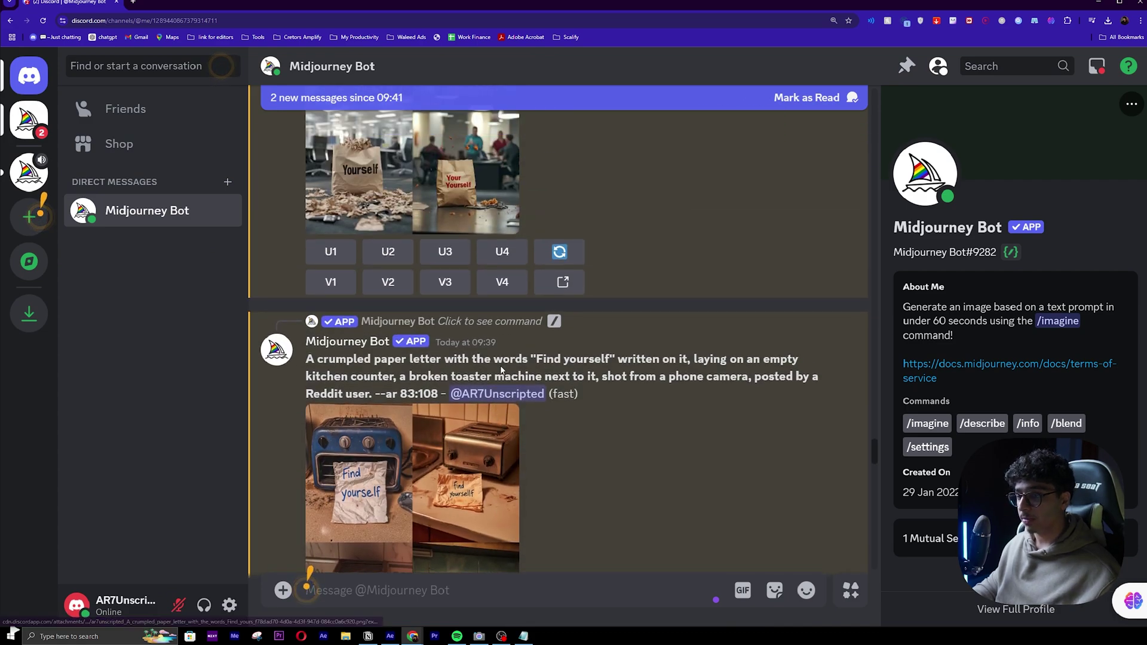
{"action": "scroll", "coordinate": [507, 370], "scroll_direction": "down", "scroll_amount": 10}
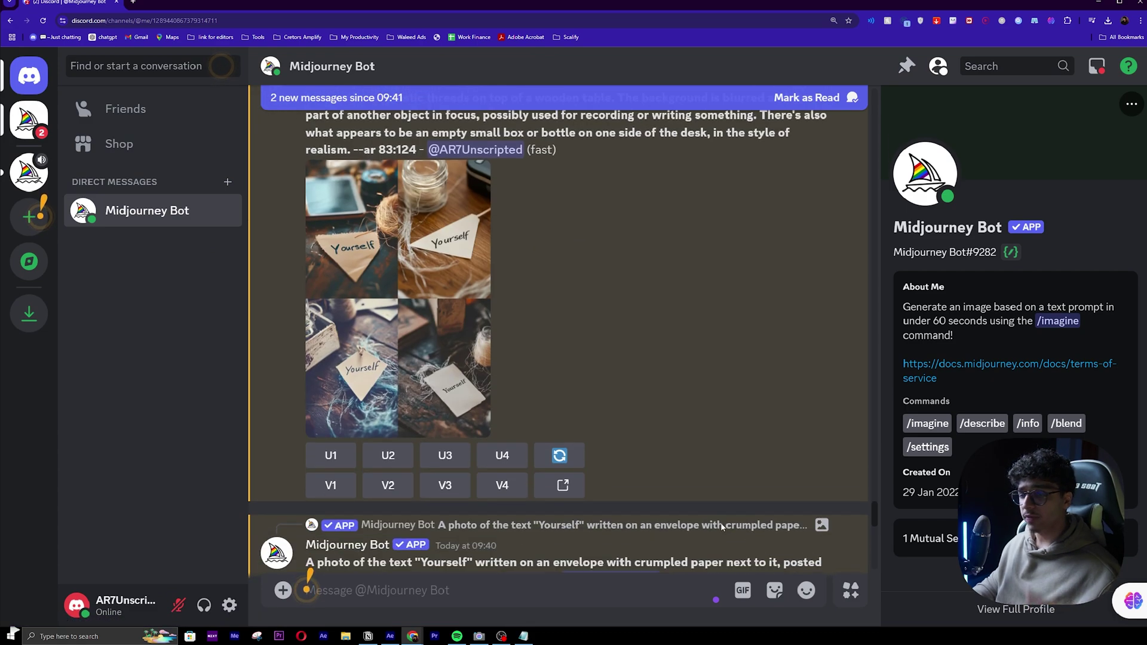
{"action": "scroll", "coordinate": [667, 473], "scroll_direction": "down", "scroll_amount": 6}
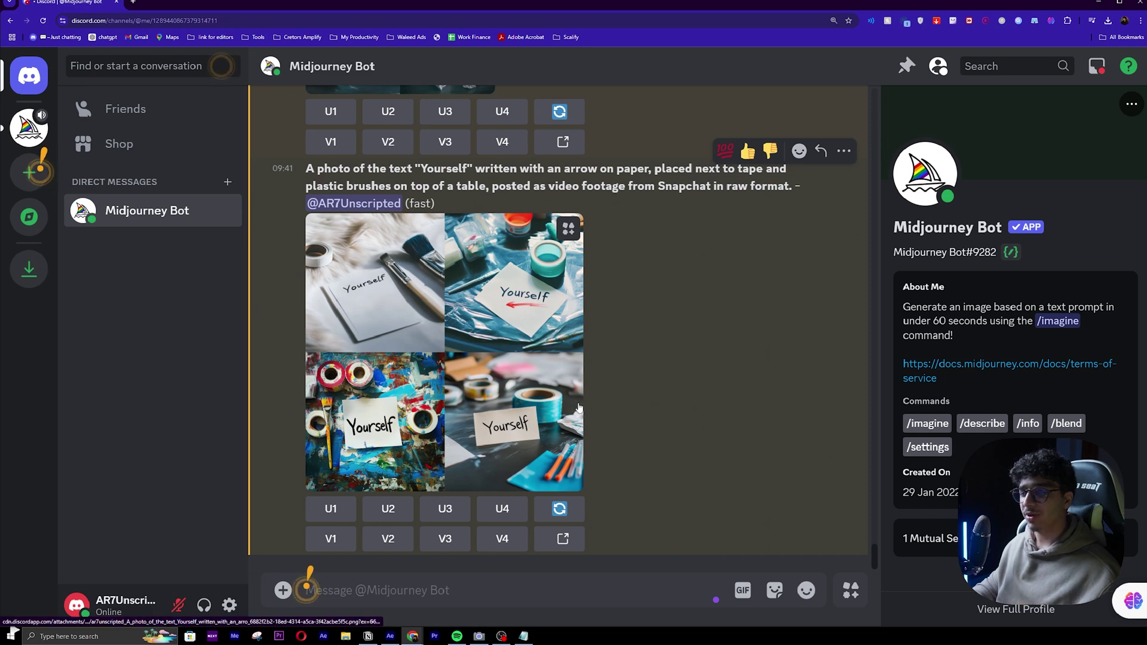
{"action": "scroll", "coordinate": [581, 408], "scroll_direction": "up", "scroll_amount": 5}
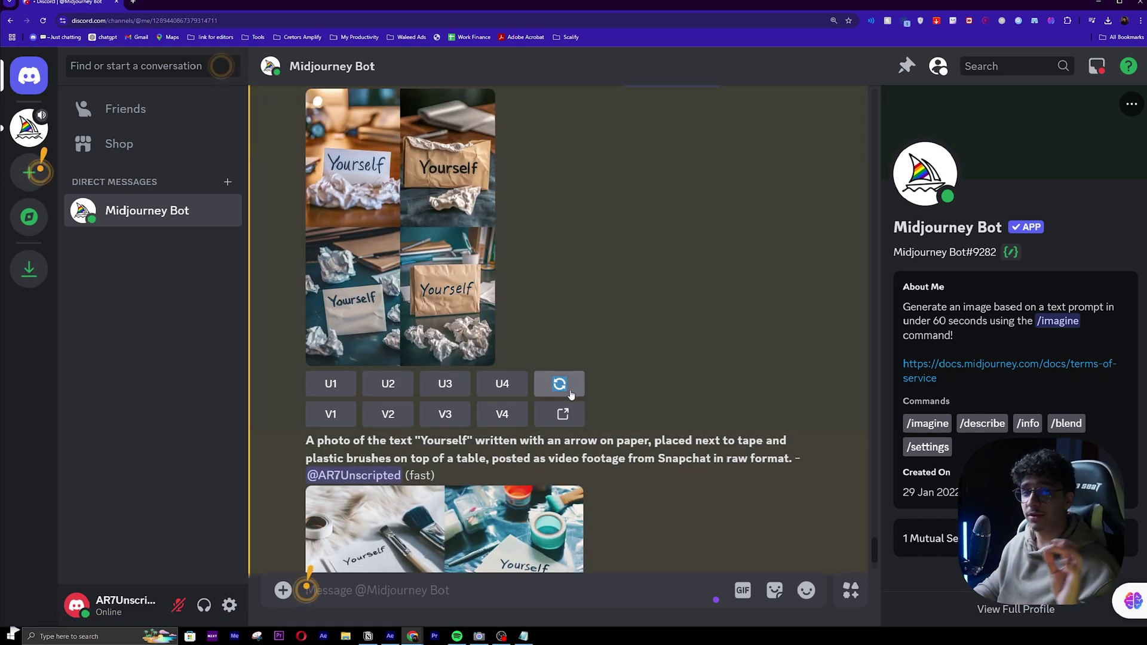
{"action": "scroll", "coordinate": [570, 385], "scroll_direction": "up", "scroll_amount": 1}
{"action": "scroll", "coordinate": [597, 418], "scroll_direction": "down", "scroll_amount": 5}
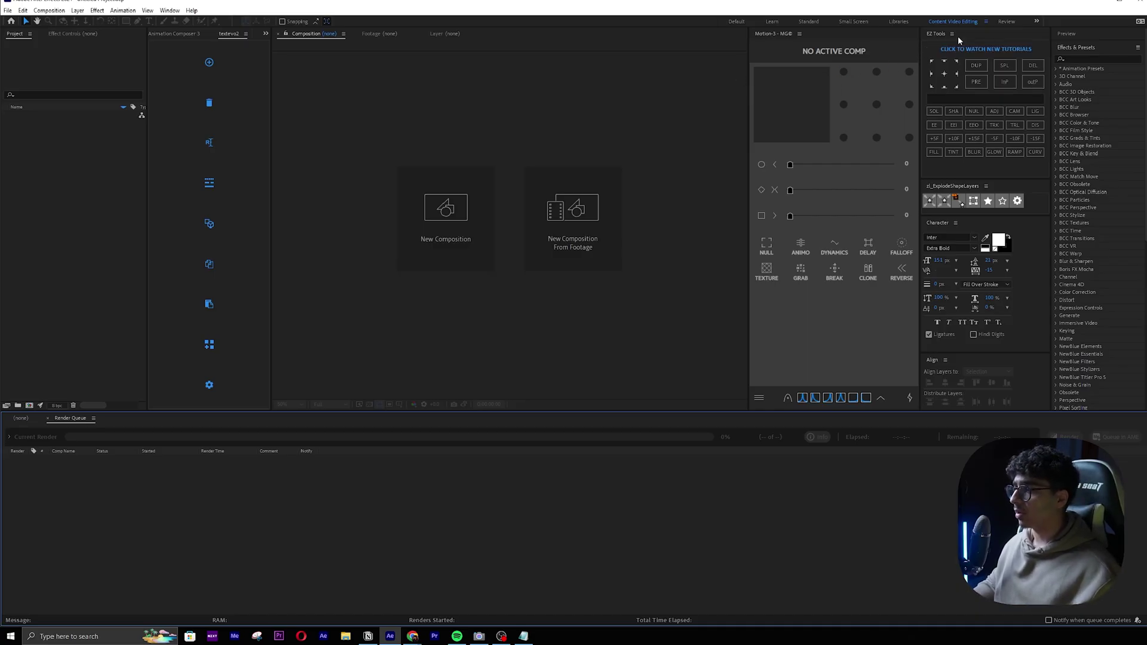
Step: Switch to After Effects and create a 1080 x 1920 px composition named "Match Cut Comp" at 24 fps with a 10-second duration
{"action": "left_click", "coordinate": [481, 173]}
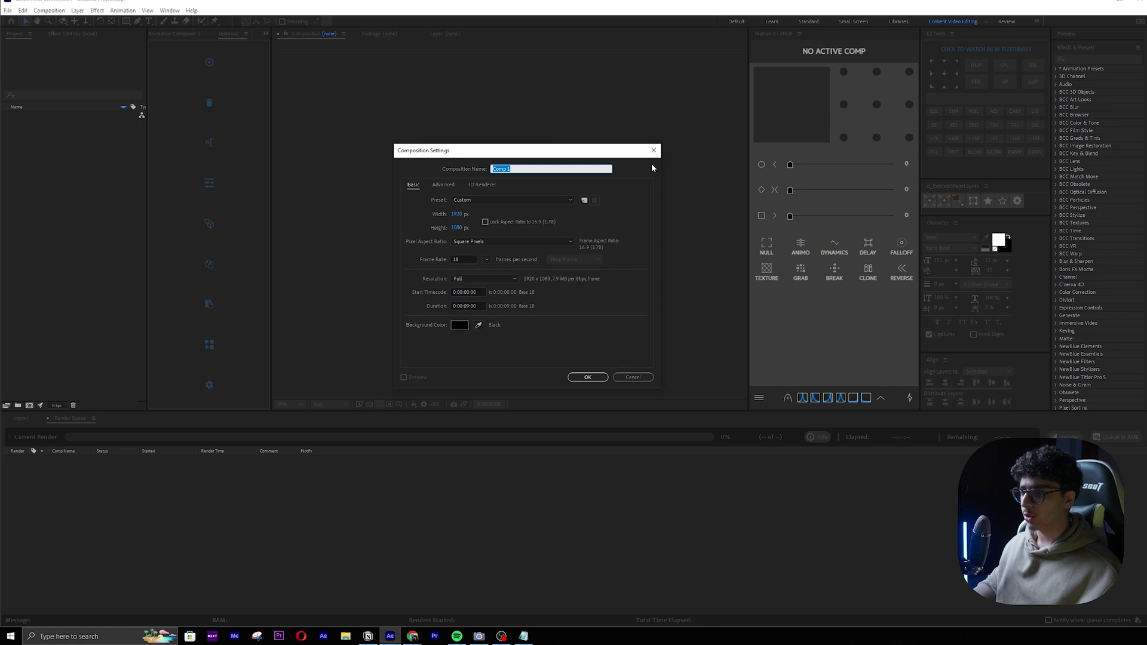
{"action": "type", "text": "Match Cut"}
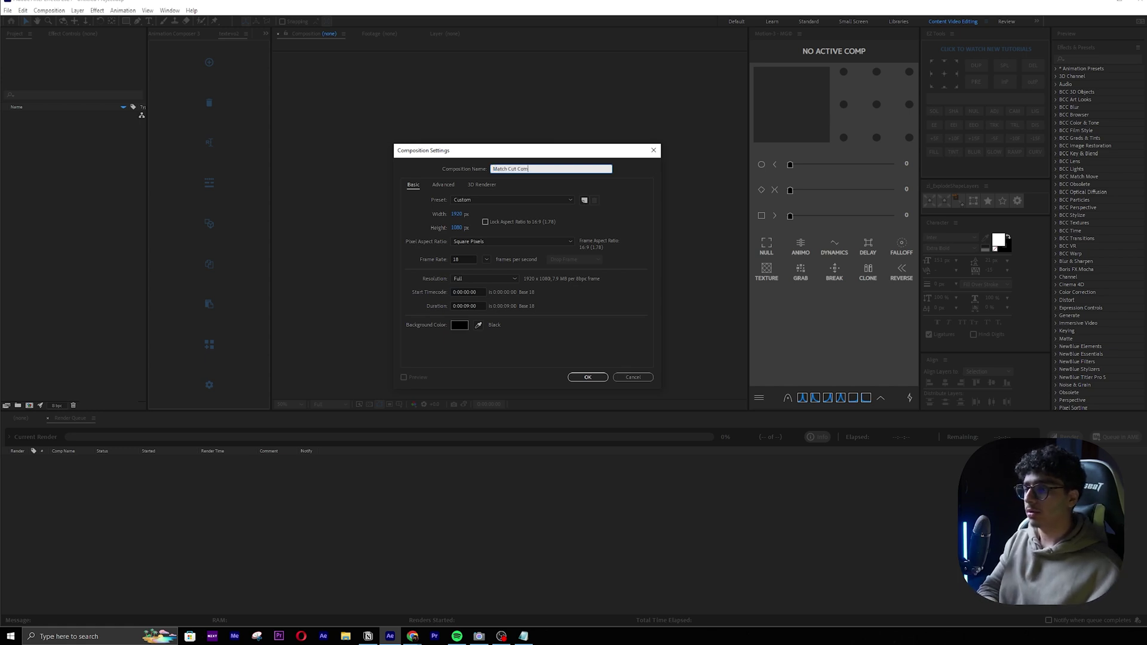
{"action": "left_click", "coordinate": [454, 213]}
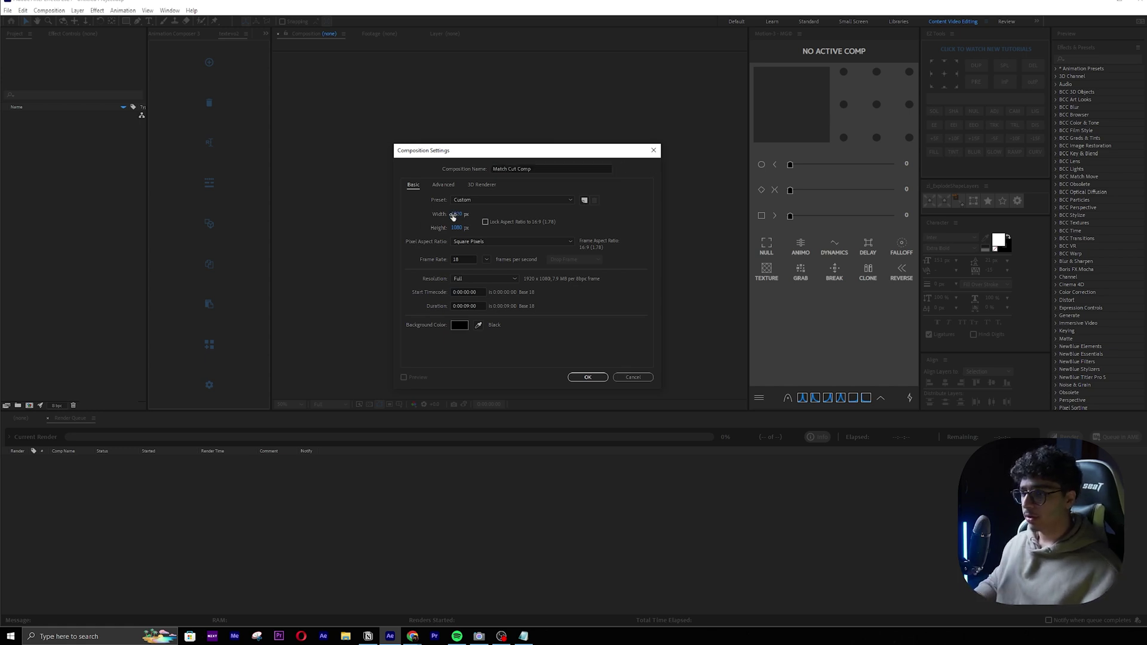
{"action": "type", "text": "1080"}
{"action": "key", "text": "Tab"}
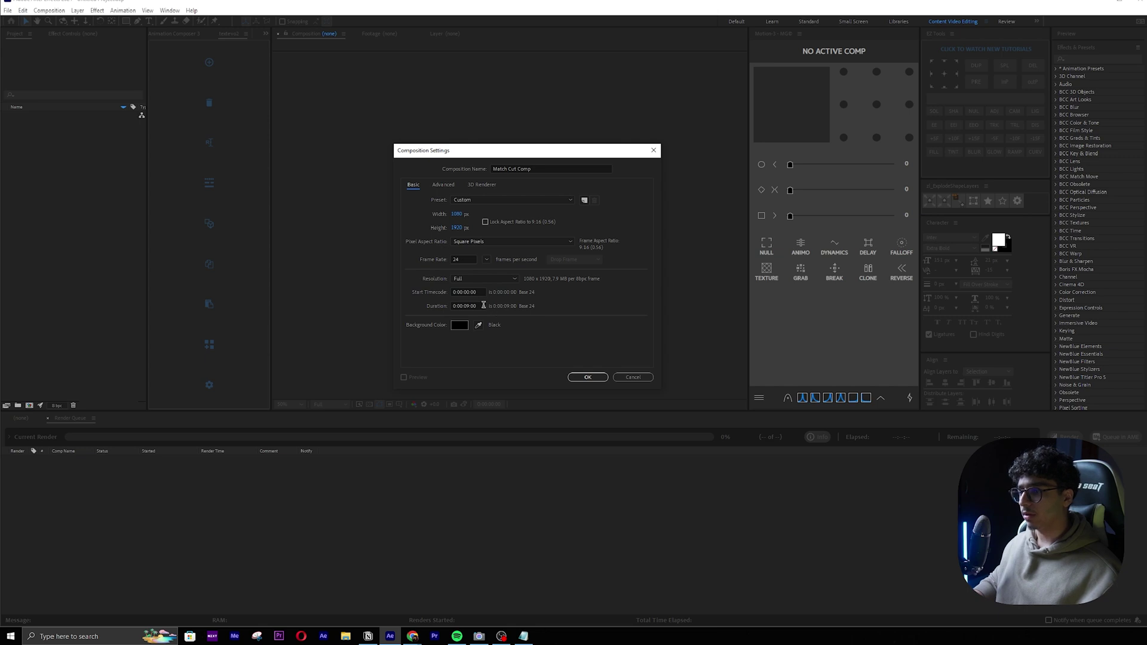
{"action": "type", "text": "1000"}
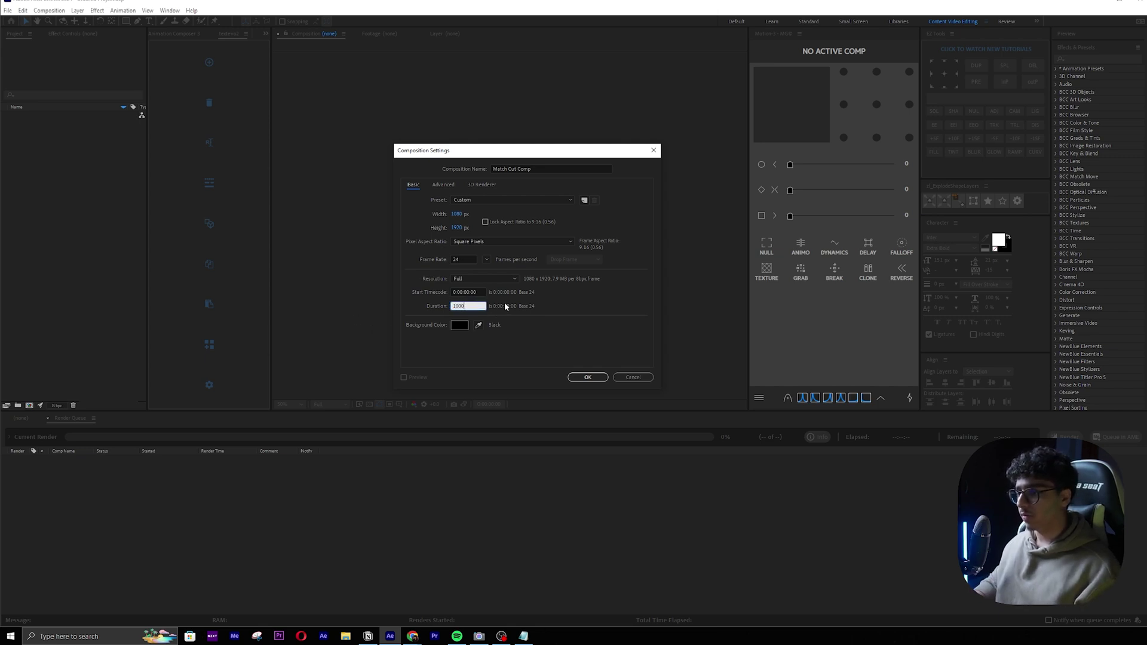
{"action": "left_click", "coordinate": [587, 377]}
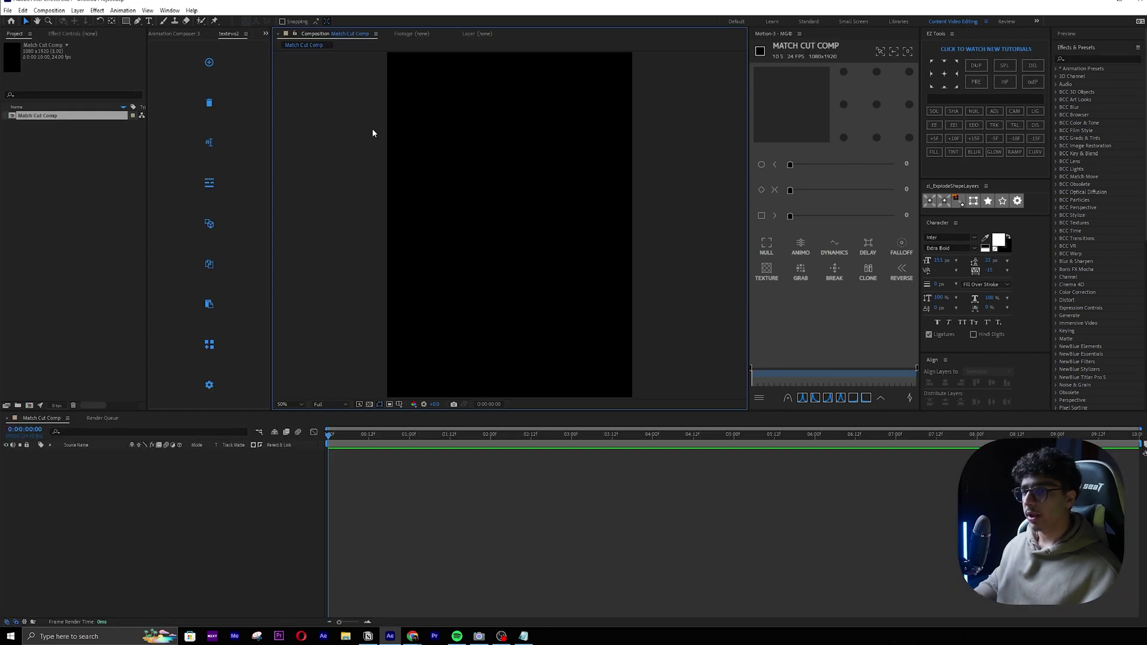
Step: Undock the Composition panel and redock it as a full-height column beside all the other panels
{"action": "left_click", "coordinate": [376, 34]}
{"action": "left_click", "coordinate": [421, 44]}
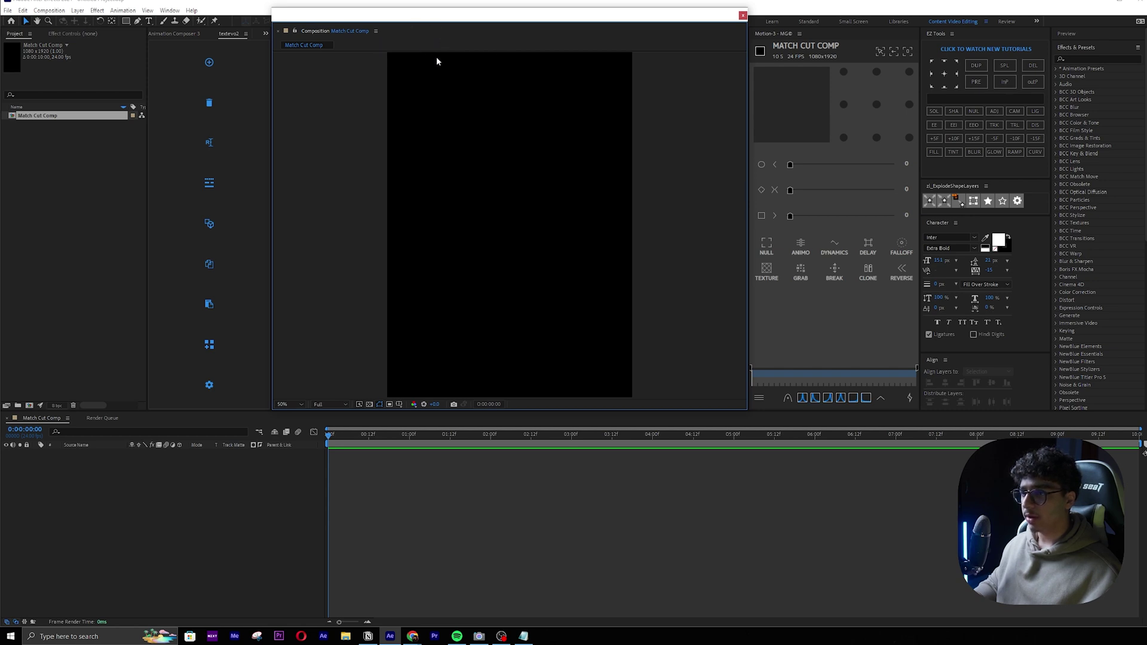
{"action": "left_click_drag", "start_coordinate": [439, 34], "coordinate": [1144, 222]}
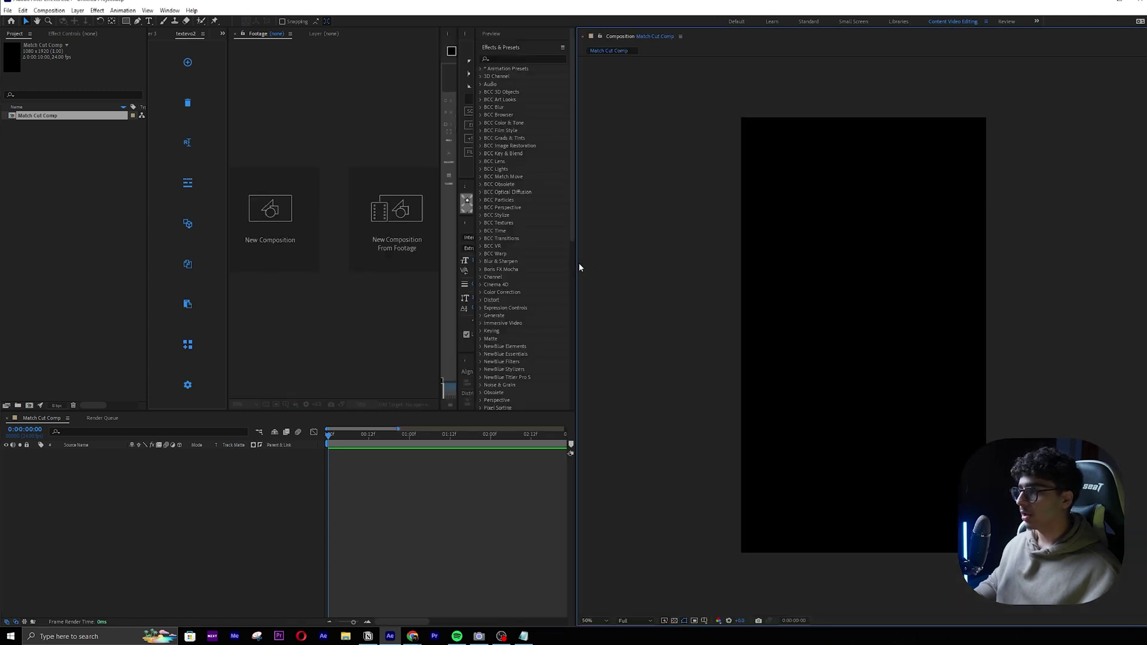
Step: Narrow the docked Composition panel to a slim vertical column and set its magnification to fit the view
{"action": "left_click_drag", "start_coordinate": [577, 264], "coordinate": [859, 266]}
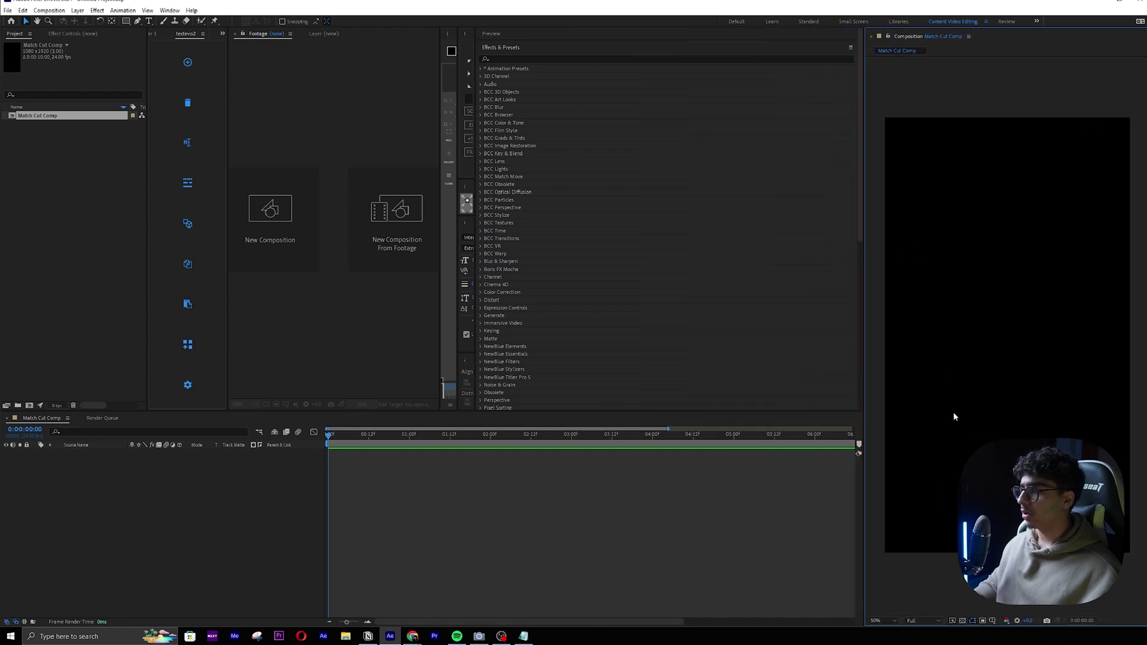
{"action": "left_click", "coordinate": [892, 621]}
{"action": "left_click", "coordinate": [890, 463]}
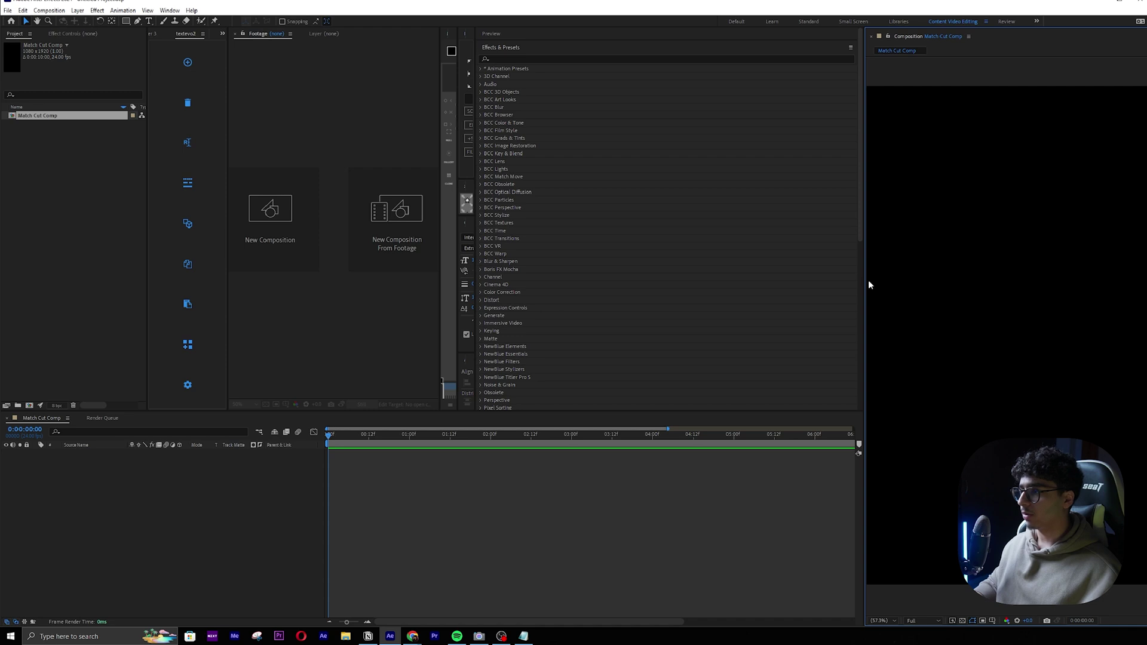
Step: Widen the Composition panel slightly and rebalance the neighbouring columns so the EZ Tools and Motion panels have usable width
{"action": "left_click_drag", "start_coordinate": [863, 279], "coordinate": [819, 282]}
{"action": "left_click_drag", "start_coordinate": [474, 238], "coordinate": [642, 237]}
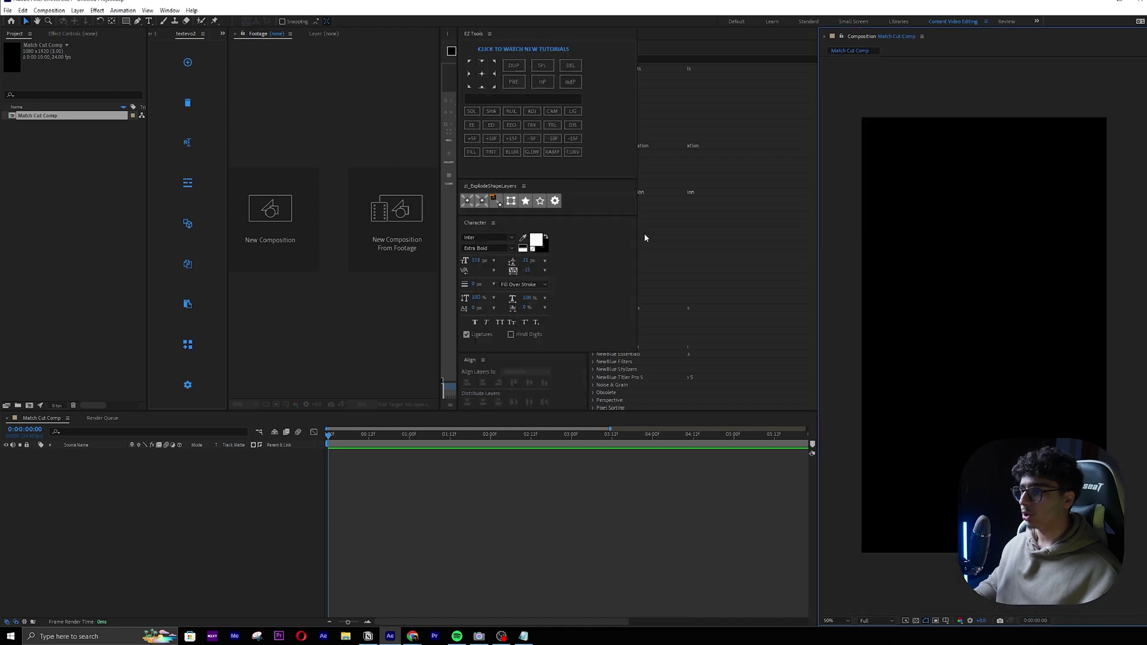
{"action": "left_click_drag", "start_coordinate": [457, 231], "coordinate": [596, 139]}
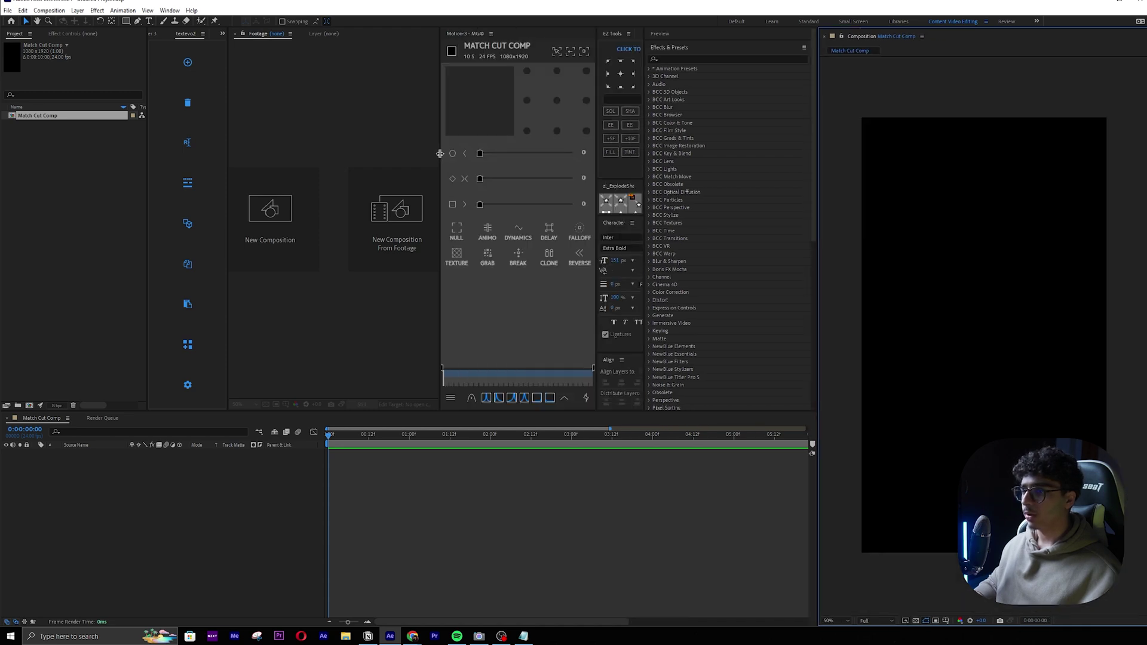
Step: Dock the Footage panel as a tab in the same group as the Composition panel
{"action": "mouse_move", "coordinate": [440, 153]}
{"action": "left_mouse_down"}
{"action": "mouse_move", "coordinate": [481, 154]}
{"action": "mouse_move", "coordinate": [398, 152]}
{"action": "mouse_move", "coordinate": [439, 153]}
{"action": "left_mouse_up"}
{"action": "left_click_drag", "start_coordinate": [266, 34], "coordinate": [957, 68]}
{"action": "left_click", "coordinate": [428, 501]}
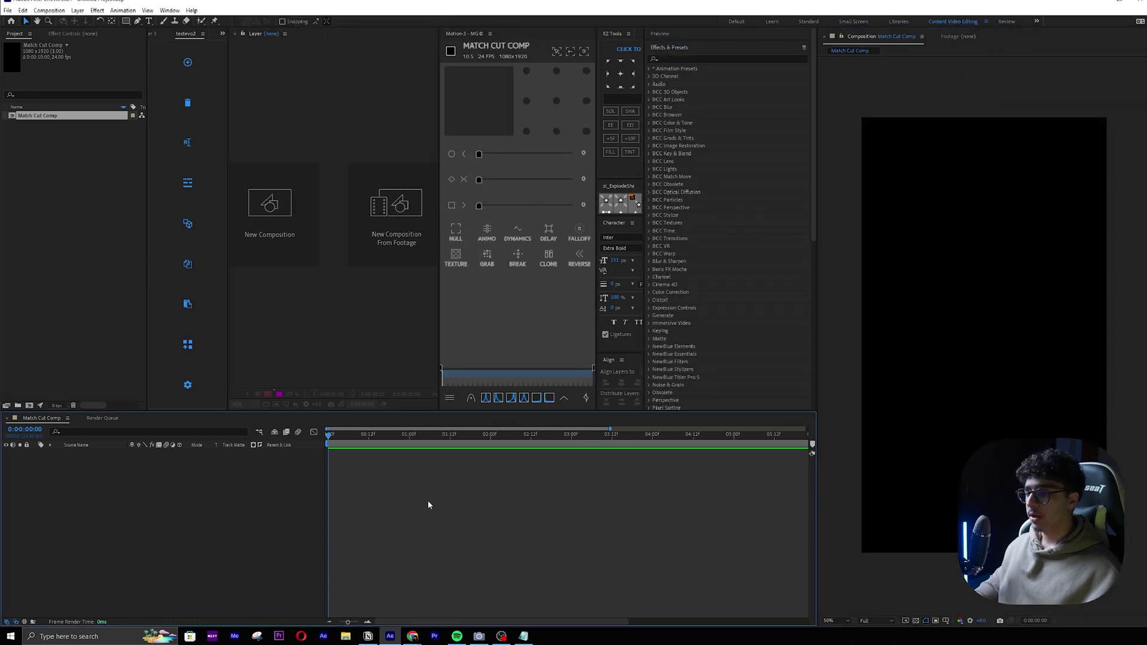
Step: Create a project folder named "Images"
{"action": "left_click", "coordinate": [59, 258]}
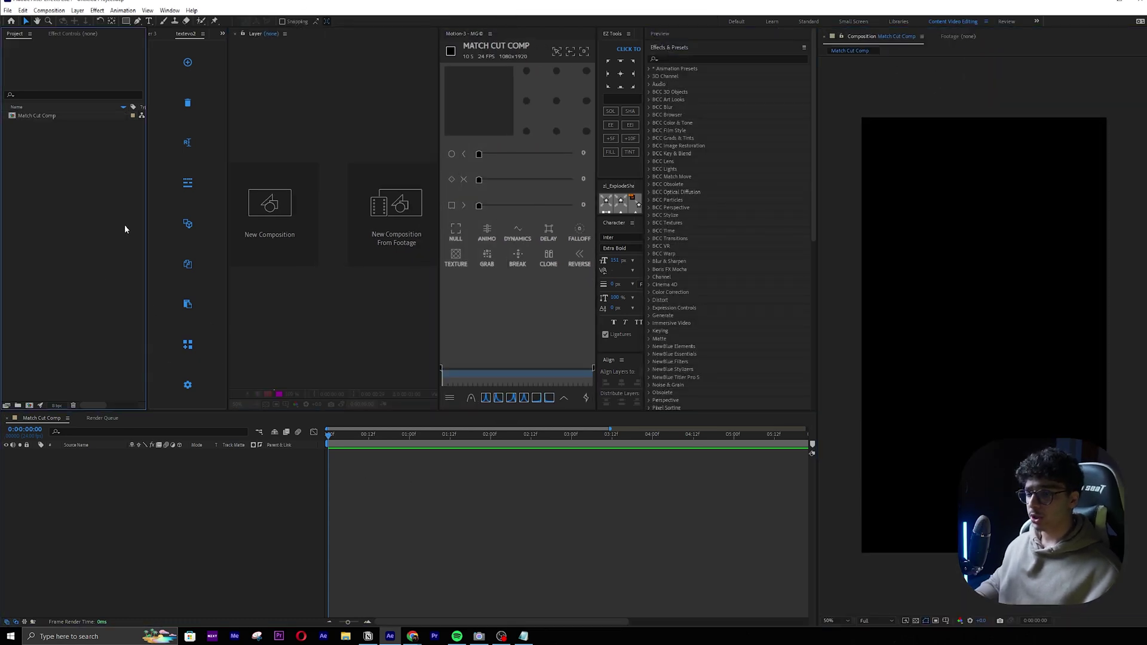
{"action": "left_click", "coordinate": [18, 405]}
{"action": "type", "text": "Images"}
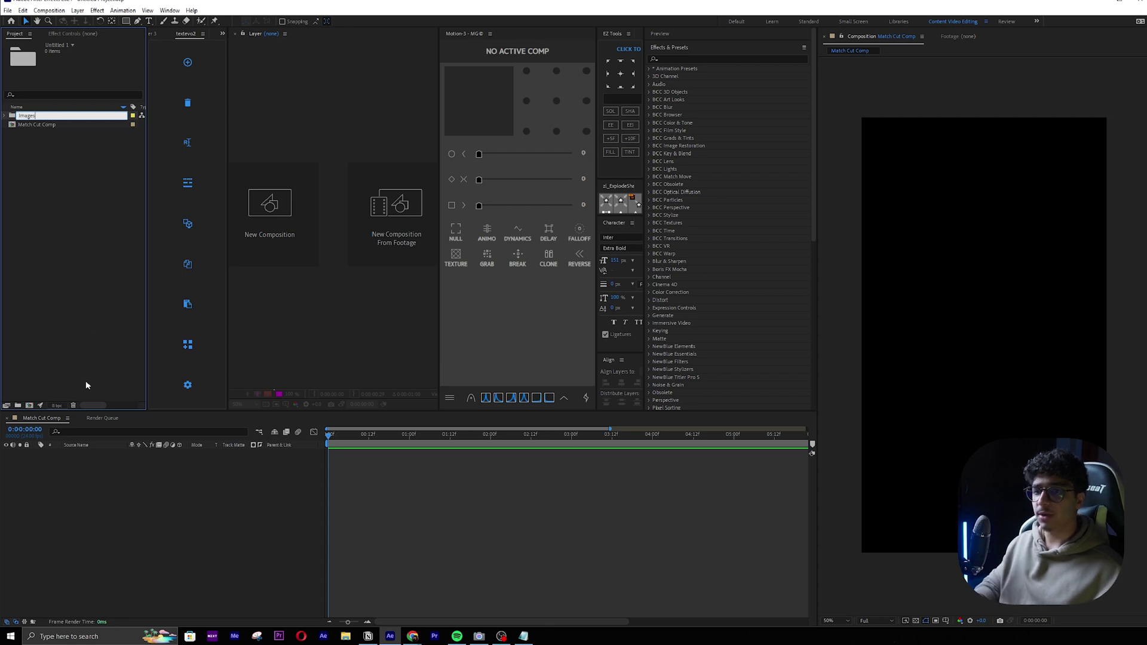
{"action": "key", "text": "Return"}
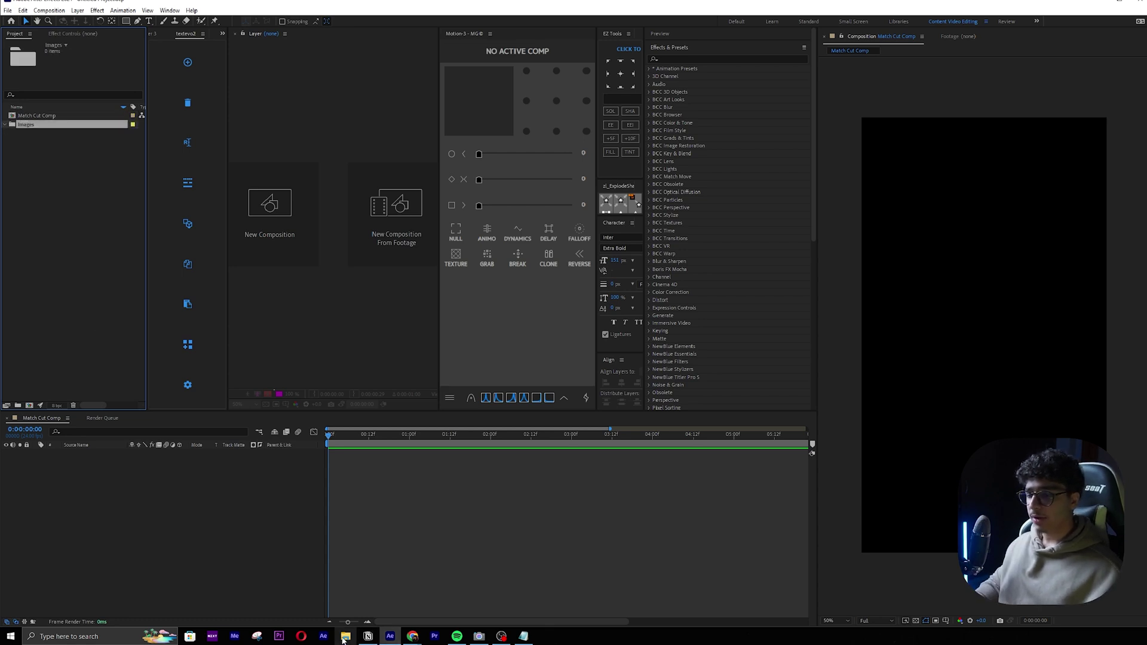
Step: Open the "Youtube 19 Match cut like maximize" folder in File Explorer and import all its images into the Images folder
{"action": "left_click", "coordinate": [436, 605]}
{"action": "left_click", "coordinate": [345, 636]}
{"action": "left_click", "coordinate": [927, 396]}
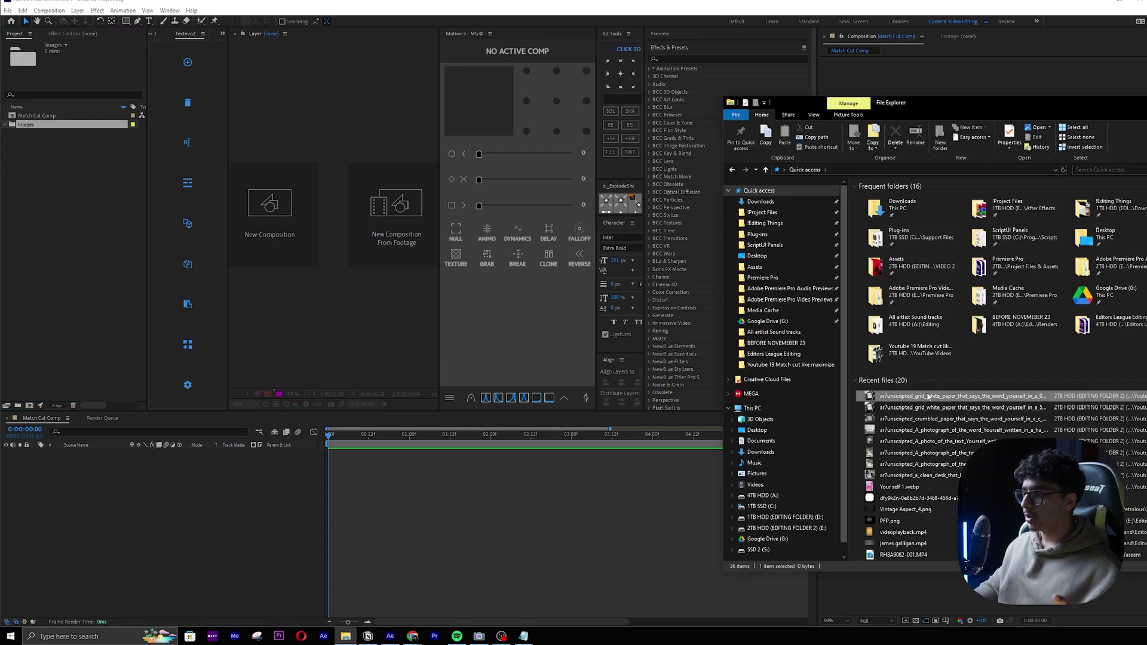
{"action": "right_click", "coordinate": [927, 395]}
{"action": "left_click", "coordinate": [950, 545]}
{"action": "left_click", "coordinate": [1063, 325]}
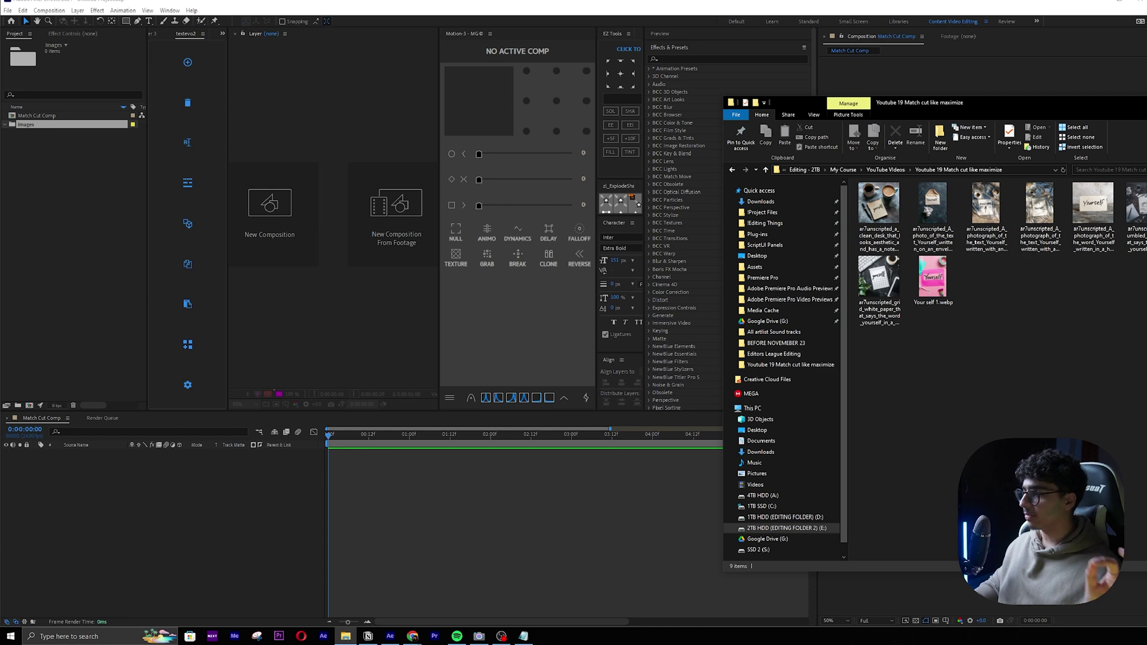
{"action": "left_click_drag", "start_coordinate": [1146, 314], "coordinate": [60, 126]}
Step: Preview Your self 1.webp and the grid-paper and crumpled-paper images, and delete the smaller duplicate of the grid-paper image
{"action": "double_click", "coordinate": [45, 132]}
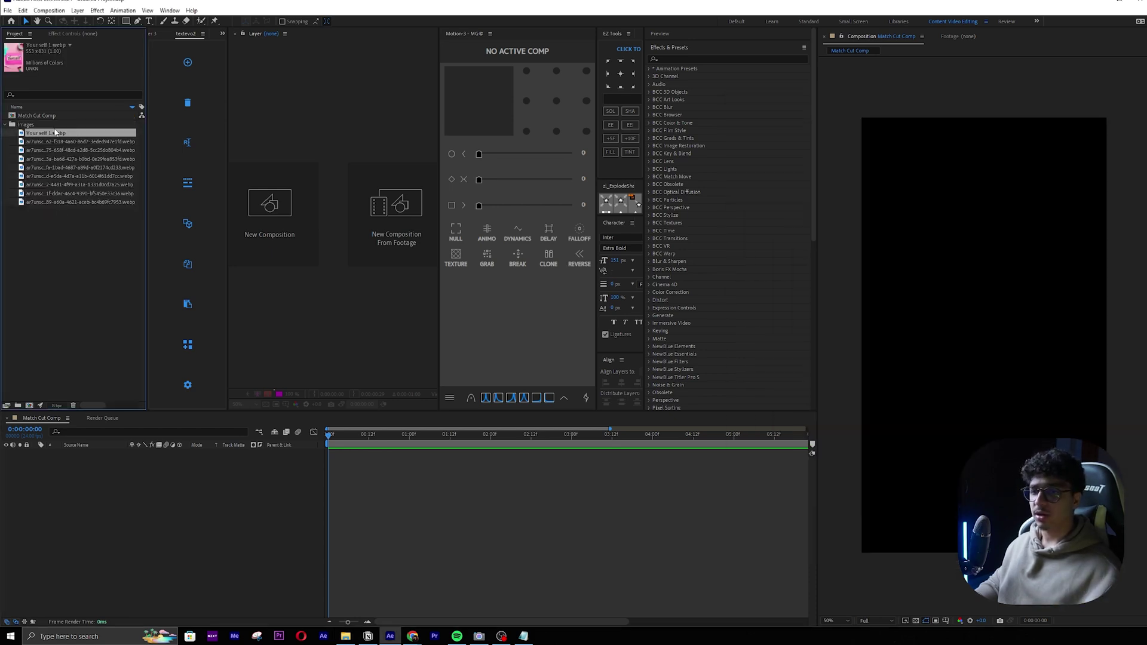
{"action": "scroll", "coordinate": [968, 335], "scroll_direction": "up", "scroll_amount": 1}
{"action": "scroll", "coordinate": [969, 335], "scroll_direction": "down", "scroll_amount": 1}
{"action": "scroll", "coordinate": [970, 317], "scroll_direction": "up", "scroll_amount": 1}
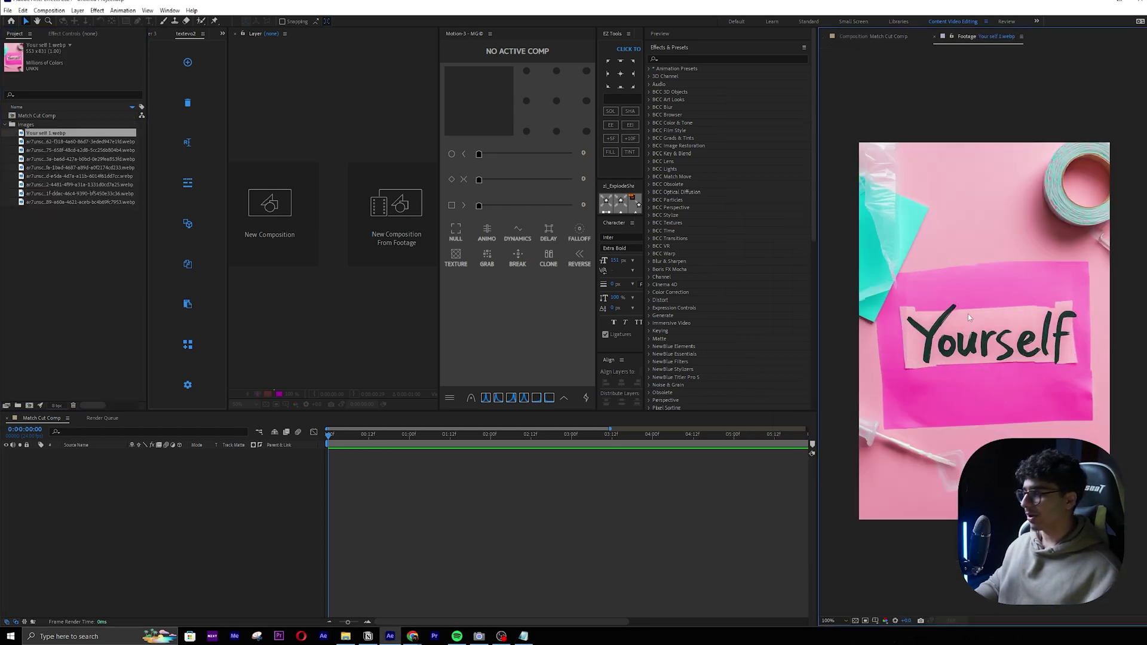
{"action": "double_click", "coordinate": [109, 142]}
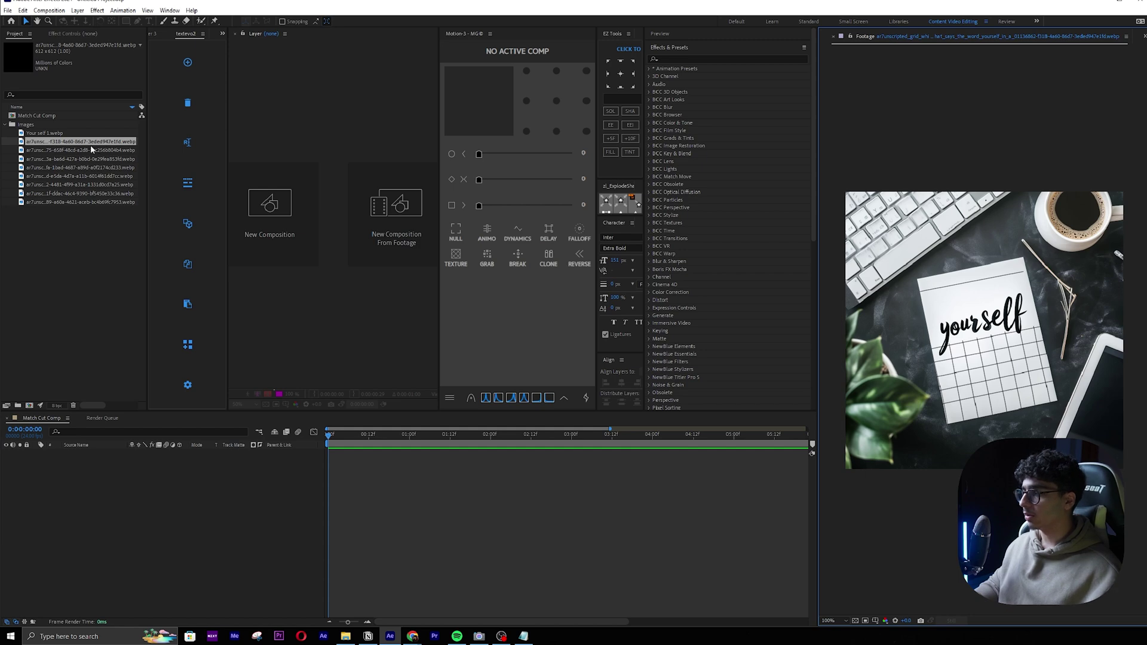
{"action": "double_click", "coordinate": [90, 150]}
{"action": "double_click", "coordinate": [89, 159]}
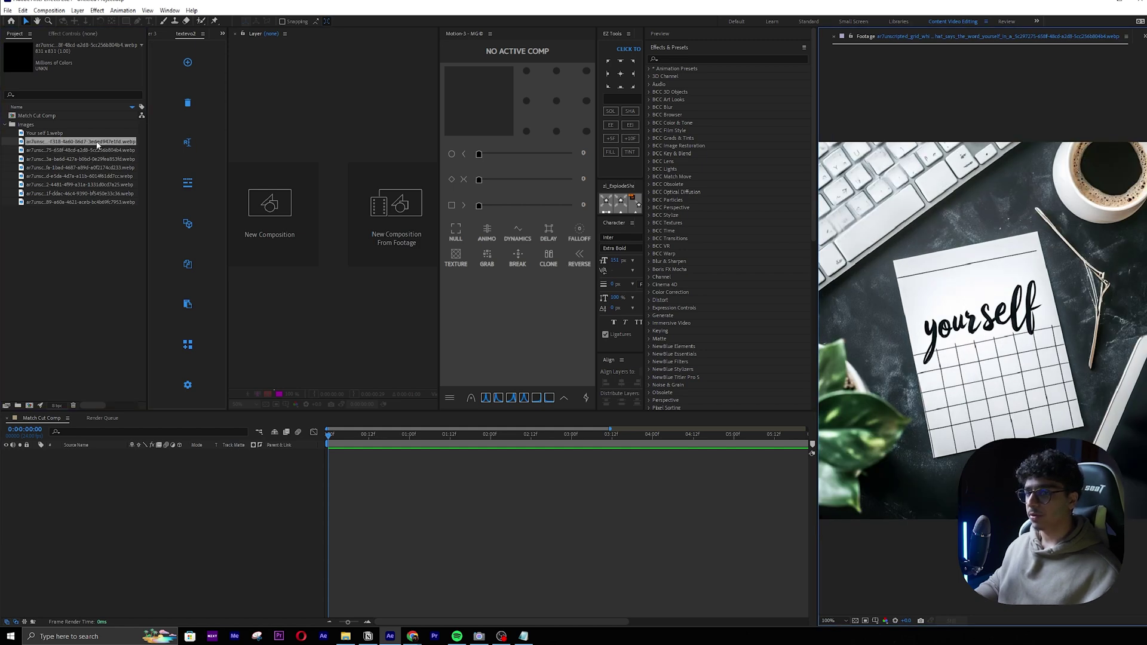
Step: Preview the remaining "Yourself" images in the Images folder, from the torn-edge card to the spiral notepad with coffee cups
{"action": "double_click", "coordinate": [77, 159]}
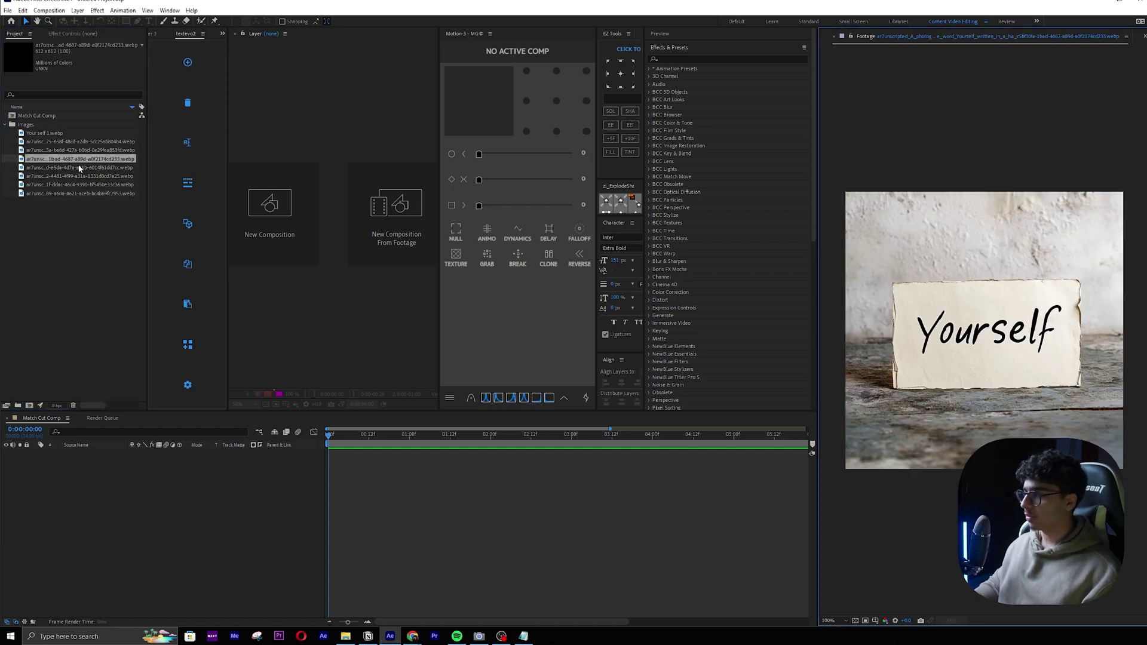
{"action": "double_click", "coordinate": [77, 167]}
{"action": "double_click", "coordinate": [72, 176]}
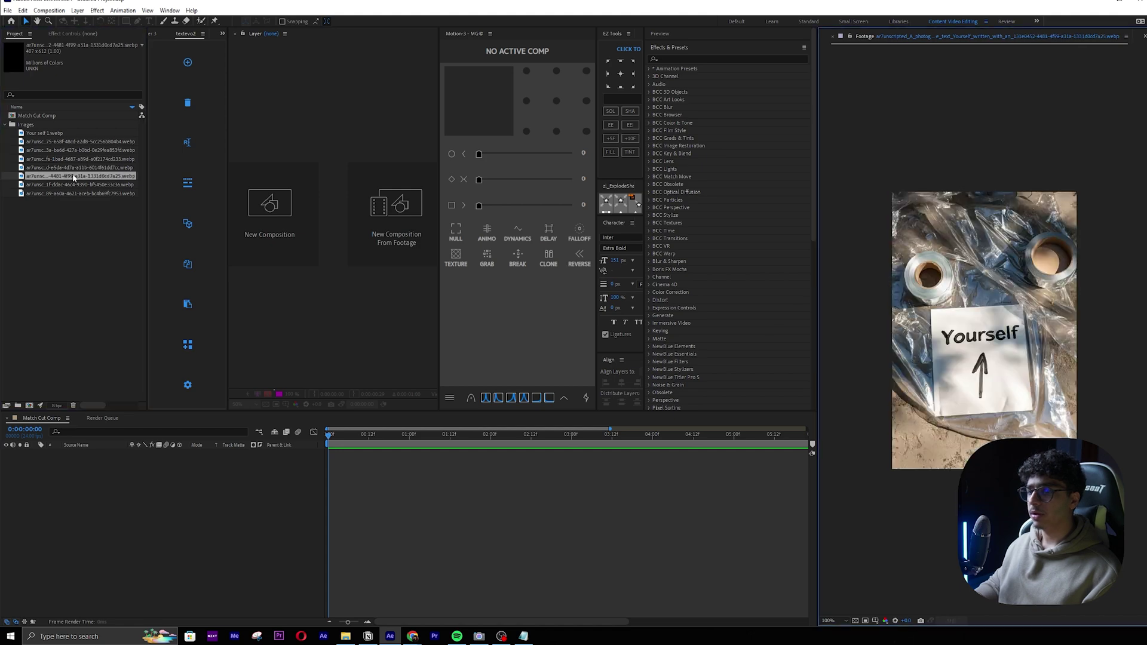
{"action": "double_click", "coordinate": [76, 185]}
{"action": "double_click", "coordinate": [78, 194]}
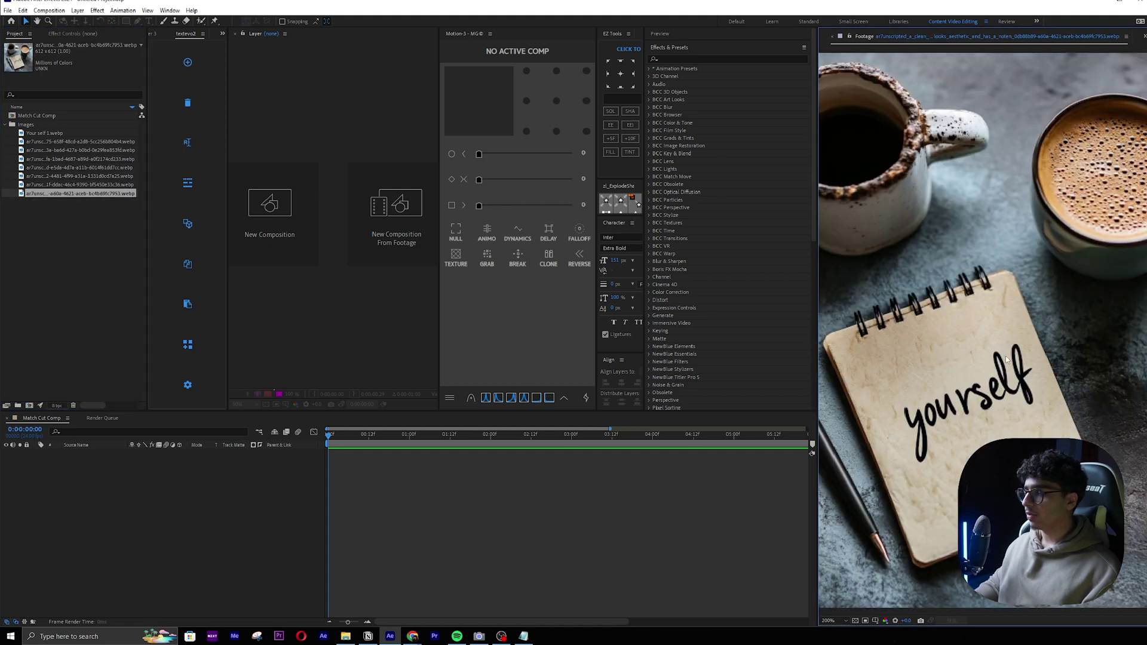
Step: Add all images except Your self 1.webp to the Match Cut Comp timeline and hide every layer
{"action": "double_click", "coordinate": [102, 142]}
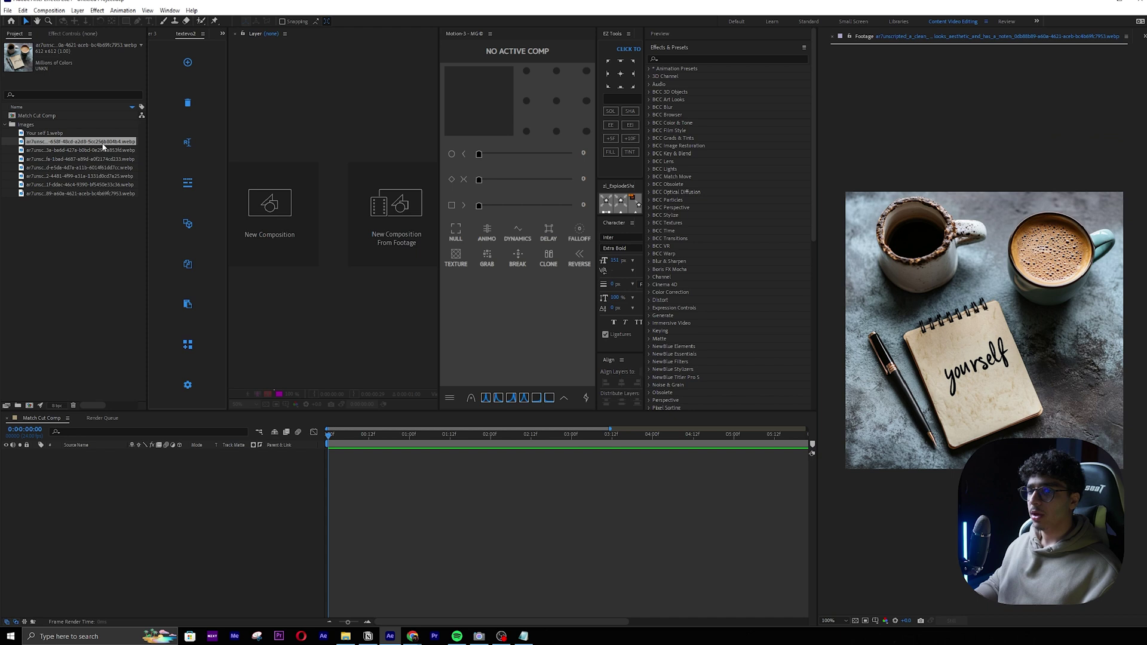
{"action": "left_click", "coordinate": [106, 193], "text": "shift"}
{"action": "left_click_drag", "start_coordinate": [105, 193], "coordinate": [359, 478]}
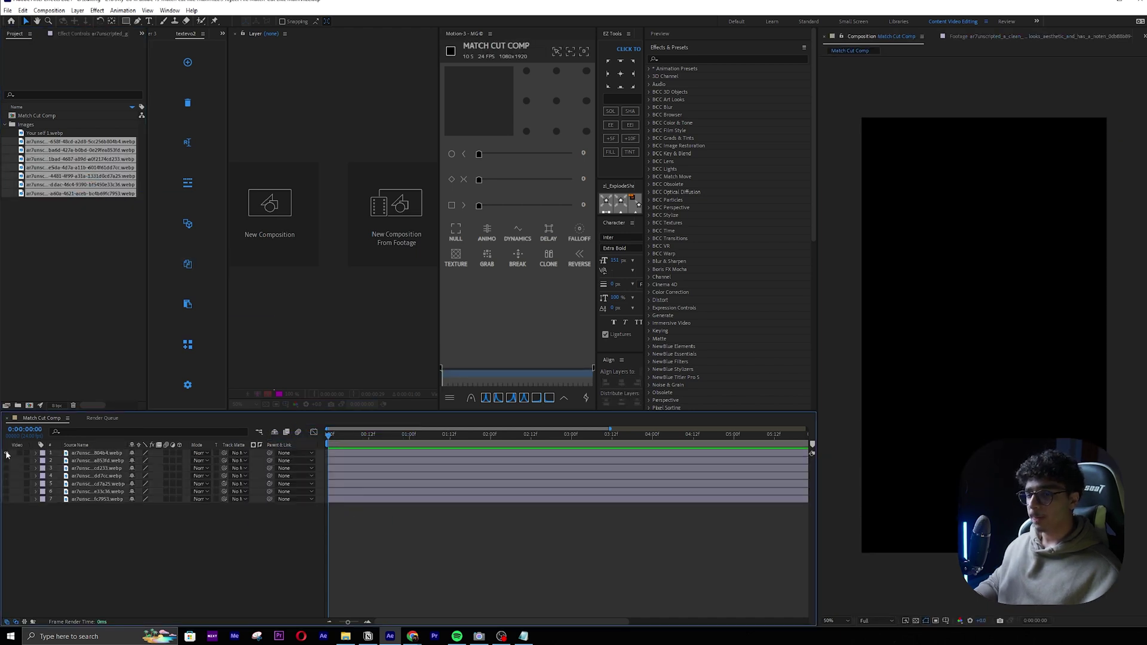
Step: Make the grid-paper layer visible and scale it to 185%
{"action": "left_click", "coordinate": [6, 453]}
{"action": "left_click", "coordinate": [96, 453]}
{"action": "key", "text": "s"}
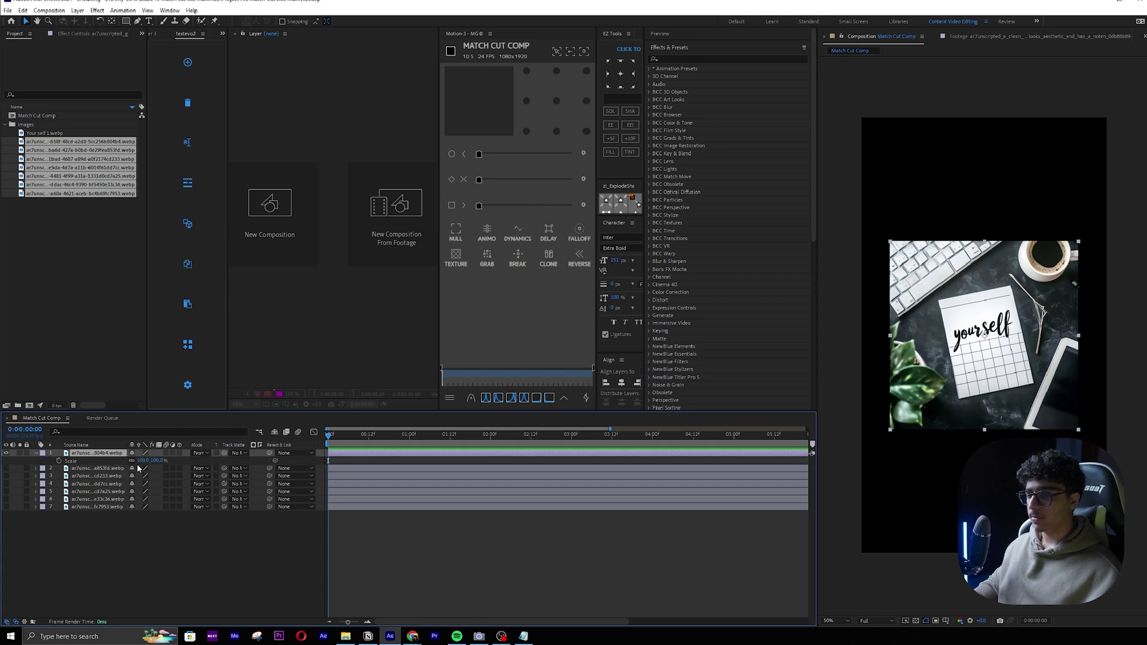
{"action": "mouse_move", "coordinate": [156, 464]}
{"action": "left_mouse_down"}
{"action": "mouse_move", "coordinate": [219, 465]}
{"action": "mouse_move", "coordinate": [138, 462]}
{"action": "left_mouse_up"}
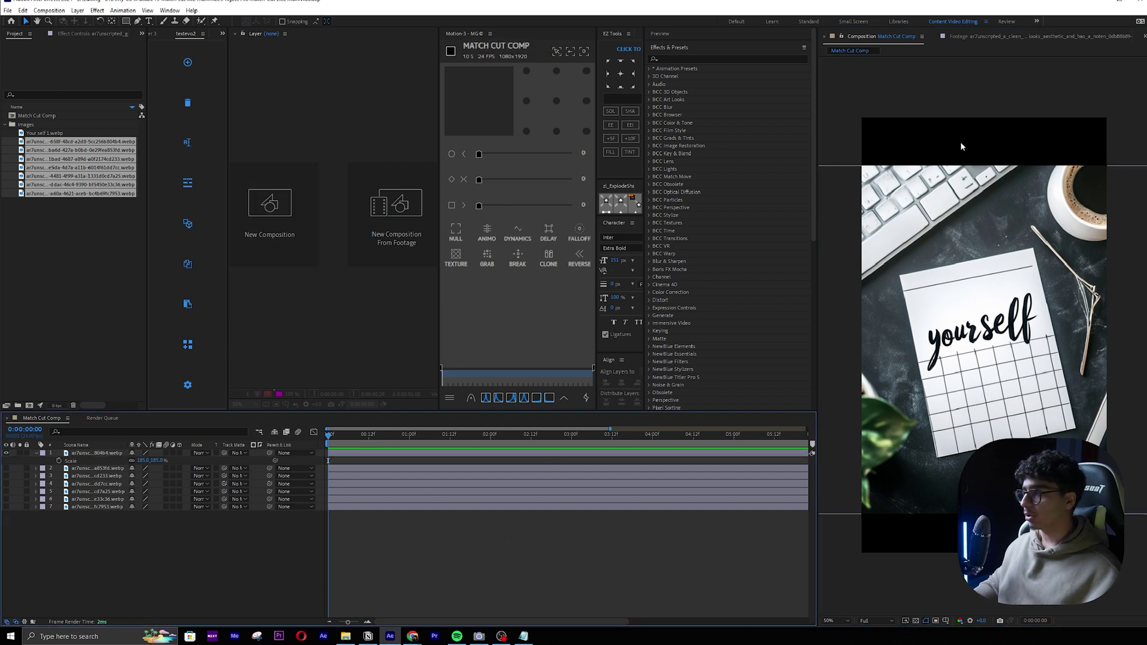
Step: Show the rulers and place two horizontal and two vertical guides framing the word "yourself"
{"action": "key", "text": "ctrl+r"}
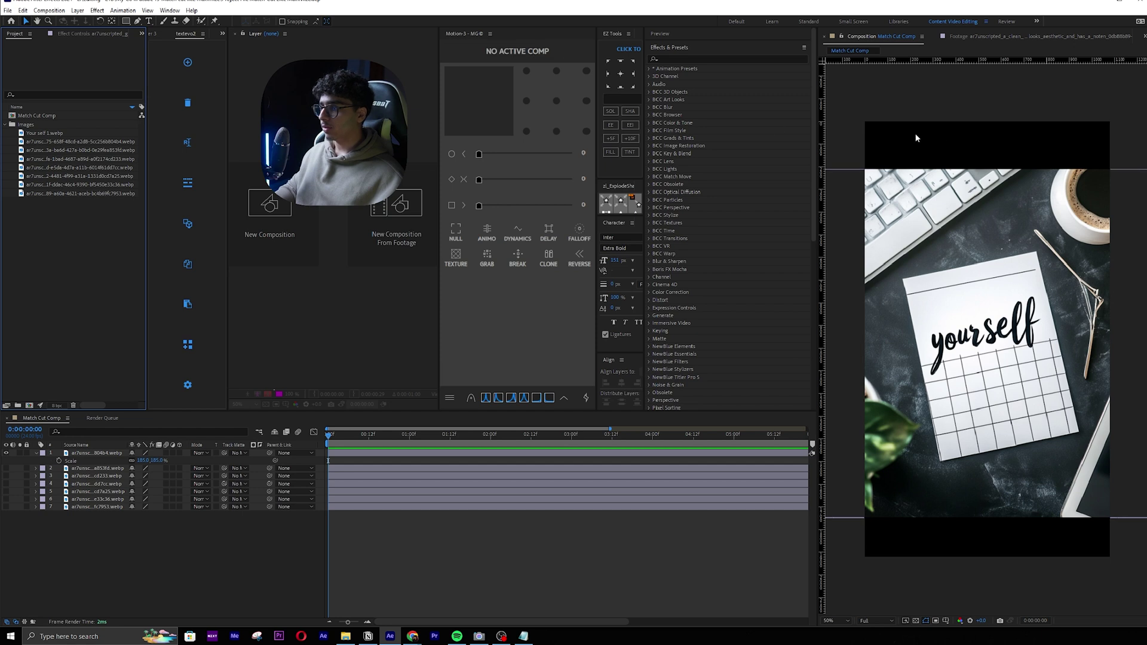
{"action": "left_click_drag", "start_coordinate": [891, 64], "coordinate": [920, 306]}
{"action": "left_click_drag", "start_coordinate": [822, 321], "coordinate": [933, 323]}
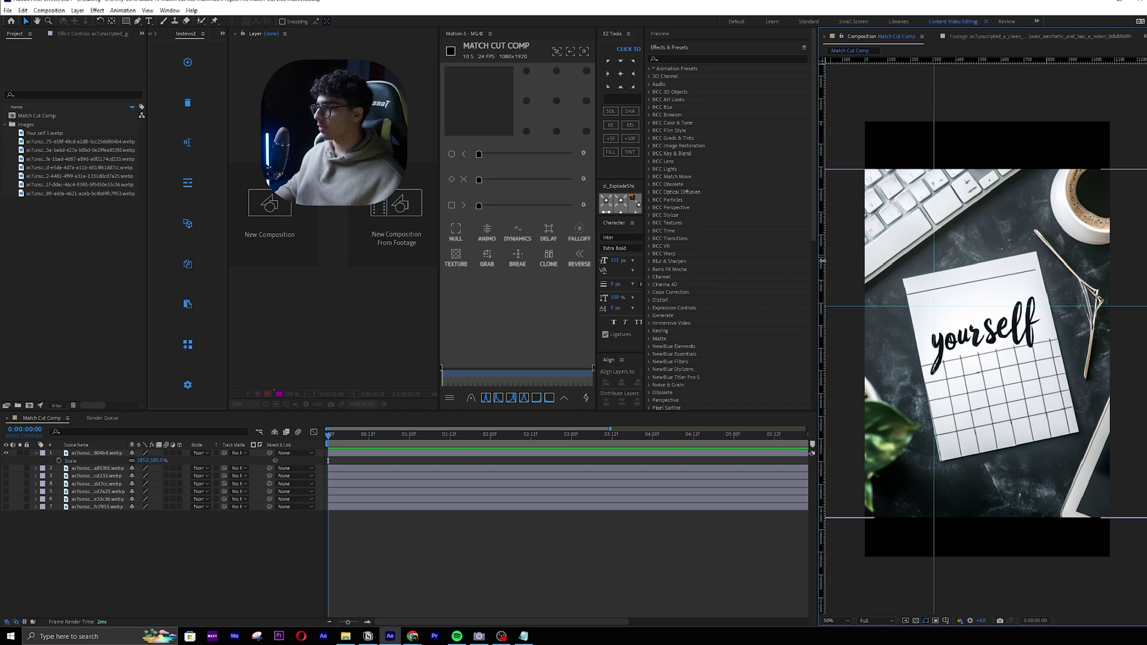
{"action": "left_click_drag", "start_coordinate": [822, 271], "coordinate": [1041, 270]}
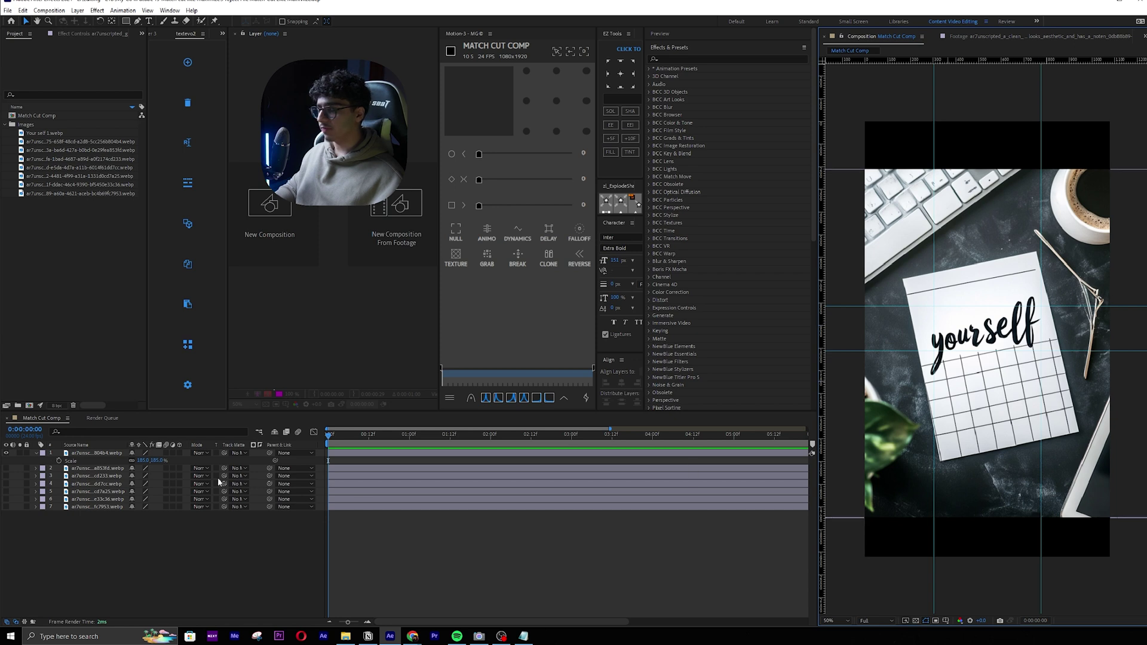
Step: Rotate the grid-paper layer to 14° and move it so the word "yourself" sits level between the guides
{"action": "left_click", "coordinate": [119, 454]}
{"action": "key", "text": "r"}
{"action": "left_click_drag", "start_coordinate": [140, 461], "coordinate": [211, 459]}
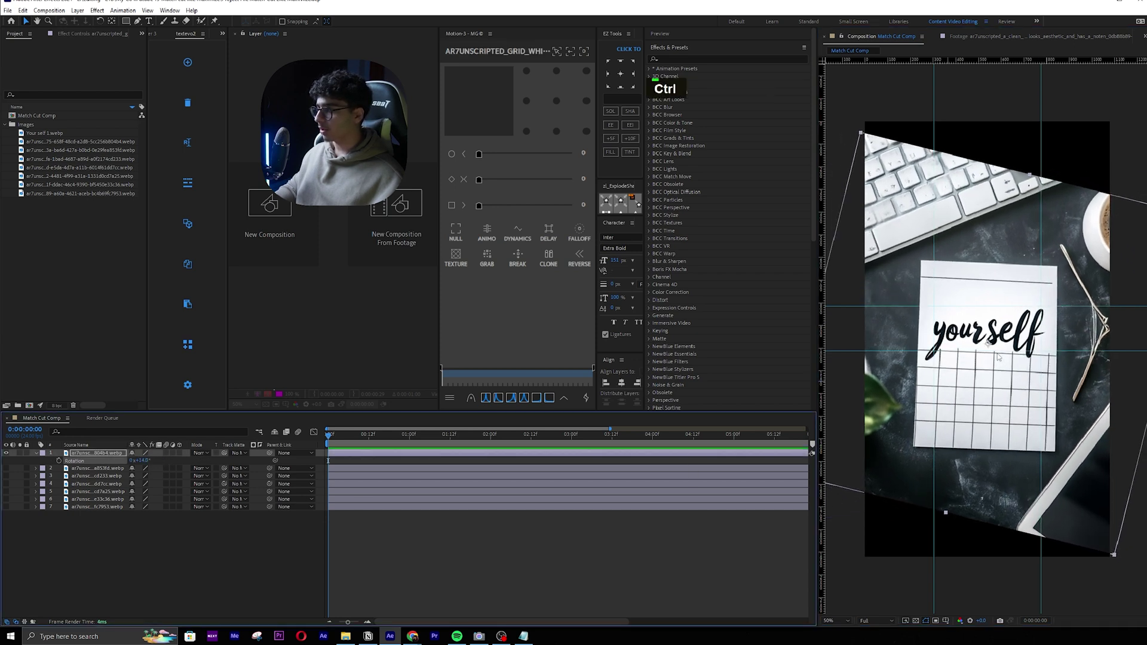
{"action": "left_click_drag", "start_coordinate": [1002, 351], "coordinate": [1001, 352]}
{"action": "left_click_drag", "start_coordinate": [1012, 421], "coordinate": [1012, 410]}
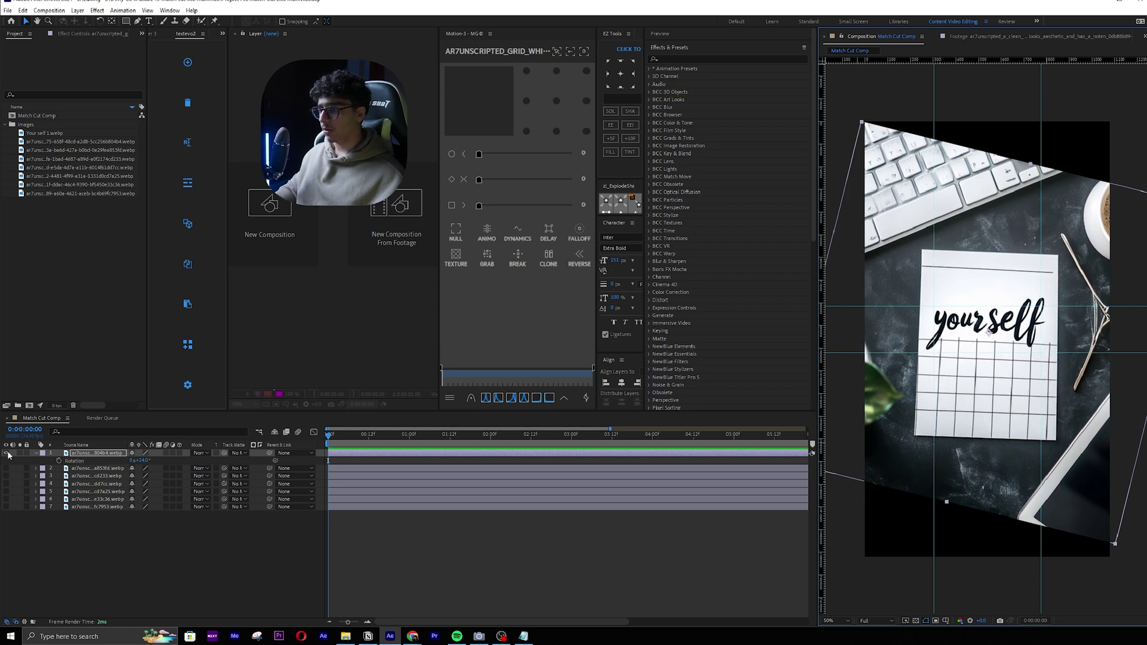
Step: Show only the crumpled-paper layer, enlarge it, rotate it to 16° and fit its word between the guides
{"action": "left_click", "coordinate": [80, 455]}
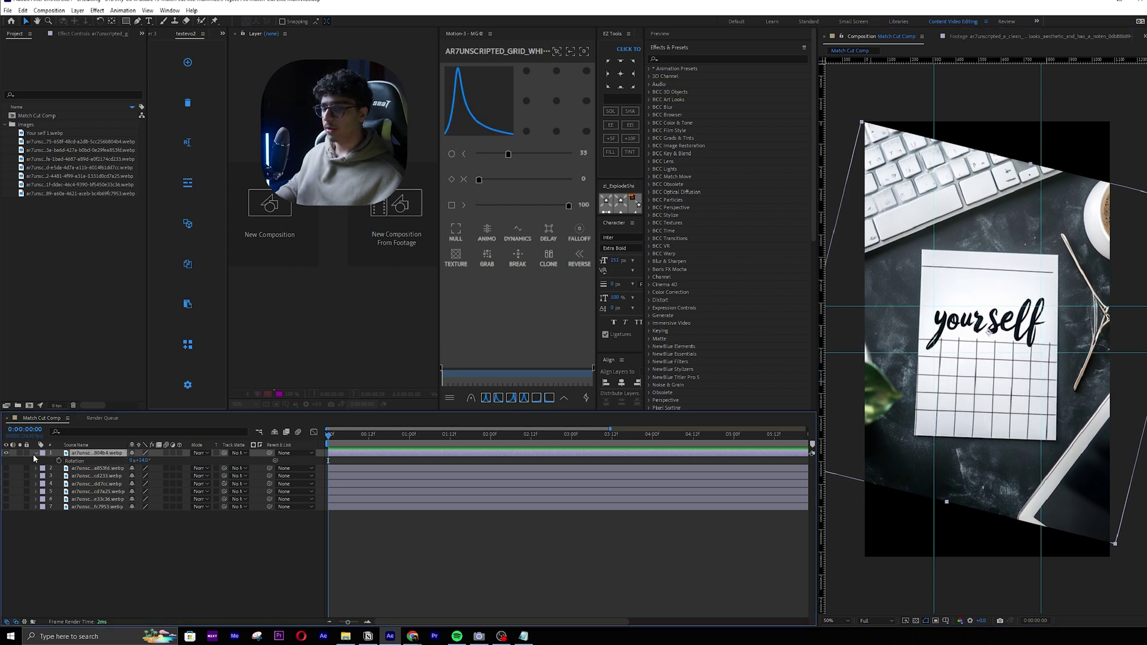
{"action": "left_click", "coordinate": [7, 453]}
{"action": "left_click", "coordinate": [6, 469]}
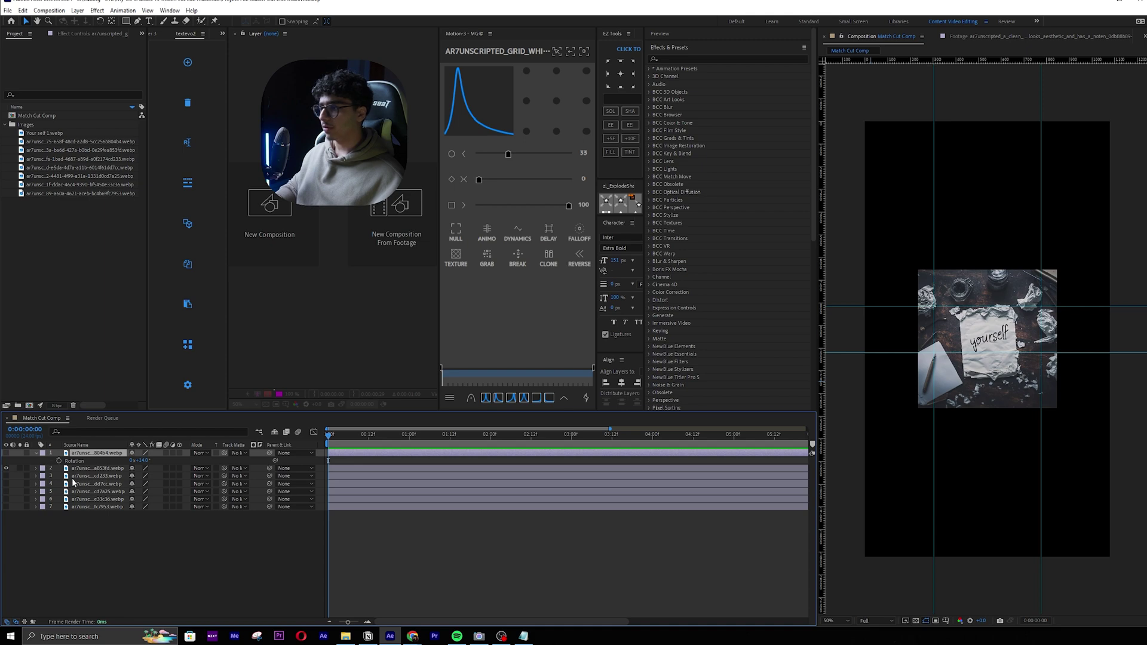
{"action": "left_click", "coordinate": [84, 468]}
{"action": "key", "text": "s"}
{"action": "left_click_drag", "start_coordinate": [143, 476], "coordinate": [208, 475]}
{"action": "key", "text": "r"}
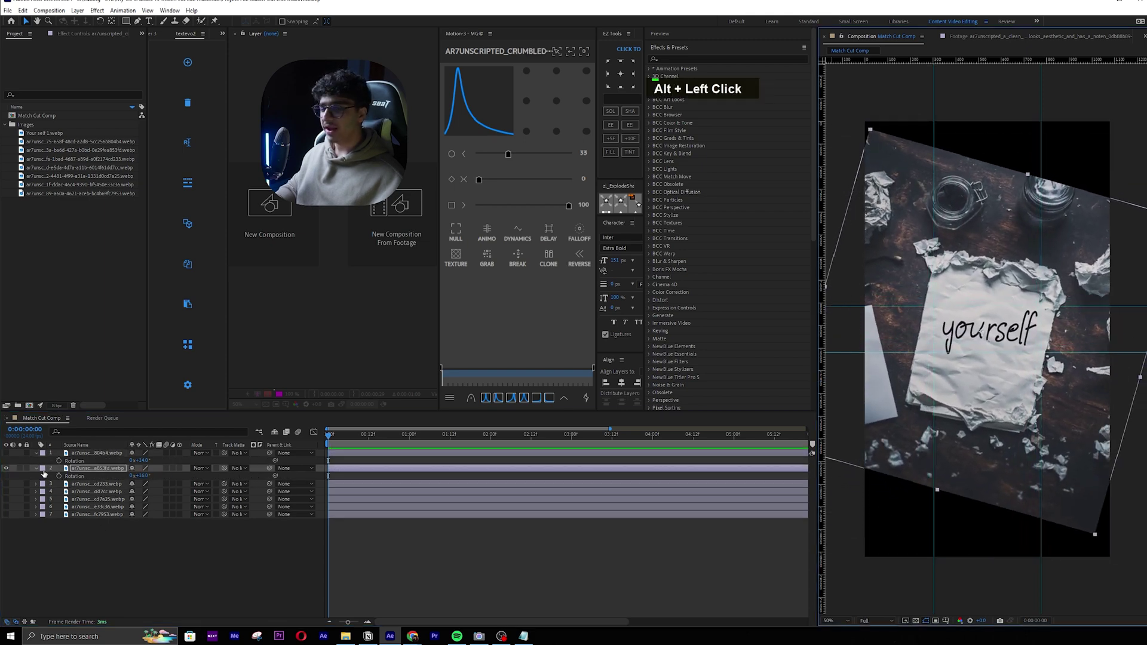
Step: Compare the word placement on the grid-paper and crumpled-paper layers by toggling their visibility
{"action": "left_click", "coordinate": [7, 453]}
{"action": "left_click", "coordinate": [6, 453]}
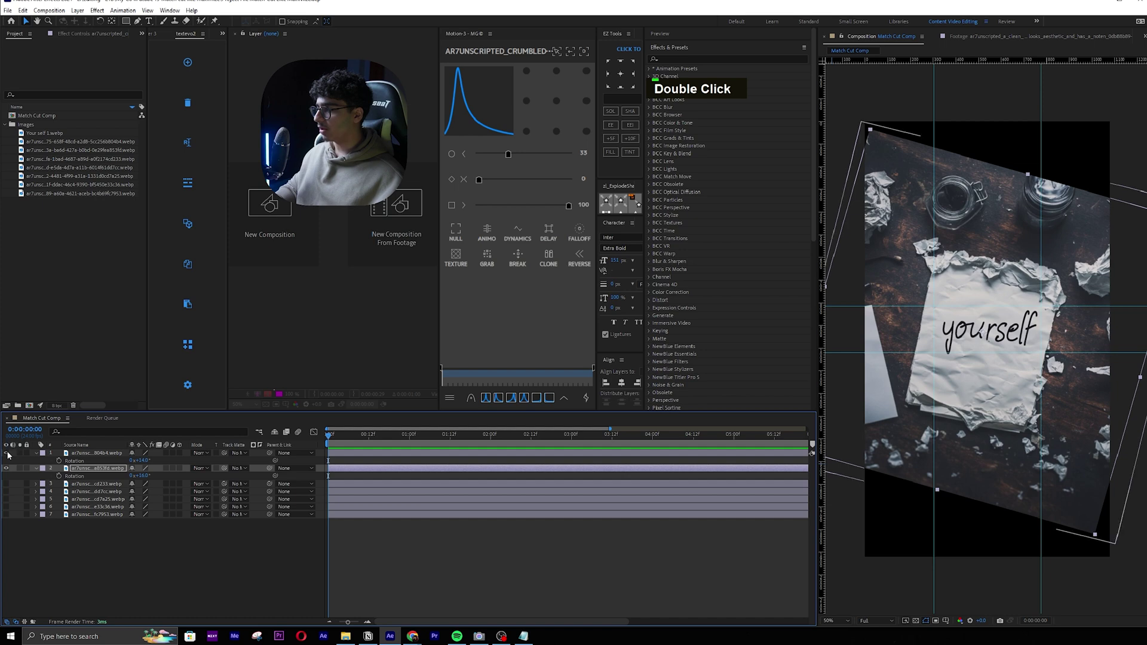
{"action": "left_click", "coordinate": [7, 453]}
{"action": "key", "text": "ctrl+z"}
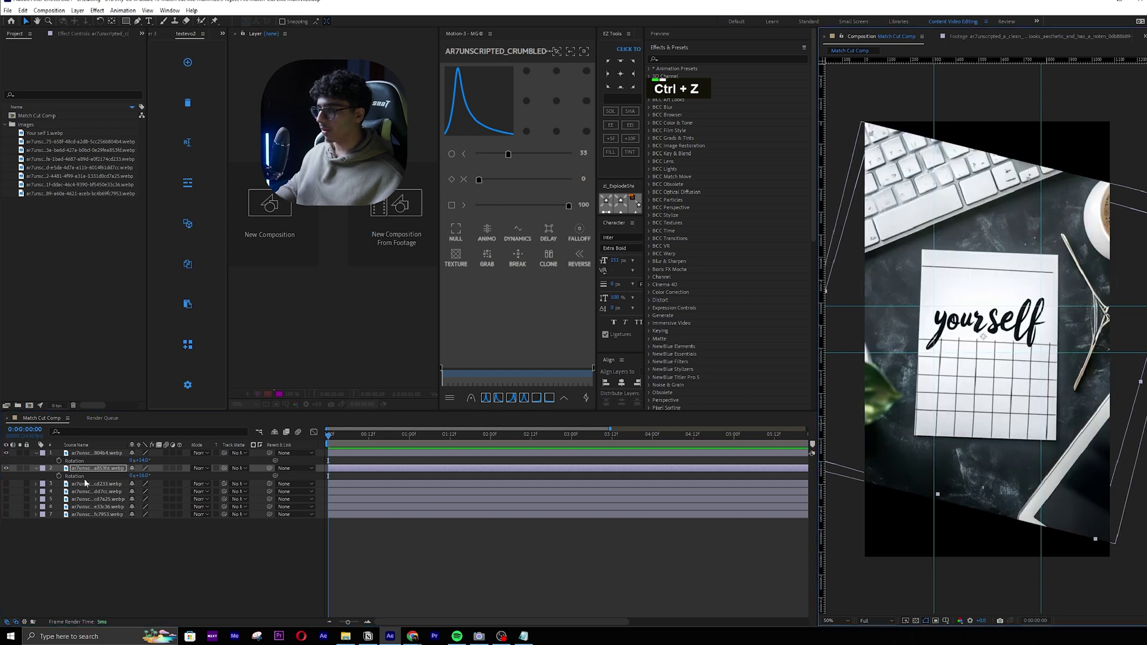
{"action": "left_click", "coordinate": [7, 469]}
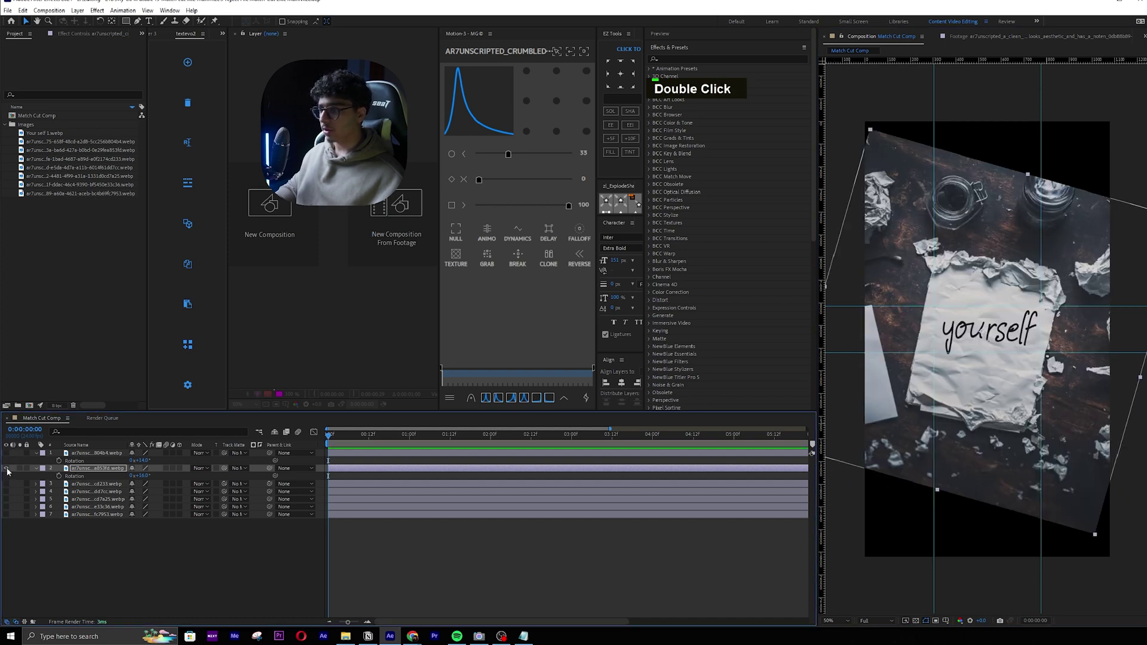
Step: Show only the torn-edge card layer, scale it to about 142% and centre its word between the guides
{"action": "left_click", "coordinate": [7, 483]}
{"action": "left_click", "coordinate": [7, 468]}
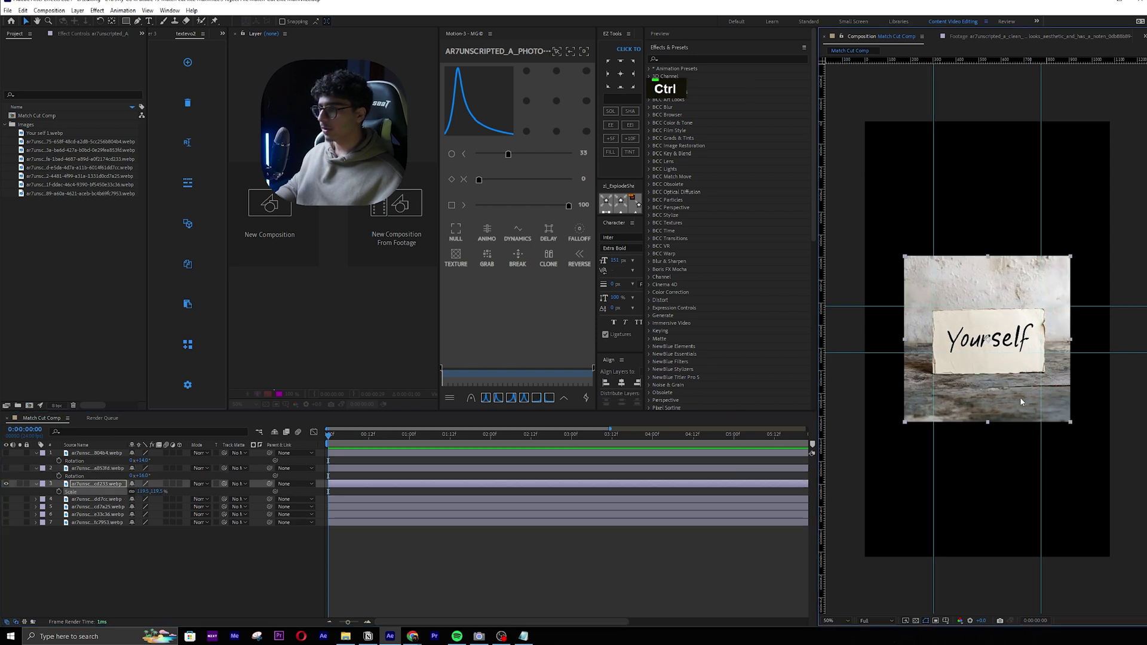
{"action": "left_click_drag", "start_coordinate": [1022, 401], "coordinate": [1018, 394]}
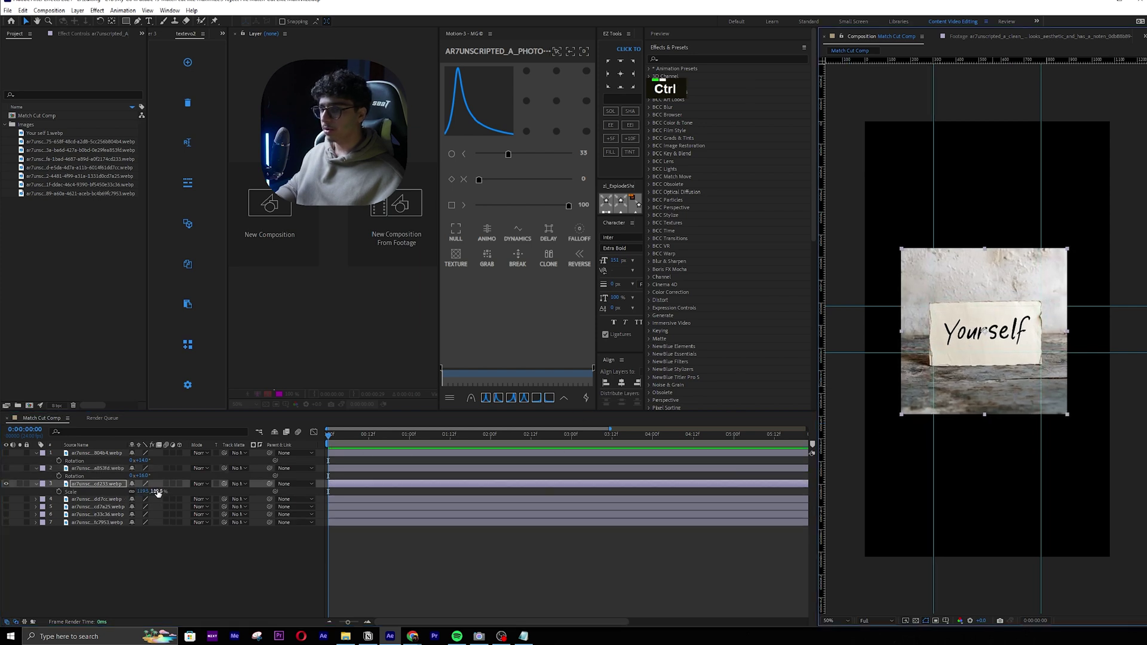
{"action": "left_click_drag", "start_coordinate": [158, 491], "coordinate": [267, 498]}
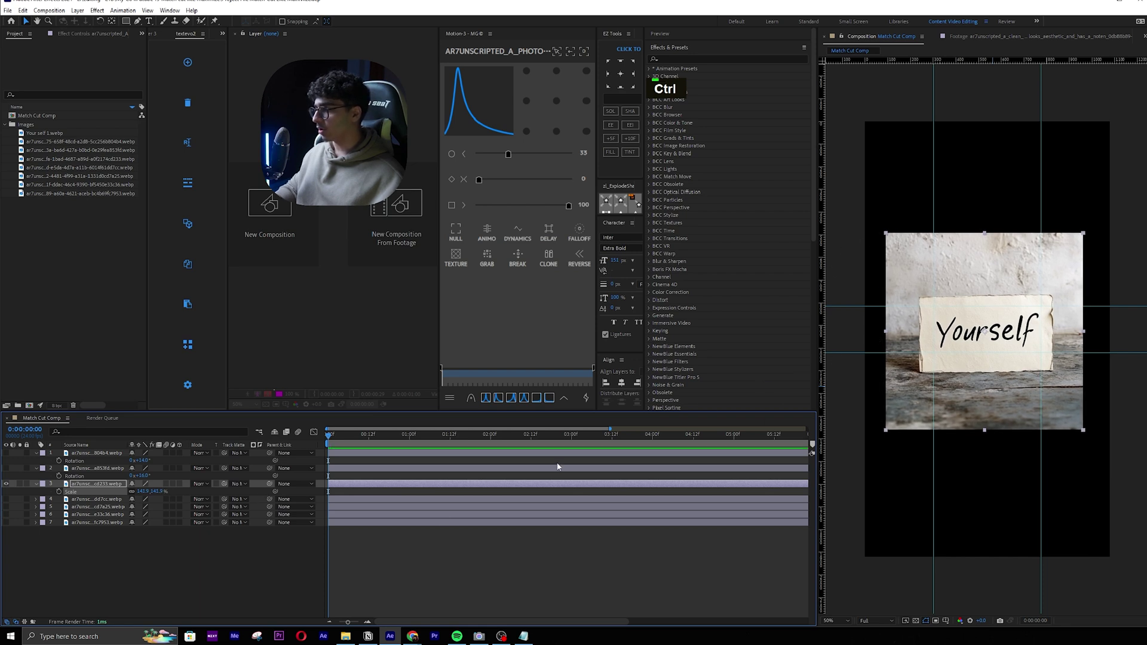
Step: Show only the fourth layer, scale it to about 304% and position its word "Yourself" between the guides
{"action": "left_click", "coordinate": [6, 484]}
{"action": "left_click", "coordinate": [7, 499]}
{"action": "left_click", "coordinate": [95, 500]}
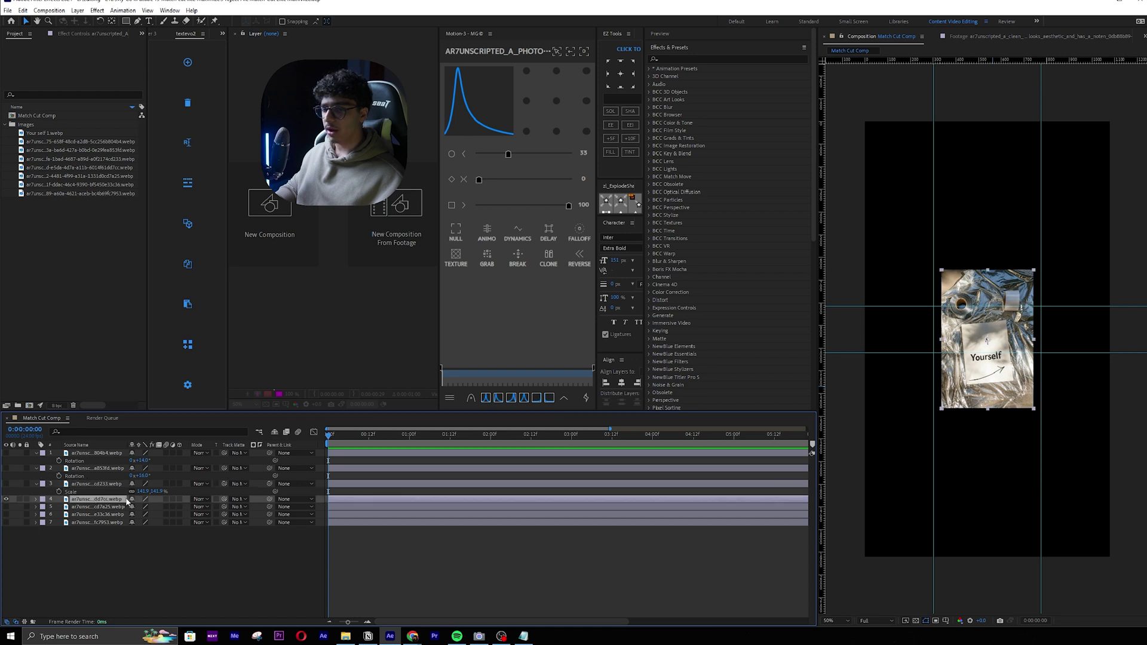
{"action": "key", "text": "s"}
{"action": "left_click_drag", "start_coordinate": [146, 506], "coordinate": [240, 519]}
{"action": "left_click_drag", "start_coordinate": [984, 451], "coordinate": [987, 448]}
Step: Show only the fifth layer with the upward arrow, scale it to about 278% and position its word between the guides
{"action": "left_click", "coordinate": [6, 499]}
{"action": "left_click", "coordinate": [6, 515]}
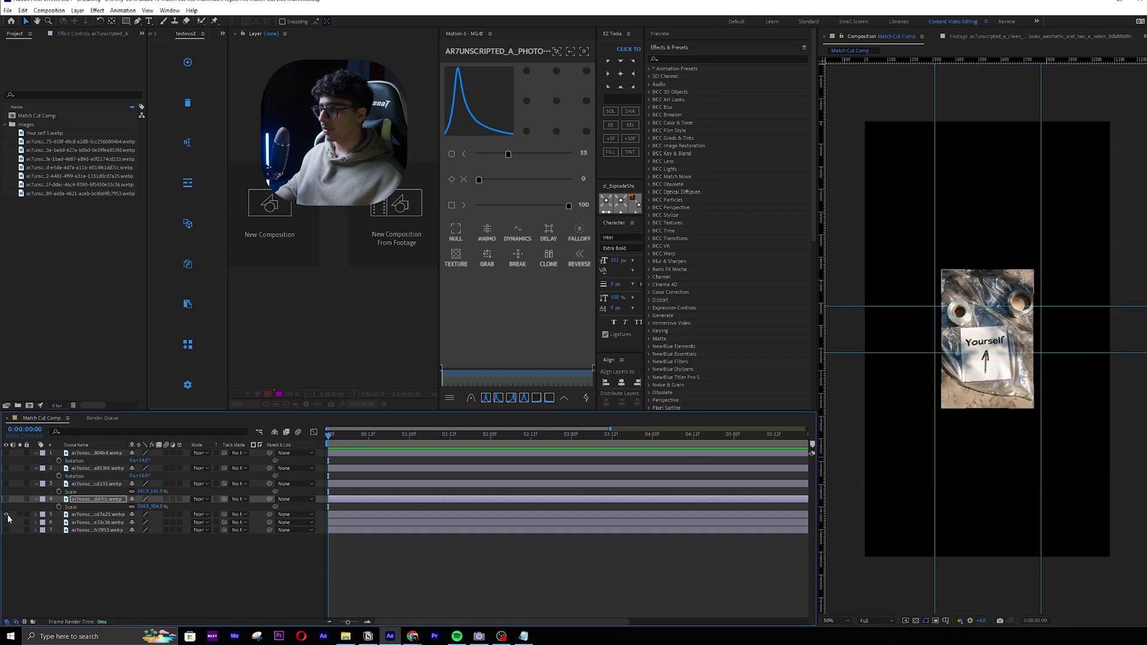
{"action": "left_click", "coordinate": [96, 514]}
{"action": "key", "text": "s"}
{"action": "left_click_drag", "start_coordinate": [157, 522], "coordinate": [266, 523]}
{"action": "left_click_drag", "start_coordinate": [937, 327], "coordinate": [937, 312]}
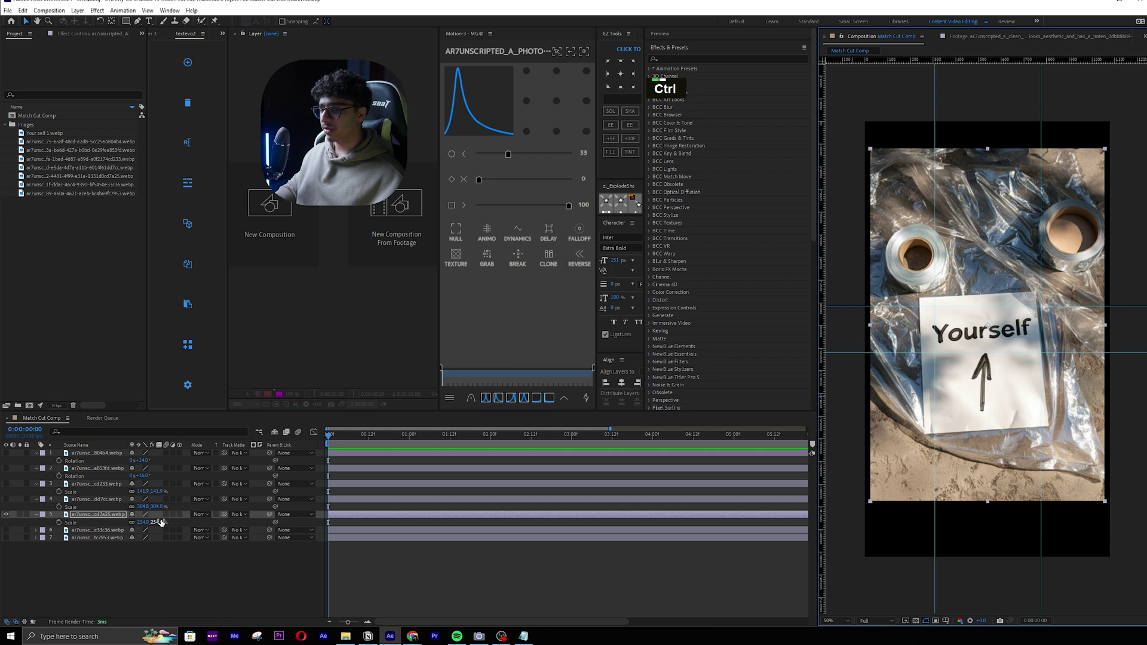
{"action": "left_click_drag", "start_coordinate": [157, 523], "coordinate": [300, 522]}
{"action": "left_click_drag", "start_coordinate": [976, 458], "coordinate": [982, 459]}
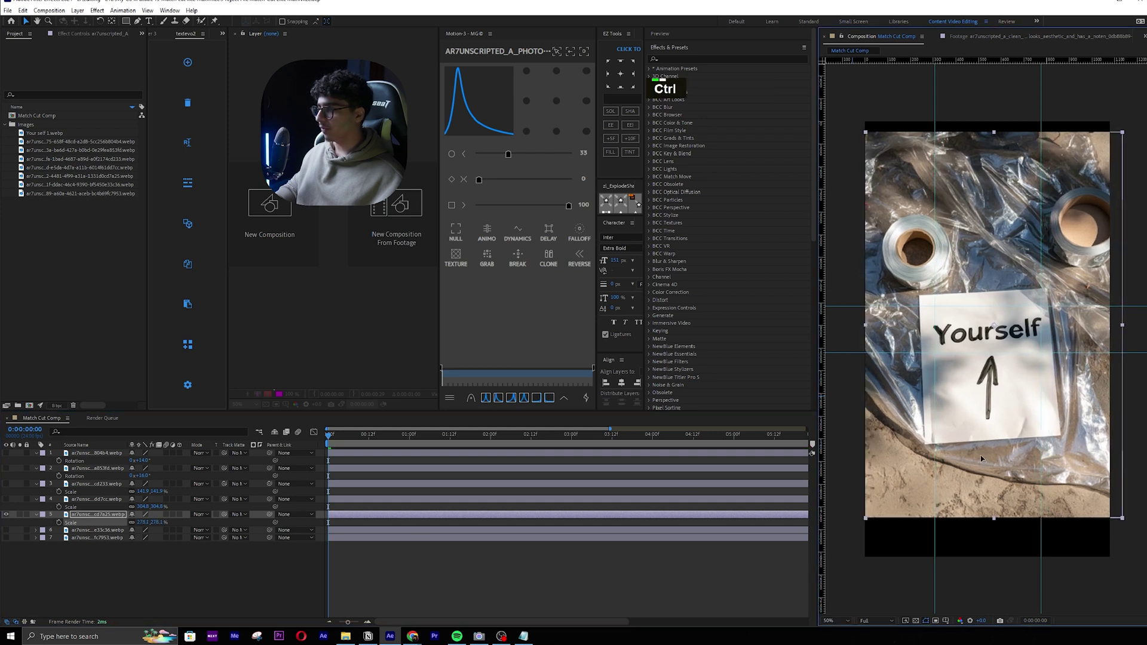
Step: Reduce the scale of the layer with the upward arrow to about 268% and hide it
{"action": "left_click_drag", "start_coordinate": [156, 523], "coordinate": [110, 519]}
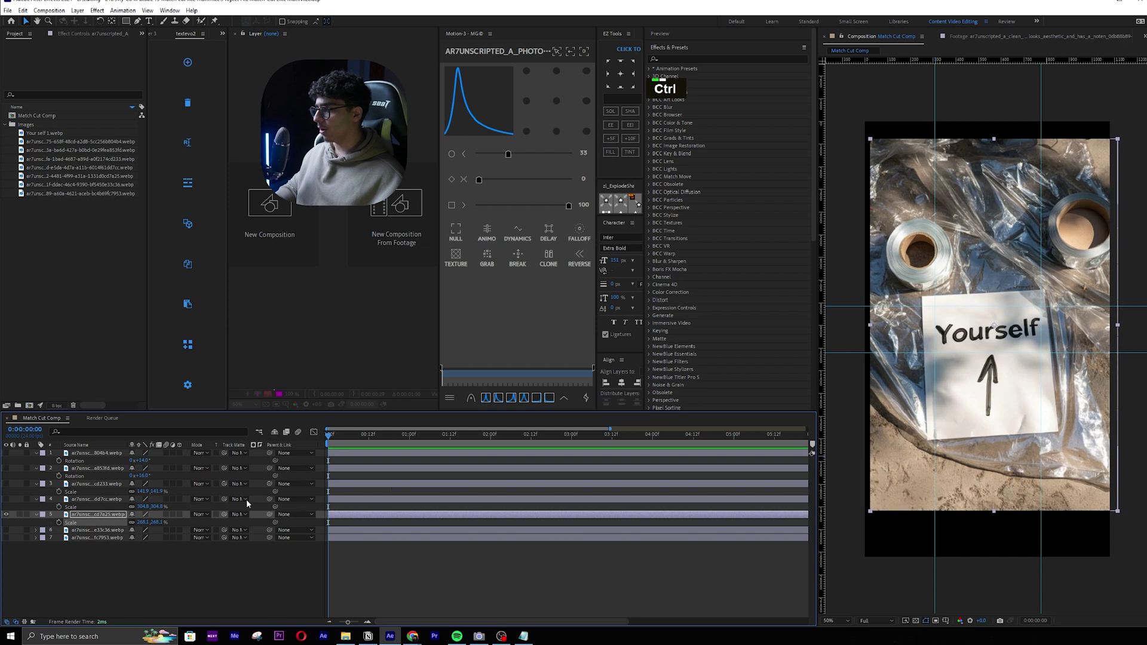
{"action": "left_click", "coordinate": [6, 514]}
Step: Show only the envelope layer, scale it to about 285%, position its word "Yourself" between the guides, and hide it again
{"action": "left_click", "coordinate": [6, 530]}
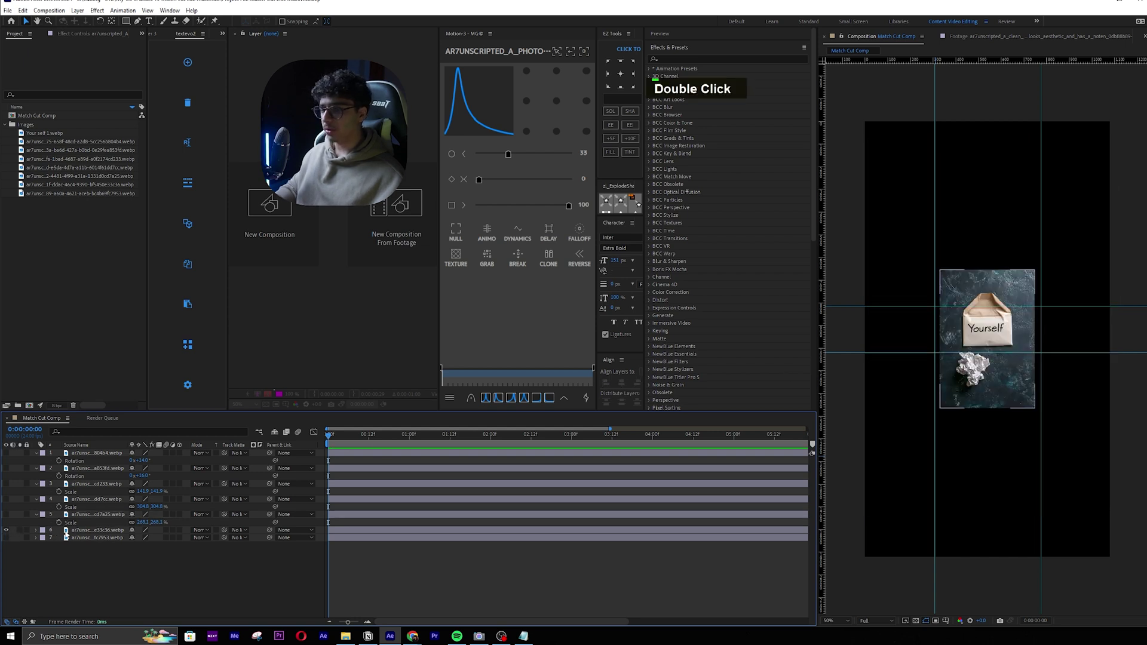
{"action": "left_click", "coordinate": [97, 530]}
{"action": "key", "text": "s"}
{"action": "left_click_drag", "start_coordinate": [151, 538], "coordinate": [1014, 442]}
{"action": "key", "text": "ctrl"}
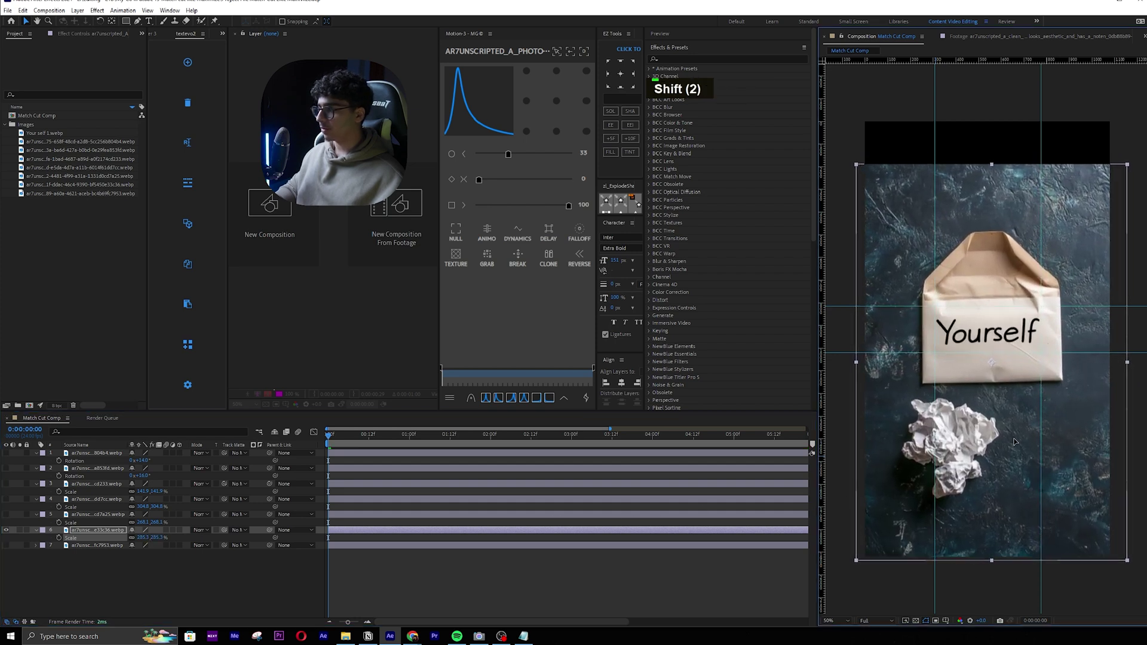
{"action": "left_click", "coordinate": [6, 530]}
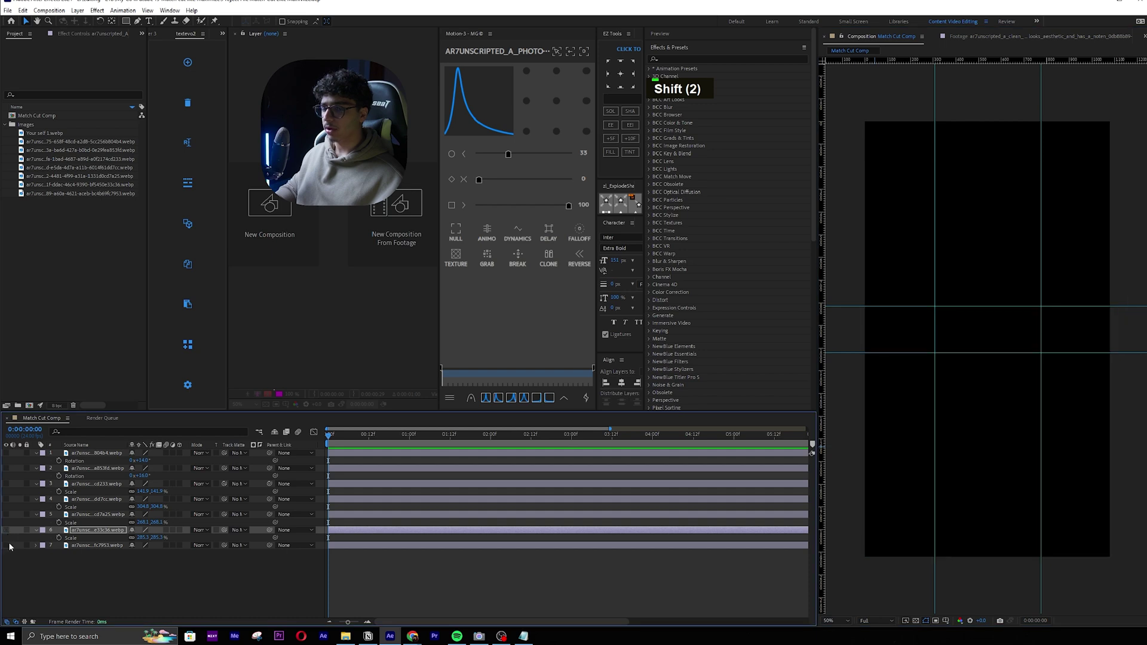
Step: Show only the notepad-and-coffee layer, rotate its word level, and fit it between the guides at about 282% scale
{"action": "left_click", "coordinate": [6, 545]}
{"action": "left_click", "coordinate": [84, 547]}
{"action": "key", "text": "s"}
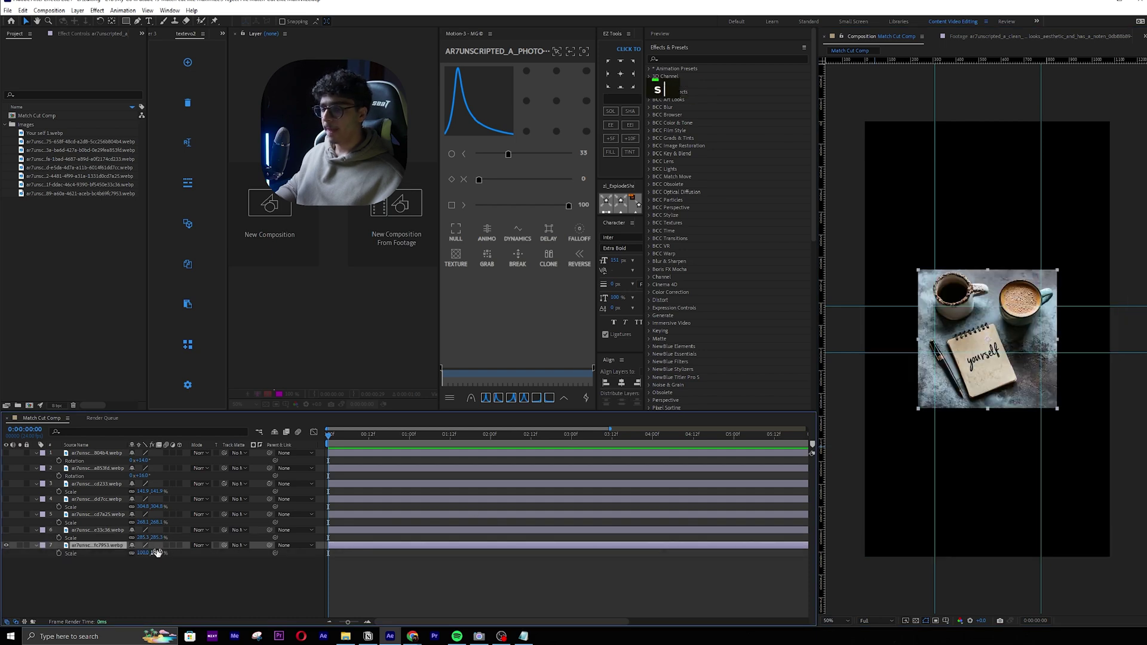
{"action": "left_click_drag", "start_coordinate": [157, 553], "coordinate": [245, 547]}
{"action": "key", "text": "r"}
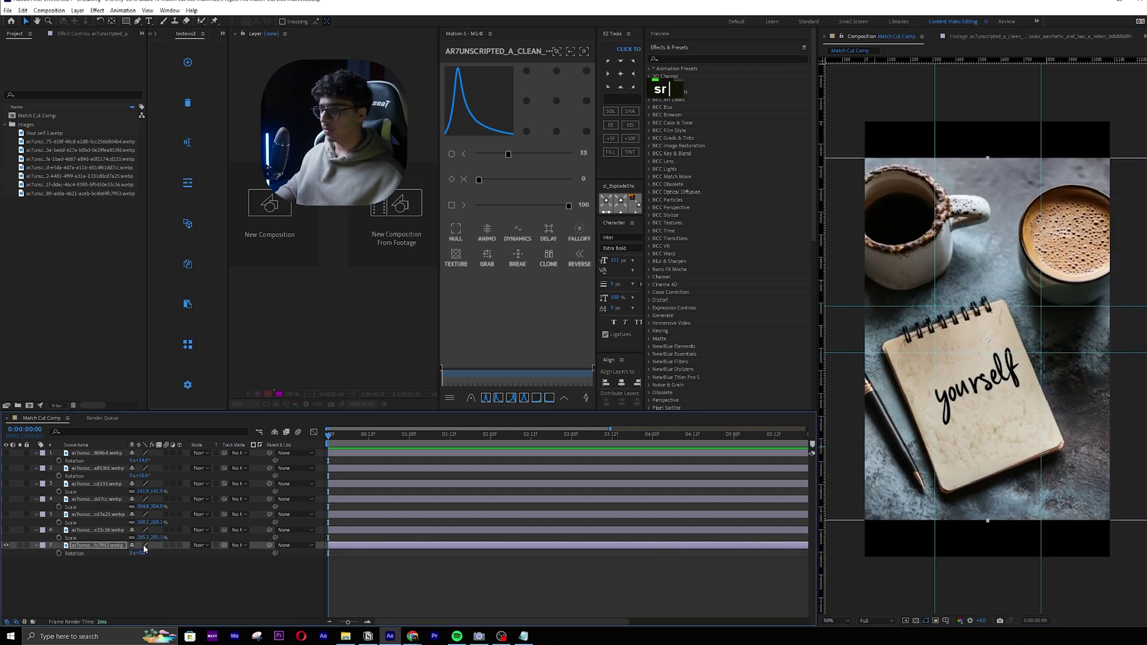
{"action": "left_click_drag", "start_coordinate": [142, 553], "coordinate": [149, 552]}
{"action": "left_click_drag", "start_coordinate": [940, 445], "coordinate": [964, 396]}
{"action": "key", "text": "s"}
{"action": "left_click_drag", "start_coordinate": [143, 552], "coordinate": [254, 552]}
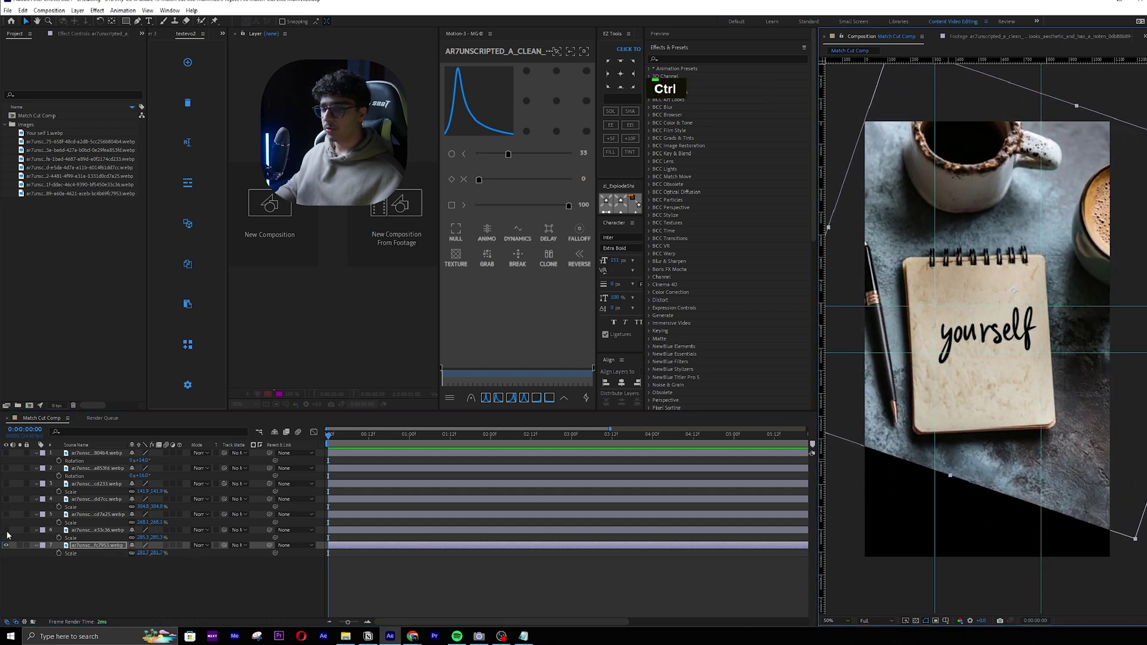
Step: Compare the word alignment by revealing the other six layers one by one and hiding them again, and save the project
{"action": "left_click", "coordinate": [5, 529]}
{"action": "left_click", "coordinate": [7, 515], "text": "ctrl"}
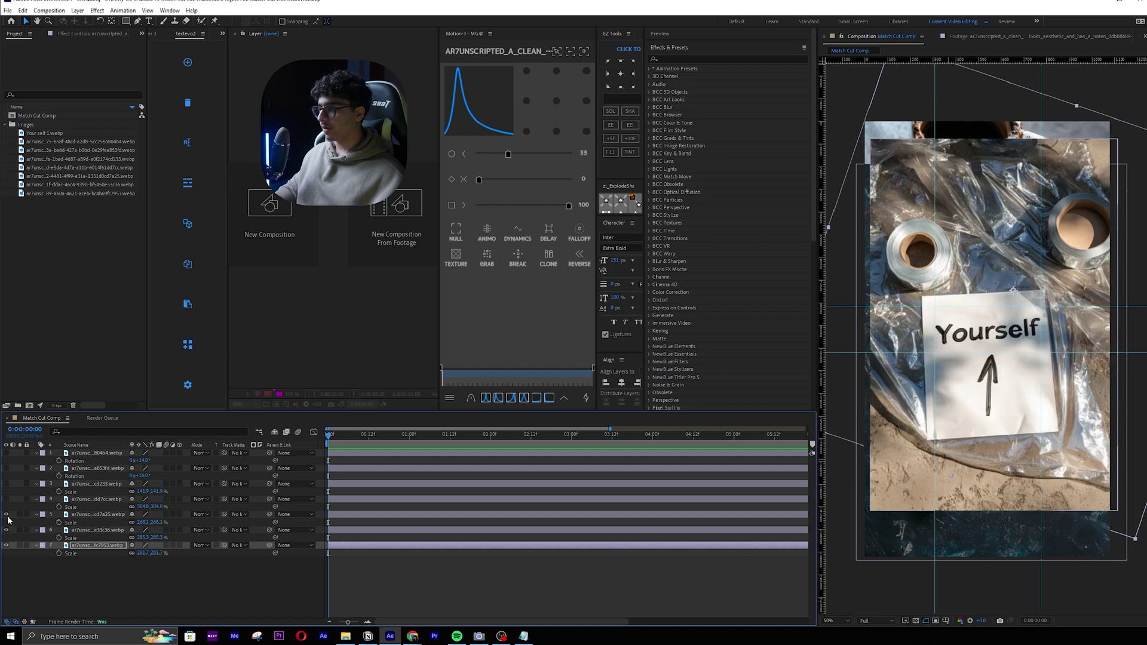
{"action": "left_click", "coordinate": [6, 499]}
{"action": "left_click", "coordinate": [6, 484]}
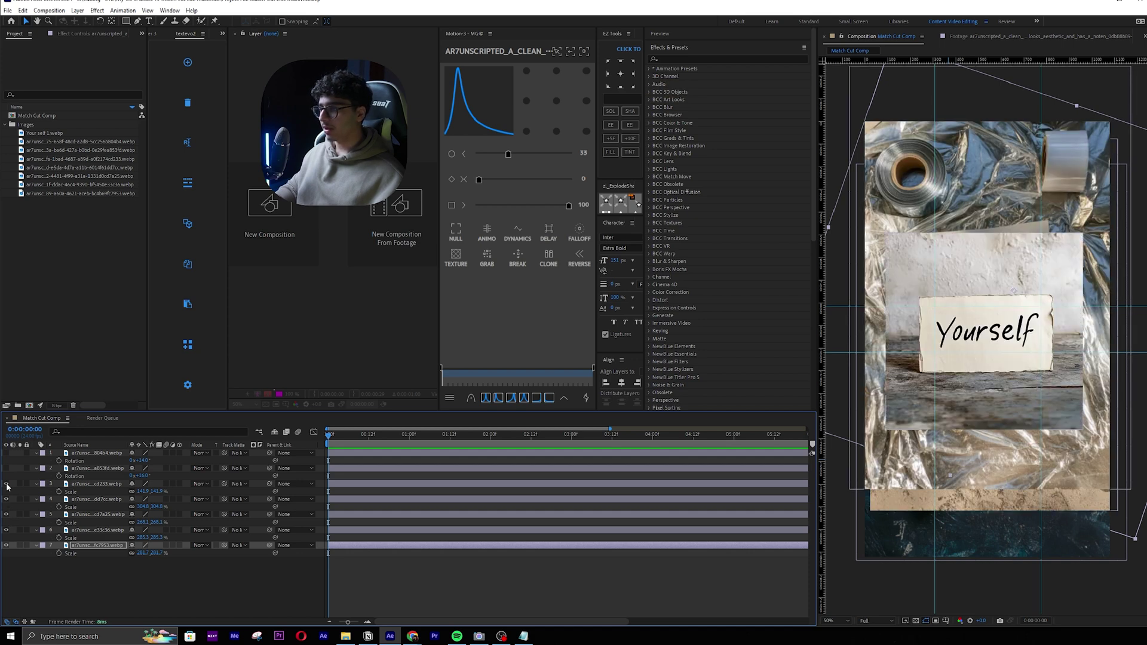
{"action": "left_click", "coordinate": [6, 468]}
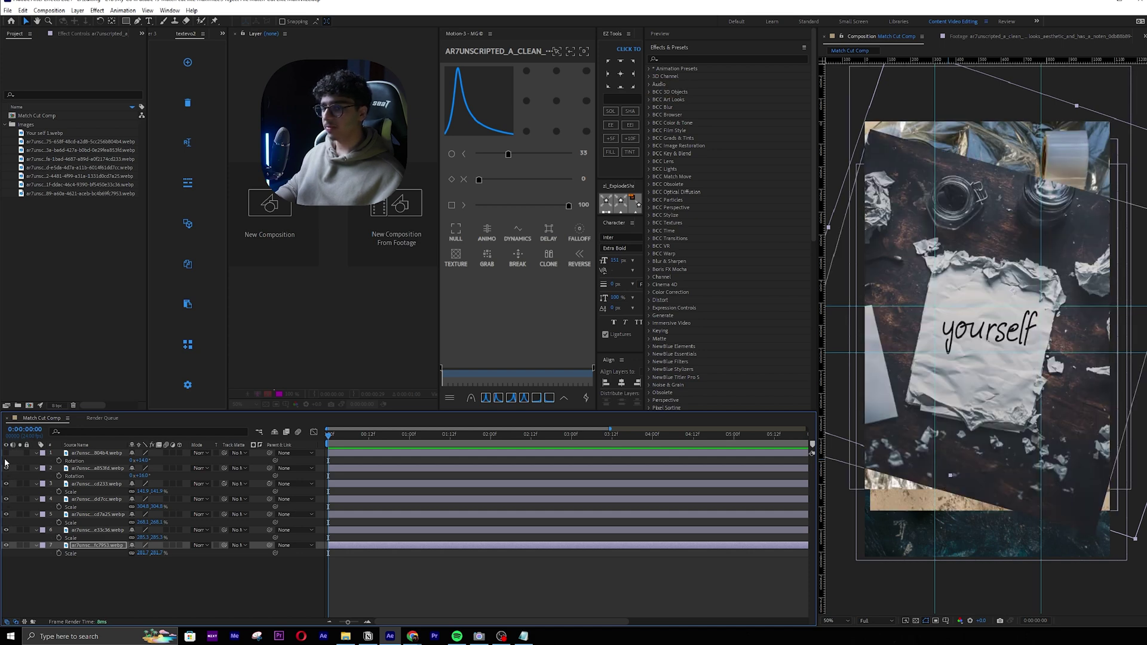
{"action": "left_click", "coordinate": [6, 453]}
{"action": "key", "text": "ctrl+s"}
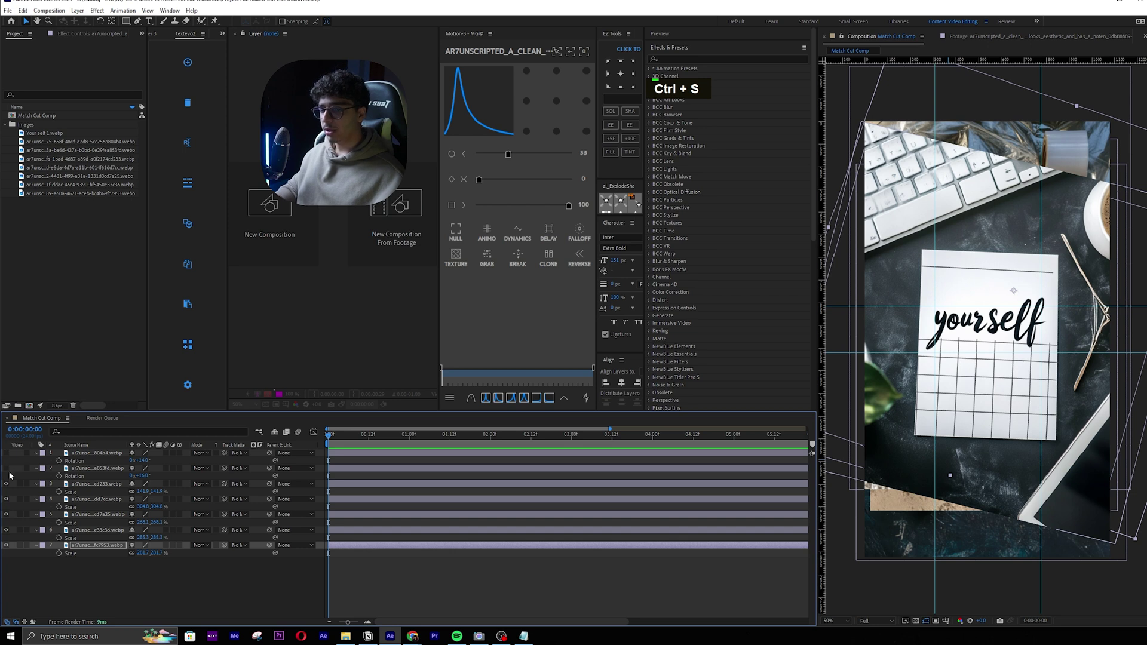
{"action": "left_click", "coordinate": [6, 545]}
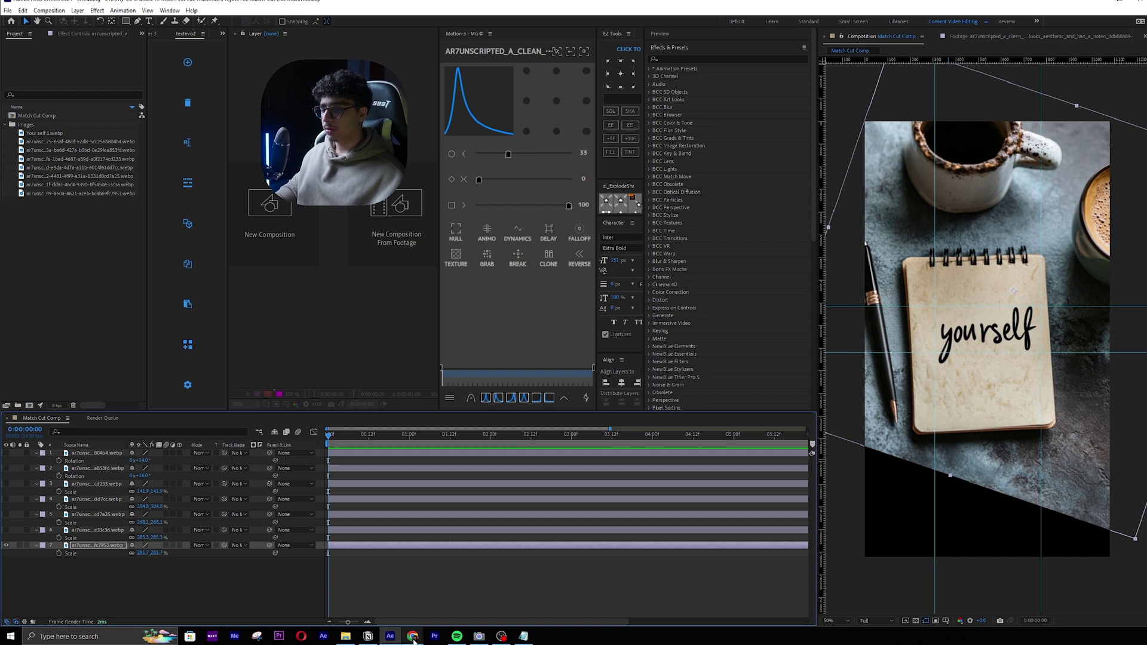
Step: Preview the newly imported "yourself" images in the footage viewer
{"action": "mouse_move", "coordinate": [412, 636]}
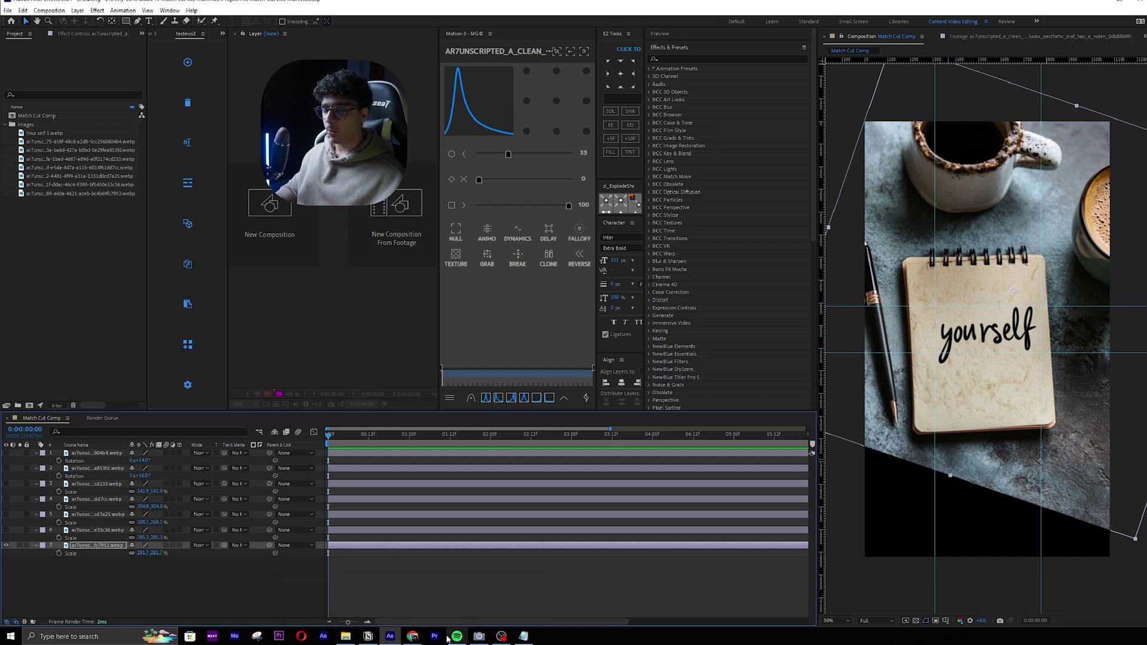
{"action": "left_click", "coordinate": [52, 141]}
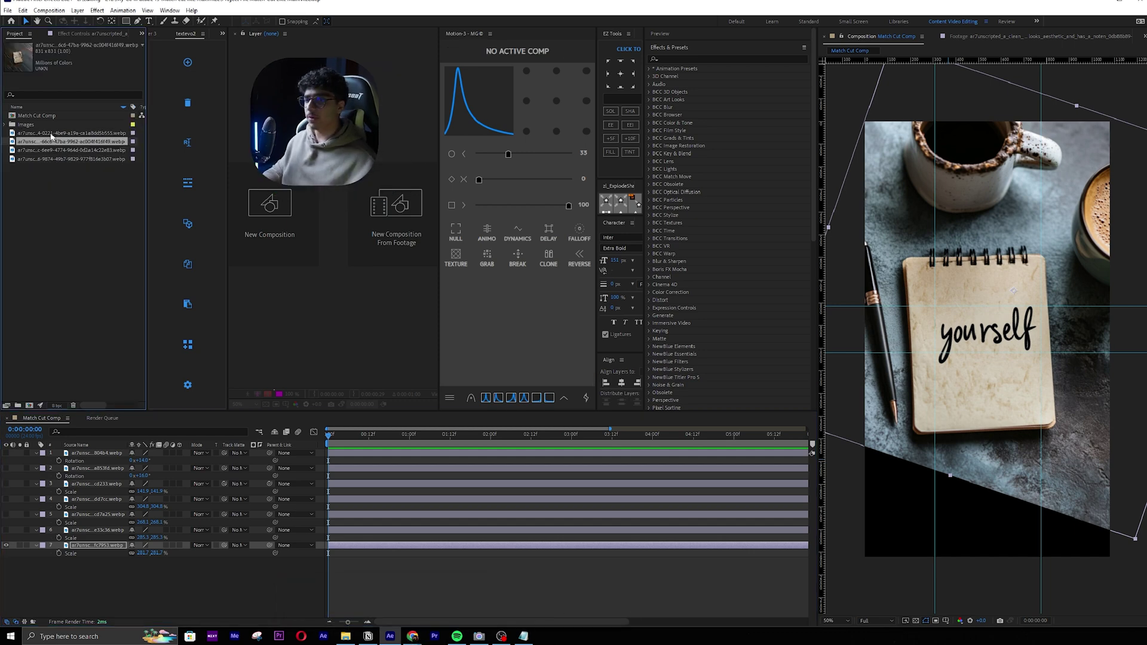
{"action": "double_click", "coordinate": [51, 134]}
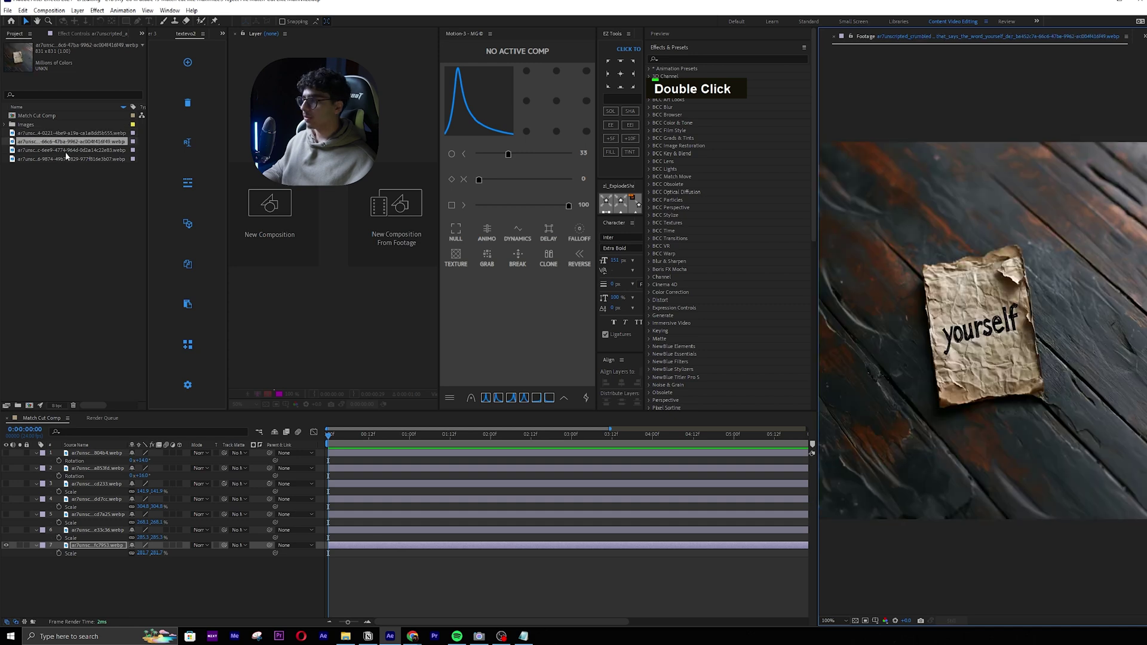
{"action": "double_click", "coordinate": [66, 151]}
{"action": "double_click", "coordinate": [69, 159]}
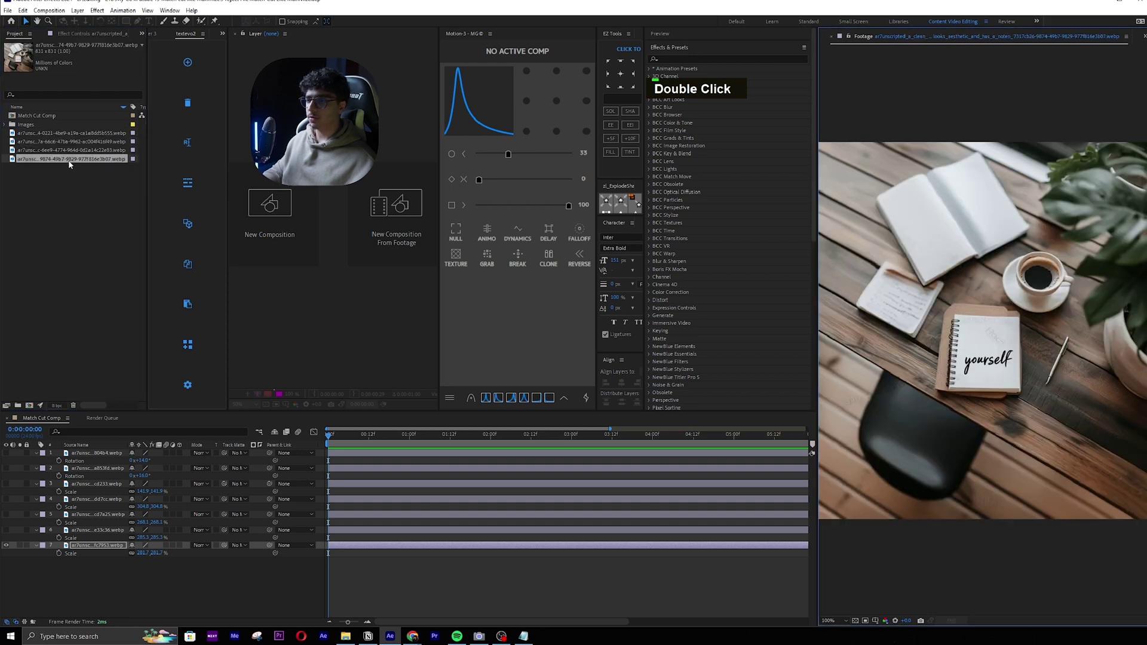
{"action": "double_click", "coordinate": [82, 151]}
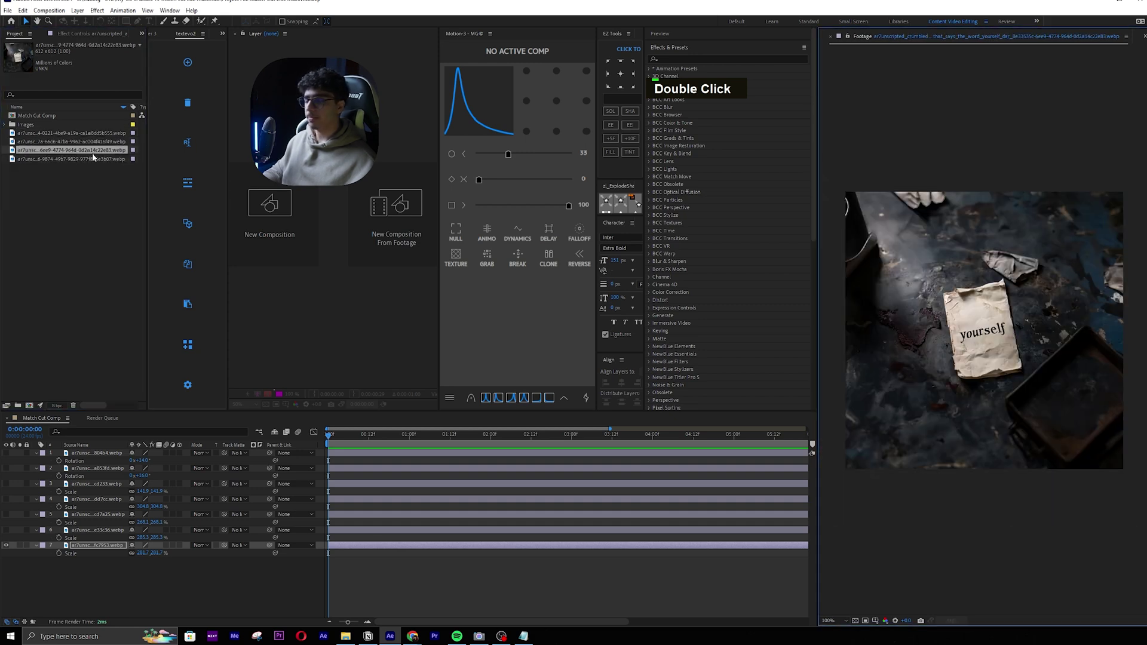
Step: Add the image of the torn paper on a dark surface as the bottom layer, show only it, and enlarge it to fill the frame
{"action": "left_click_drag", "start_coordinate": [70, 149], "coordinate": [8, 562]}
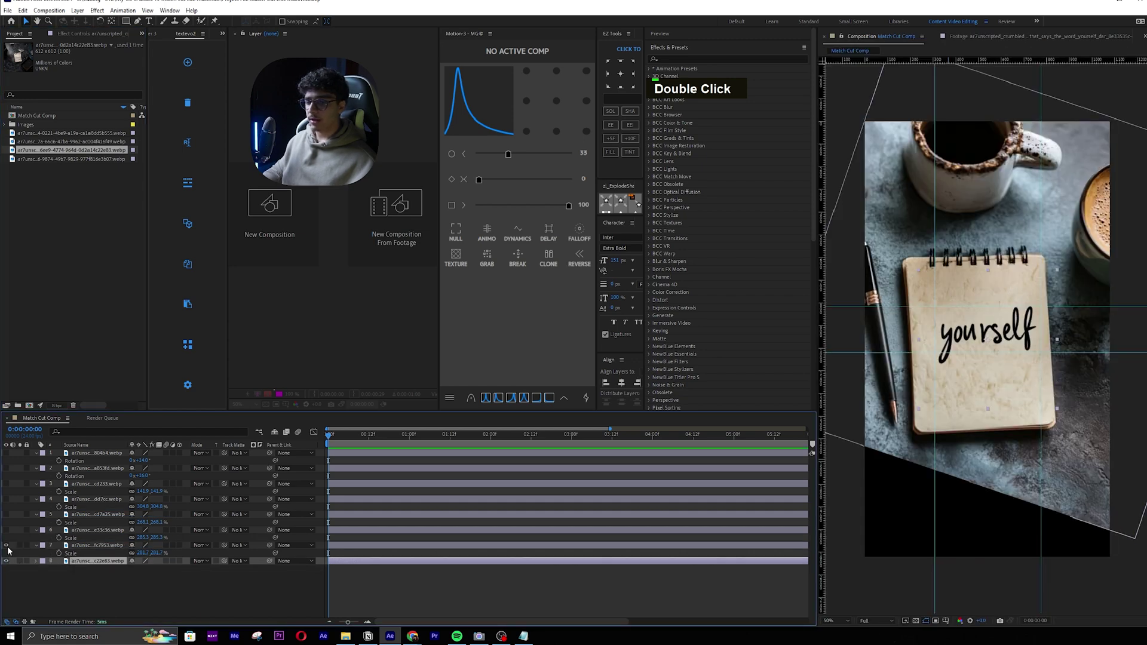
{"action": "left_click", "coordinate": [6, 545]}
{"action": "key", "text": "s"}
{"action": "left_click_drag", "start_coordinate": [160, 571], "coordinate": [252, 563]}
Step: Rotate the torn-paper layer until its word is level, scale it to about 405%, centre the word between the guides, and hide the layer
{"action": "key", "text": "r"}
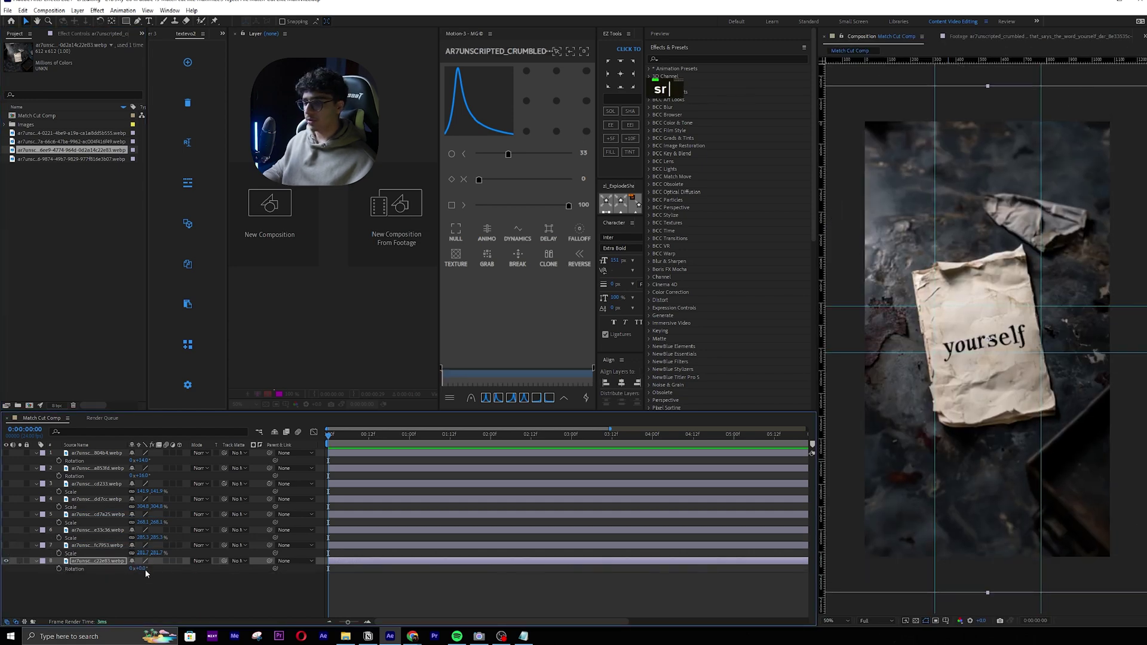
{"action": "left_click_drag", "start_coordinate": [140, 569], "coordinate": [322, 555]}
{"action": "key", "text": "s"}
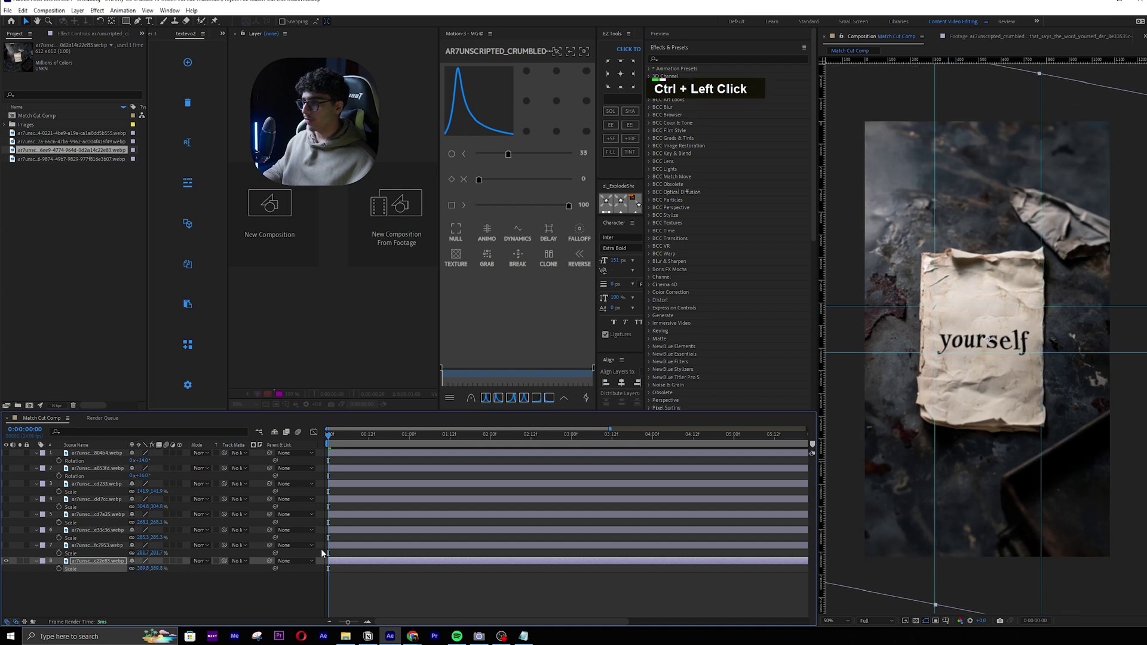
{"action": "left_click_drag", "start_coordinate": [918, 439], "coordinate": [923, 427]}
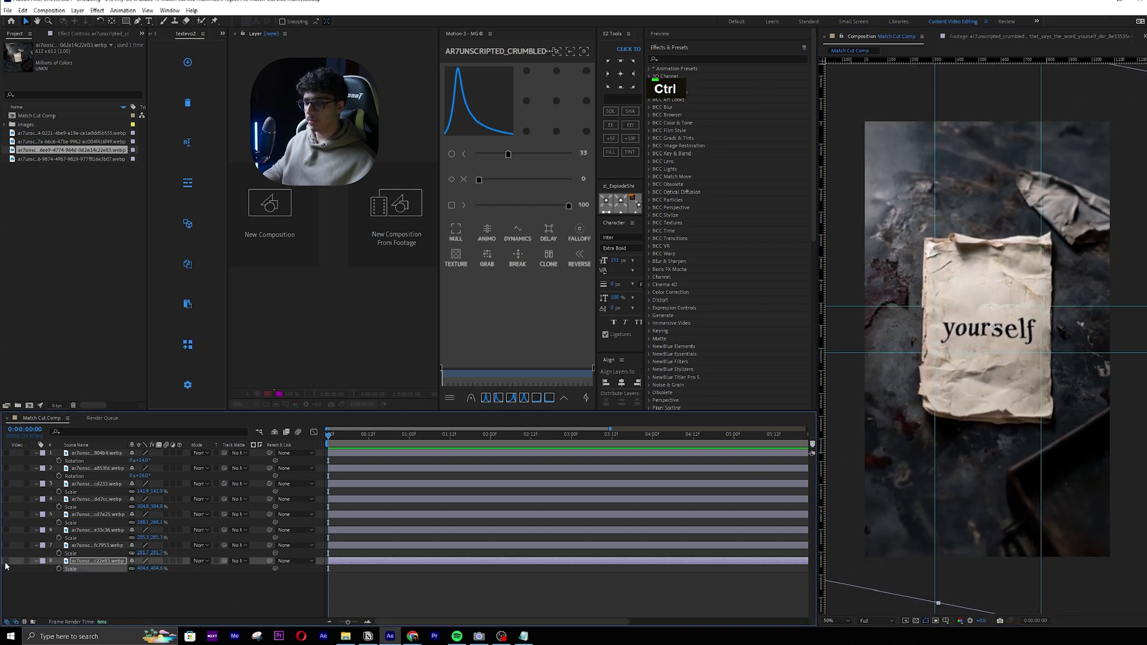
{"action": "left_click", "coordinate": [5, 562]}
Step: Add the grid-notepad image with the computer mouse as the bottom layer, then scale and rotate it so its word fits the guides
{"action": "left_click_drag", "start_coordinate": [71, 132], "coordinate": [88, 583]}
{"action": "key", "text": "ctrl+alt+shift+h"}
{"action": "key", "text": "s"}
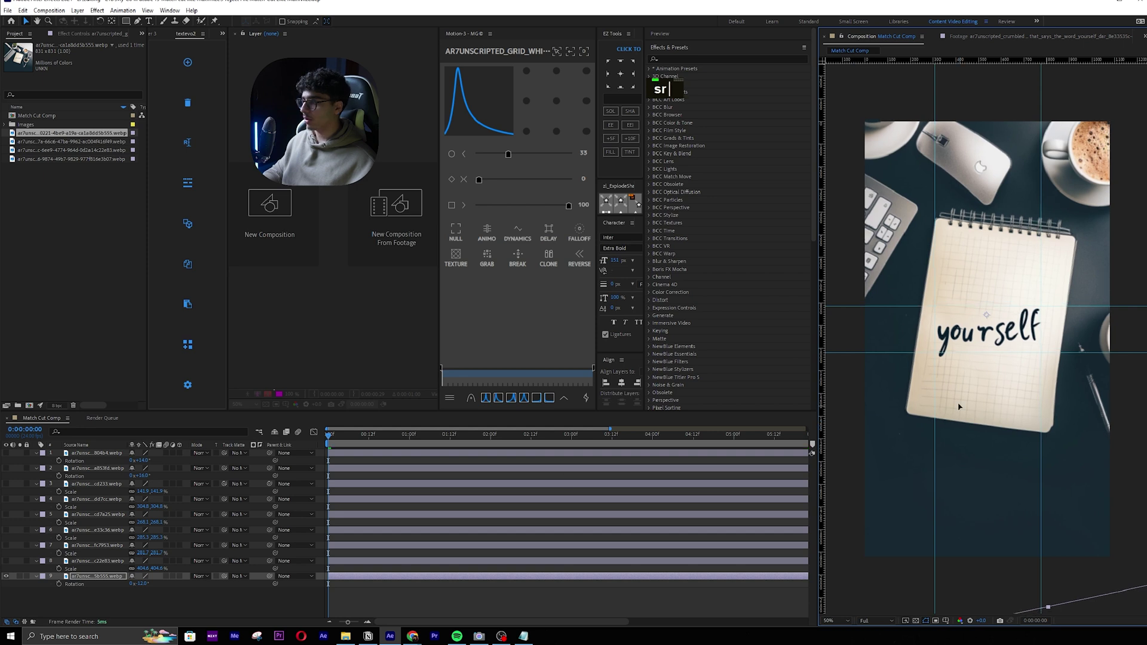
{"action": "key", "text": "r"}
{"action": "left_click_drag", "start_coordinate": [138, 584], "coordinate": [161, 582]}
Step: Add the wooden-desk notebook image as the bottom layer, scale it to about 361%, and hide it
{"action": "double_click", "coordinate": [66, 159]}
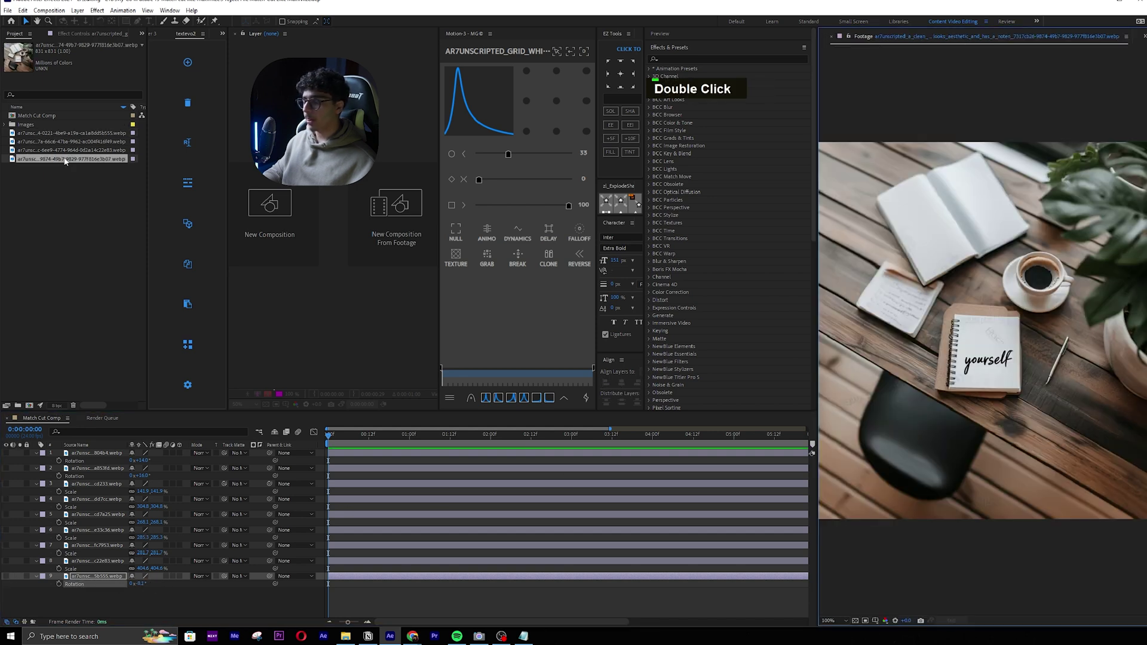
{"action": "left_click", "coordinate": [71, 149]}
{"action": "left_click_drag", "start_coordinate": [74, 156], "coordinate": [2, 584]}
{"action": "key", "text": "s"}
{"action": "left_click", "coordinate": [6, 592]}
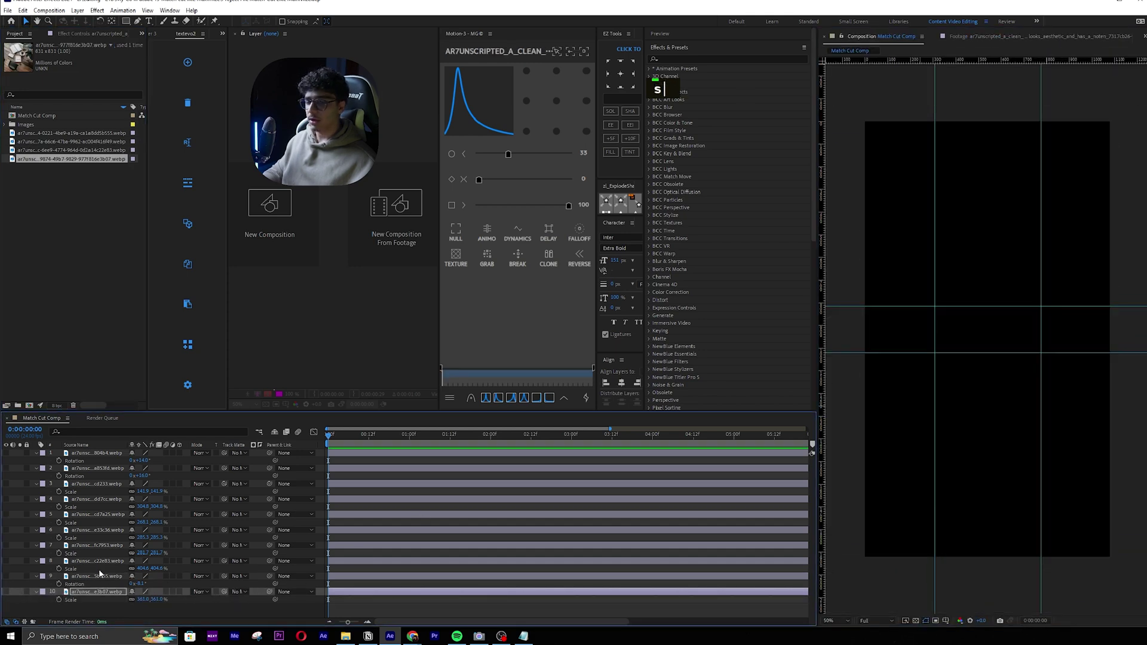
Step: Review and compare the images of the first three layers in the layer viewer
{"action": "double_click", "coordinate": [84, 454]}
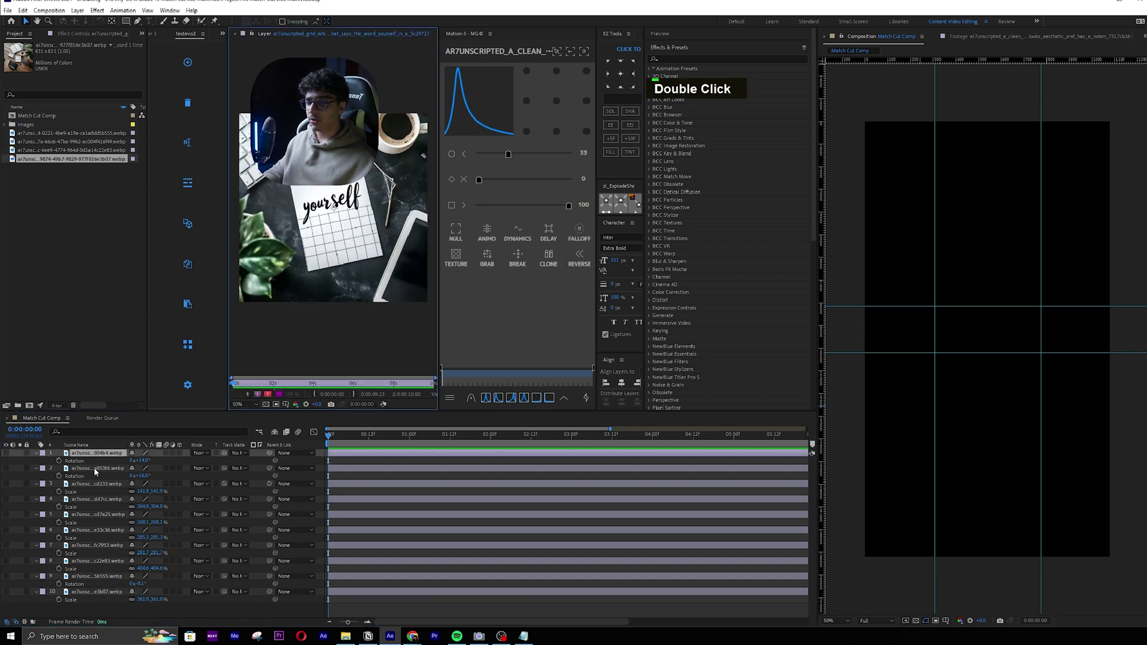
{"action": "double_click", "coordinate": [96, 468]}
{"action": "double_click", "coordinate": [99, 454]}
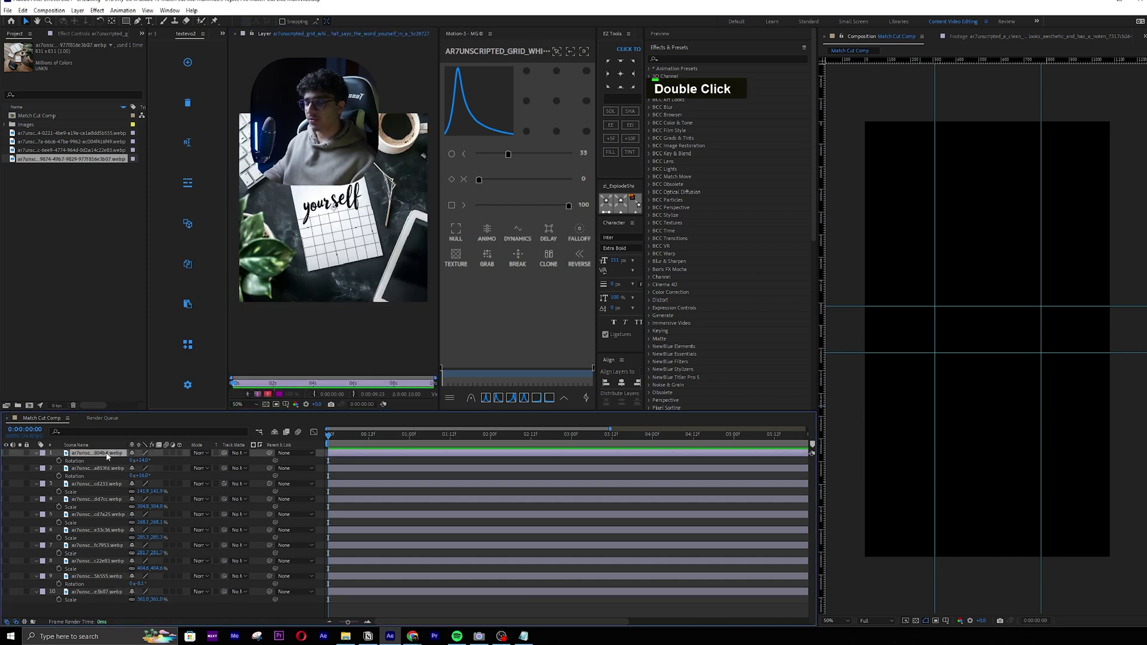
{"action": "double_click", "coordinate": [104, 469]}
{"action": "double_click", "coordinate": [102, 454]}
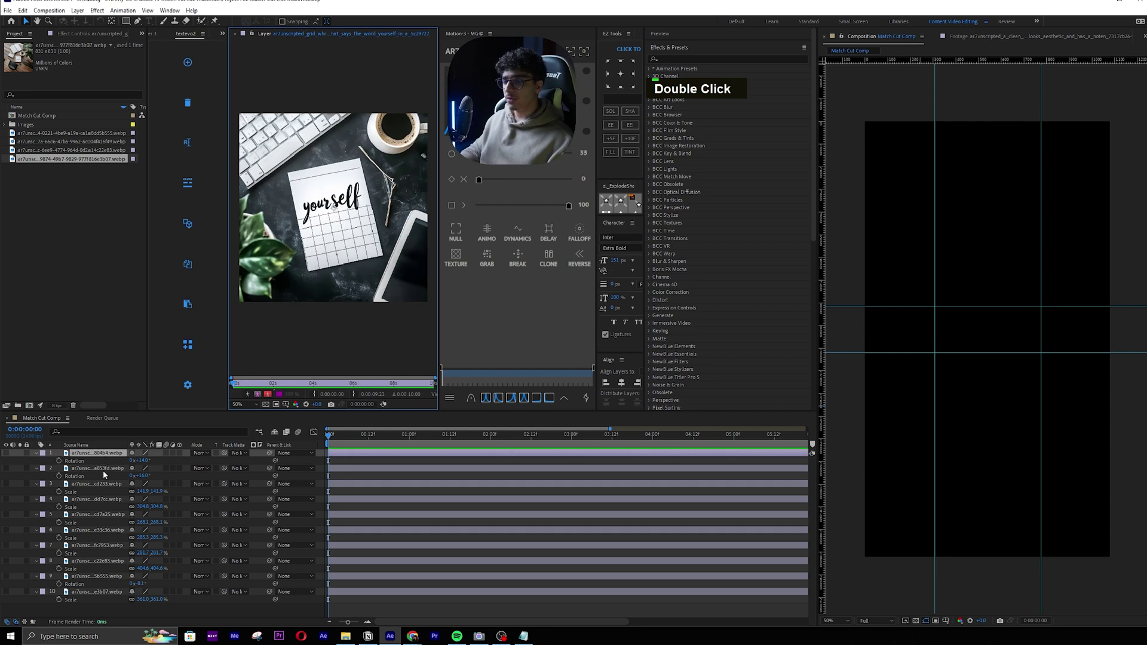
{"action": "double_click", "coordinate": [104, 469]}
{"action": "double_click", "coordinate": [110, 485]}
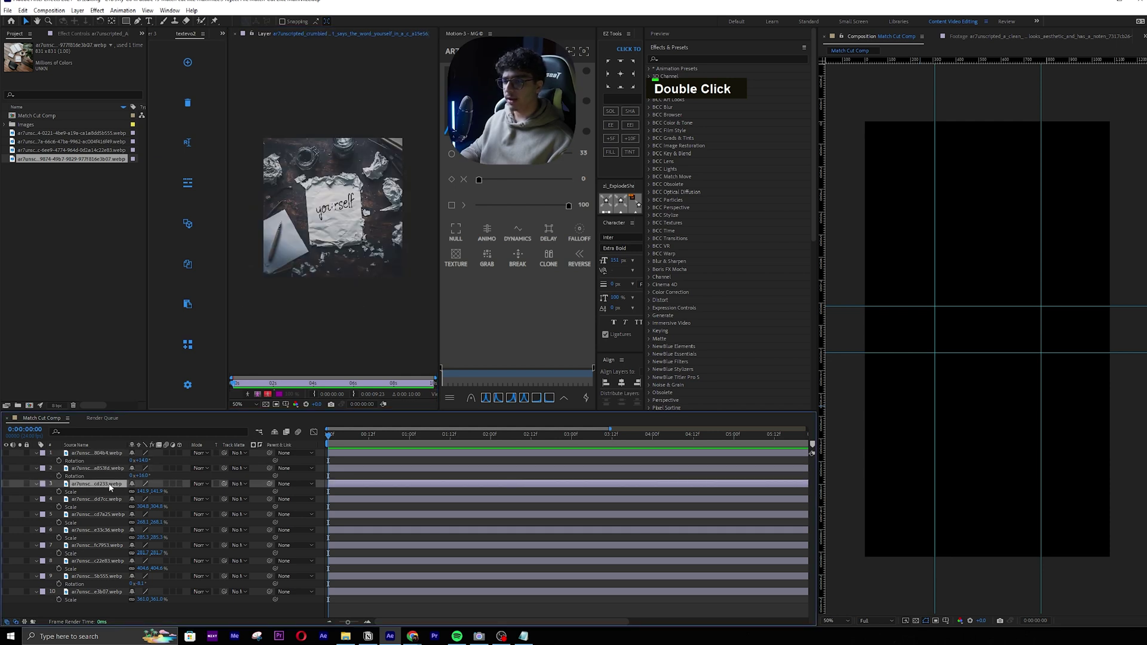
{"action": "left_click", "coordinate": [102, 470]}
{"action": "double_click", "coordinate": [104, 485]}
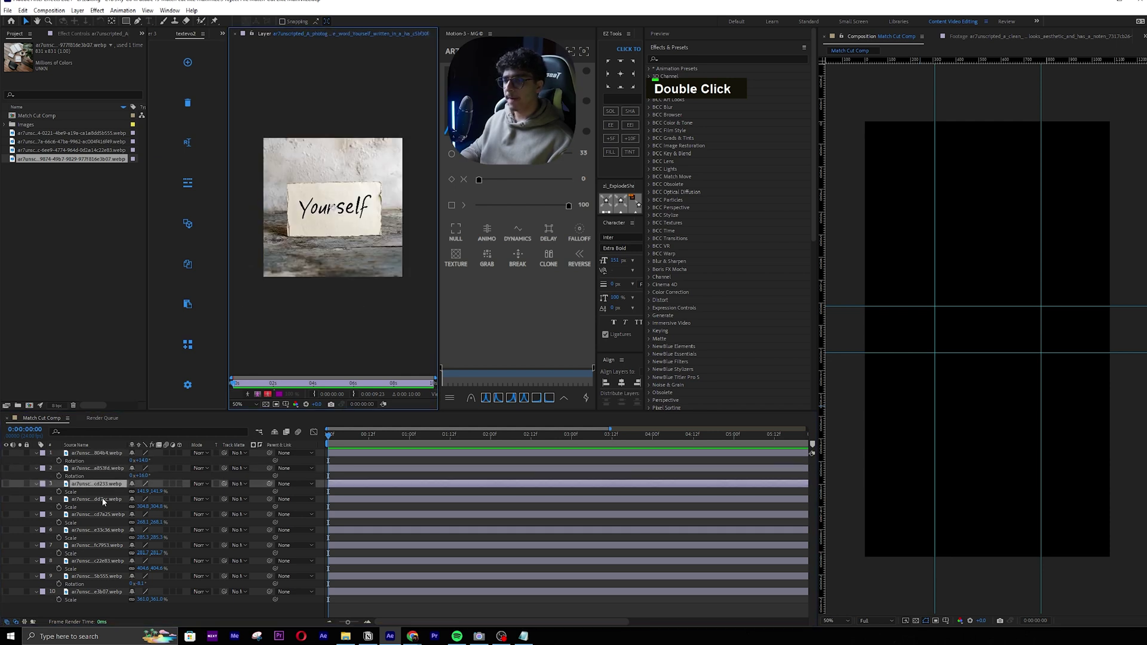
Step: Delete the fourth layer, the plastic-and-tape image with the curved arrow below the word
{"action": "double_click", "coordinate": [103, 500]}
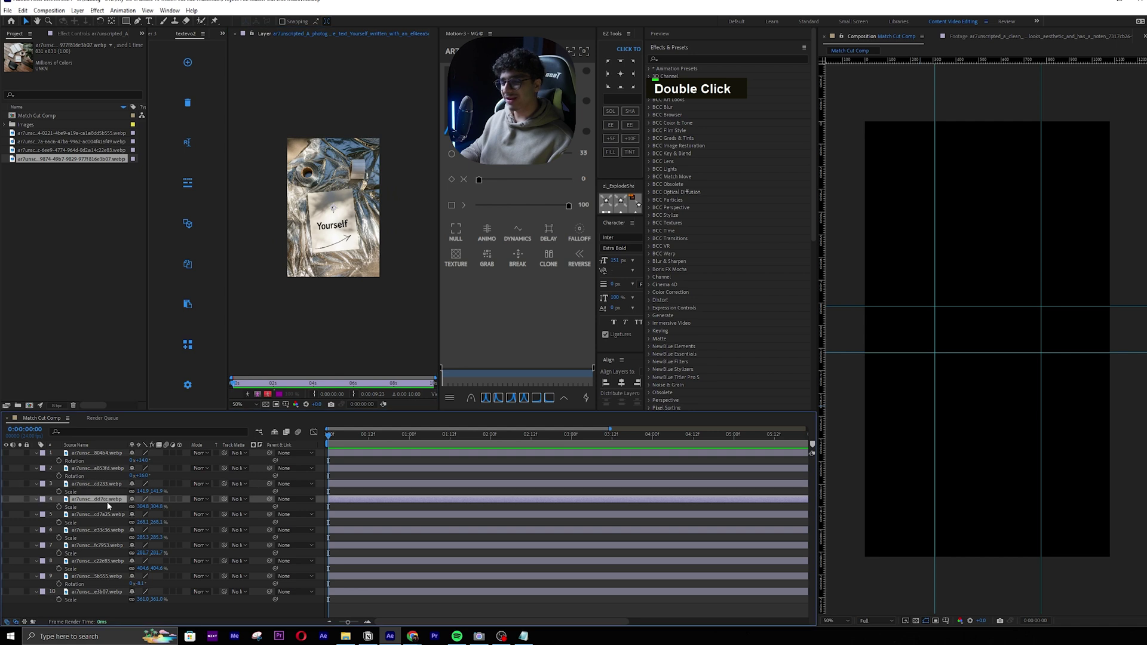
{"action": "key", "text": "Delete"}
Step: Review the images from the fourth to the ninth layer in the layer viewer
{"action": "double_click", "coordinate": [113, 500]}
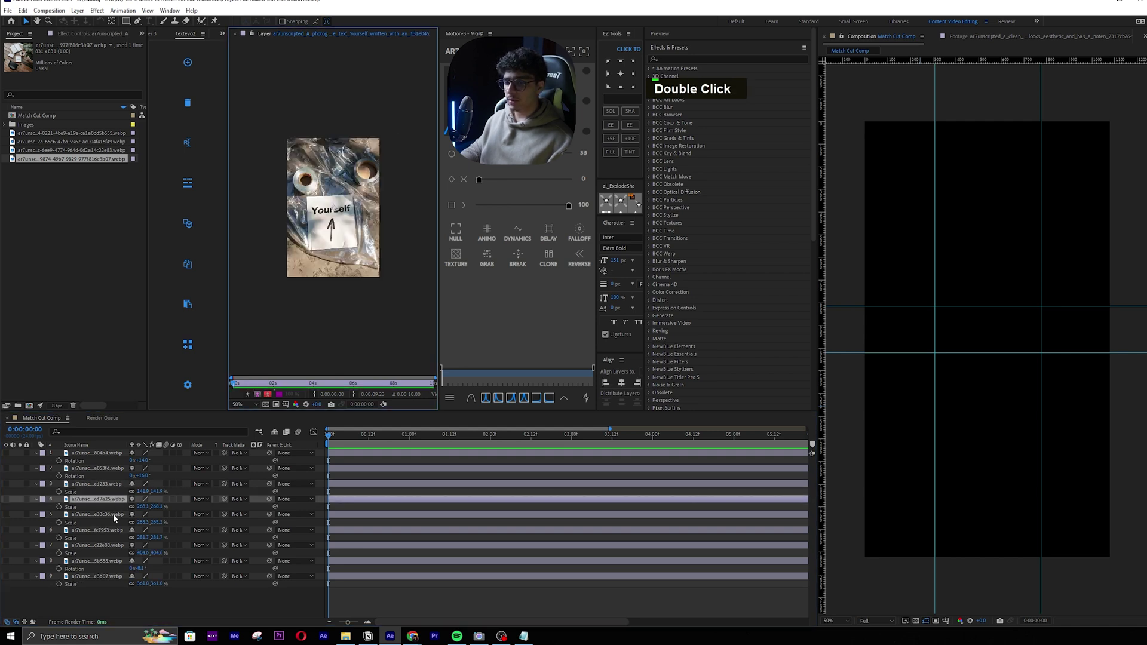
{"action": "double_click", "coordinate": [113, 513]}
{"action": "double_click", "coordinate": [103, 530]}
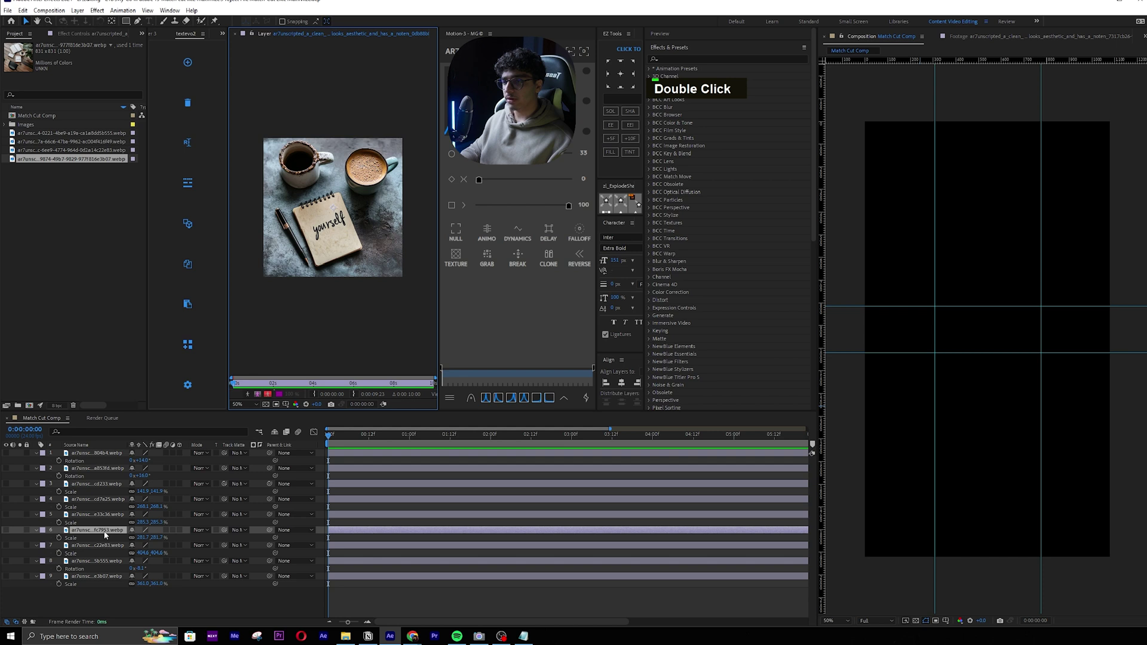
{"action": "left_click", "coordinate": [104, 514]}
{"action": "left_click", "coordinate": [103, 532]}
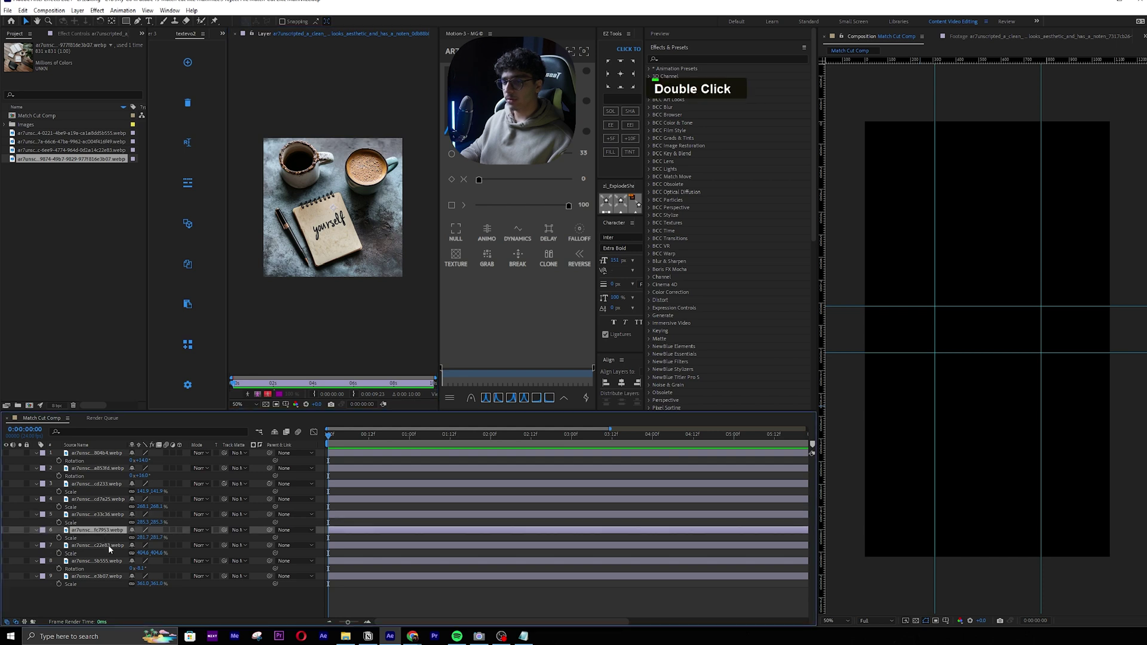
{"action": "double_click", "coordinate": [109, 545]}
{"action": "double_click", "coordinate": [103, 560]}
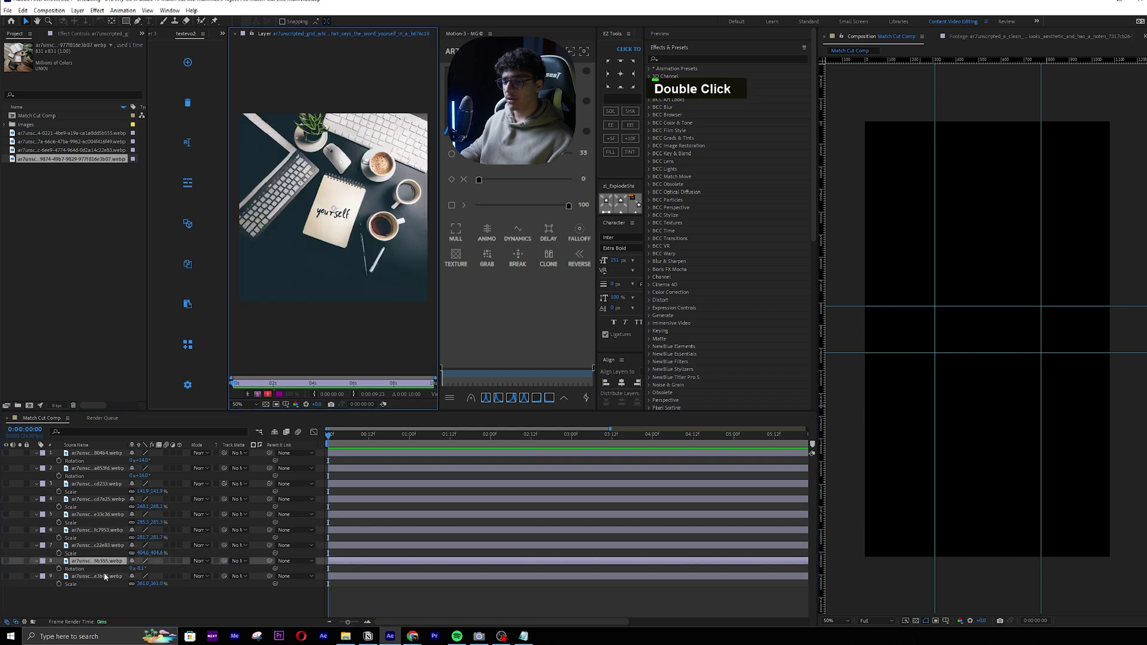
{"action": "double_click", "coordinate": [106, 575]}
{"action": "left_click", "coordinate": [110, 561]}
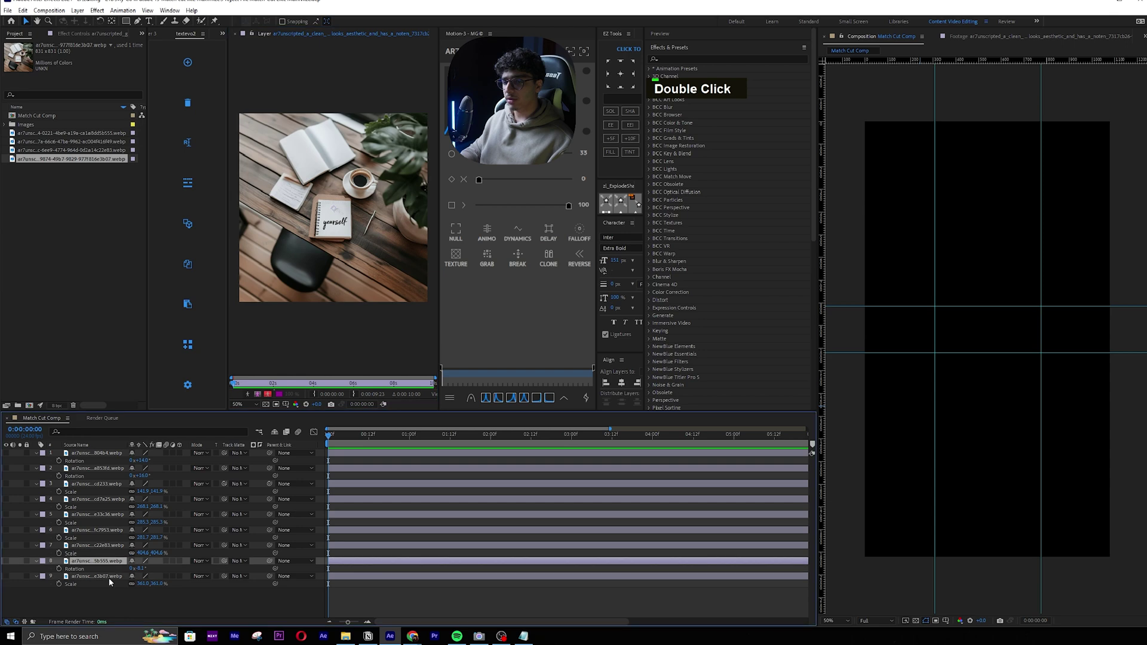
Step: Delete the bottom layer with the wooden-desk notebook image and turn on visibility for all eight remaining layers
{"action": "left_click", "coordinate": [109, 577]}
{"action": "double_click", "coordinate": [110, 561]}
{"action": "double_click", "coordinate": [103, 576]}
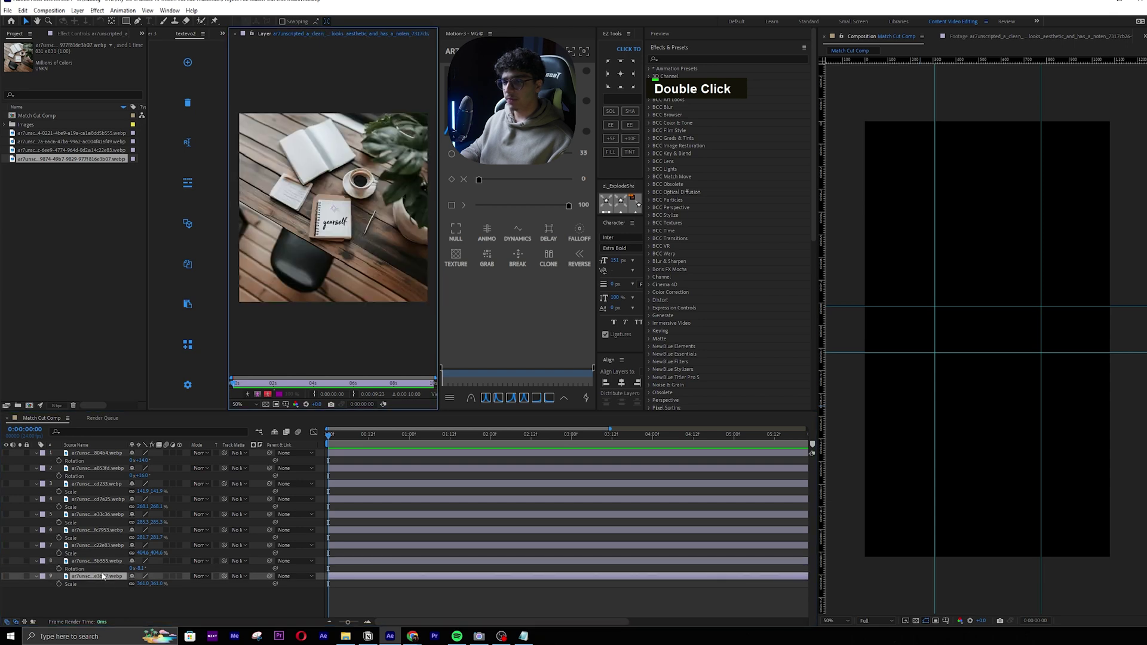
{"action": "key", "text": "Delete"}
{"action": "left_click_drag", "start_coordinate": [6, 453], "coordinate": [9, 562]}
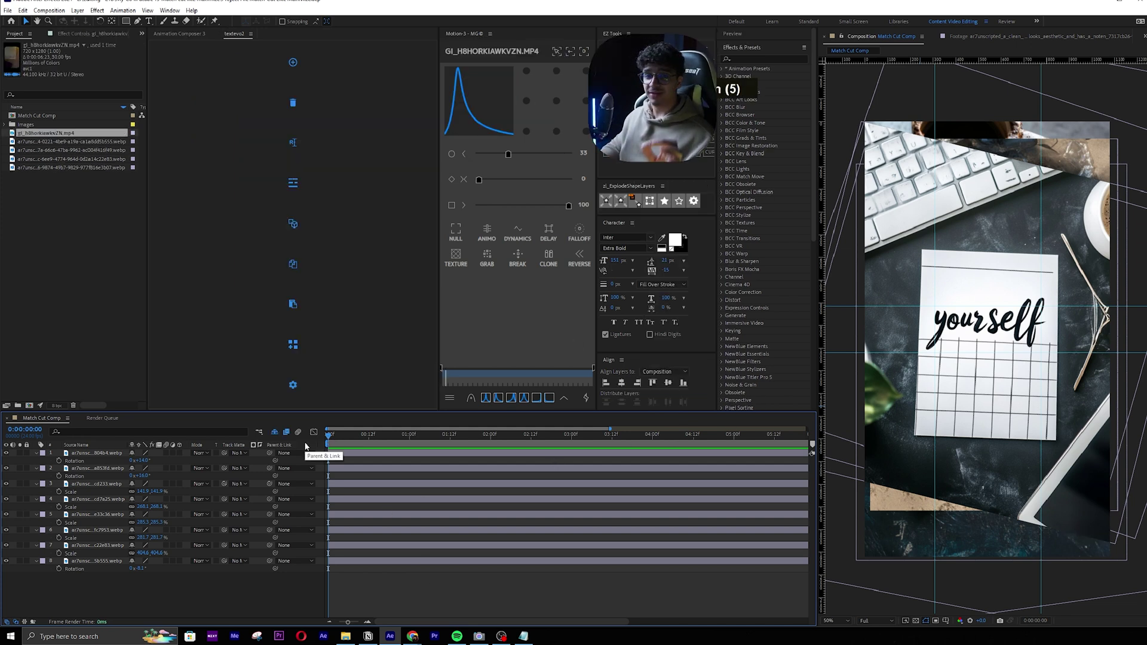
Step: Trim the out points of all eight image layers to 0:00:00:01 and save the project
{"action": "left_click", "coordinate": [356, 456]}
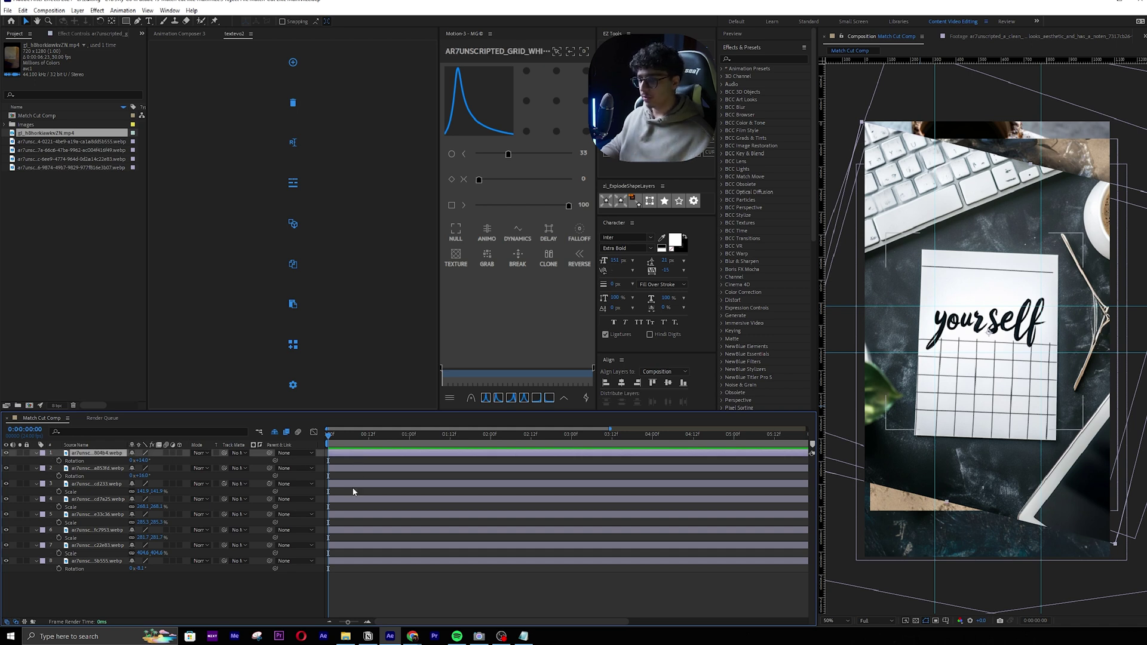
{"action": "left_click", "coordinate": [372, 560], "text": "shift"}
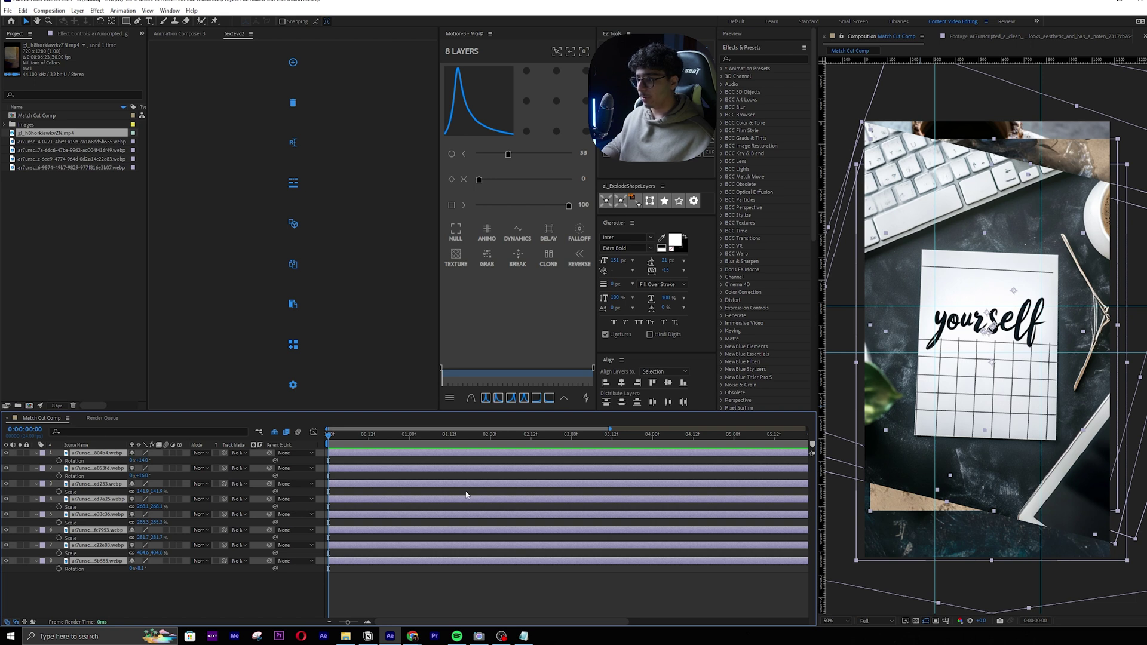
{"action": "key", "text": "Page_Down"}
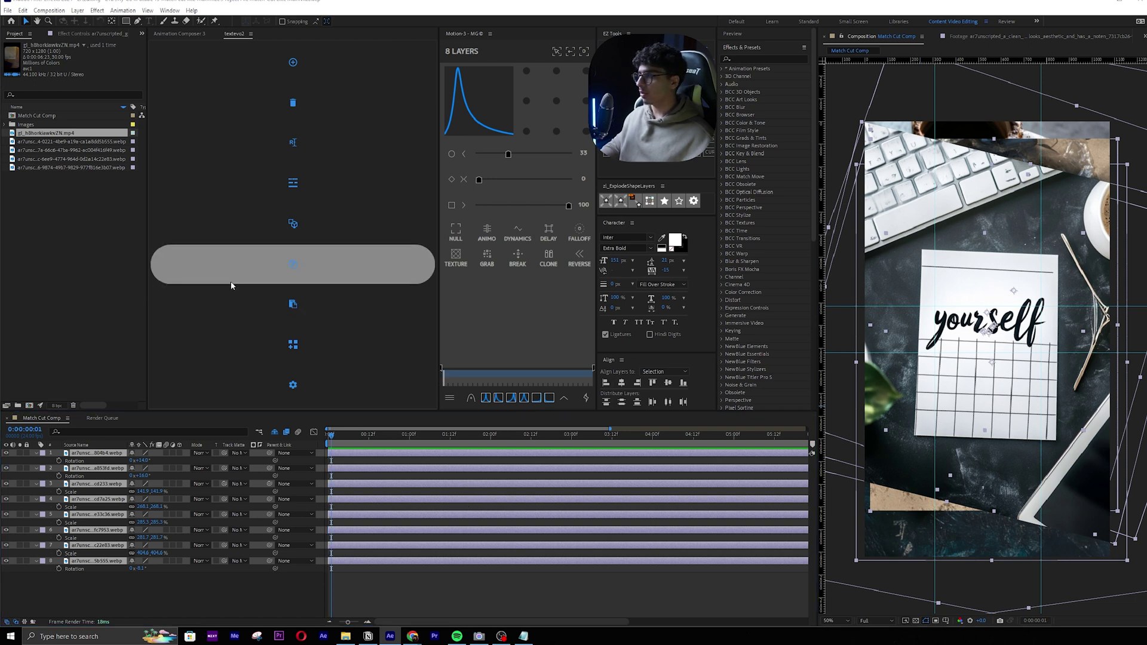
{"action": "key", "text": "Page_Down"}
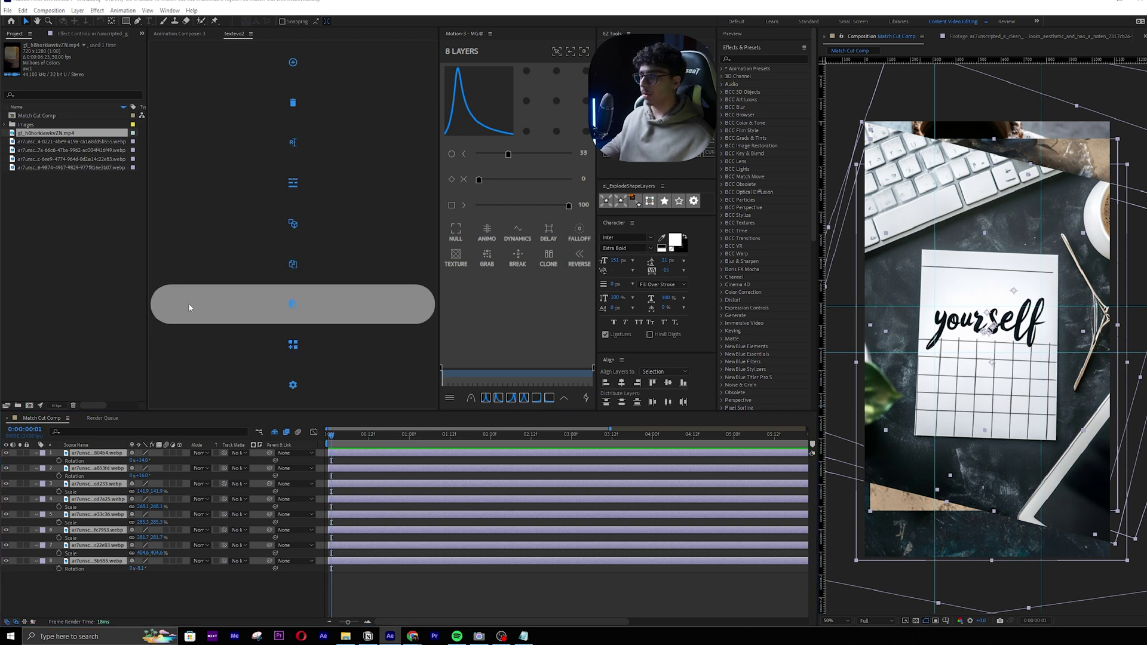
{"action": "left_click", "coordinate": [328, 436]}
{"action": "key", "text": "Page_Down"}
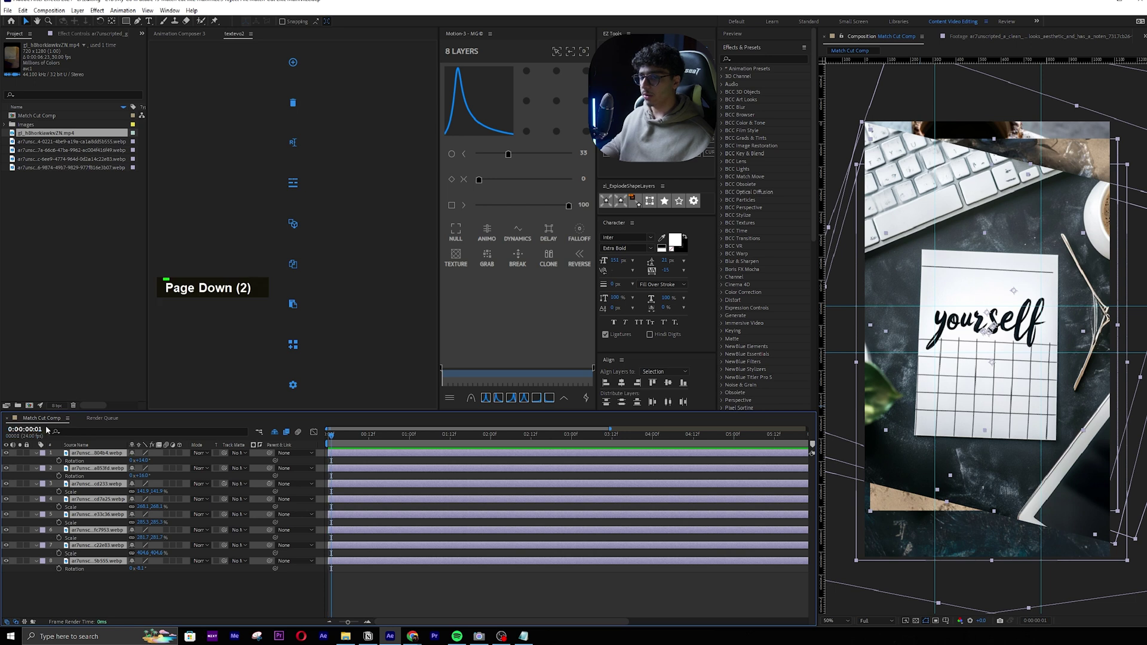
{"action": "key", "text": "alt"}
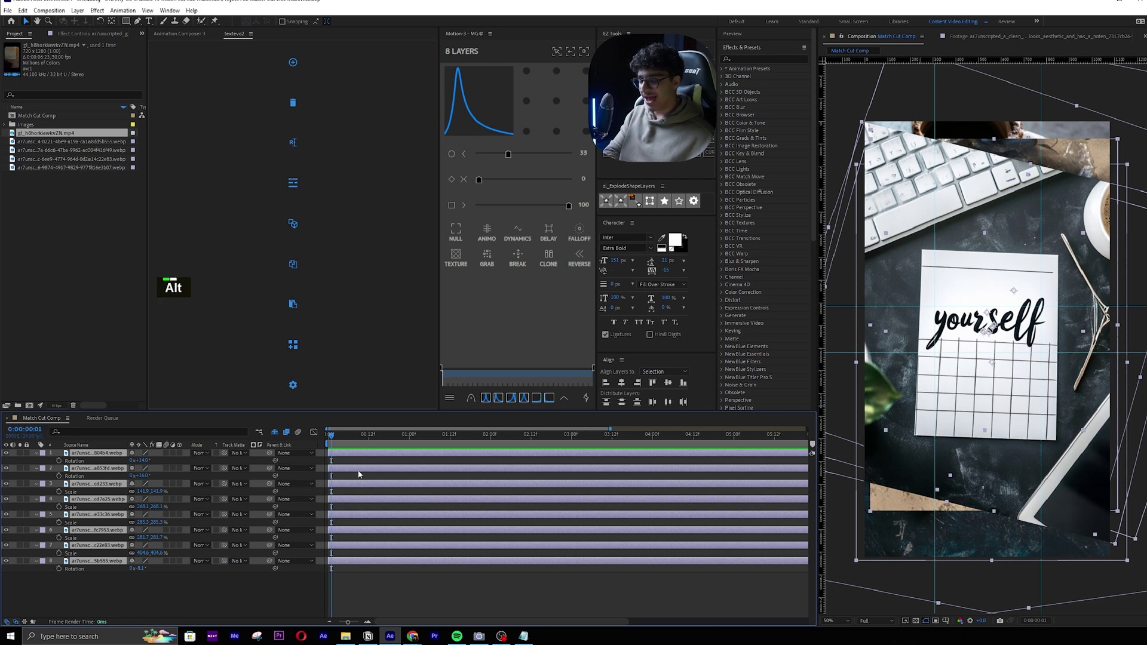
{"action": "key", "text": "alt+bracketright"}
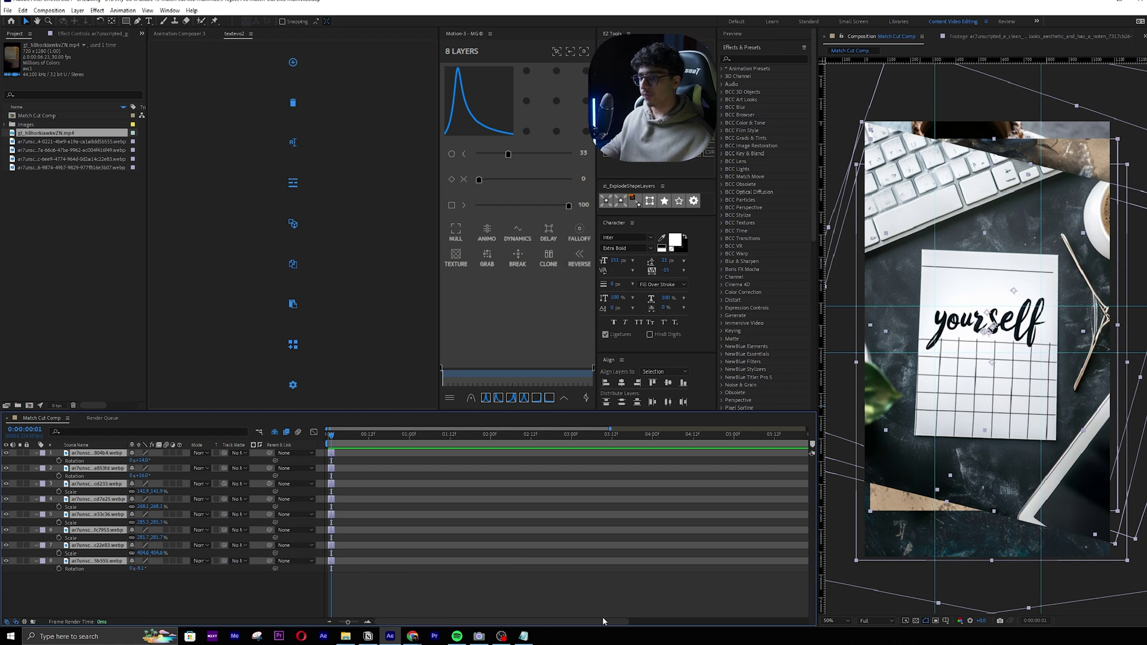
{"action": "scroll", "coordinate": [339, 458], "scroll_direction": "up", "scroll_amount": 5}
{"action": "key", "text": "ctrl+s"}
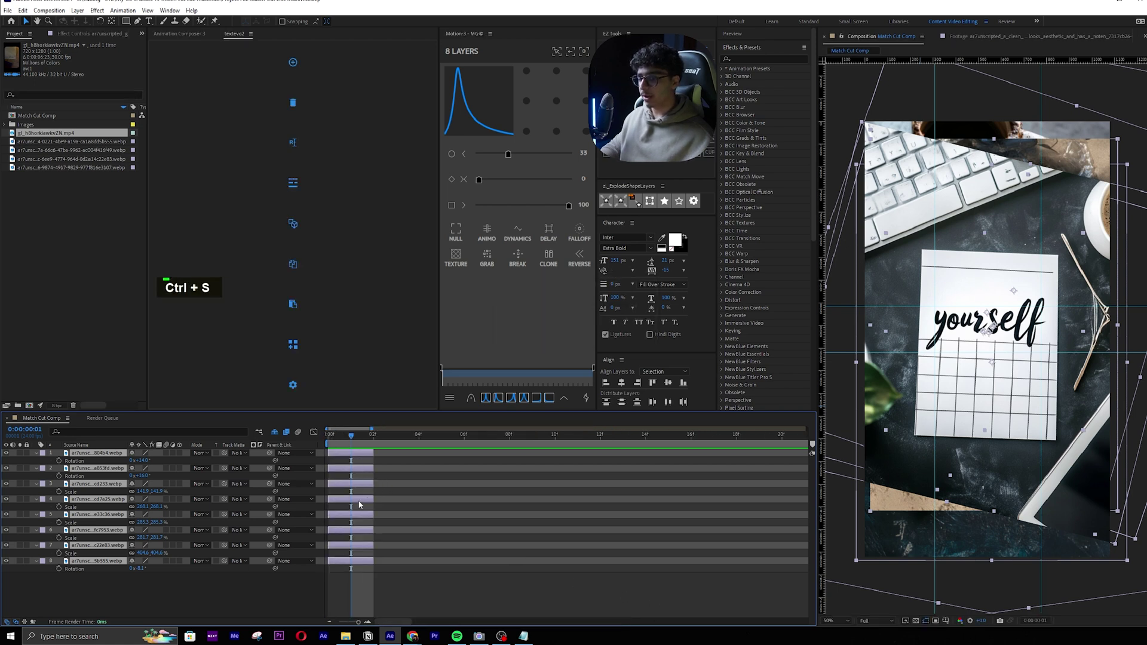
Step: Sequence all eight trimmed layers from first to last without overlap and preview the result
{"action": "left_click", "coordinate": [383, 584]}
{"action": "left_click", "coordinate": [374, 470]}
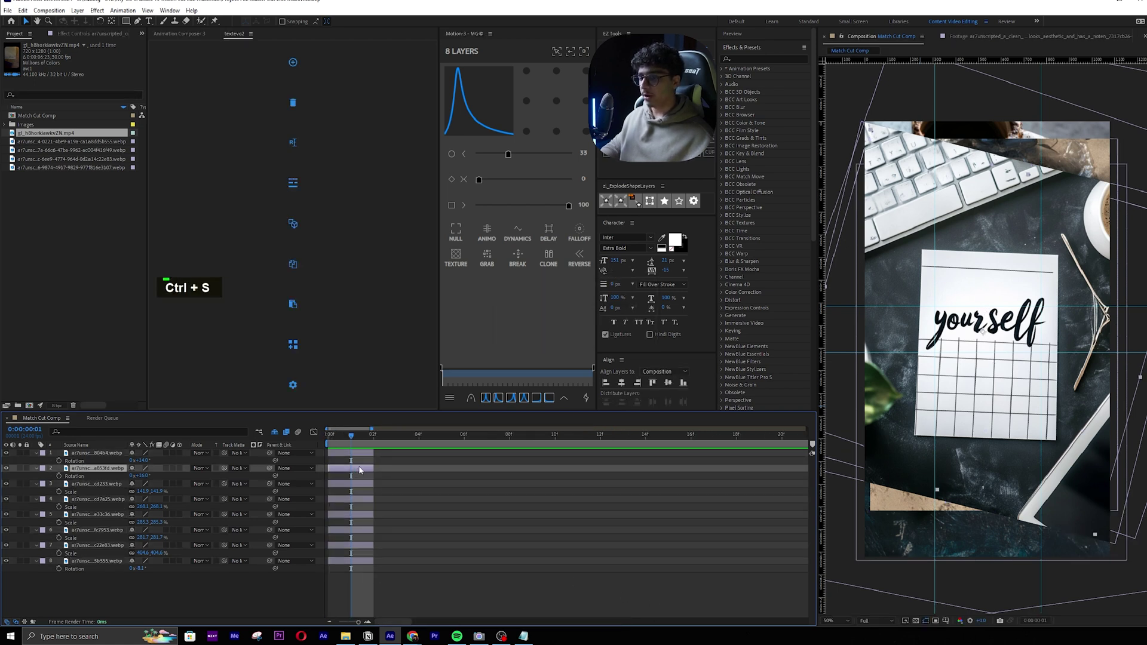
{"action": "mouse_move", "coordinate": [359, 470]}
{"action": "left_mouse_down"}
{"action": "mouse_move", "coordinate": [394, 470]}
{"action": "mouse_move", "coordinate": [359, 470]}
{"action": "left_mouse_up"}
{"action": "left_click", "coordinate": [361, 454]}
{"action": "left_click", "coordinate": [366, 562], "text": "shift"}
{"action": "right_click", "coordinate": [358, 454]}
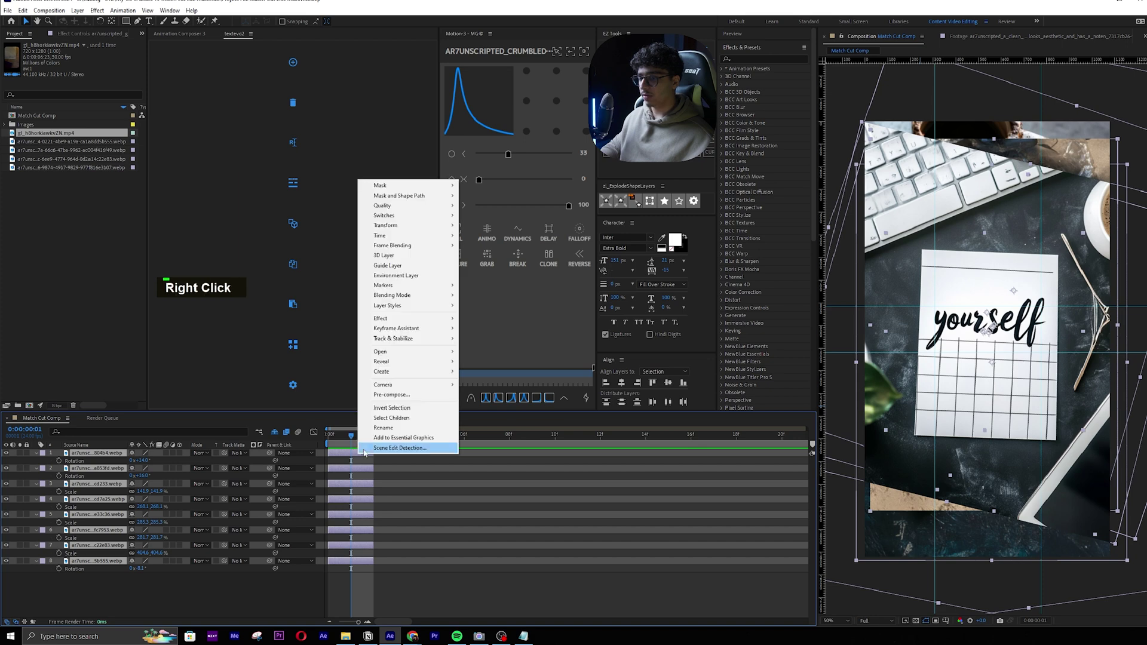
{"action": "mouse_move", "coordinate": [406, 328]}
{"action": "left_click", "coordinate": [525, 408]}
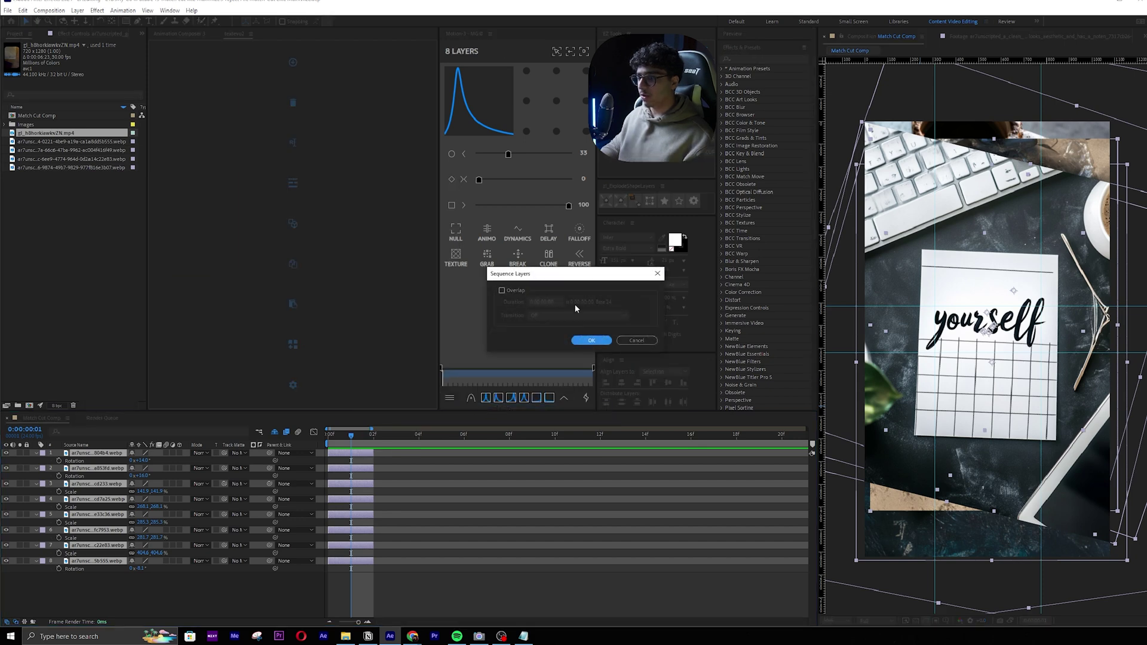
{"action": "left_click", "coordinate": [592, 340]}
{"action": "key", "text": "space"}
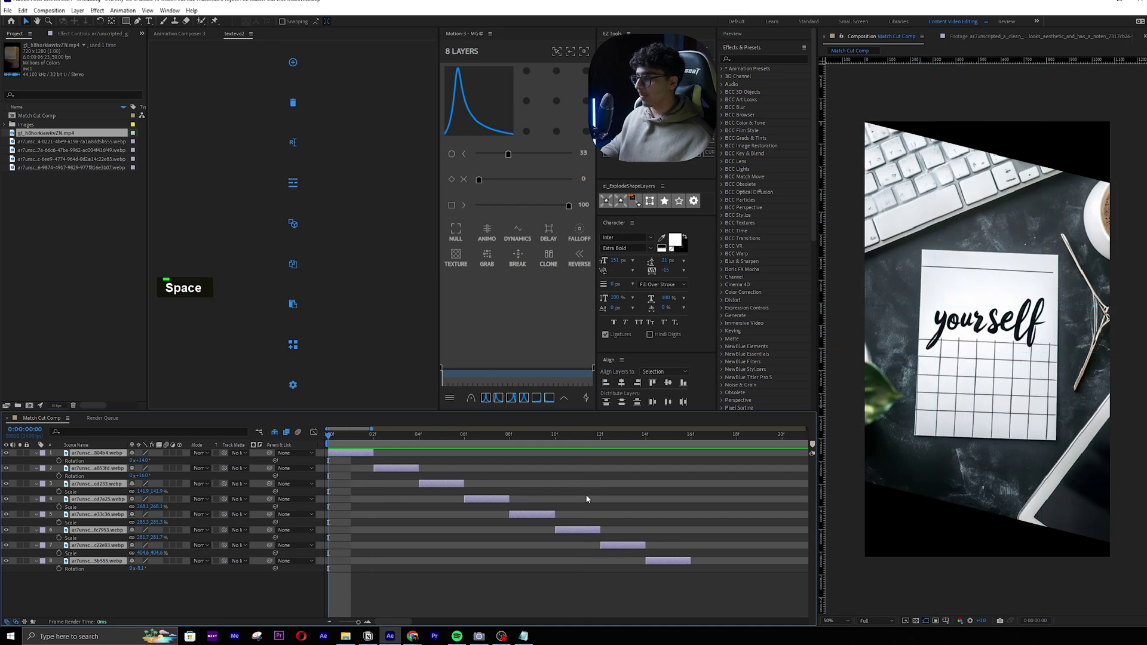
{"action": "key", "text": "space"}
Step: Pre-compose the eight sequenced image layers into a composition named YOURSELF ALL
{"action": "scroll", "coordinate": [599, 448], "scroll_direction": "down", "scroll_amount": 3, "text": "alt"}
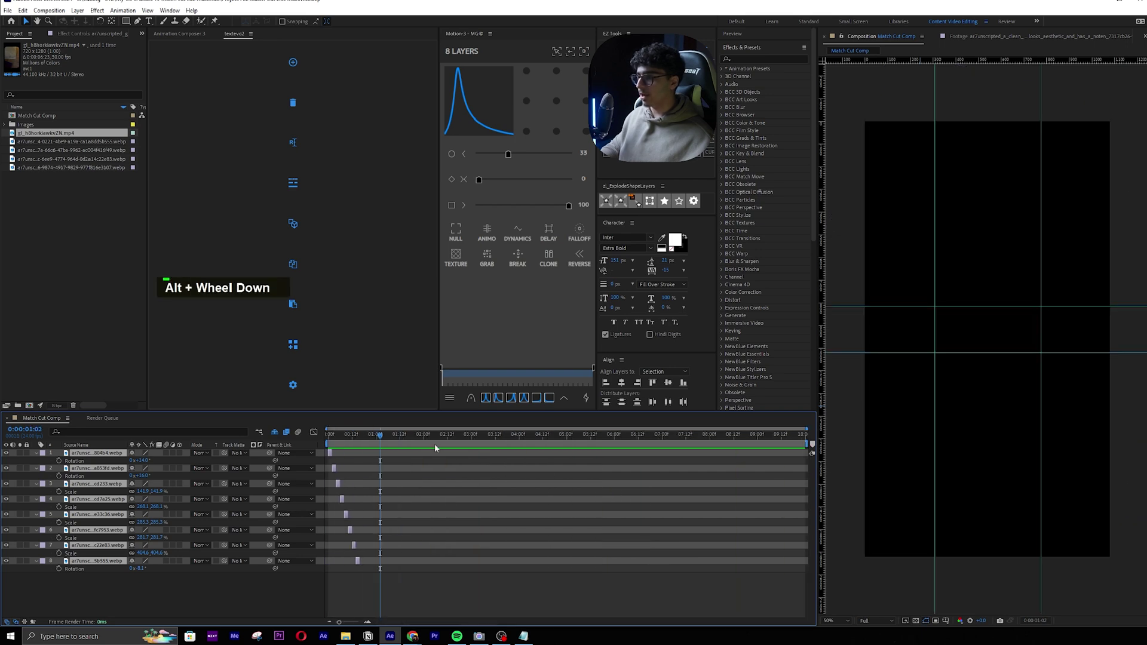
{"action": "left_click_drag", "start_coordinate": [356, 438], "coordinate": [341, 438]}
{"action": "left_click", "coordinate": [107, 592]}
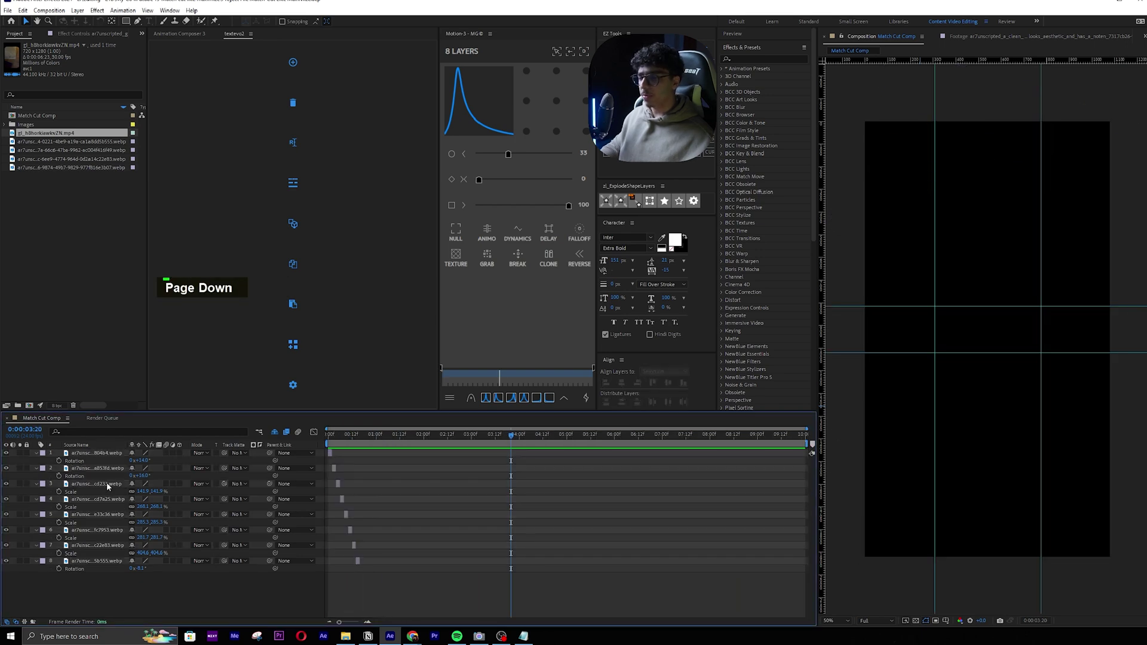
{"action": "left_click", "coordinate": [86, 454]}
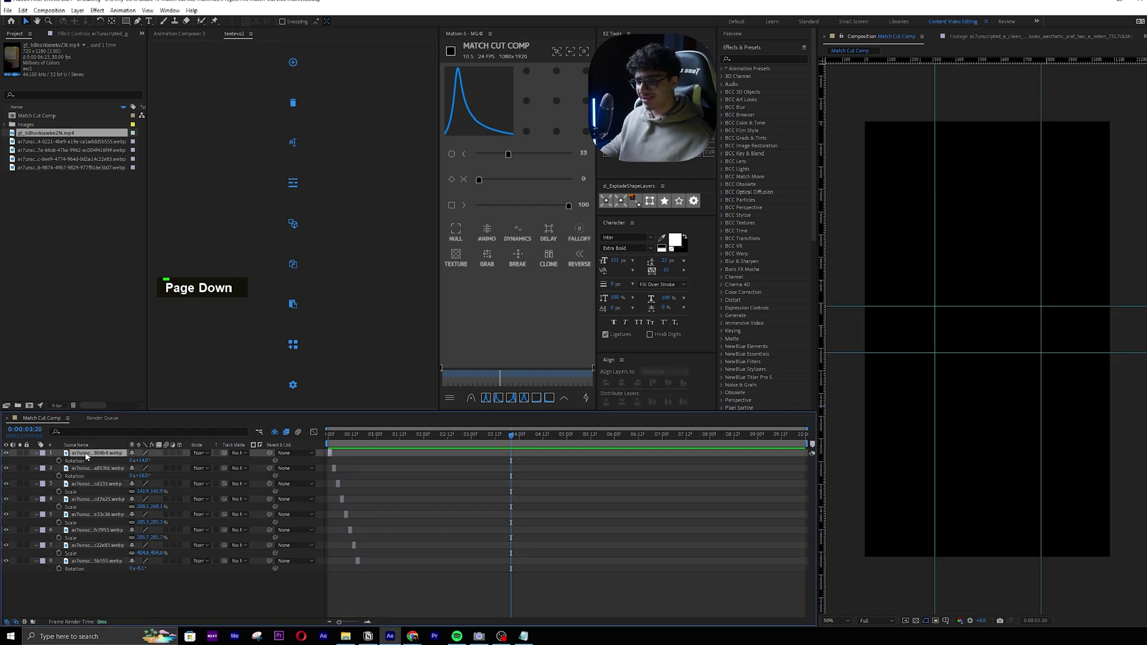
{"action": "left_click", "coordinate": [99, 561], "text": "shift"}
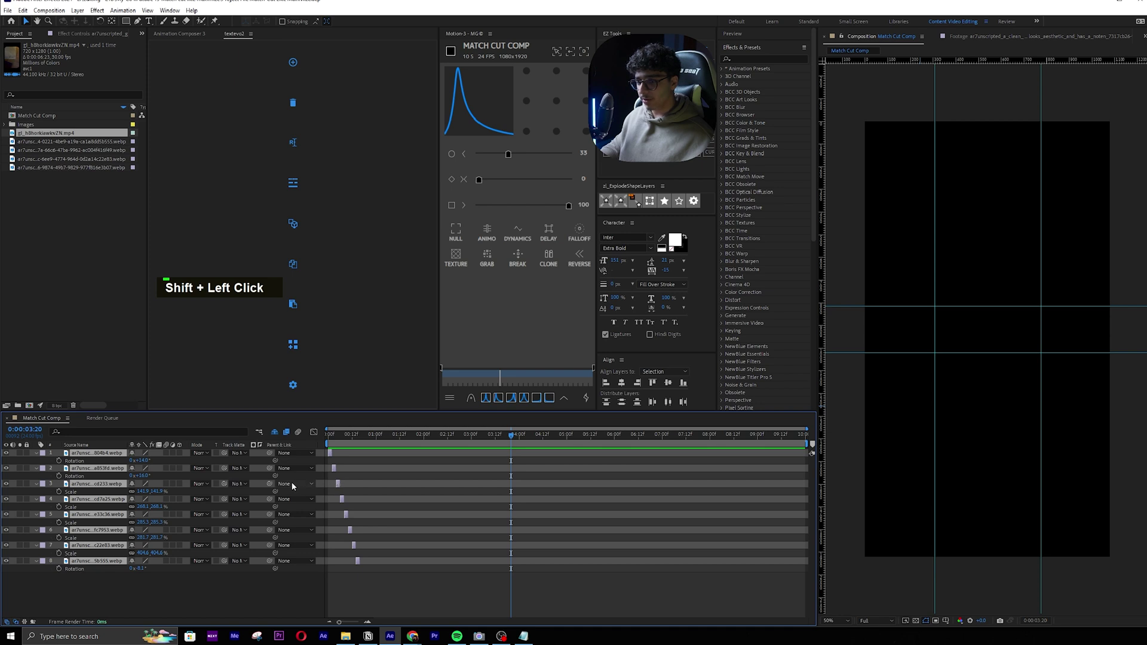
{"action": "scroll", "coordinate": [185, 482], "scroll_direction": "down", "scroll_amount": 2, "text": "alt"}
{"action": "key", "text": "ctrl+shift+c"}
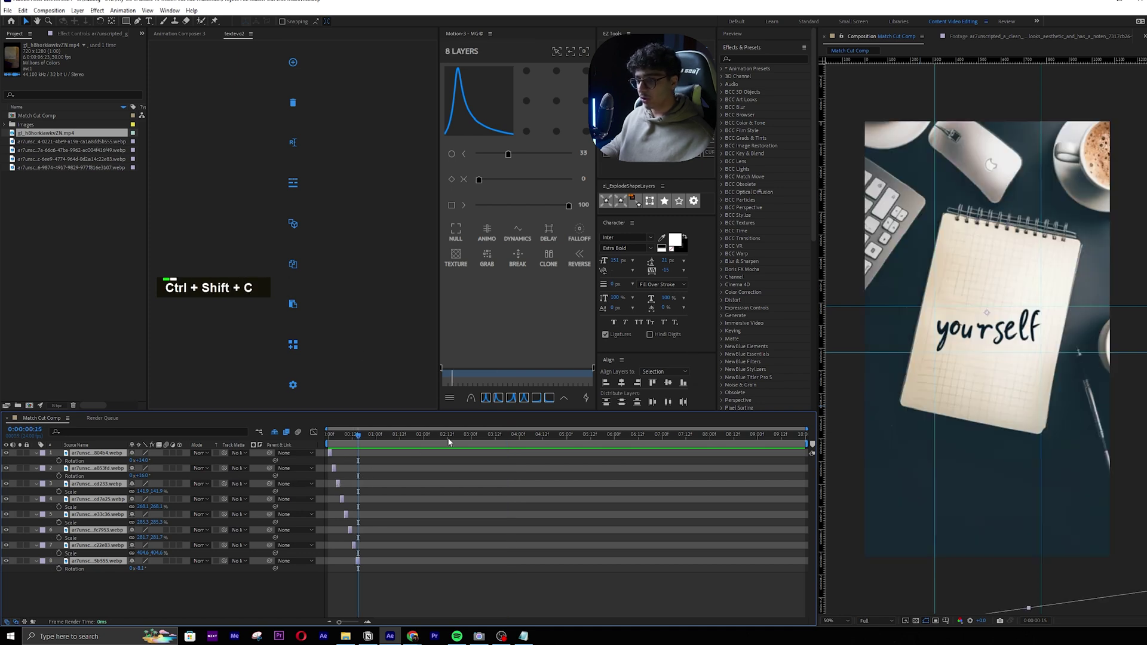
{"action": "type", "text": "YOUR"}
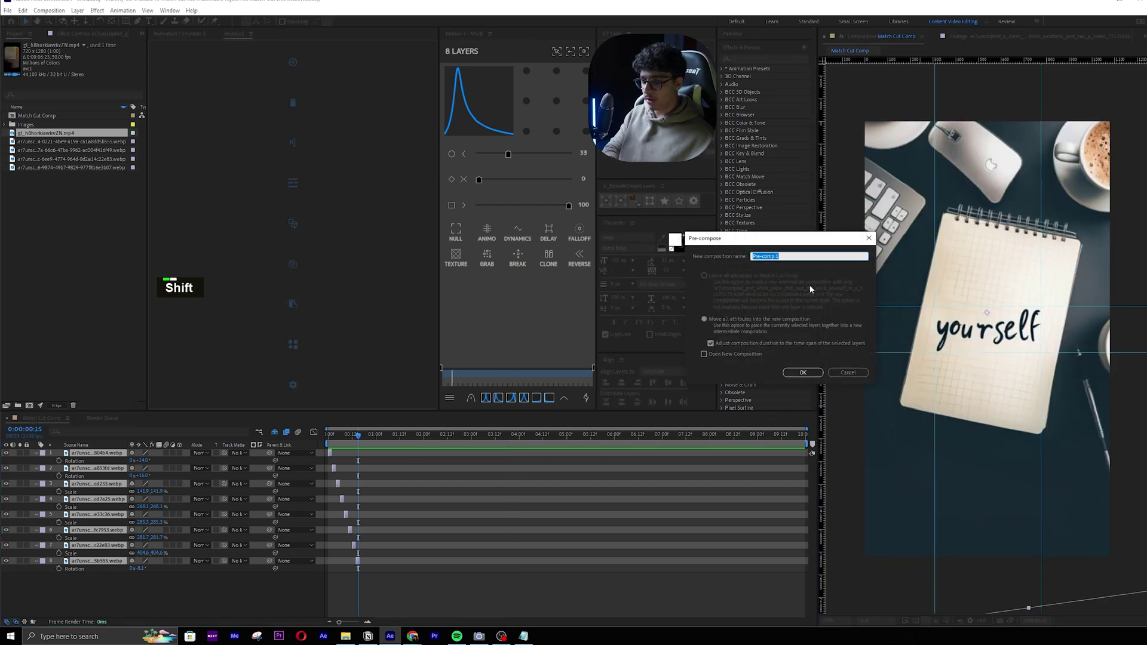
{"action": "type", "text": "SELF ALL"}
{"action": "key", "text": "Return"}
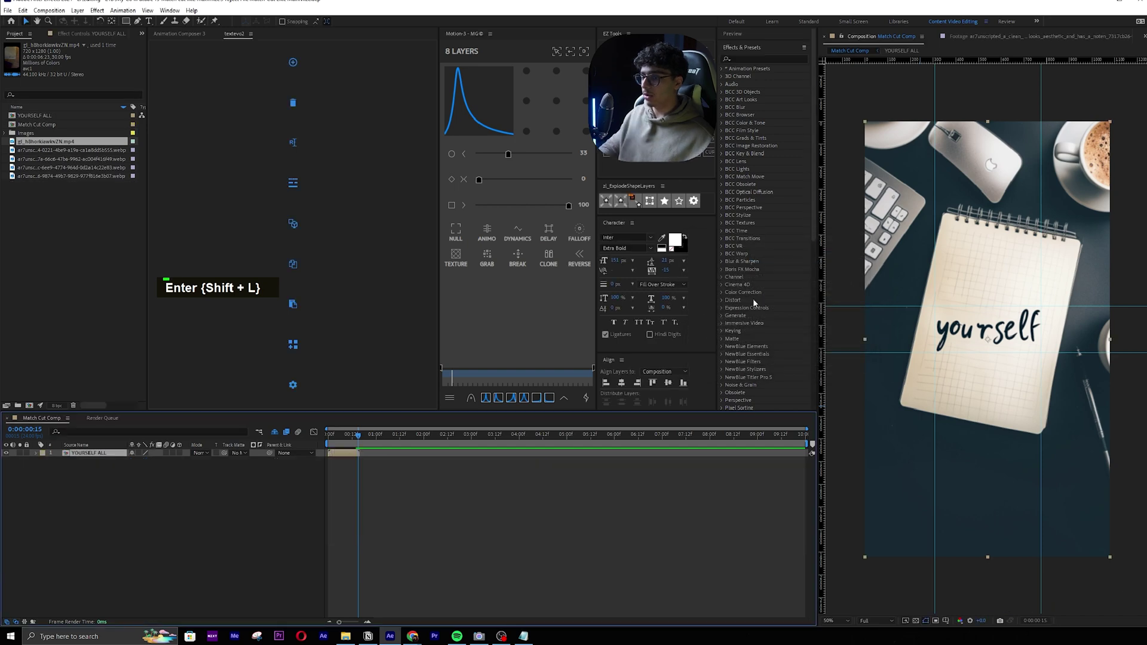
Step: Duplicate the YOURSELF ALL layer five times and place the copies end to end up to about 4 seconds
{"action": "key", "text": "ctrl+d"}
{"action": "left_click_drag", "start_coordinate": [350, 455], "coordinate": [371, 456]}
{"action": "scroll", "coordinate": [369, 455], "scroll_direction": "up", "scroll_amount": 3}
{"action": "scroll", "coordinate": [465, 456], "scroll_direction": "down", "scroll_amount": 1, "text": "alt"}
{"action": "key", "text": "ctrl+d"}
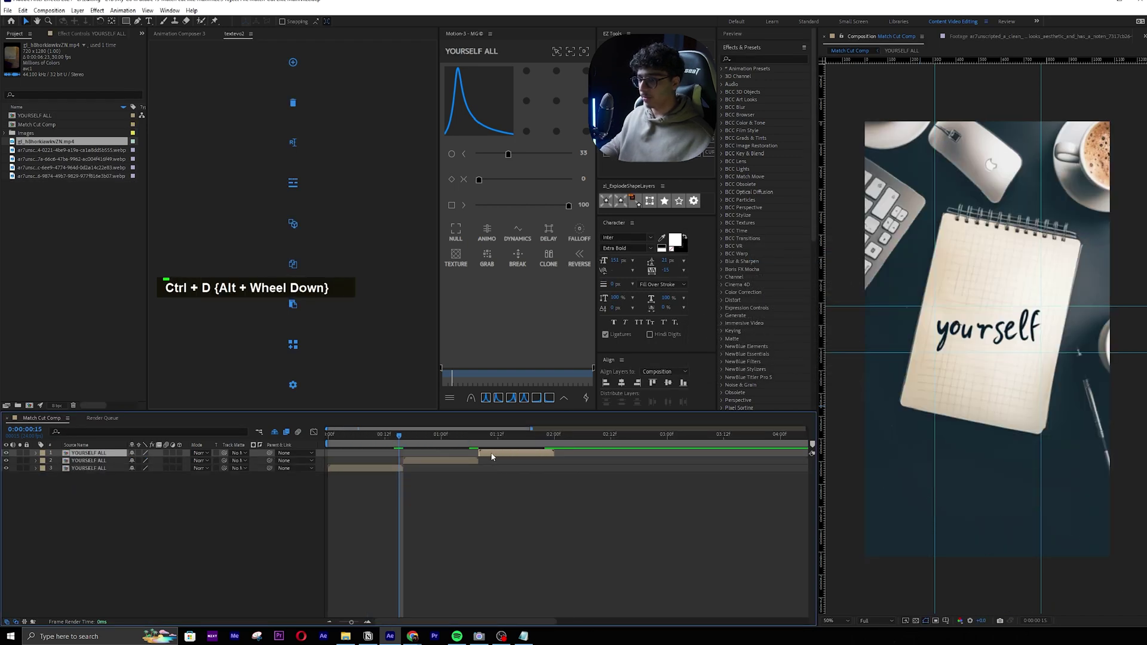
{"action": "key", "text": "ctrl+d"}
{"action": "scroll", "coordinate": [472, 457], "scroll_direction": "down", "scroll_amount": 2, "text": "alt"}
{"action": "key", "text": "ctrl+d"}
{"action": "key", "text": "ctrl+d"}
{"action": "left_click_drag", "start_coordinate": [481, 457], "coordinate": [516, 454]}
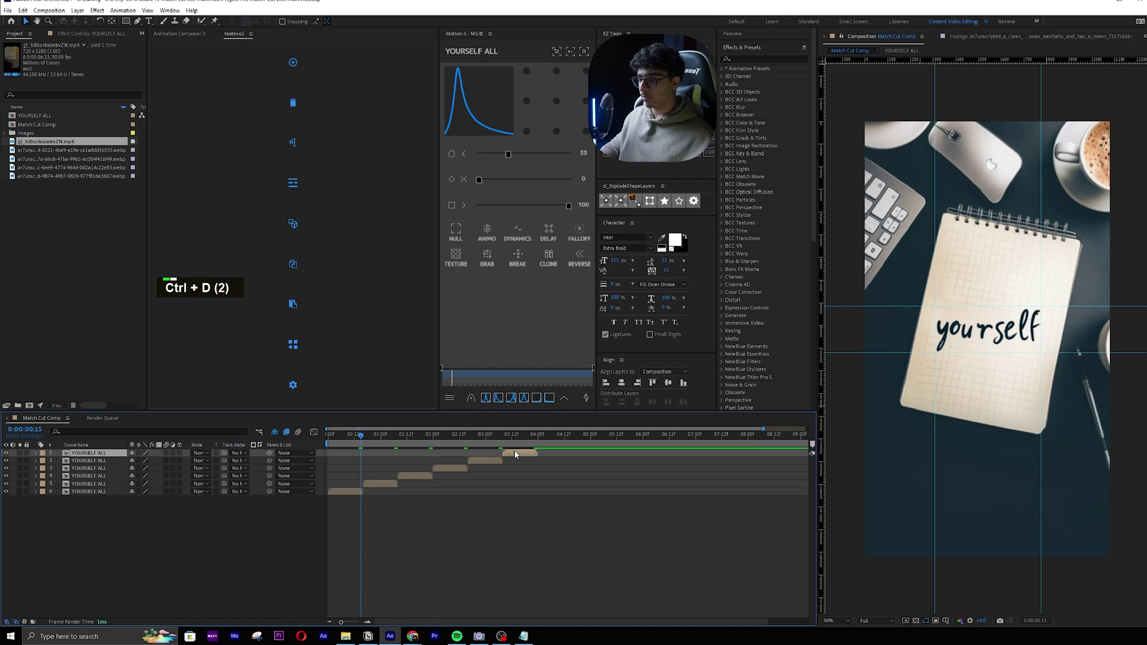
Step: Play and scrub through the repeated YOURSELF ALL layers to review the match-cut timing
{"action": "left_click", "coordinate": [328, 435]}
{"action": "key", "text": "space"}
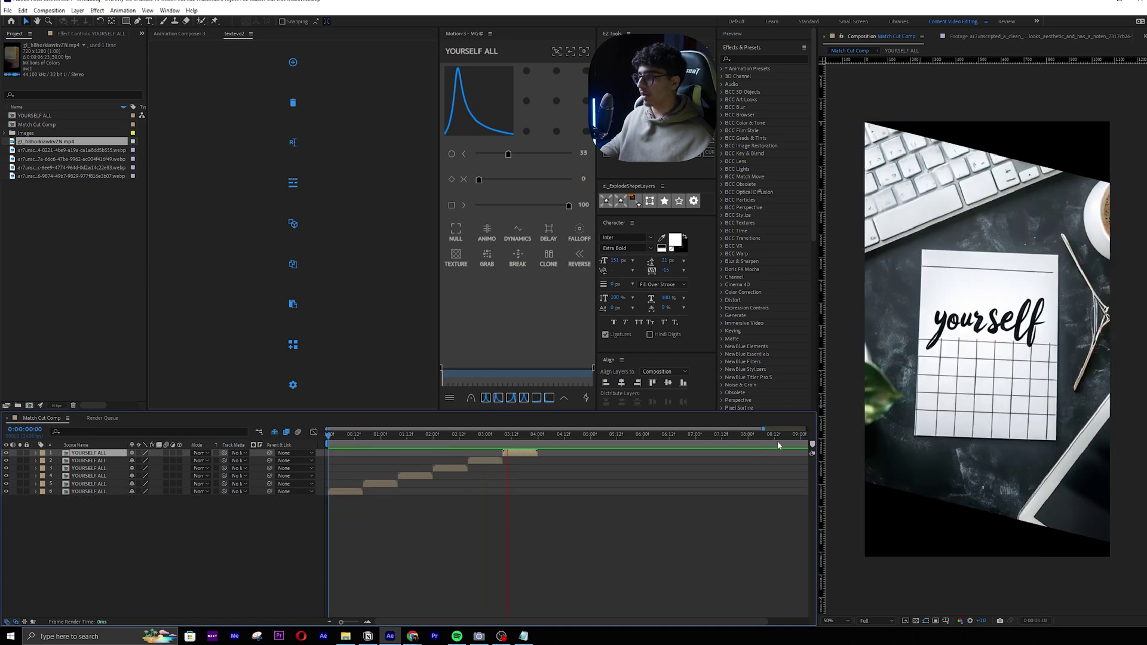
{"action": "key", "text": "space"}
{"action": "left_click_drag", "start_coordinate": [486, 439], "coordinate": [463, 443]}
{"action": "key", "text": "space"}
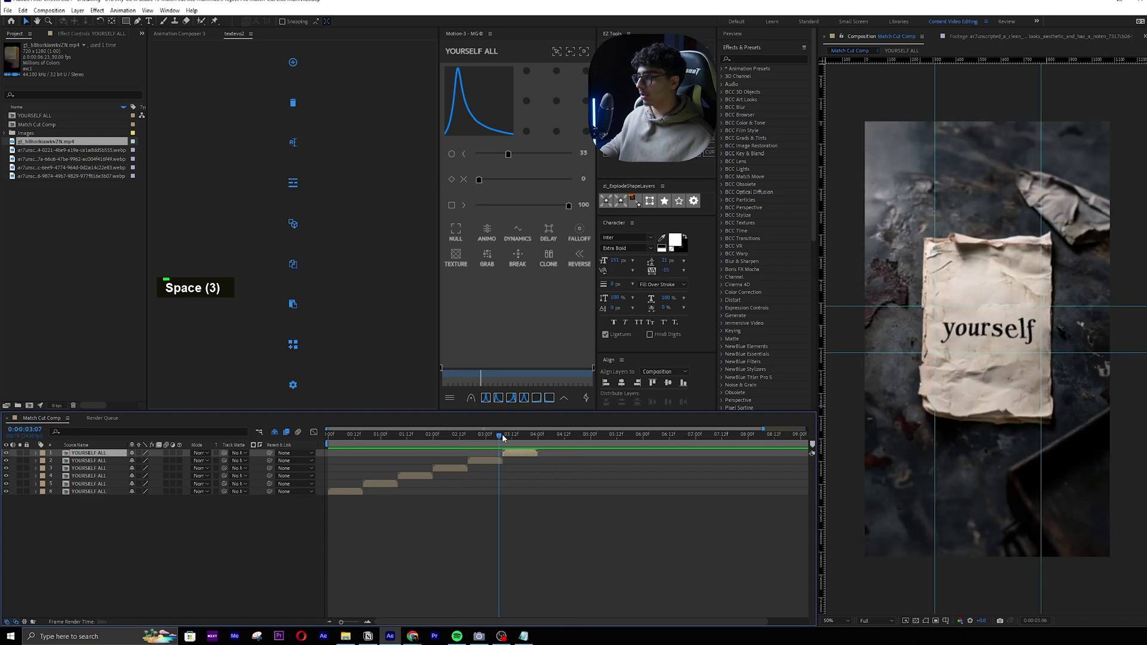
{"action": "key", "text": "space"}
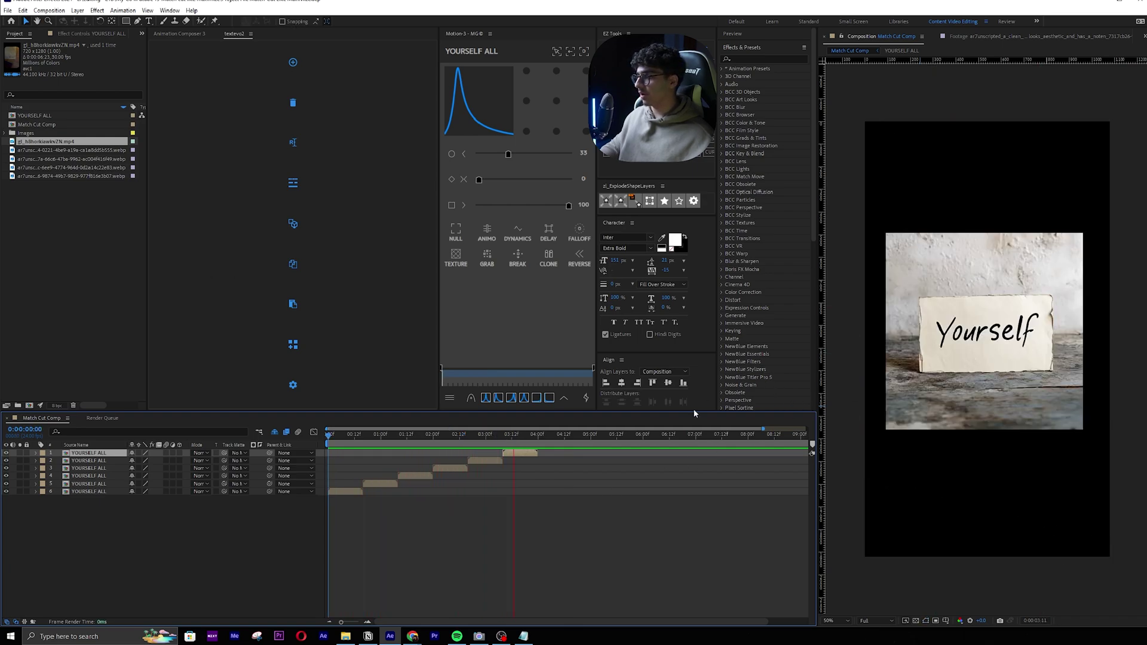
{"action": "key", "text": "space"}
{"action": "key", "text": "space"}
{"action": "left_click_drag", "start_coordinate": [538, 441], "coordinate": [295, 451]}
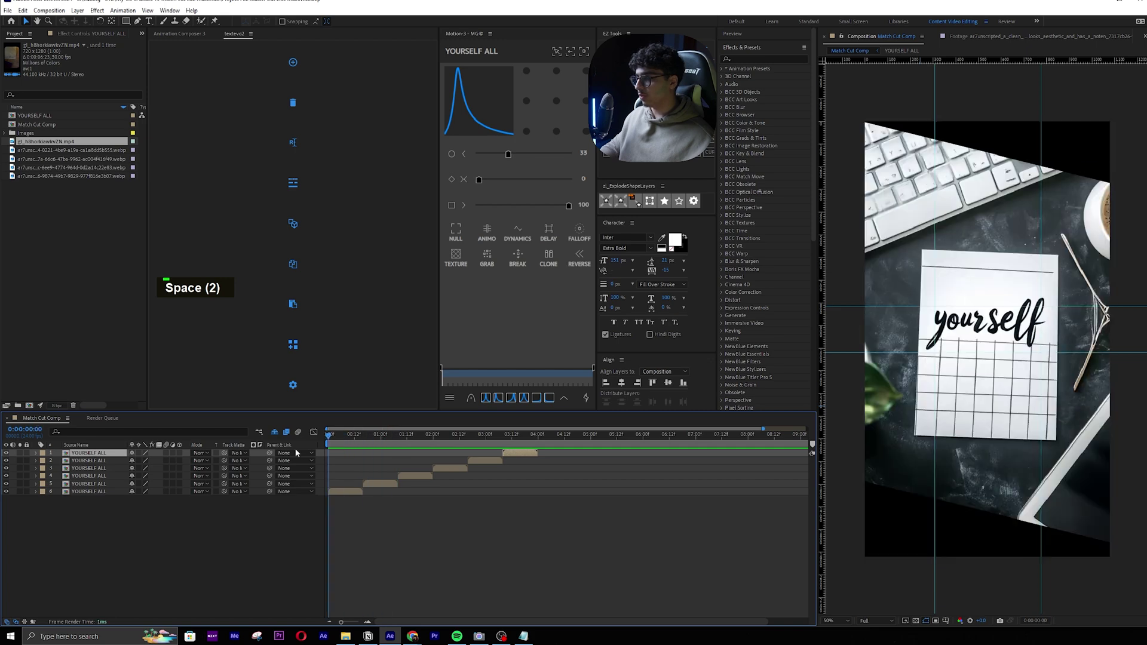
{"action": "key", "text": "space"}
{"action": "key", "text": "space"}
{"action": "left_click_drag", "start_coordinate": [396, 442], "coordinate": [499, 438]}
{"action": "key", "text": "space"}
{"action": "key", "text": "space"}
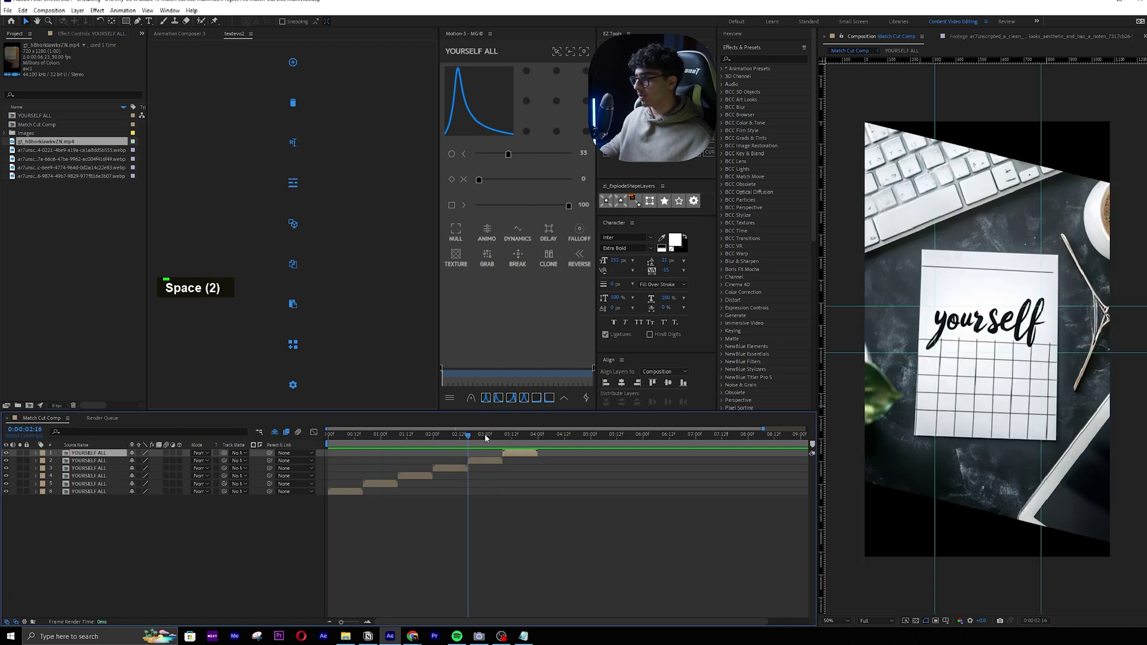
{"action": "left_click_drag", "start_coordinate": [485, 433], "coordinate": [332, 449]}
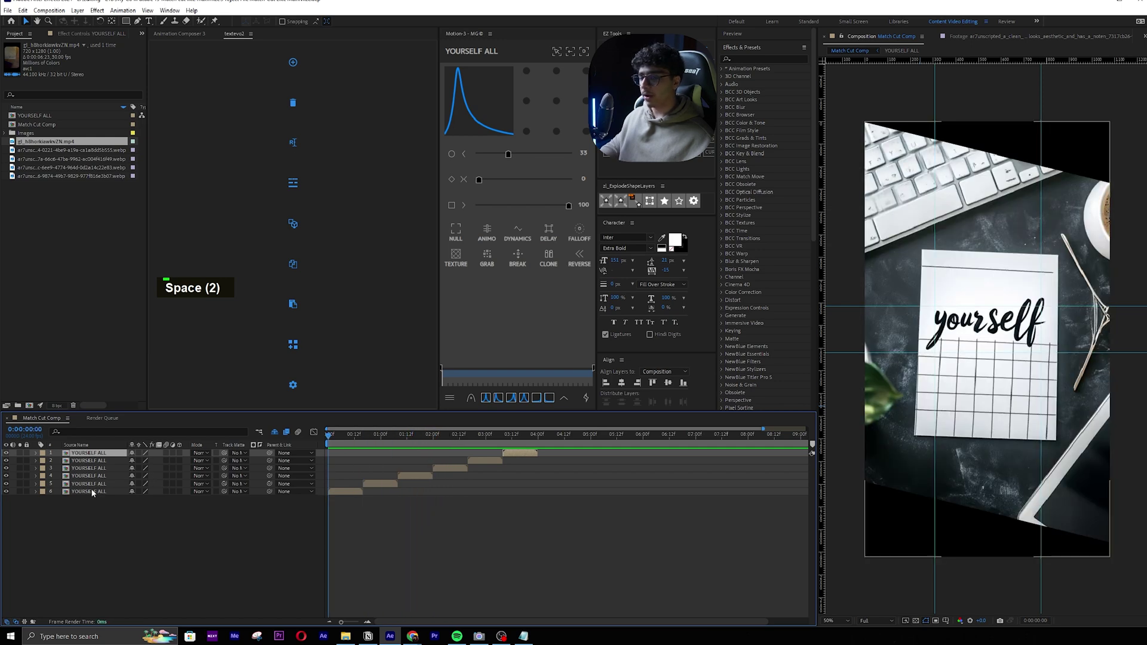
Step: Pre-compose all six YOURSELF ALL layers into a composition named YOUSELF ALL
{"action": "left_click", "coordinate": [87, 491], "text": "shift"}
{"action": "key", "text": "ctrl+shift+c"}
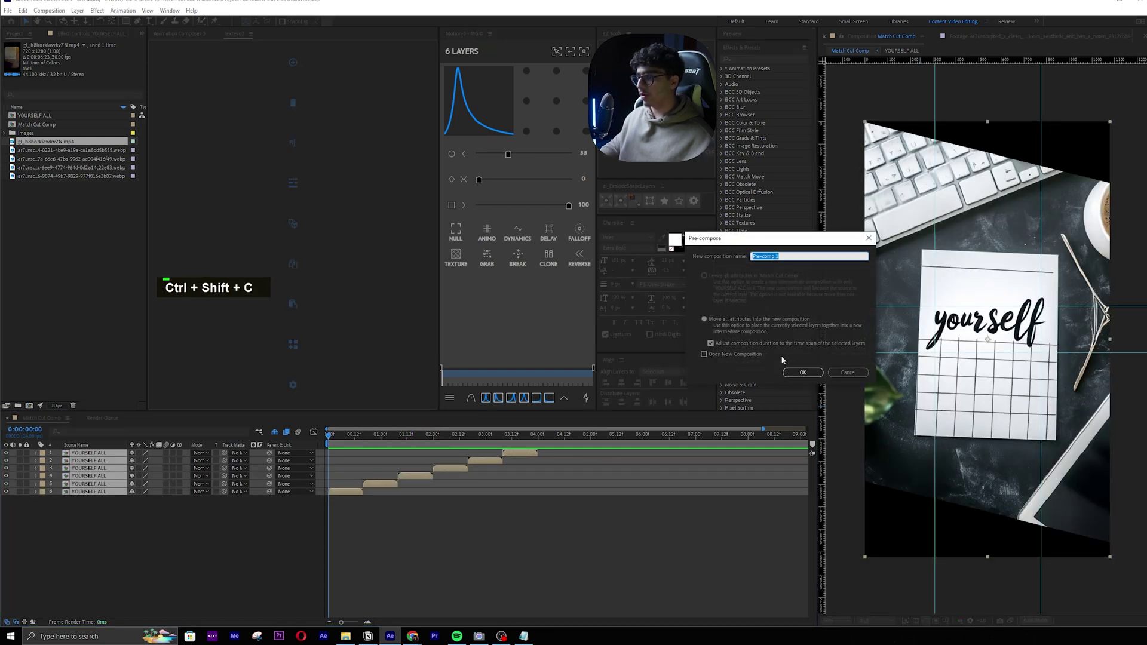
{"action": "type", "text": "YOUSELF ALL"}
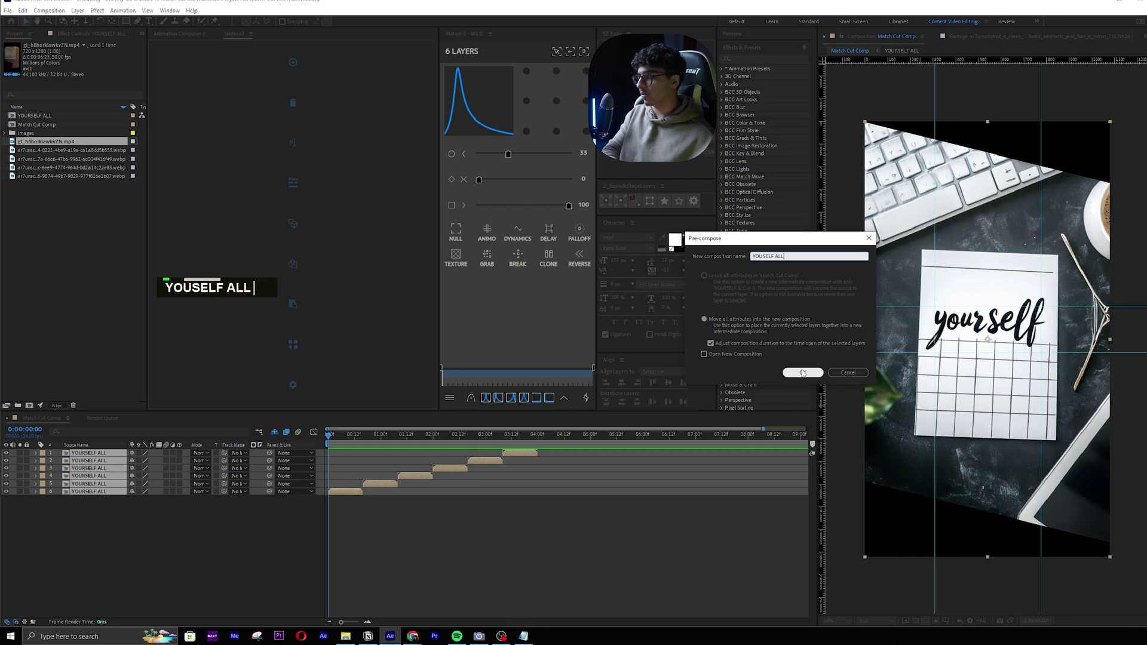
{"action": "key", "text": "Return"}
Step: Keyframe the YOUSELF ALL layer's scale from 100% at the start to 110% at 0:00:03:23
{"action": "key", "text": "s"}
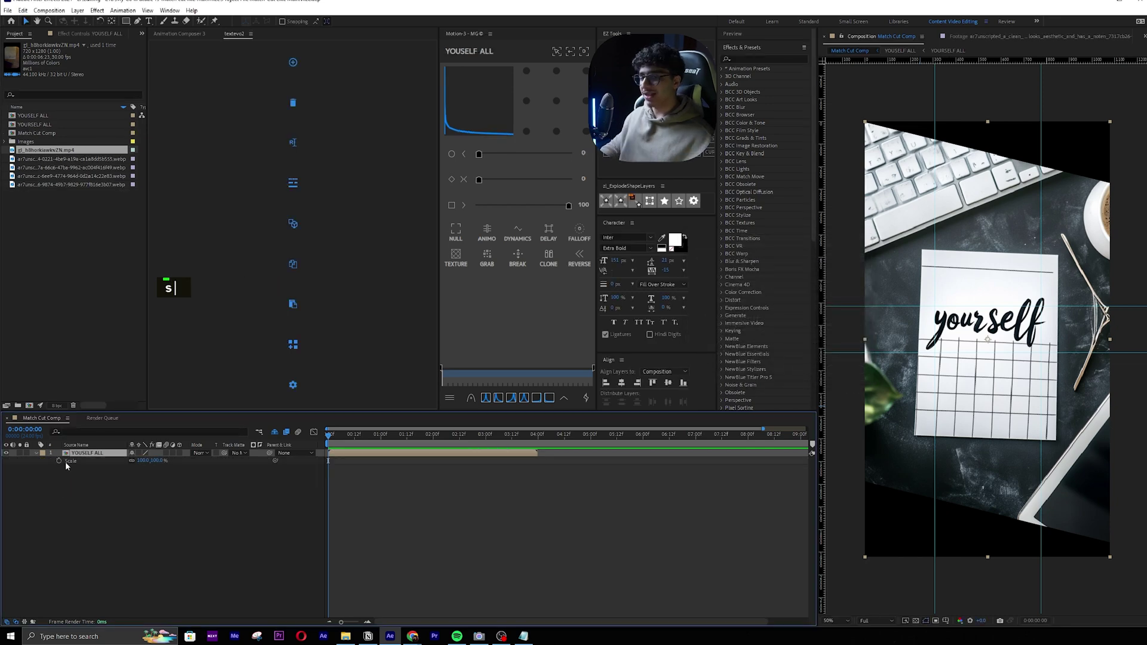
{"action": "left_click_drag", "start_coordinate": [418, 435], "coordinate": [535, 445]}
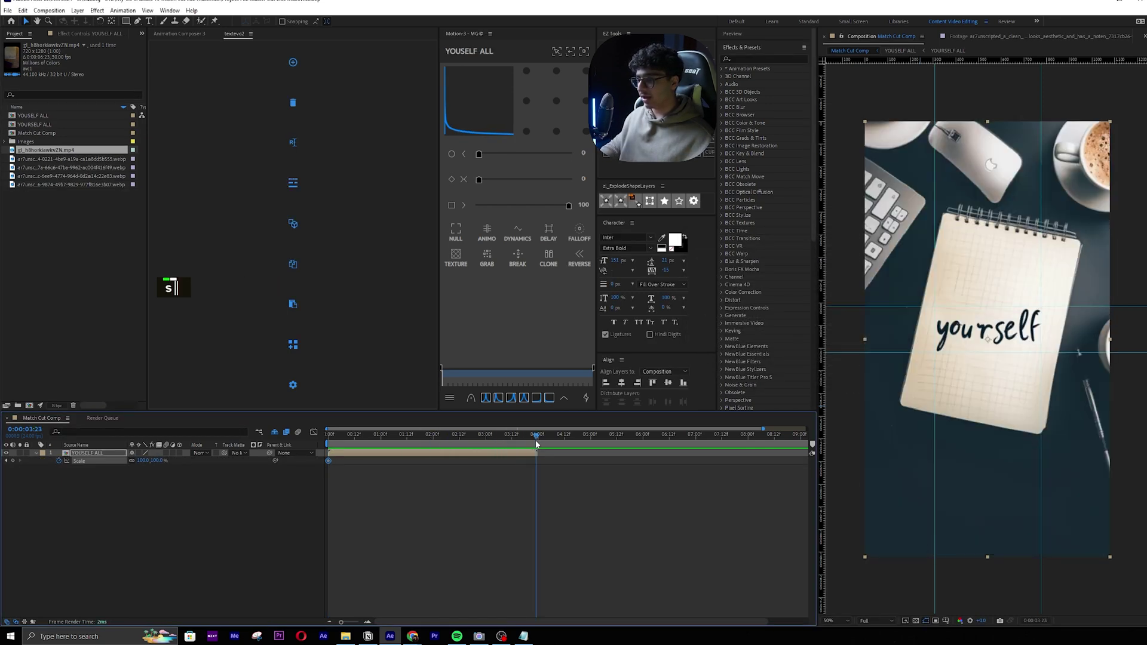
{"action": "left_click", "coordinate": [168, 461]}
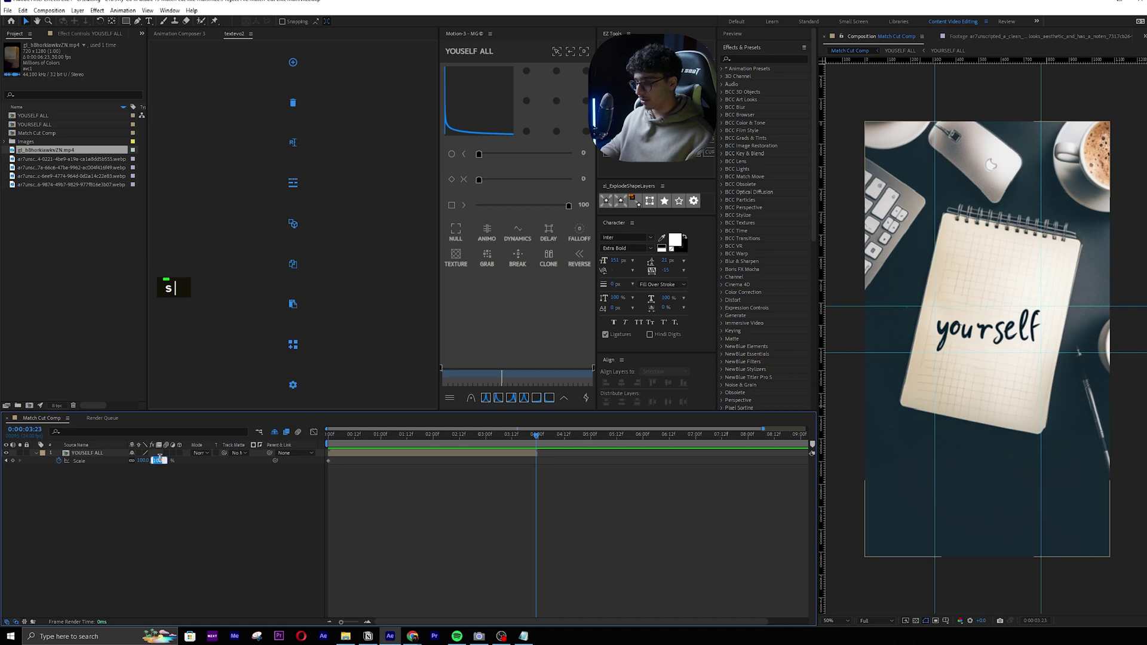
{"action": "type", "text": "110"}
{"action": "key", "text": "Return"}
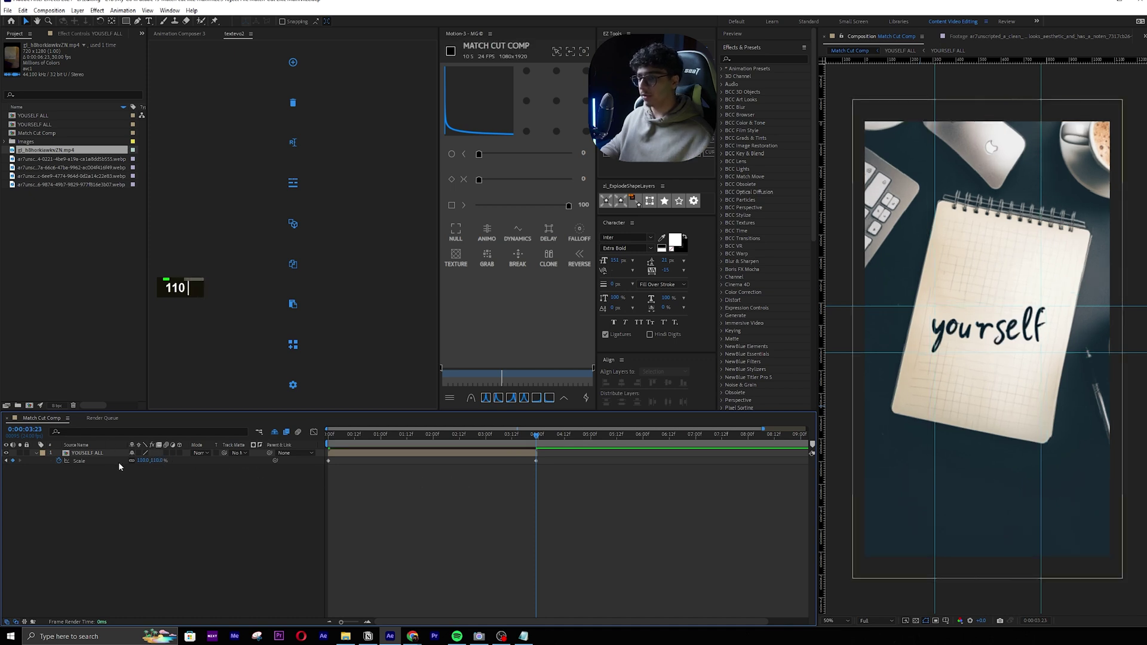
Step: Play and scrub through Match Cut Comp from the start to review the slow zoom on the YOUSELF ALL layer
{"action": "left_click_drag", "start_coordinate": [374, 443], "coordinate": [326, 443]}
{"action": "left_click", "coordinate": [95, 461]}
{"action": "left_click", "coordinate": [556, 478]}
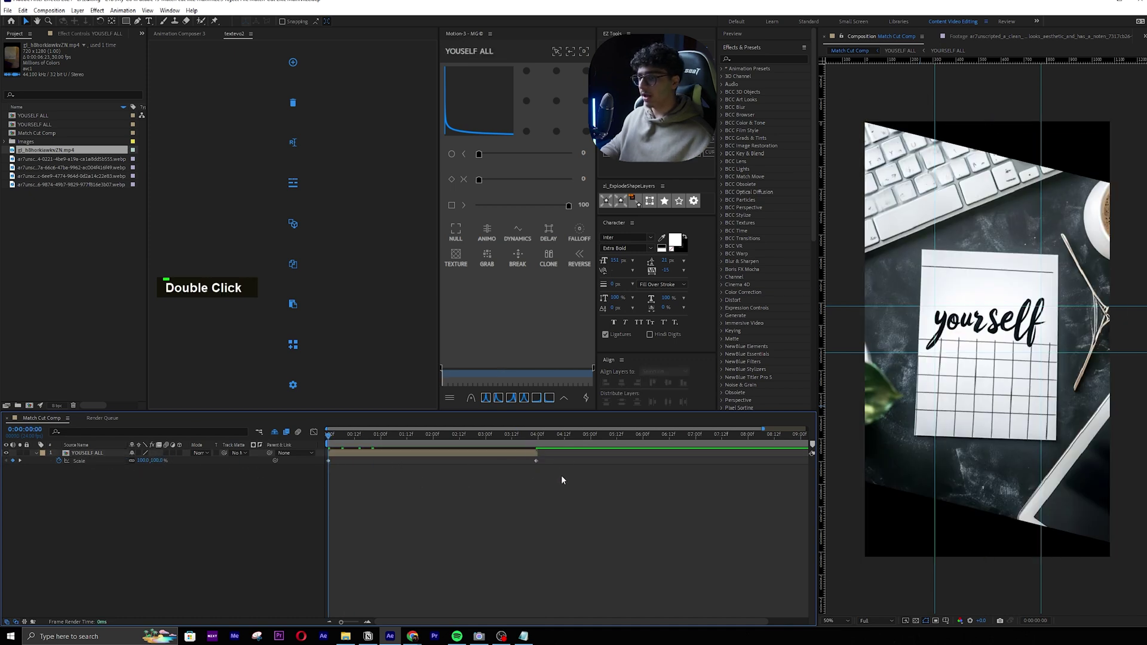
{"action": "left_click_drag", "start_coordinate": [561, 480], "coordinate": [486, 444]}
{"action": "left_click", "coordinate": [555, 474]}
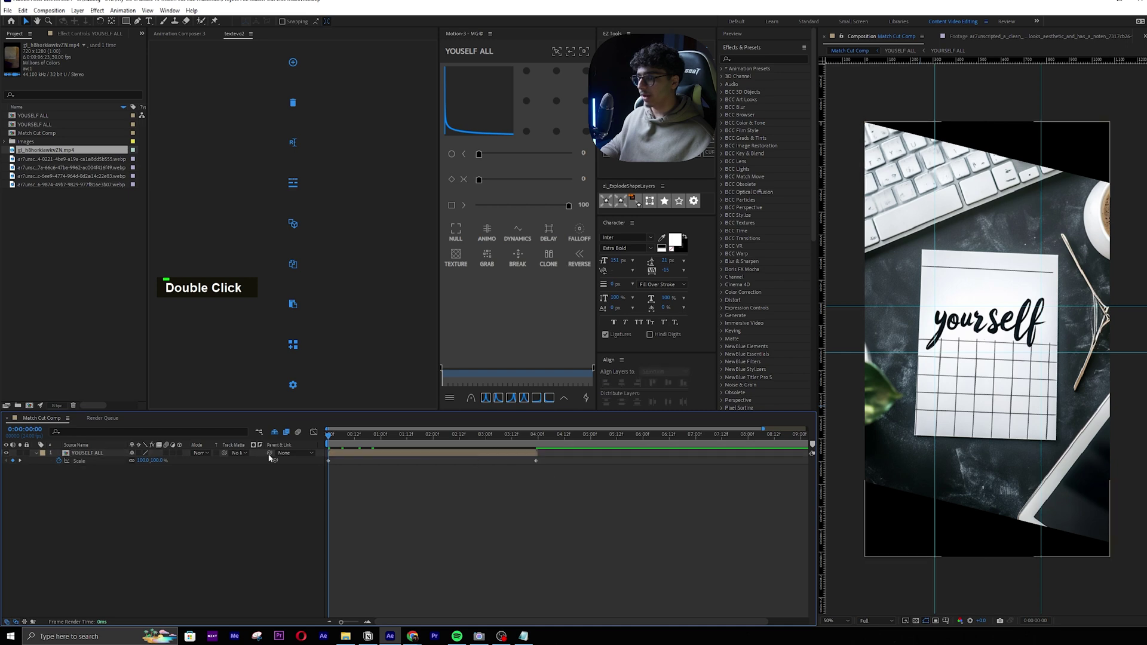
{"action": "left_click", "coordinate": [86, 445]}
{"action": "left_click", "coordinate": [93, 453]}
{"action": "key", "text": "s"}
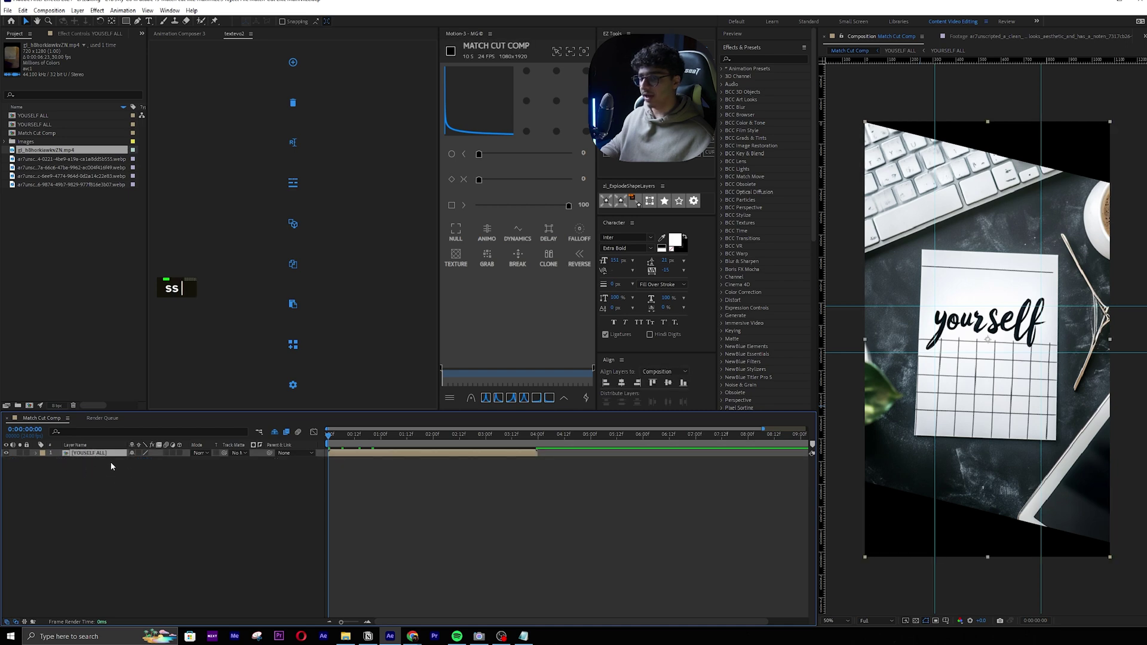
{"action": "key", "text": "space"}
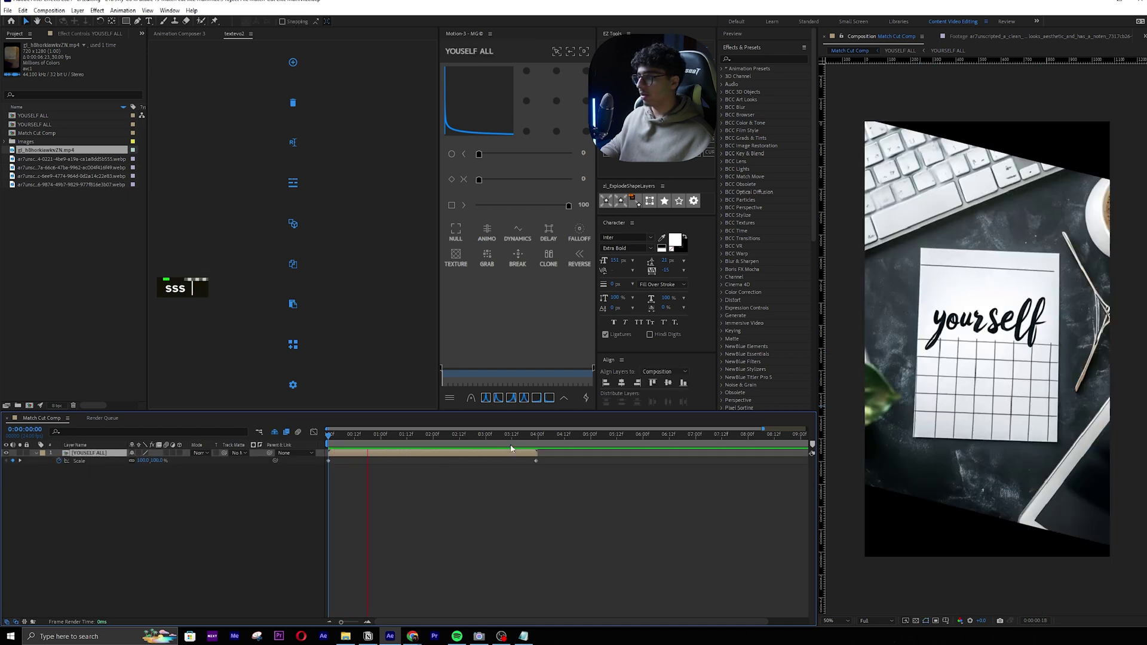
{"action": "key", "text": "space"}
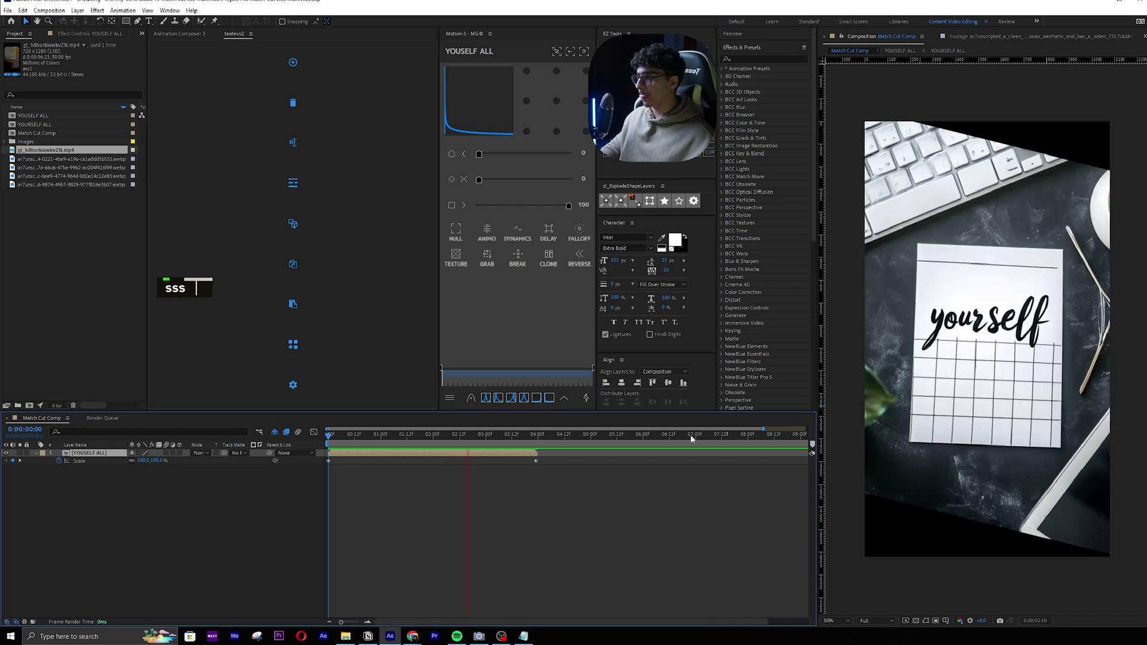
{"action": "key", "text": "space"}
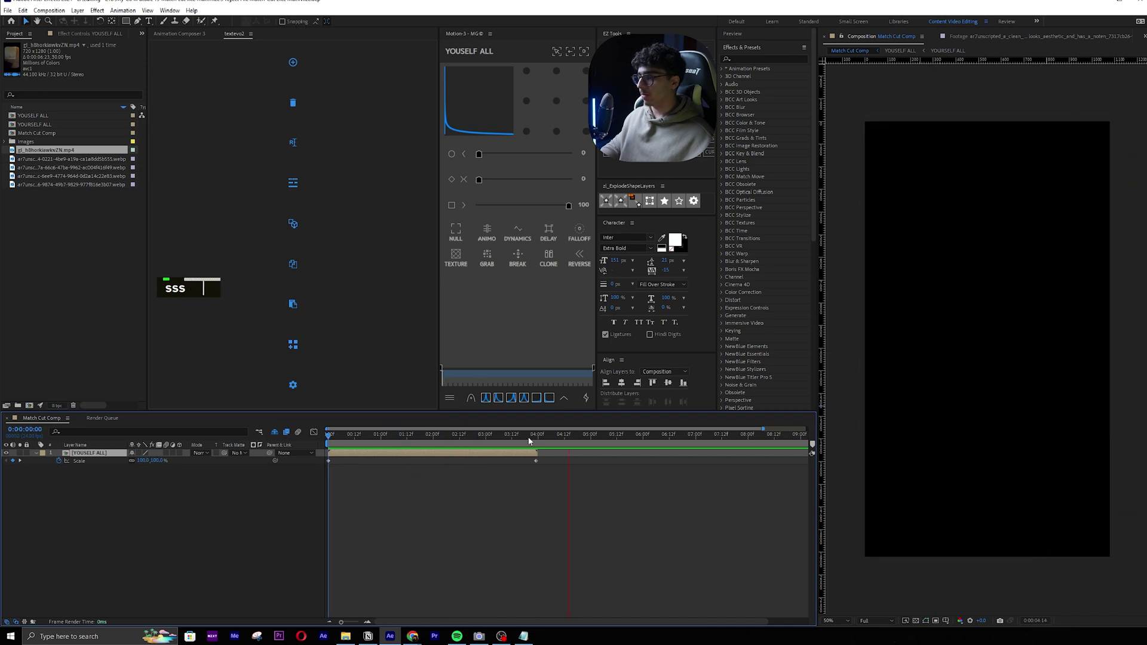
{"action": "left_click_drag", "start_coordinate": [529, 441], "coordinate": [505, 439]}
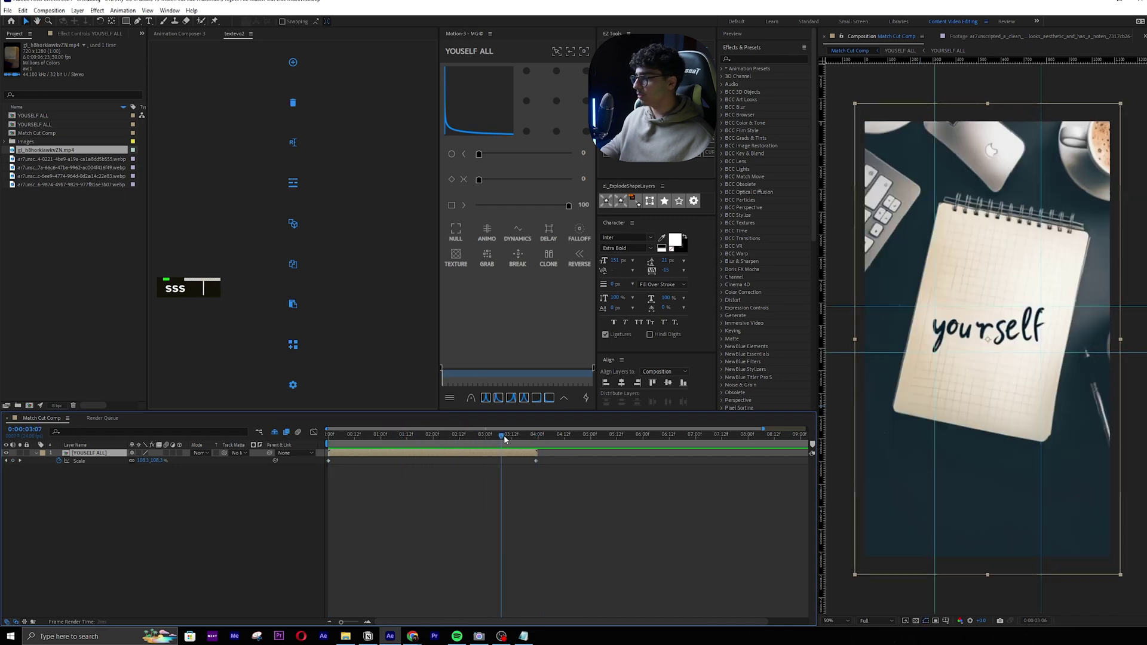
{"action": "key", "text": "Home"}
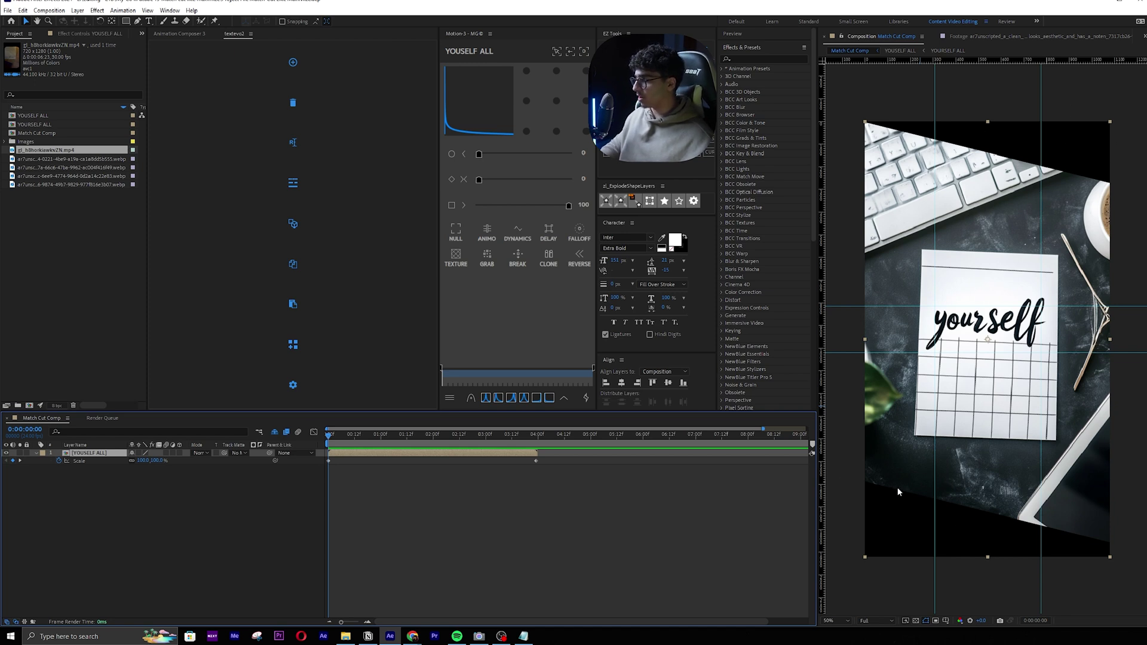
{"action": "left_click", "coordinate": [387, 536]}
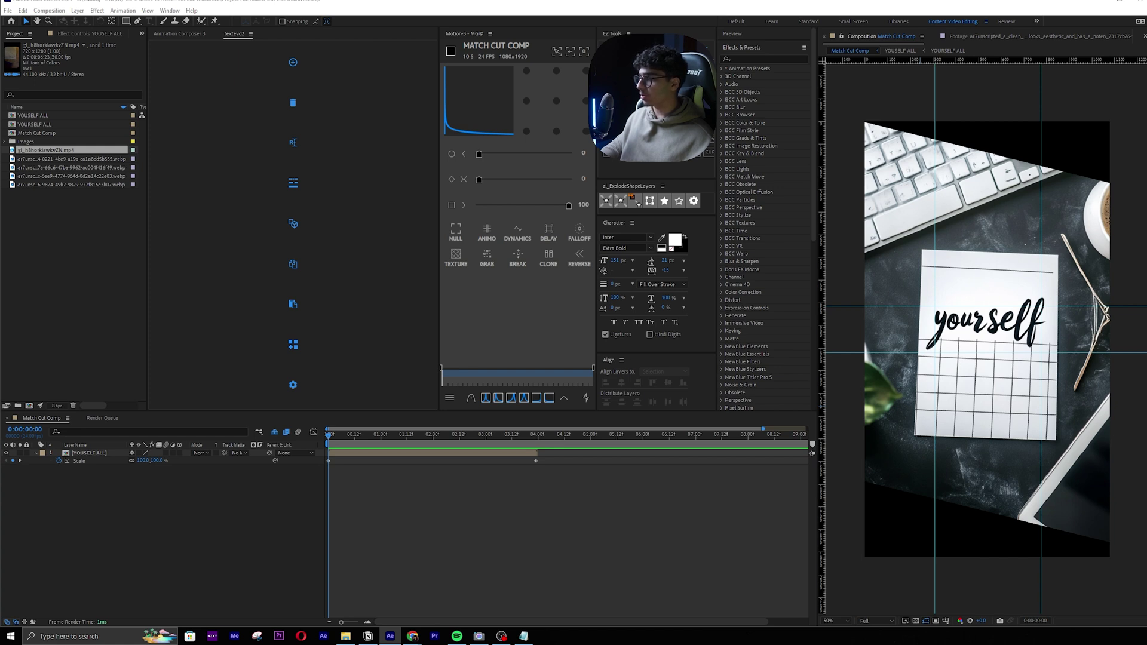
Step: Choose the Rounded Rectangle tool and set its shape fill to solid white
{"action": "scroll", "coordinate": [179, 284], "scroll_direction": "up", "scroll_amount": 1}
{"action": "left_click", "coordinate": [126, 22]}
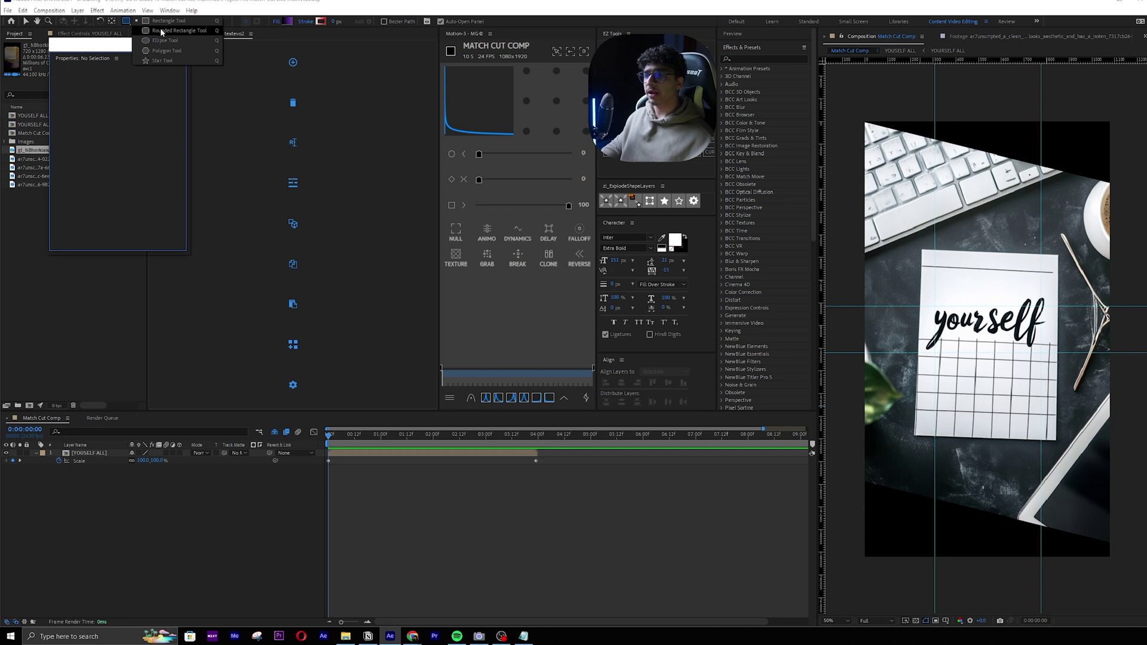
{"action": "left_click", "coordinate": [126, 24]}
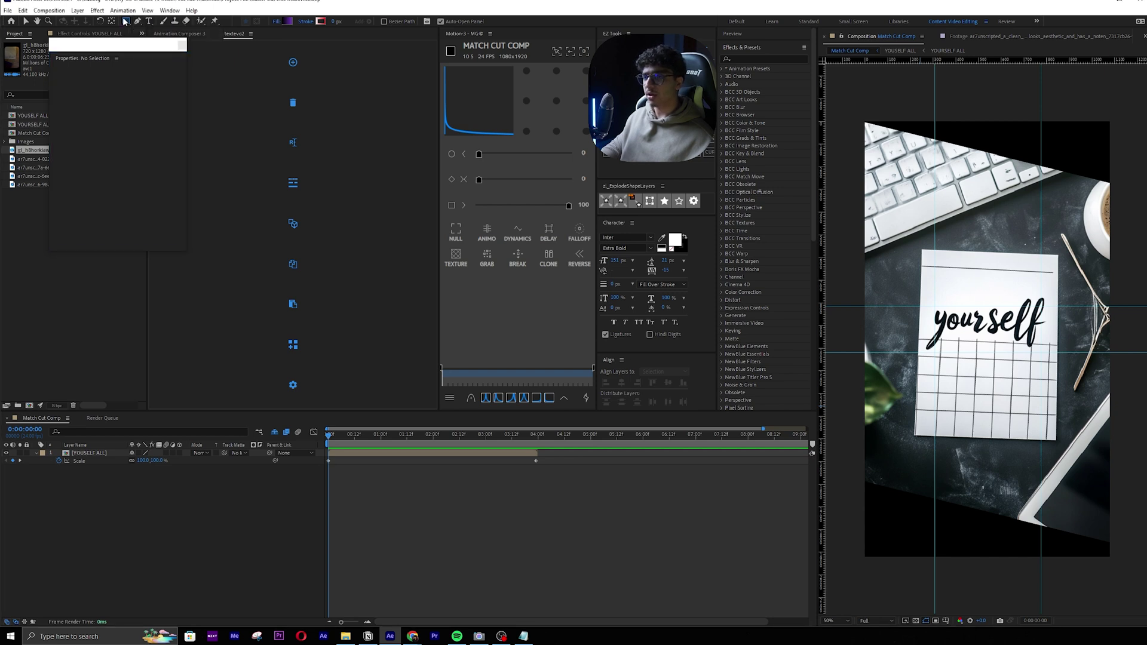
{"action": "left_click", "coordinate": [276, 21]}
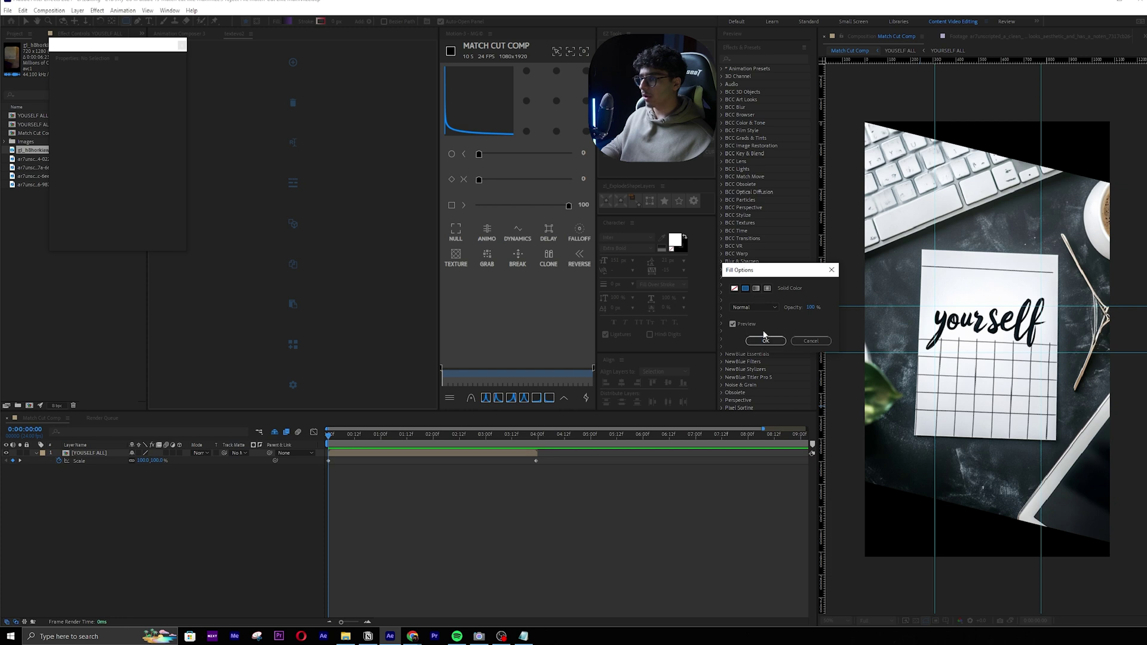
{"action": "left_click", "coordinate": [766, 340]}
{"action": "double_click", "coordinate": [288, 21]}
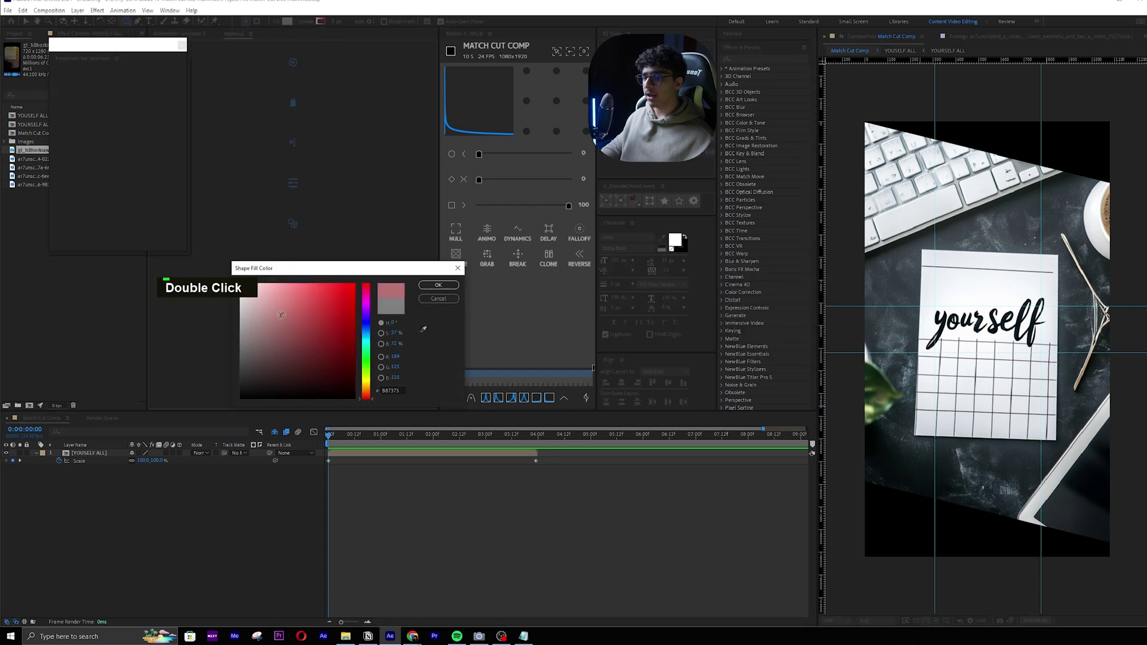
{"action": "left_click", "coordinate": [438, 285]}
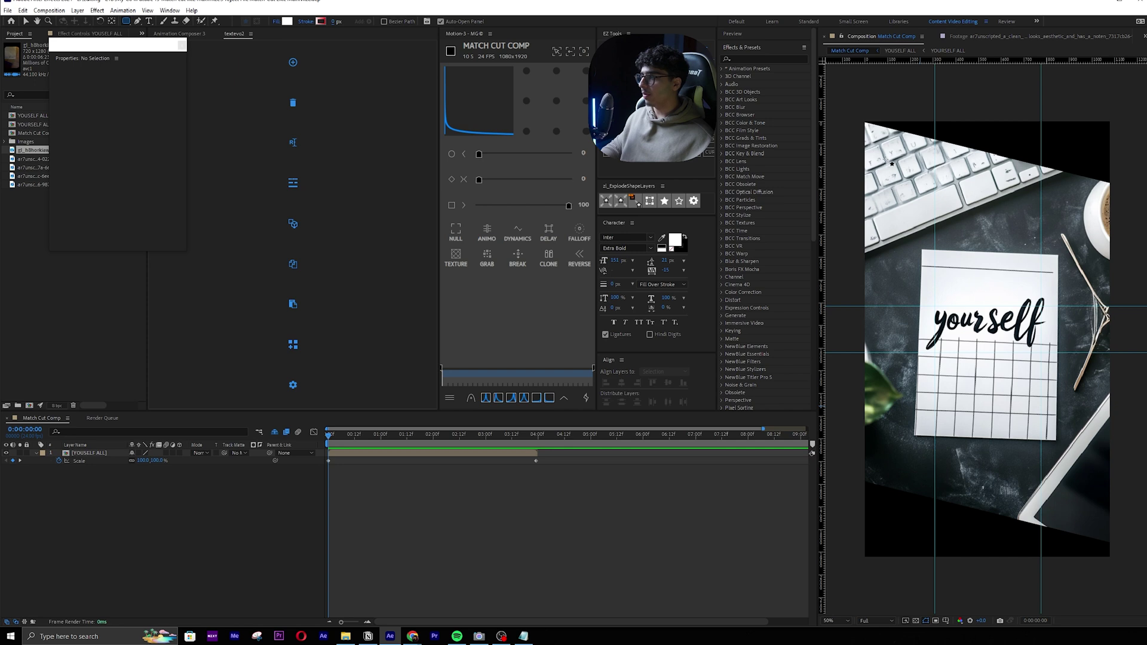
Step: Draw a rounded rectangle about 956 × 1656 px over the composition, center its anchor point and align it to the composition's center
{"action": "mouse_move", "coordinate": [883, 154]}
{"action": "left_mouse_down"}
{"action": "mouse_move", "coordinate": [920, 191]}
{"action": "mouse_move", "coordinate": [967, 453]}
{"action": "mouse_move", "coordinate": [935, 437]}
{"action": "mouse_move", "coordinate": [1098, 525]}
{"action": "left_mouse_up"}
{"action": "left_click", "coordinate": [483, 460]}
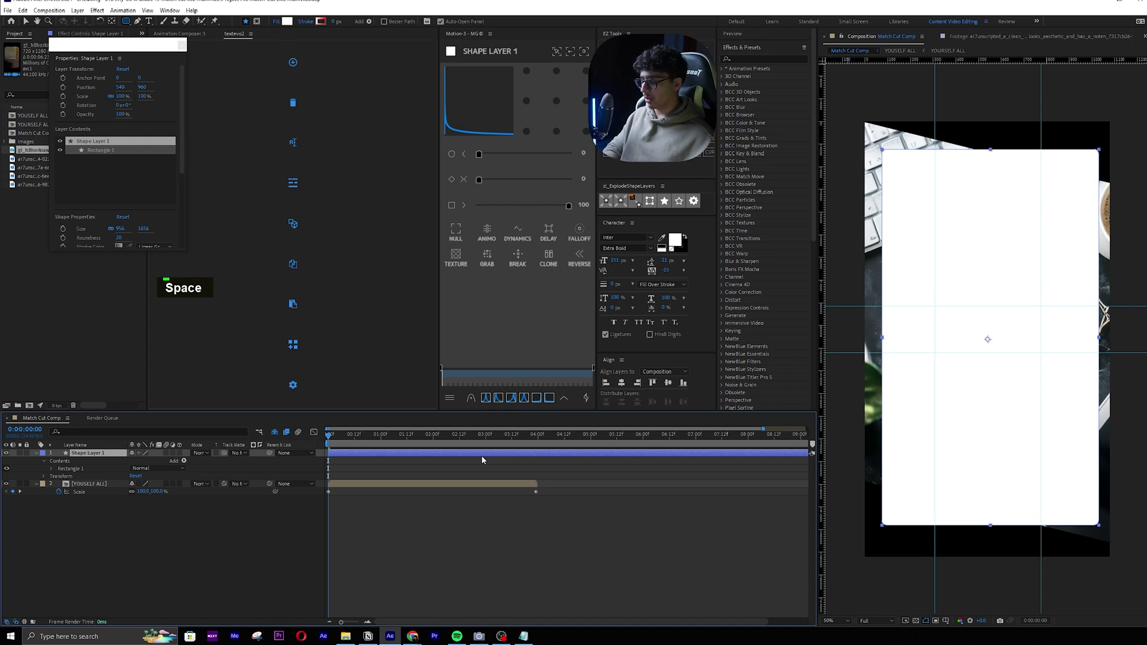
{"action": "left_click", "coordinate": [556, 101]}
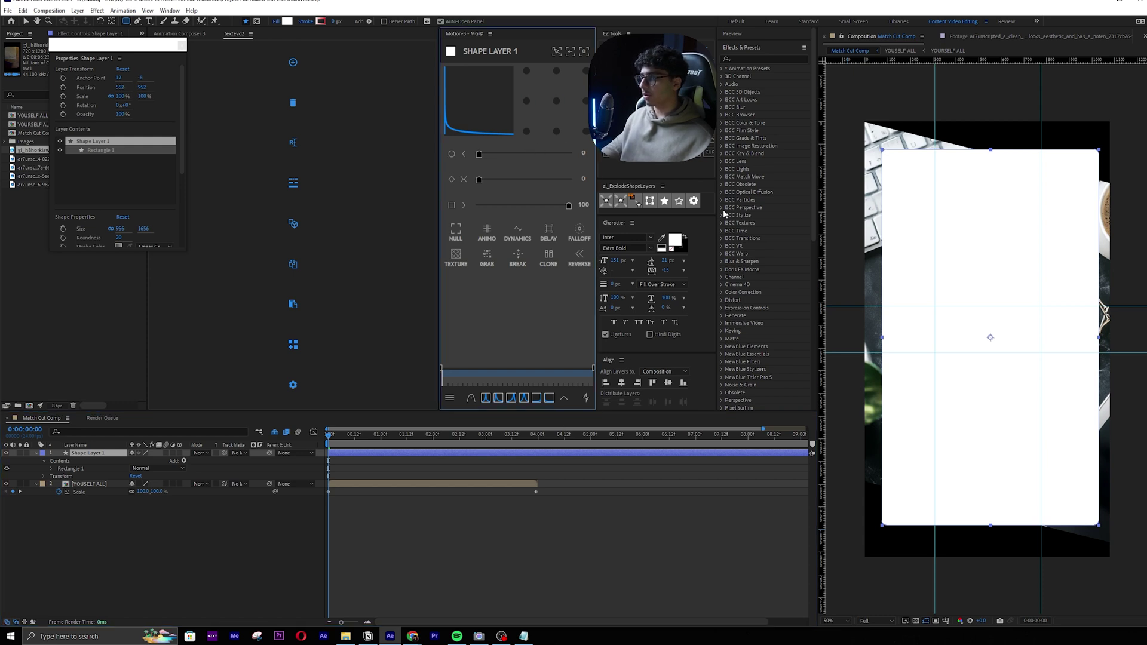
{"action": "left_click", "coordinate": [621, 382]}
{"action": "left_click", "coordinate": [668, 382]}
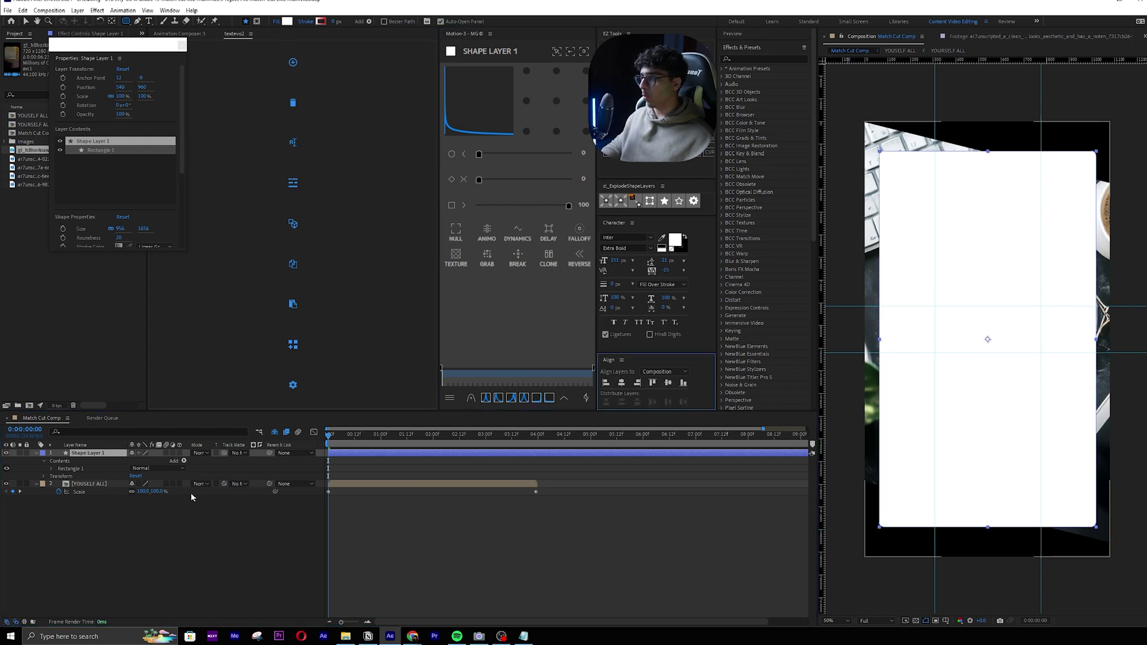
Step: Increase the rectangle path's roundness for strongly rounded corners and scale Shape Layer 1 down to about 96%
{"action": "left_click", "coordinate": [53, 468]}
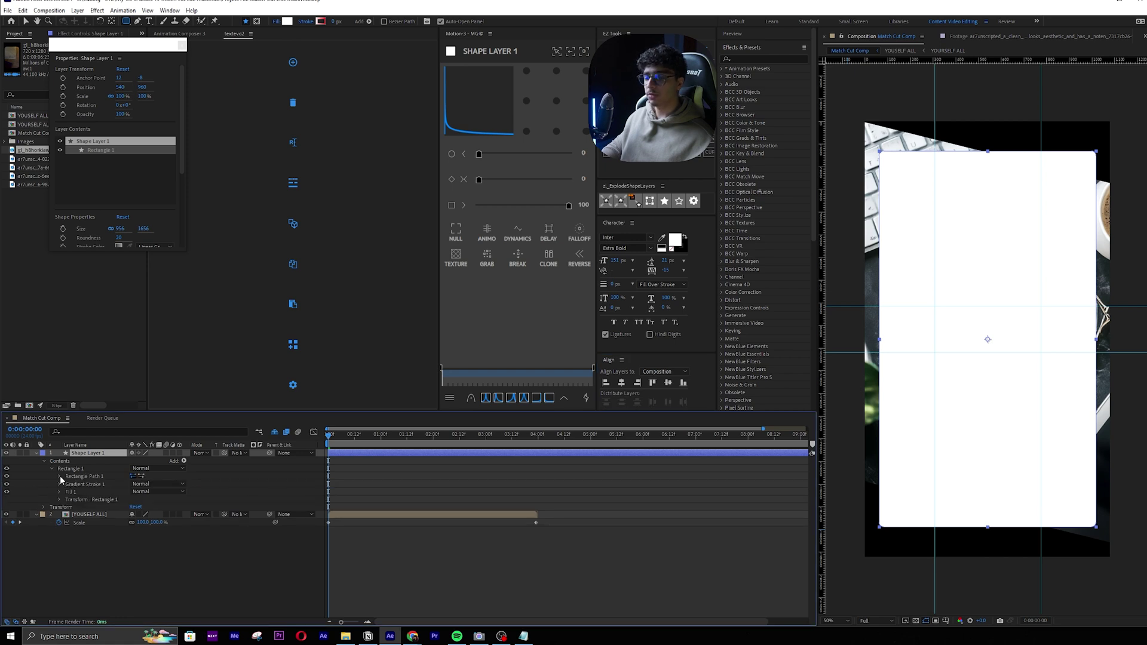
{"action": "left_click", "coordinate": [60, 477]}
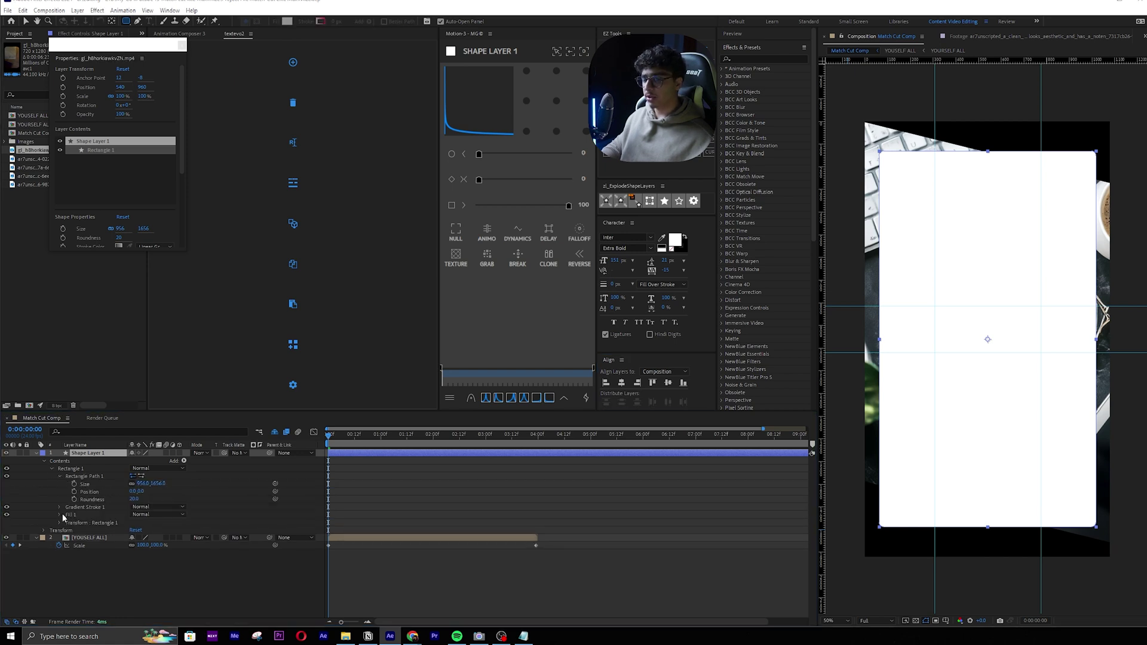
{"action": "left_click_drag", "start_coordinate": [133, 499], "coordinate": [200, 498]}
{"action": "key", "text": "s"}
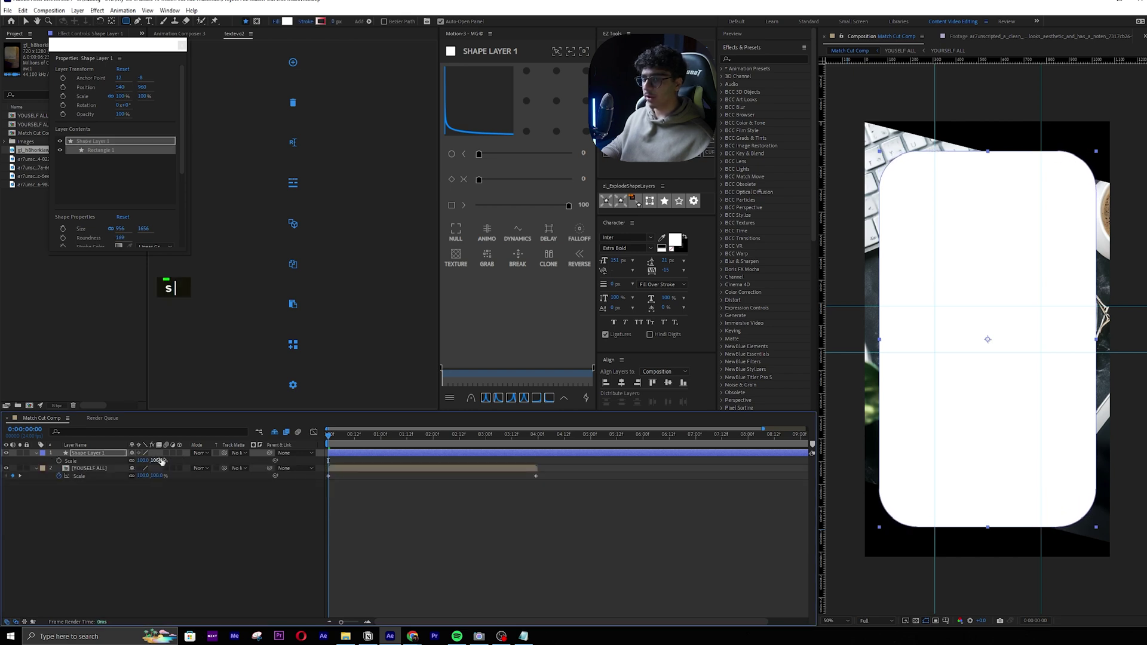
{"action": "mouse_move", "coordinate": [159, 461]}
{"action": "left_mouse_down"}
{"action": "mouse_move", "coordinate": [141, 460]}
{"action": "mouse_move", "coordinate": [151, 460]}
{"action": "left_mouse_up"}
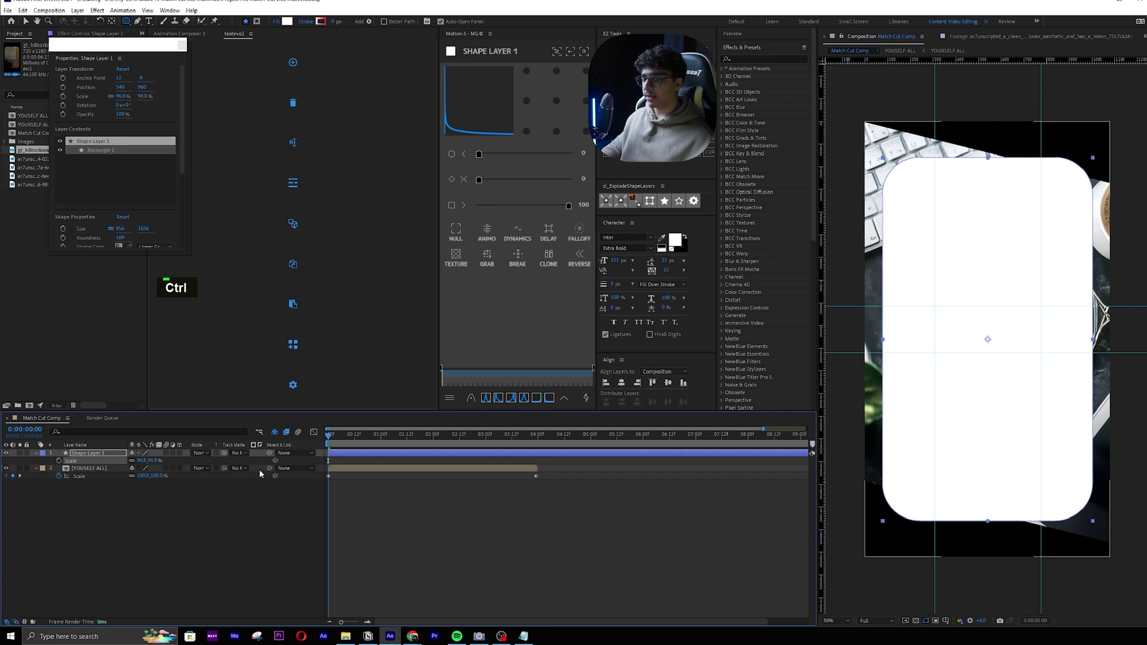
{"action": "left_click", "coordinate": [118, 468]}
{"action": "left_click", "coordinate": [181, 45]}
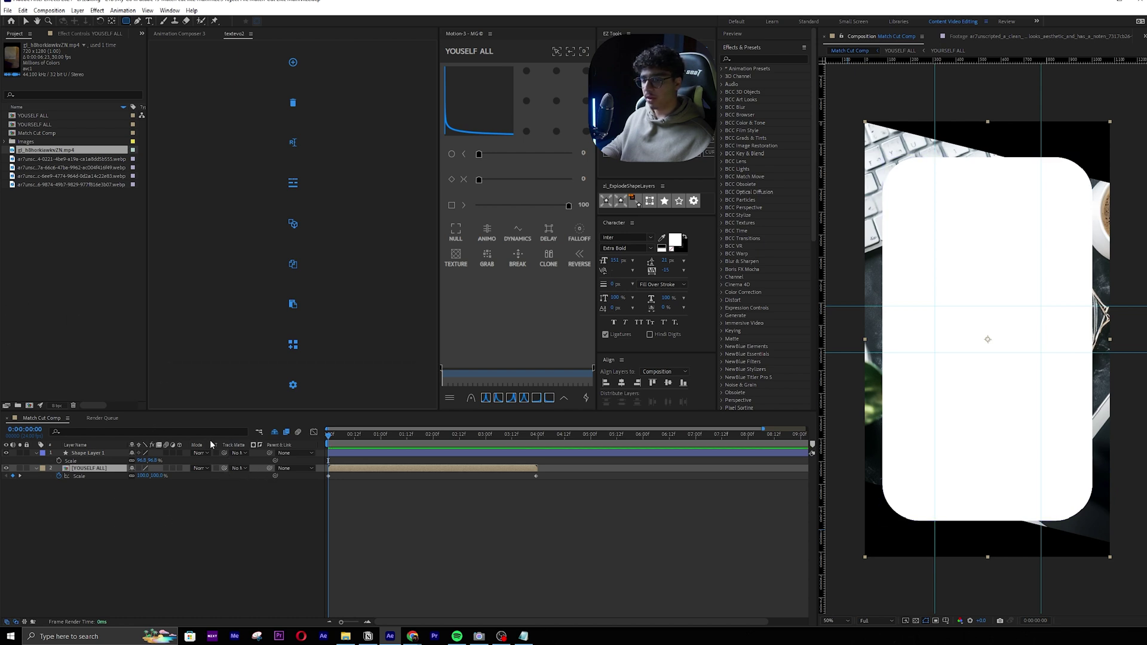
{"action": "left_click", "coordinate": [15, 621]}
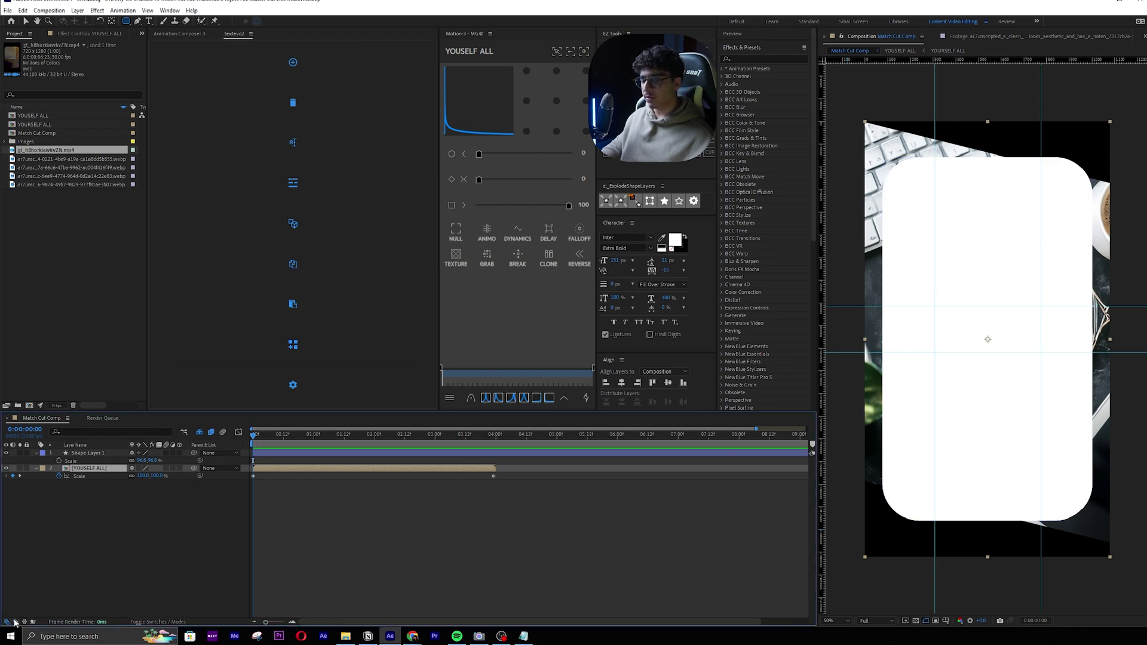
{"action": "double_click", "coordinate": [7, 621]}
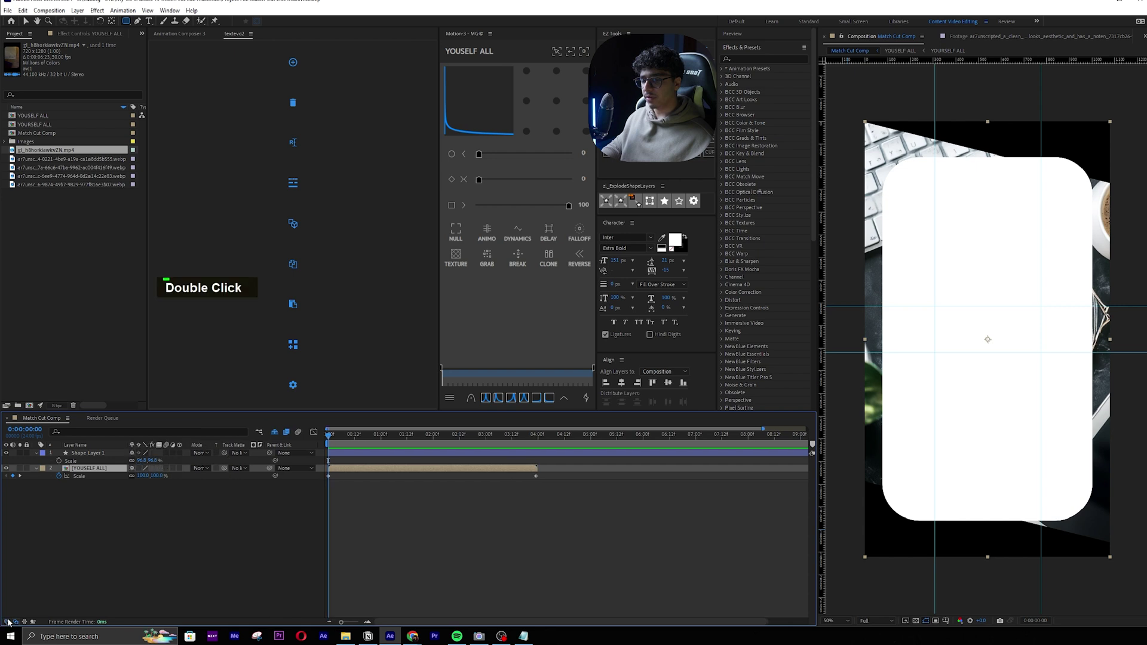
{"action": "left_click", "coordinate": [18, 623]}
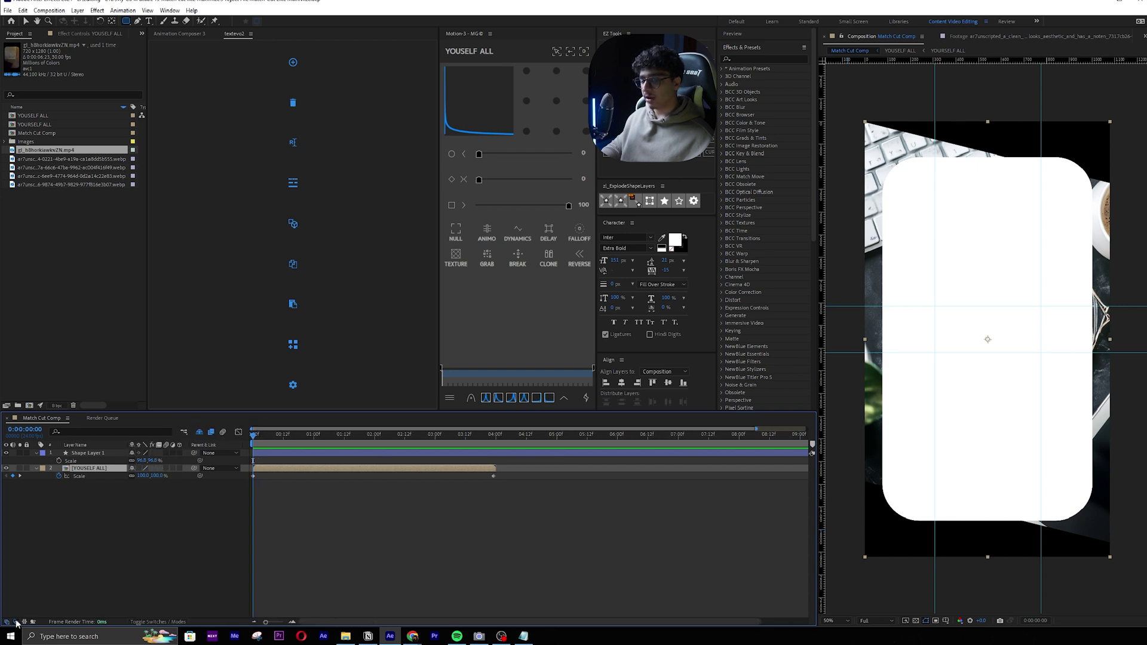
{"action": "left_click", "coordinate": [17, 622]}
{"action": "right_click", "coordinate": [235, 447]}
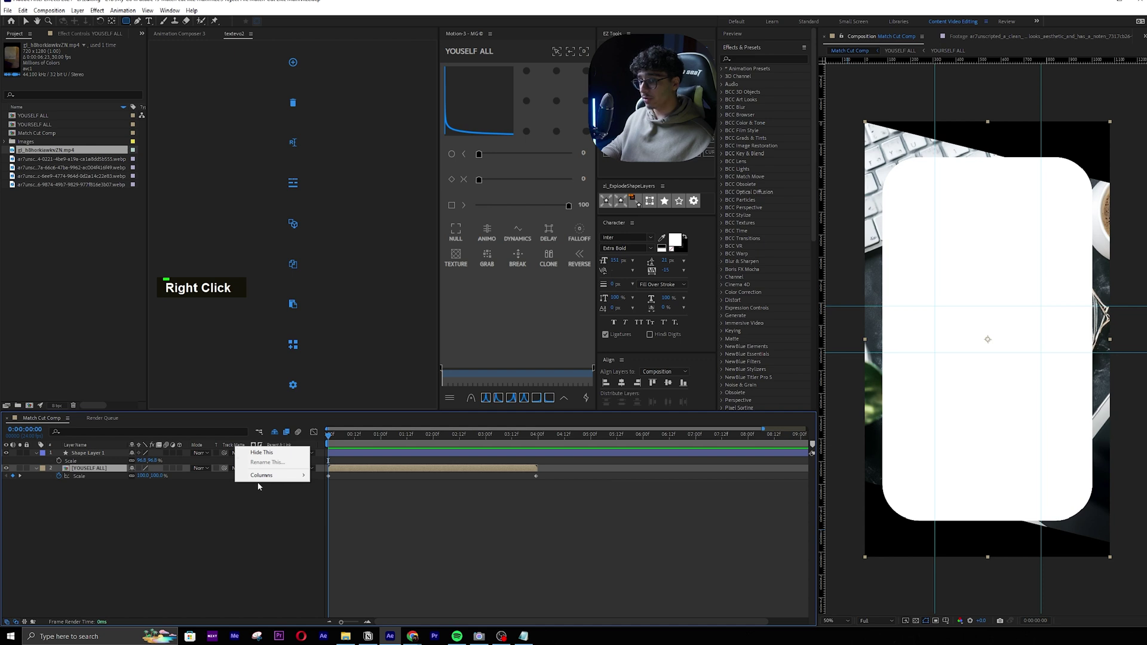
{"action": "mouse_move", "coordinate": [264, 476]}
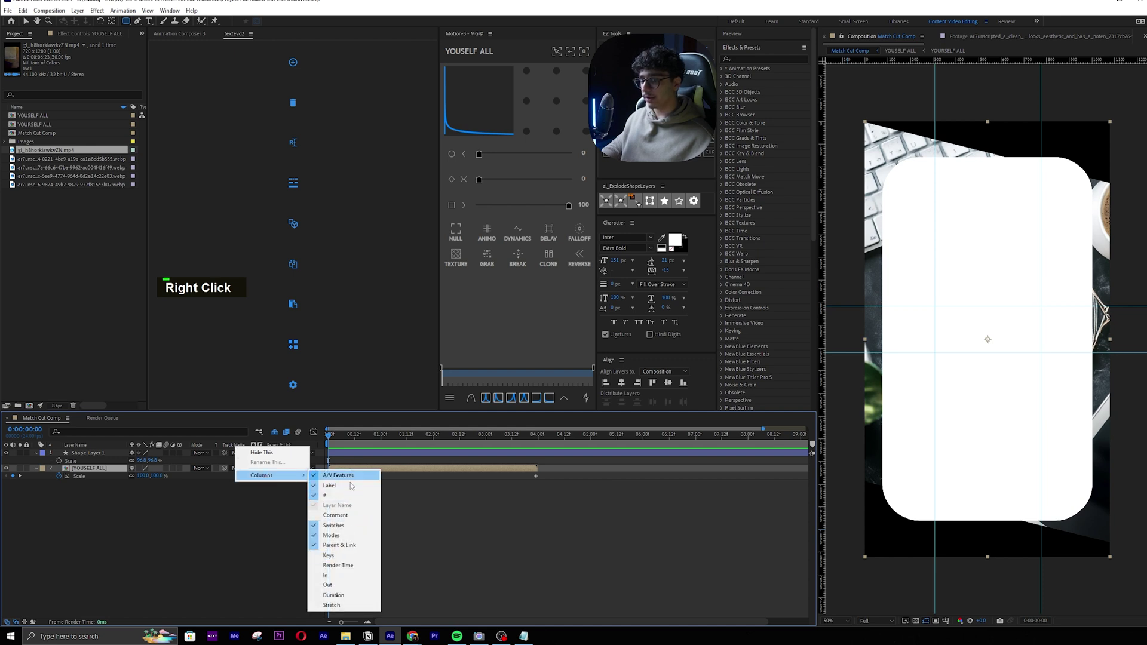
{"action": "left_click", "coordinate": [338, 475]}
{"action": "right_click", "coordinate": [203, 443]}
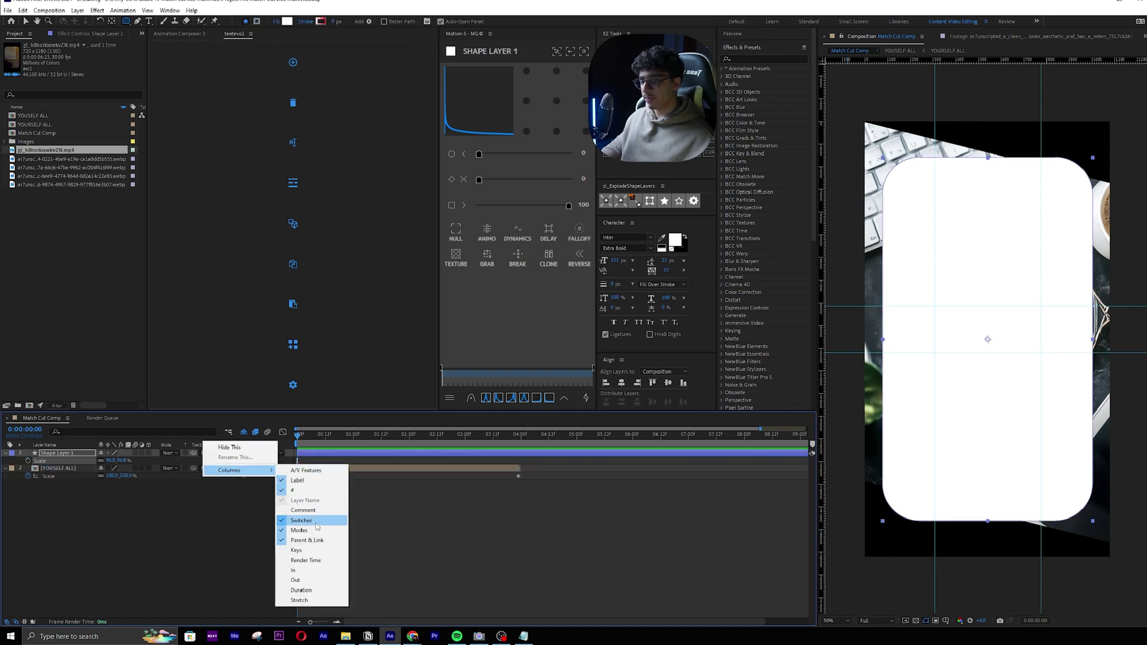
{"action": "left_click", "coordinate": [305, 470]}
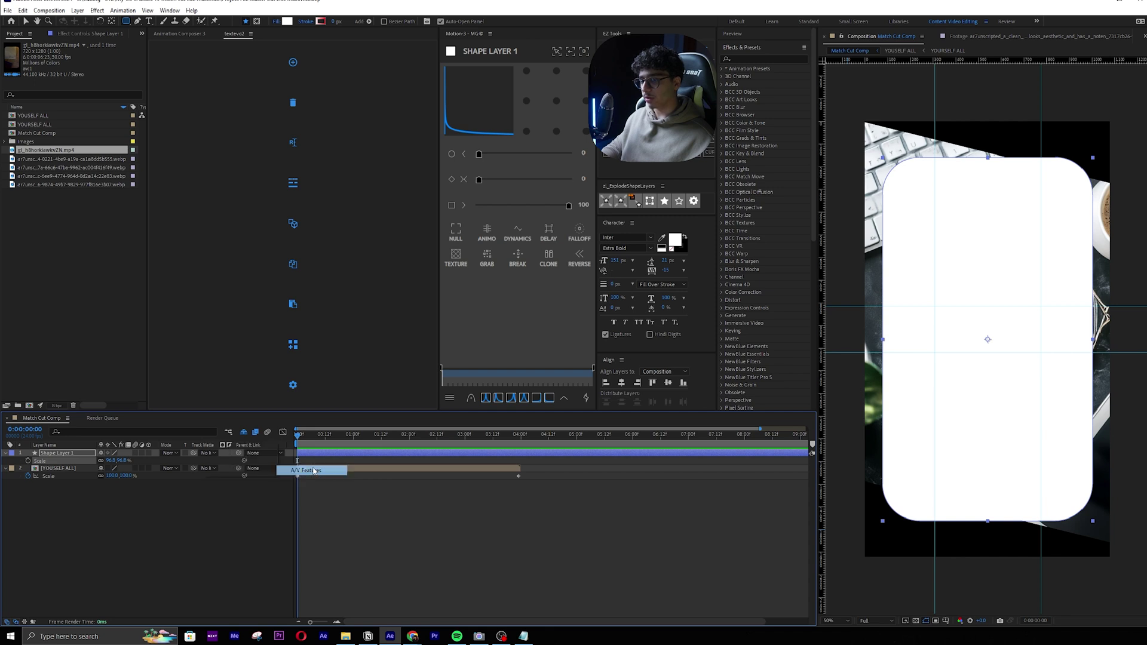
Step: Set Shape Layer 1 as the track matte of the YOUSELF ALL layer and play back the masked sequence
{"action": "left_click", "coordinate": [214, 503]}
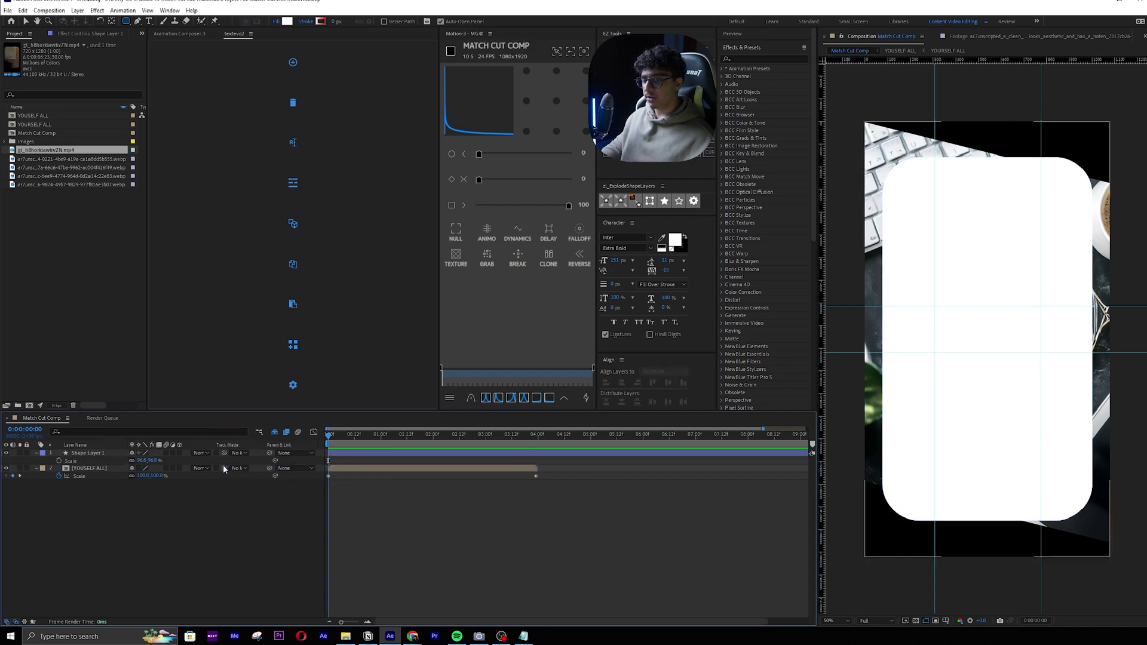
{"action": "left_click_drag", "start_coordinate": [224, 468], "coordinate": [105, 451]}
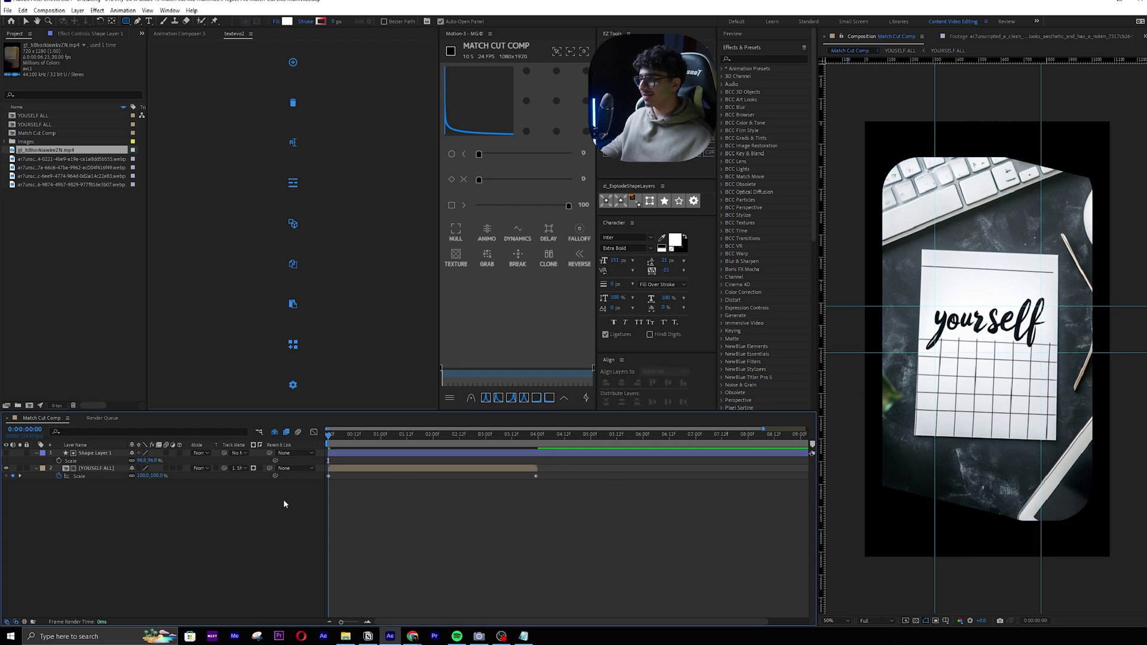
{"action": "left_click", "coordinate": [95, 468]}
{"action": "key", "text": "space"}
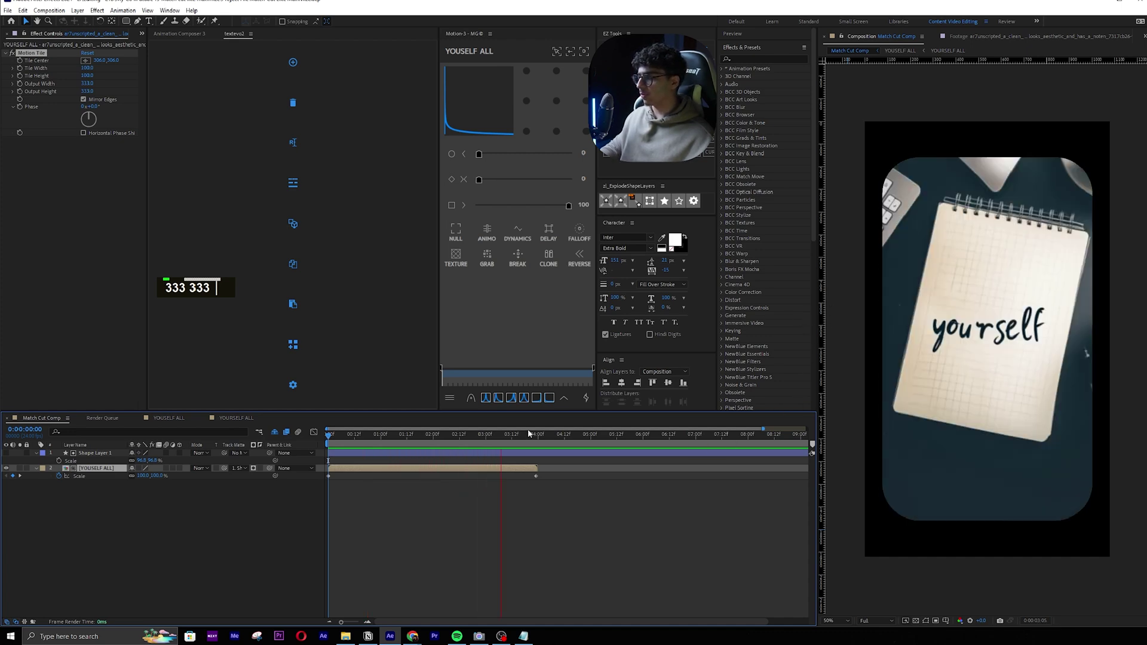
{"action": "key", "text": "space"}
Step: Add a new adjustment layer above Shape Layer 1 in Match Cut Comp
{"action": "left_click", "coordinate": [392, 454]}
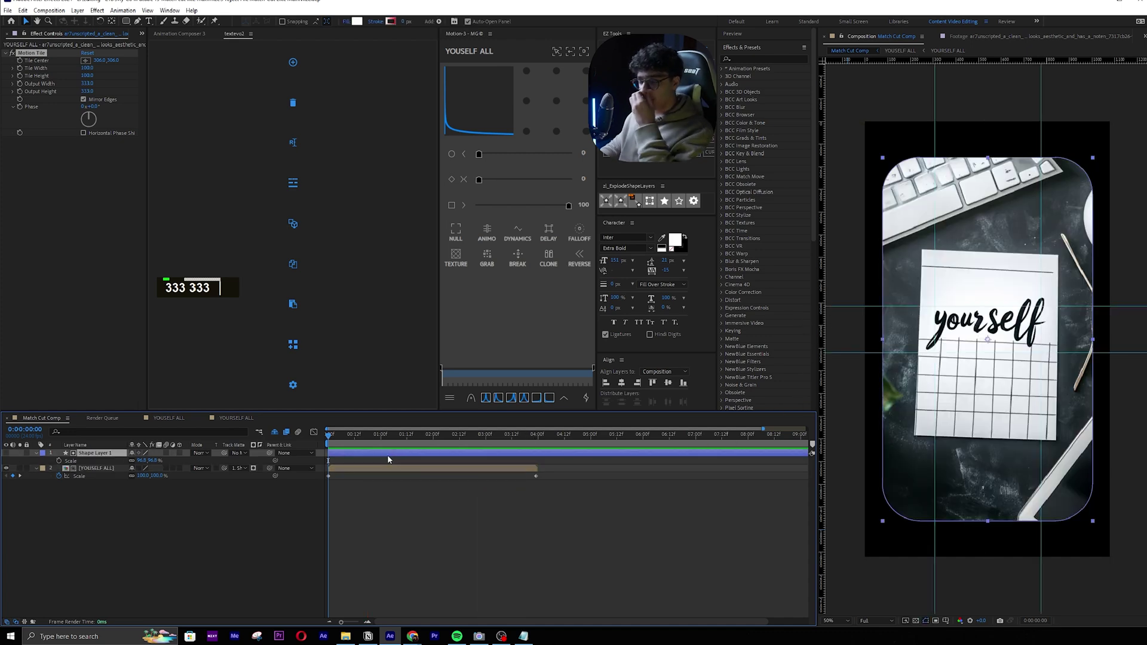
{"action": "left_click", "coordinate": [399, 524]}
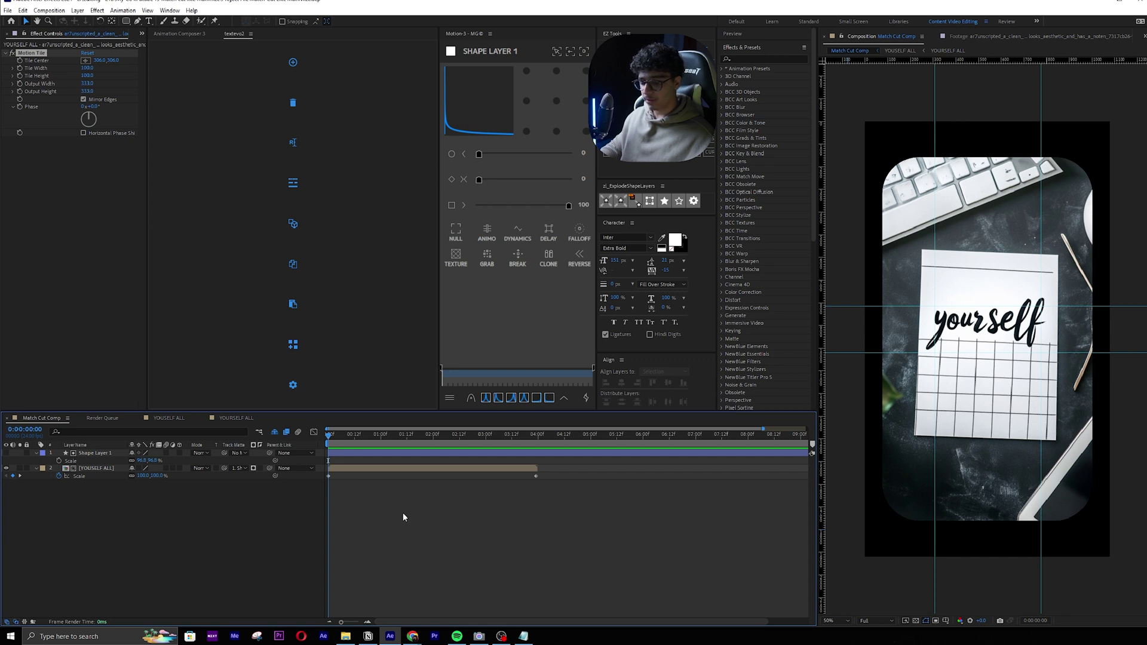
{"action": "key", "text": "ctrl+alt+y"}
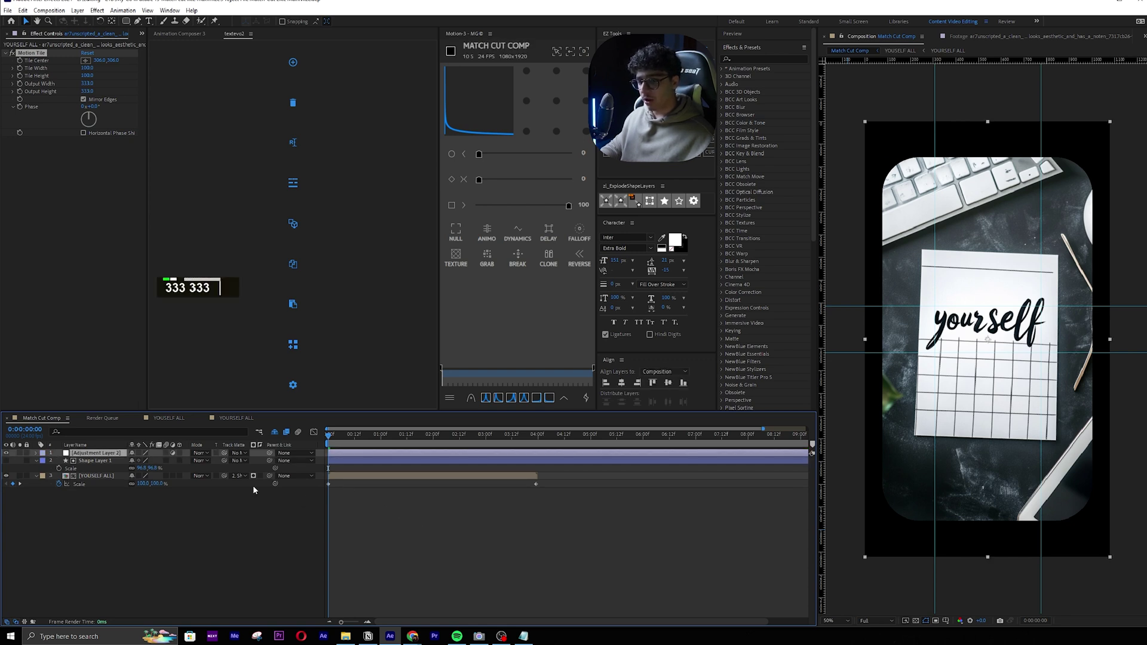
Step: Move the adjustment layer directly beneath Shape Layer 1 and apply the CC Vignette effect to it
{"action": "left_click_drag", "start_coordinate": [105, 457], "coordinate": [110, 482]}
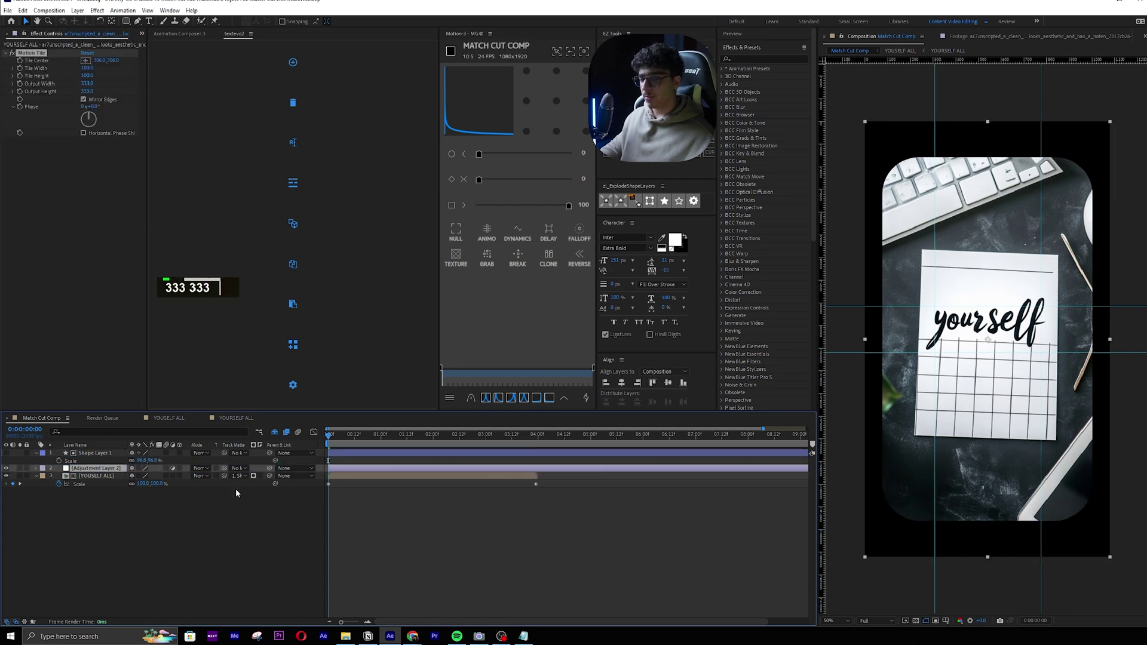
{"action": "key", "text": "ctrl+space"}
{"action": "type", "text": "vv"}
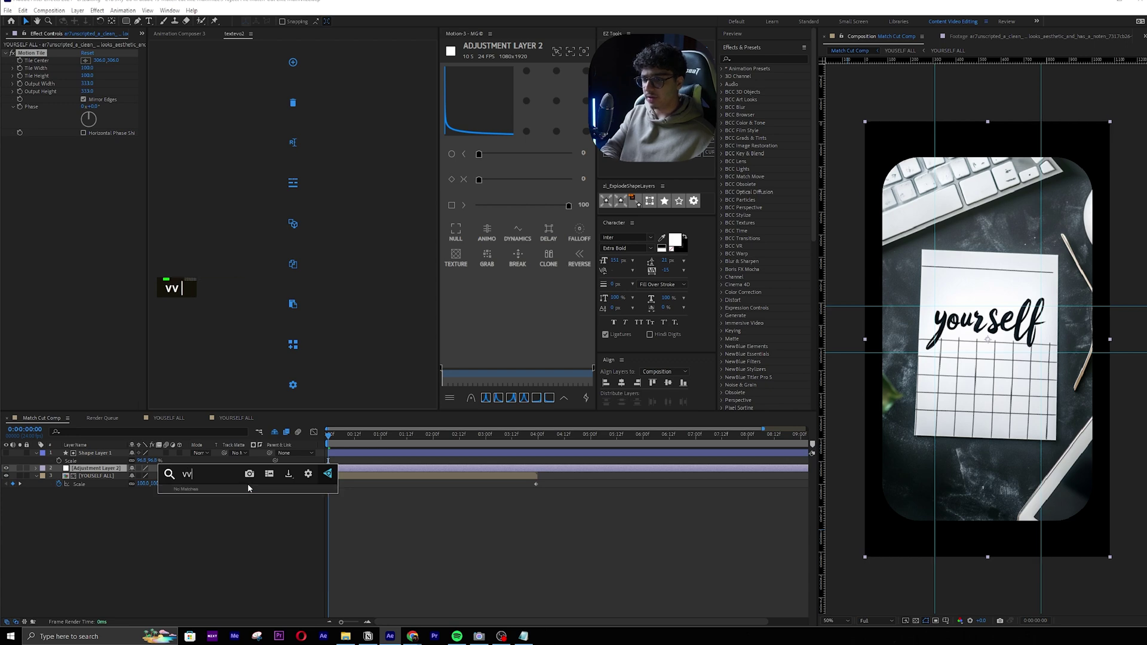
{"action": "key", "text": "BackSpace"}
{"action": "key", "text": "BackSpace"}
{"action": "type", "text": "cc vi"}
{"action": "key", "text": "Return"}
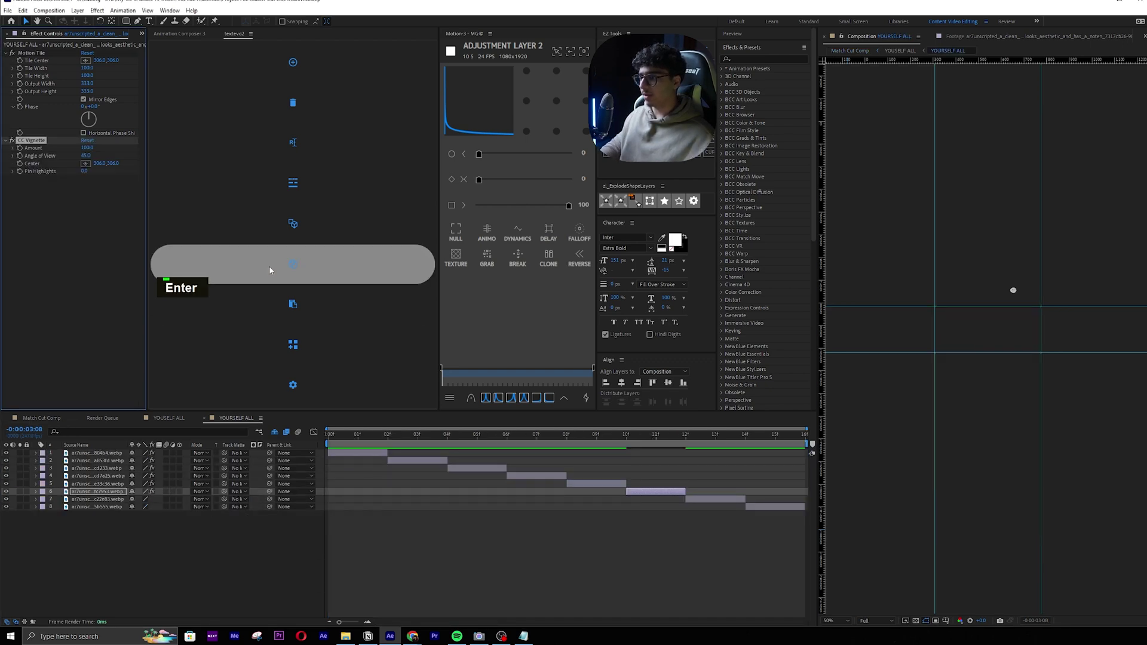
Step: Set the CC Vignette Amount to about 37 with a wider Angle of View, and preview the sequence
{"action": "left_click_drag", "start_coordinate": [85, 61], "coordinate": [542, 84]}
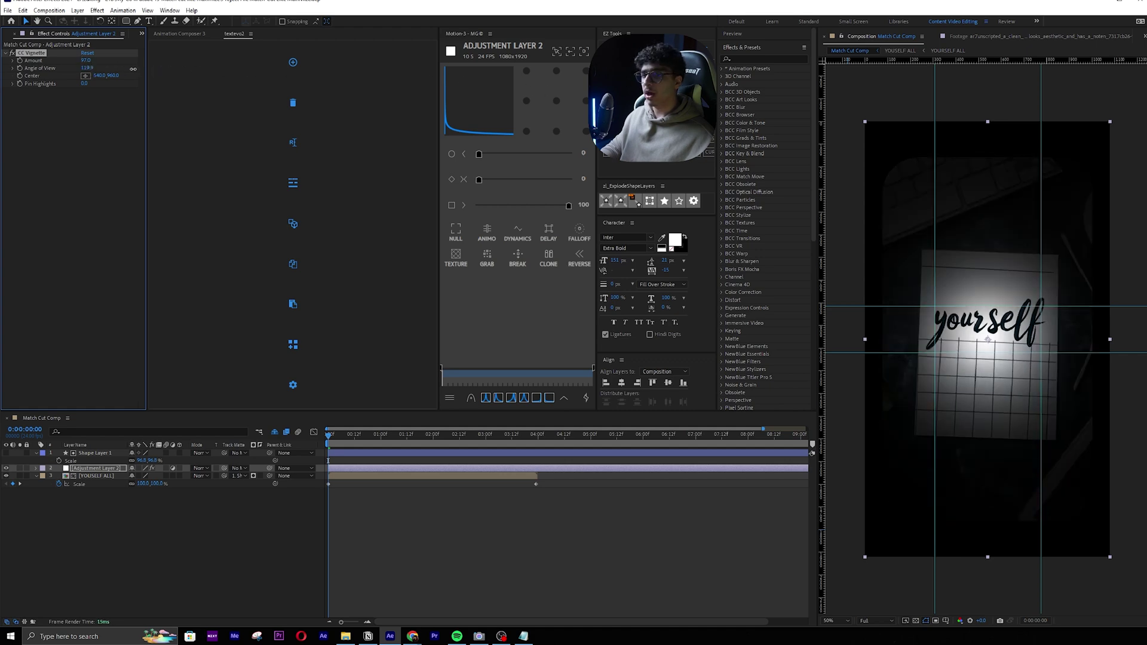
{"action": "left_click_drag", "start_coordinate": [133, 69], "coordinate": [180, 80]}
{"action": "left_click_drag", "start_coordinate": [86, 60], "coordinate": [48, 66]}
{"action": "key", "text": "space"}
{"action": "key", "text": "space"}
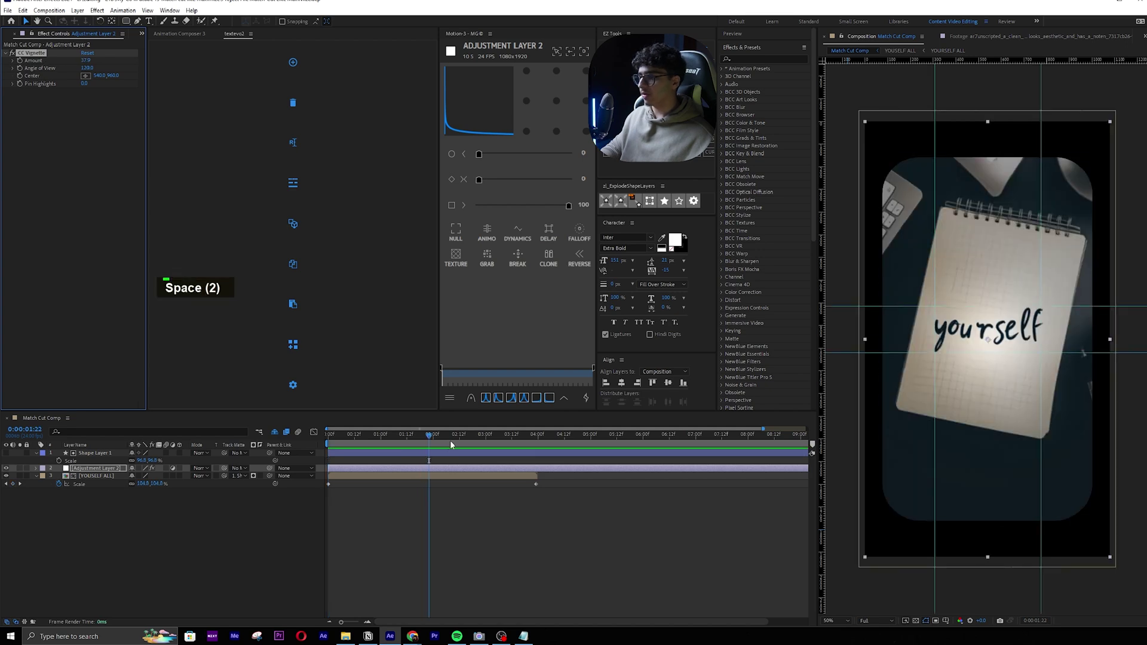
{"action": "left_click_drag", "start_coordinate": [450, 440], "coordinate": [505, 443]}
{"action": "key", "text": "space"}
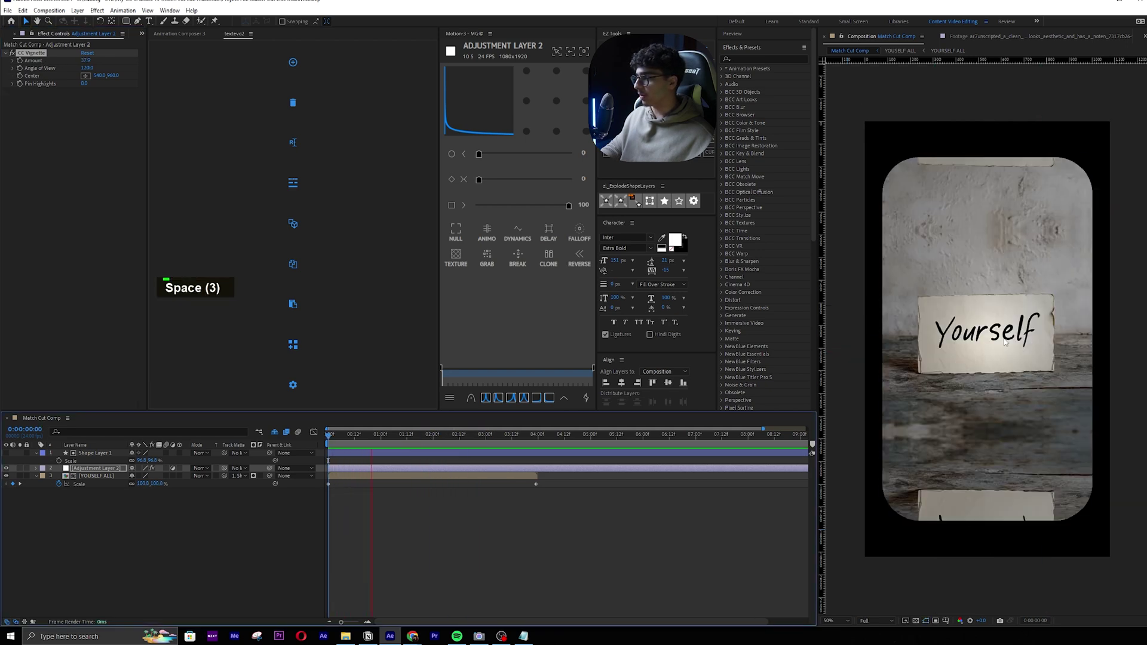
{"action": "key", "text": "space"}
{"action": "key", "text": "space"}
{"action": "key", "text": "space"}
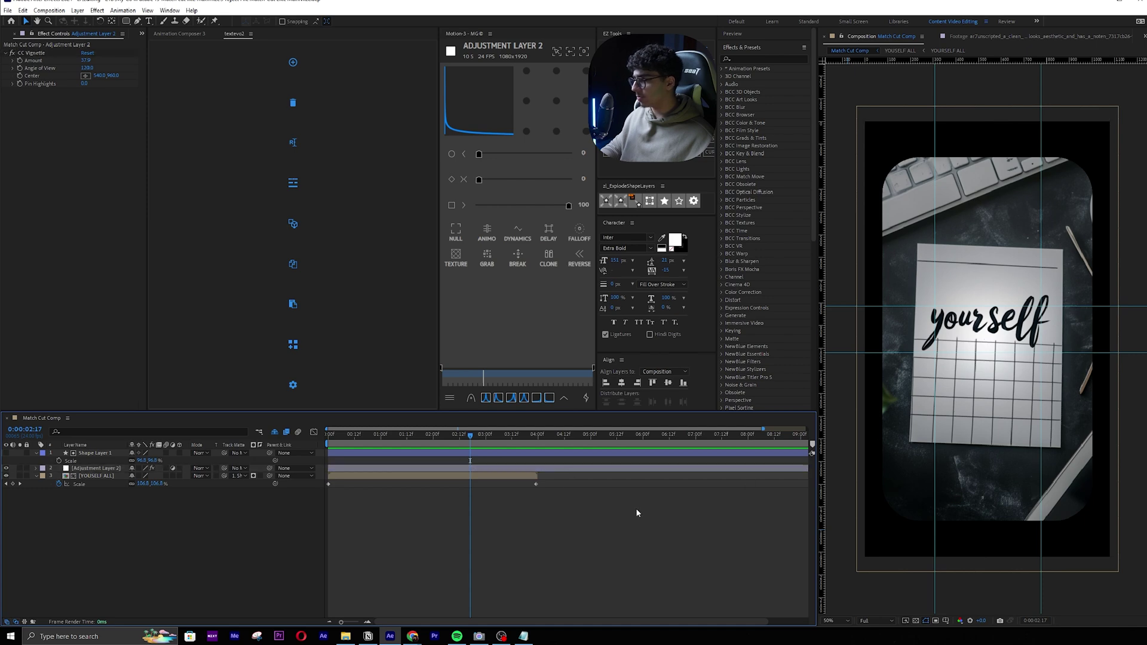
Step: Scale the image with the keyboard and grid paper down slightly inside the nested comp and return to Match Cut Comp
{"action": "double_click", "coordinate": [485, 476]}
{"action": "double_click", "coordinate": [652, 471]}
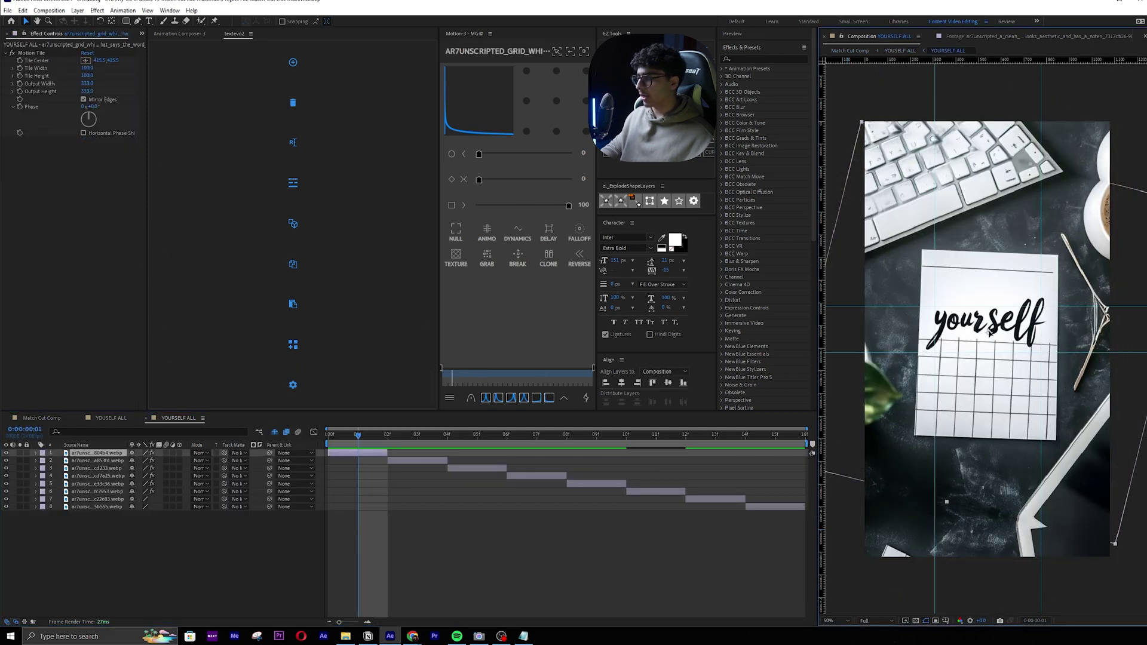
{"action": "key", "text": "s"}
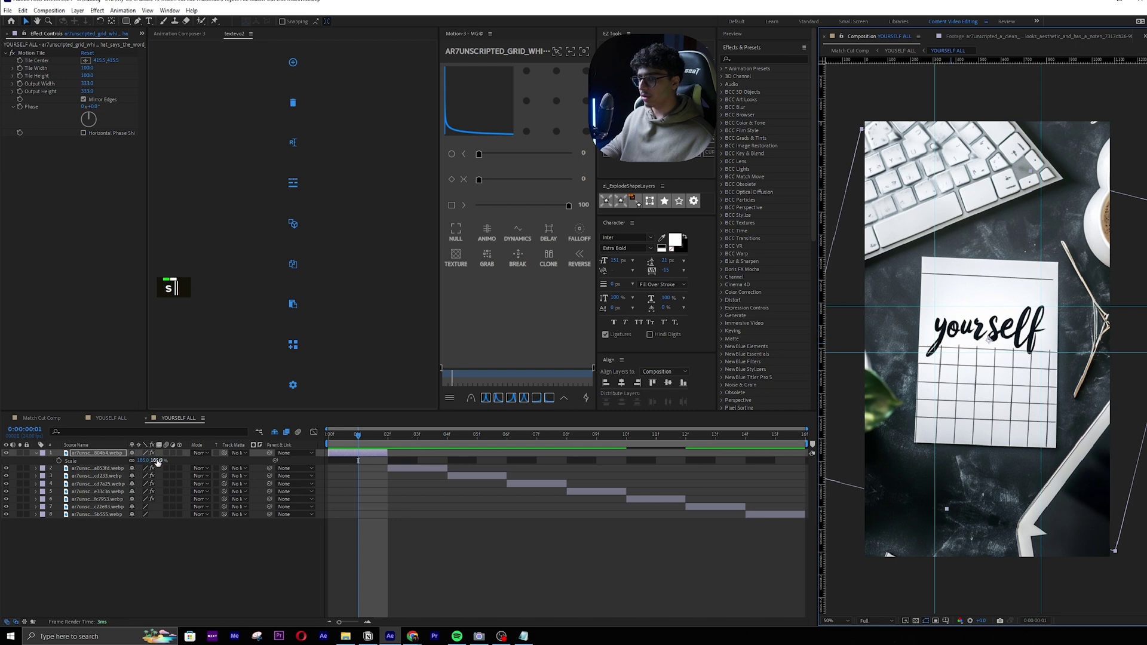
{"action": "left_click_drag", "start_coordinate": [157, 462], "coordinate": [50, 457]}
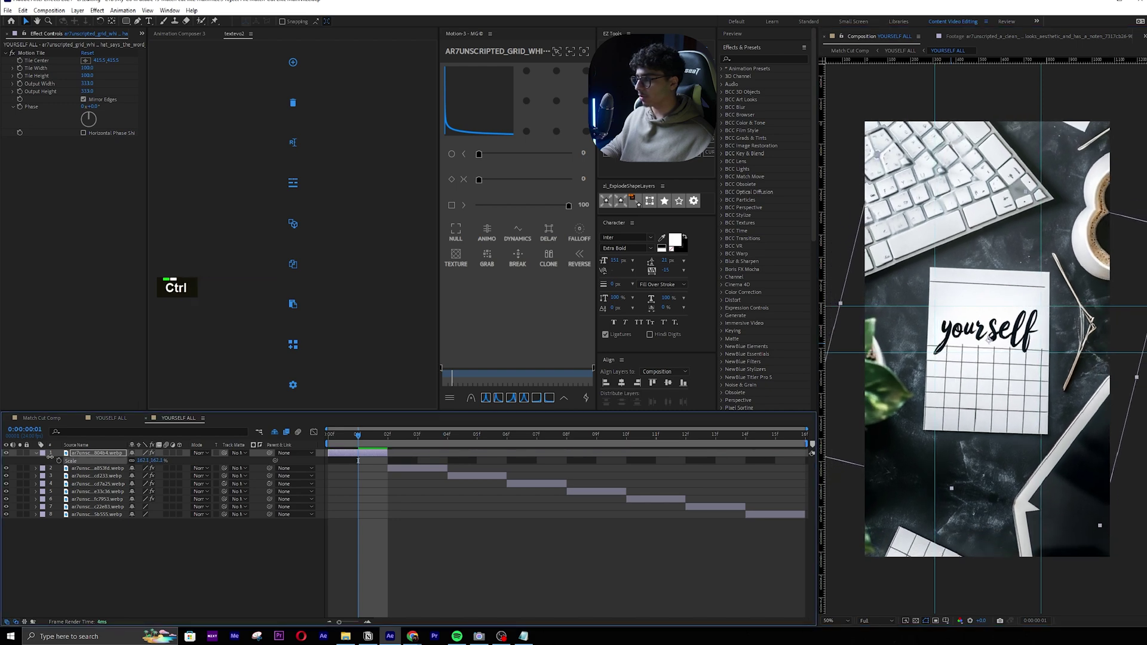
{"action": "left_click", "coordinate": [43, 418]}
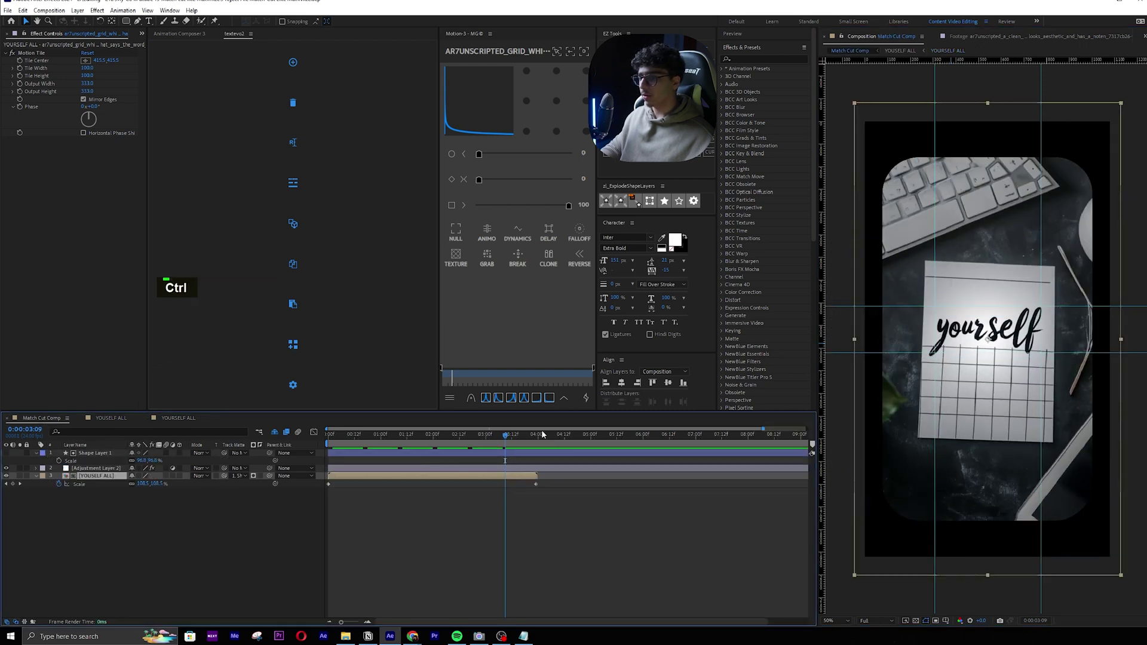
Step: Scale the spiral notebook image down slightly inside the nested comp and return to Match Cut Comp
{"action": "left_click", "coordinate": [497, 442]}
{"action": "left_click_drag", "start_coordinate": [497, 445], "coordinate": [499, 442]}
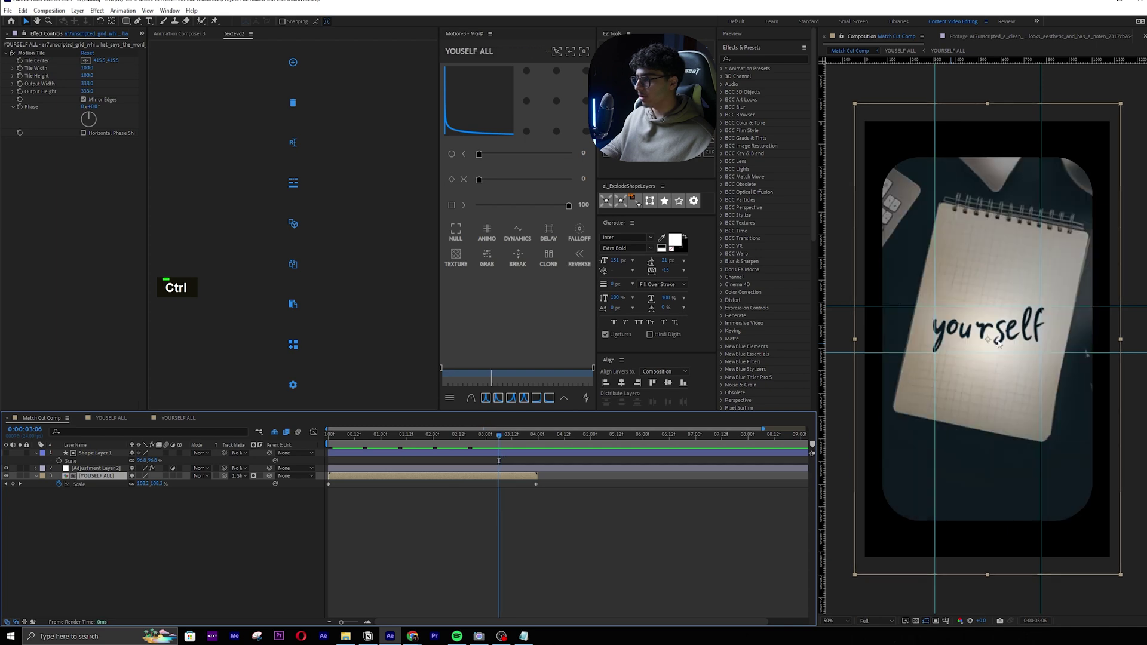
{"action": "double_click", "coordinate": [500, 476]}
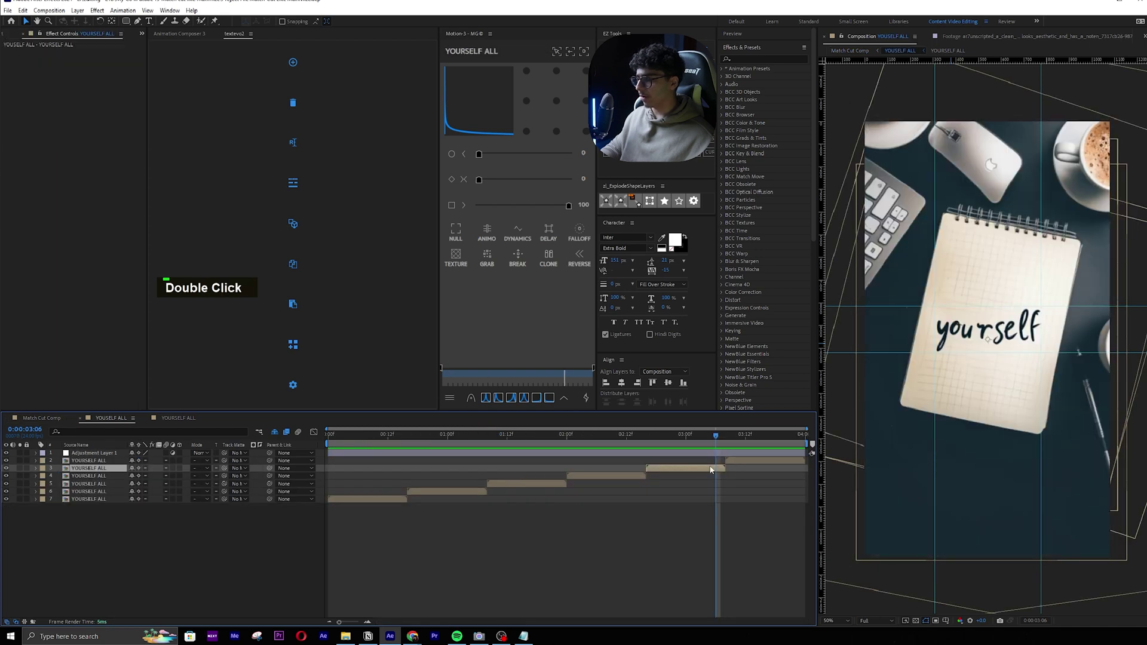
{"action": "left_click", "coordinate": [139, 522], "text": "ctrl"}
{"action": "left_click", "coordinate": [51, 418]}
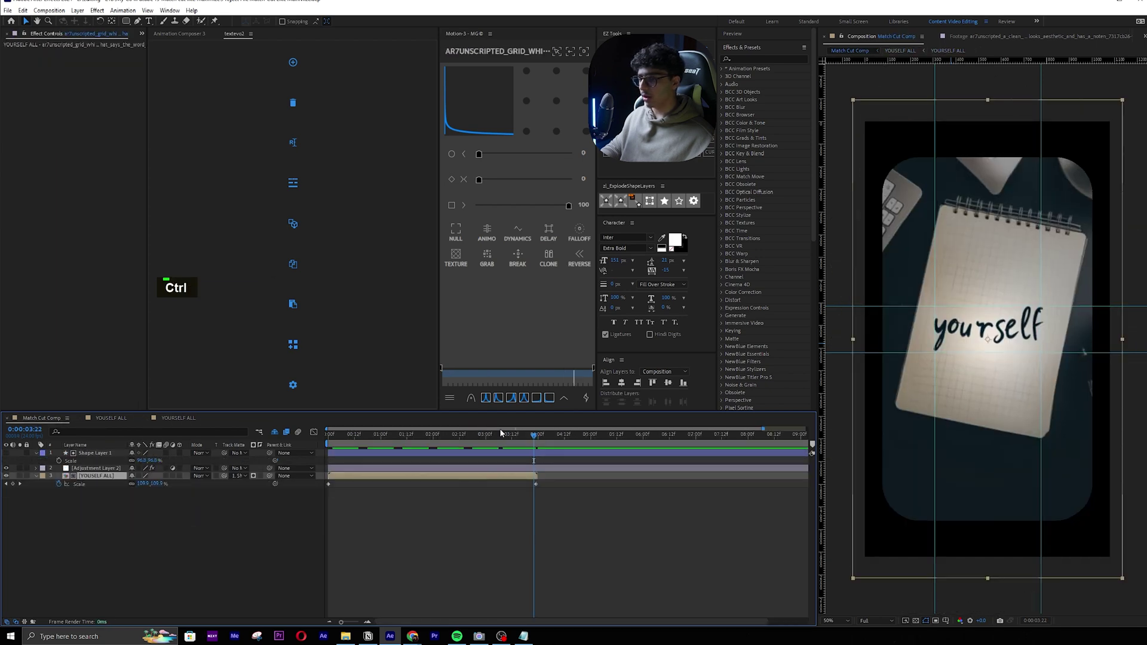
Step: Play back the adjusted match-cut sequence from the start and save the project
{"action": "key", "text": "space"}
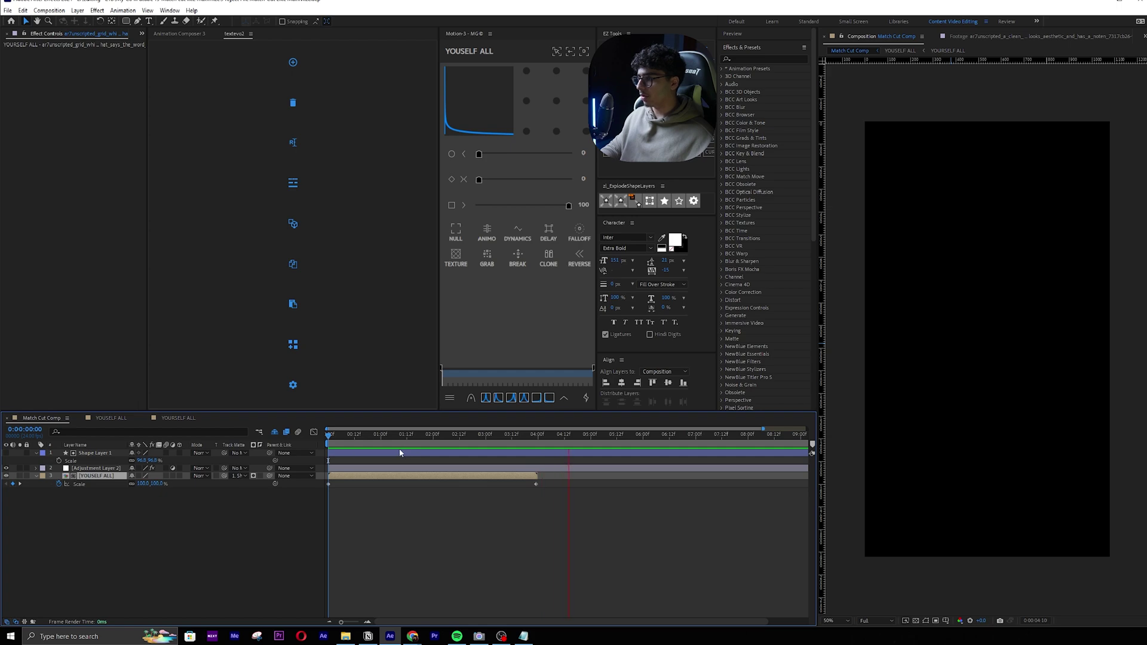
{"action": "key", "text": "space"}
{"action": "key", "text": "space"}
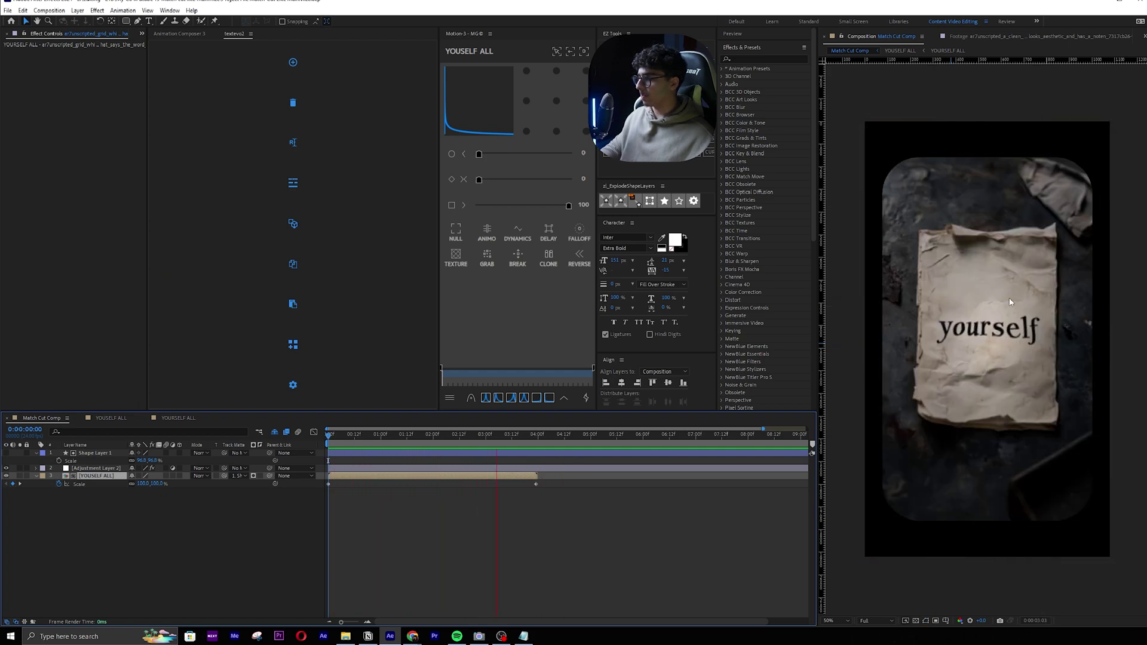
{"action": "key", "text": "space"}
{"action": "left_click_drag", "start_coordinate": [546, 436], "coordinate": [241, 454]}
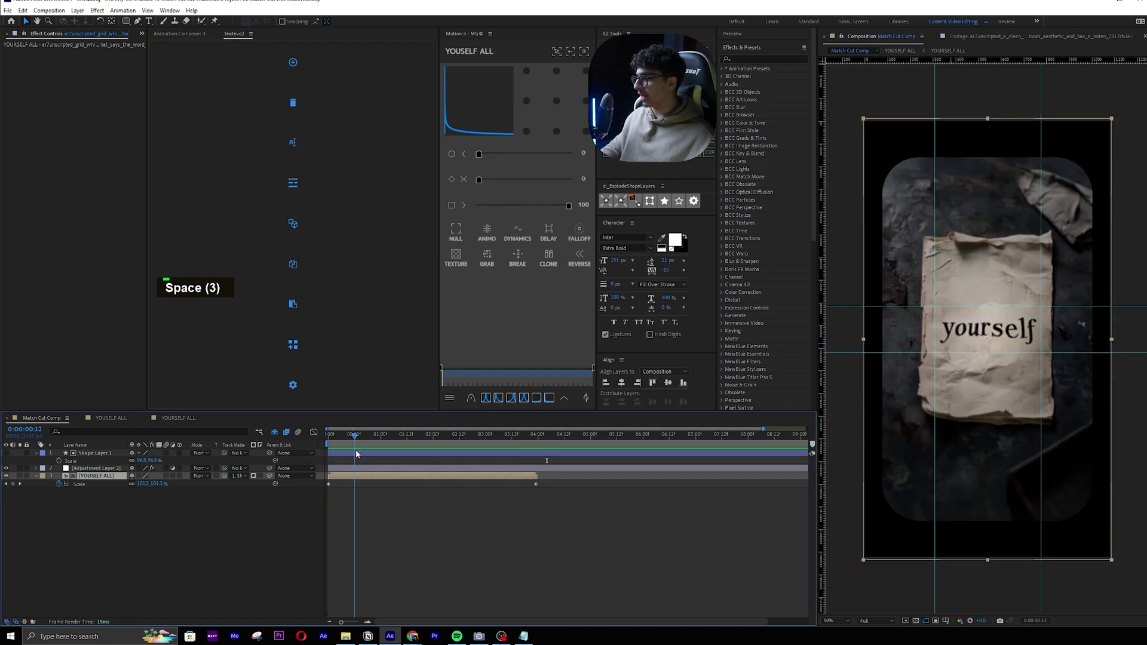
{"action": "key", "text": "ctrl+s"}
Step: Step through the sequence's last frames around 0:00:03:20 and play the composition back past its end
{"action": "key", "text": "Page_Down"}
{"action": "key", "text": "Page_Down"}
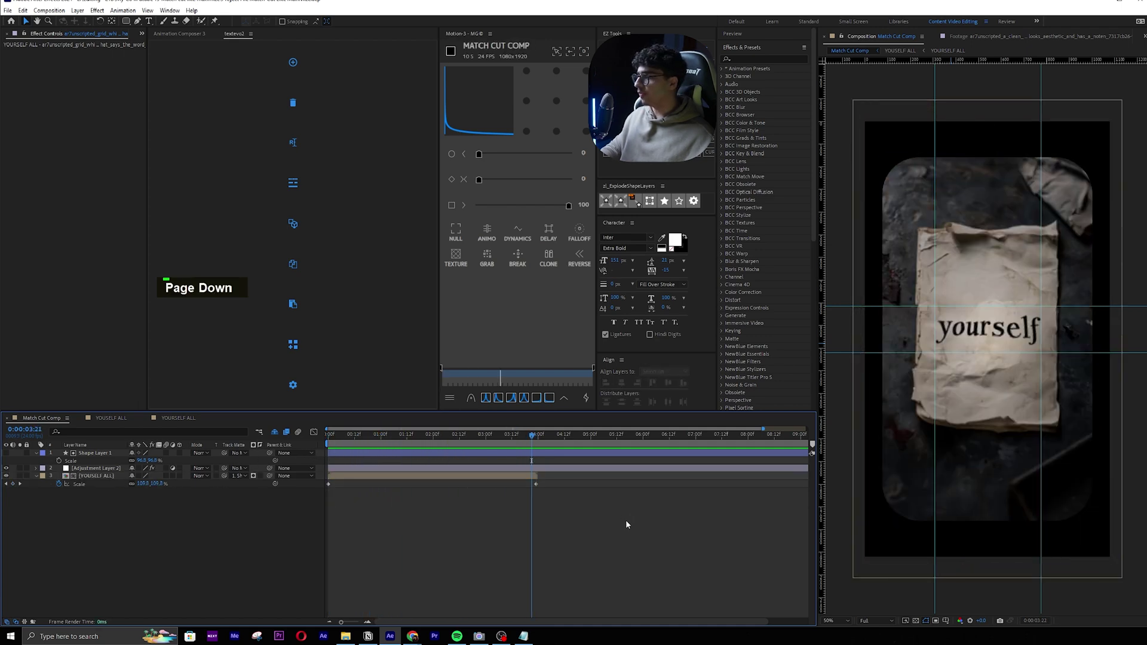
{"action": "left_click_drag", "start_coordinate": [536, 439], "coordinate": [529, 442]}
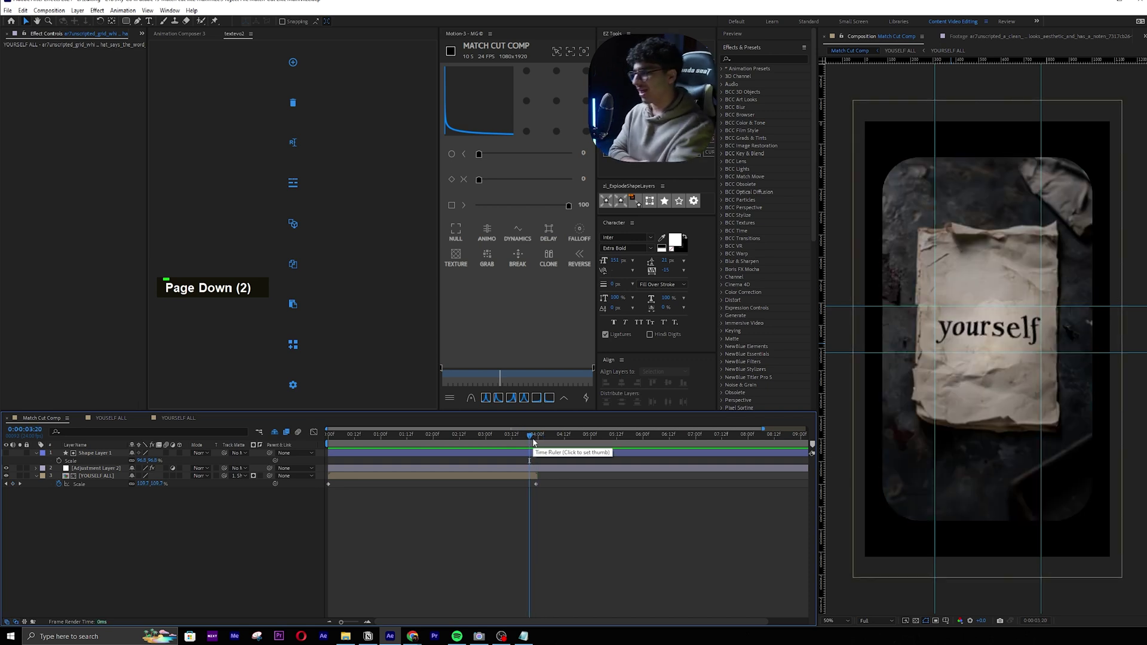
{"action": "key", "text": "Page_Down"}
{"action": "key", "text": "Page_Down"}
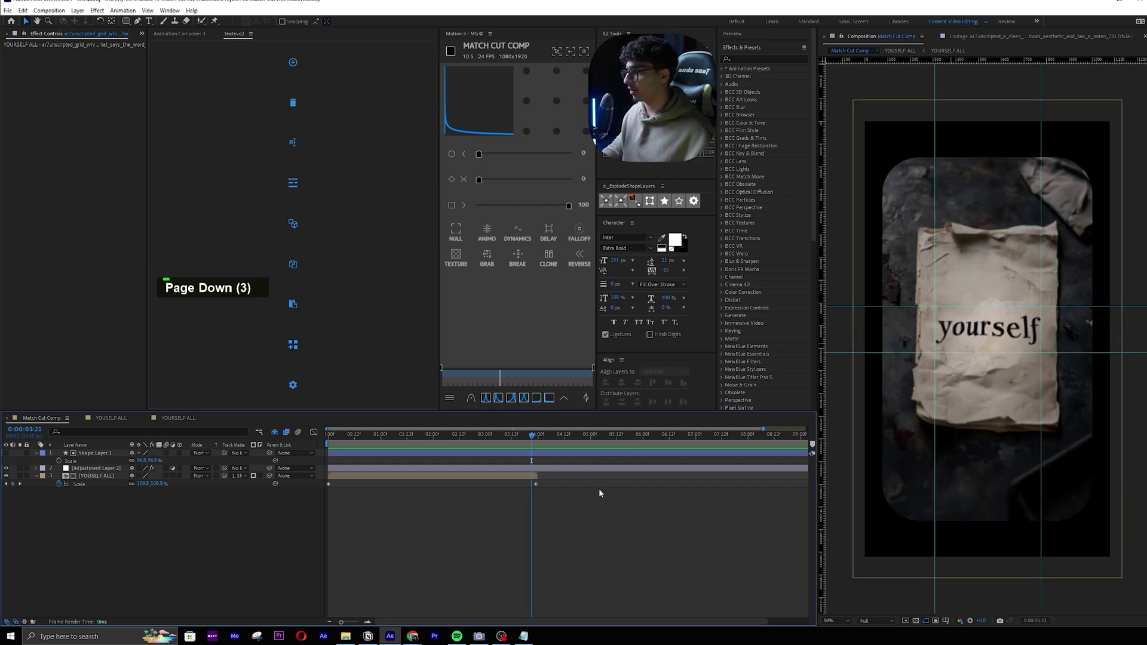
{"action": "key", "text": "space"}
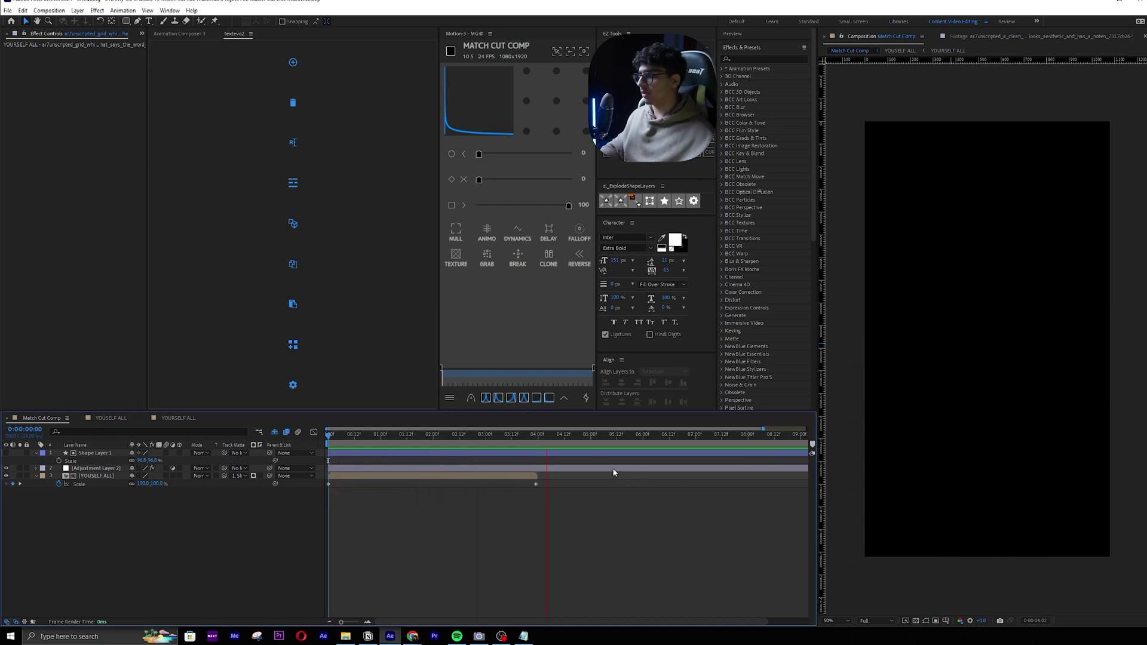
Step: Add the overhead desktop video clip as a new layer, matte it with Shape Layer 1 and scale it to about 128%
{"action": "left_click", "coordinate": [540, 435]}
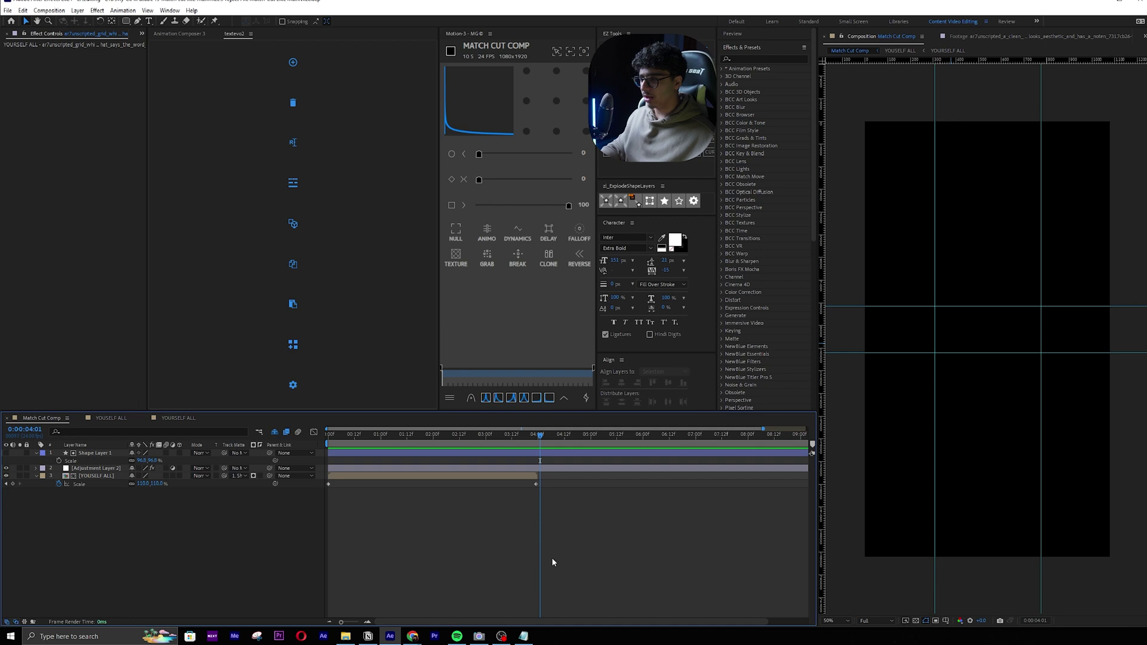
{"action": "left_click", "coordinate": [345, 636]}
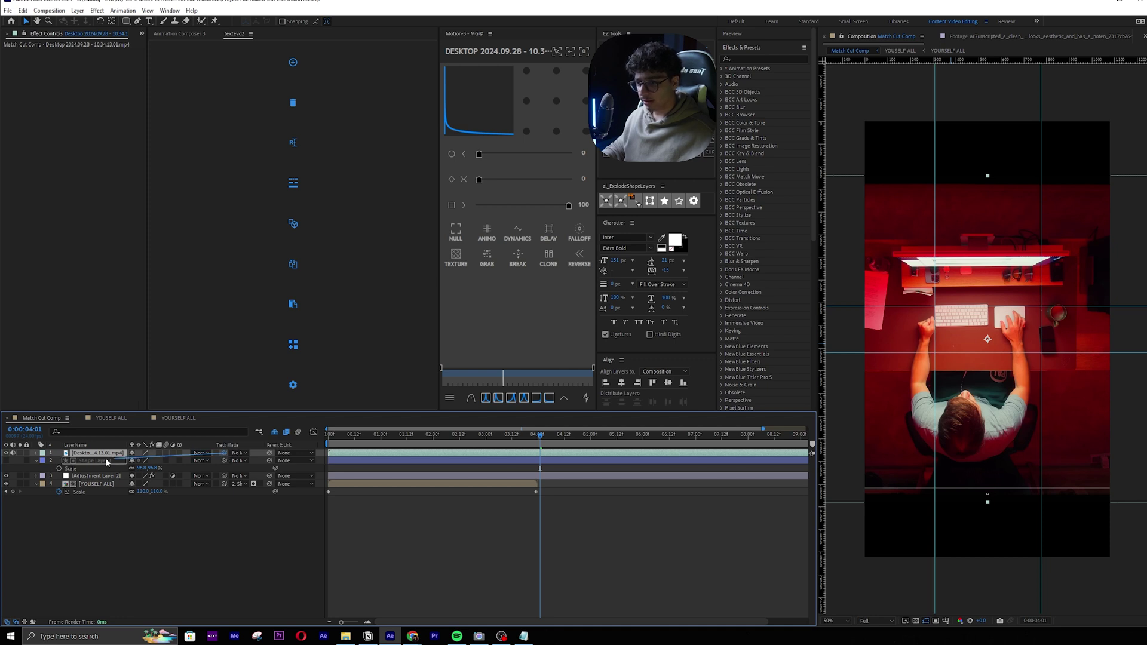
{"action": "left_click_drag", "start_coordinate": [106, 461], "coordinate": [179, 461]}
{"action": "key", "text": "s"}
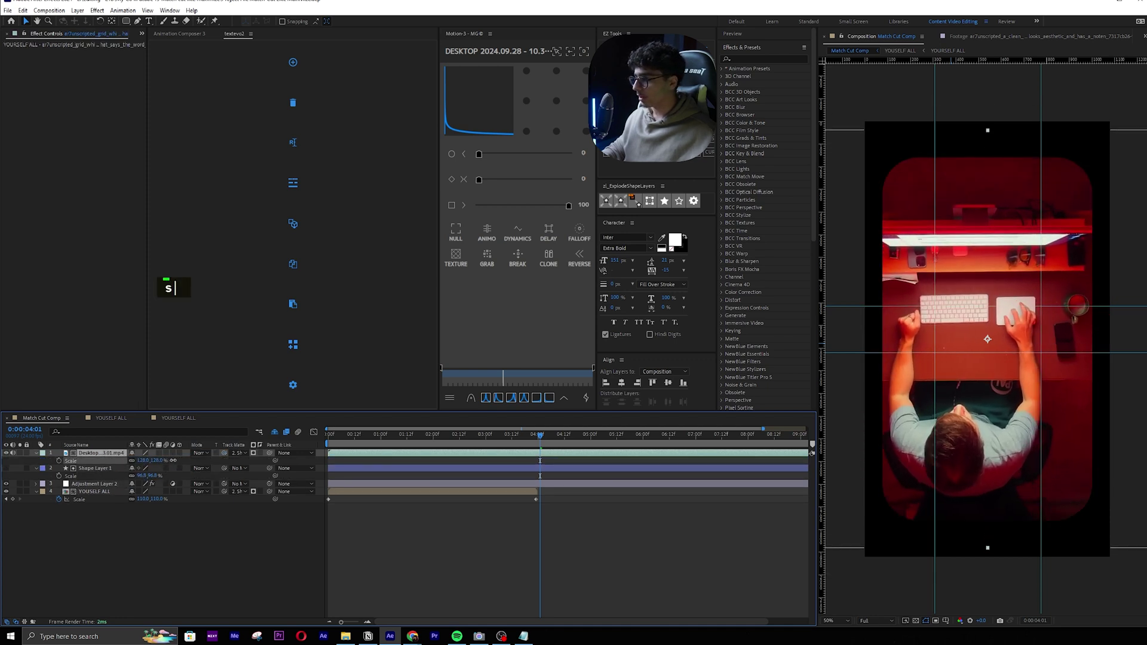
Step: Trim the start of the desktop clip to 0:00:04:01 and move the layer below YOUSELF ALL
{"action": "scroll", "coordinate": [610, 467], "scroll_direction": "right", "scroll_amount": 1}
{"action": "key", "text": "alt+bracketleft"}
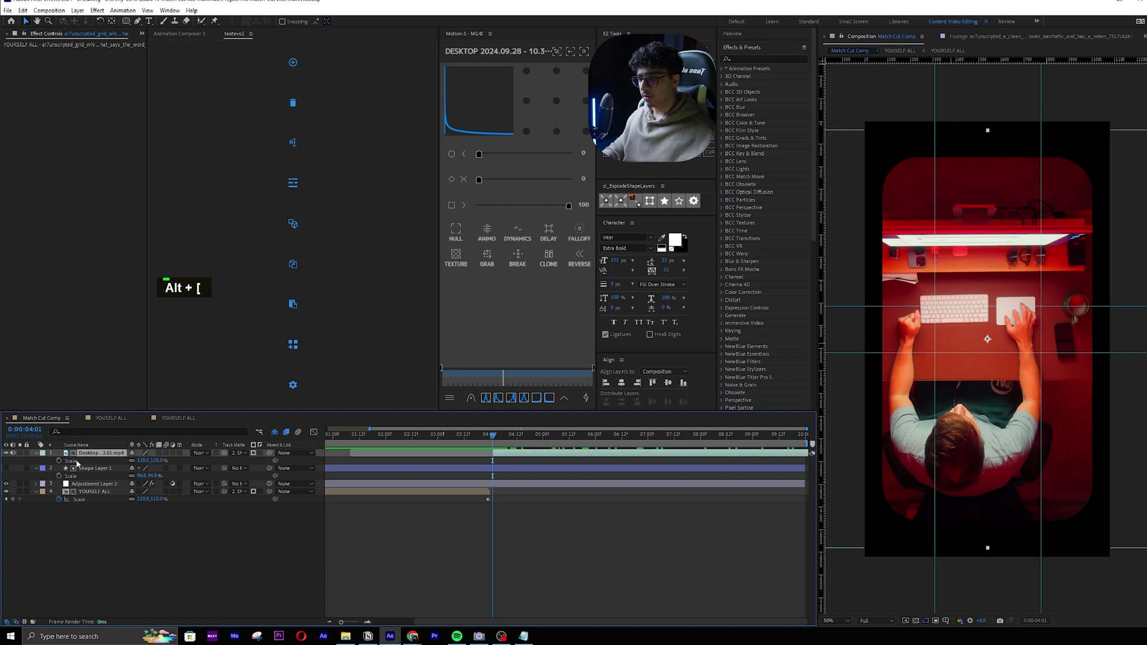
{"action": "left_click_drag", "start_coordinate": [92, 455], "coordinate": [98, 501]}
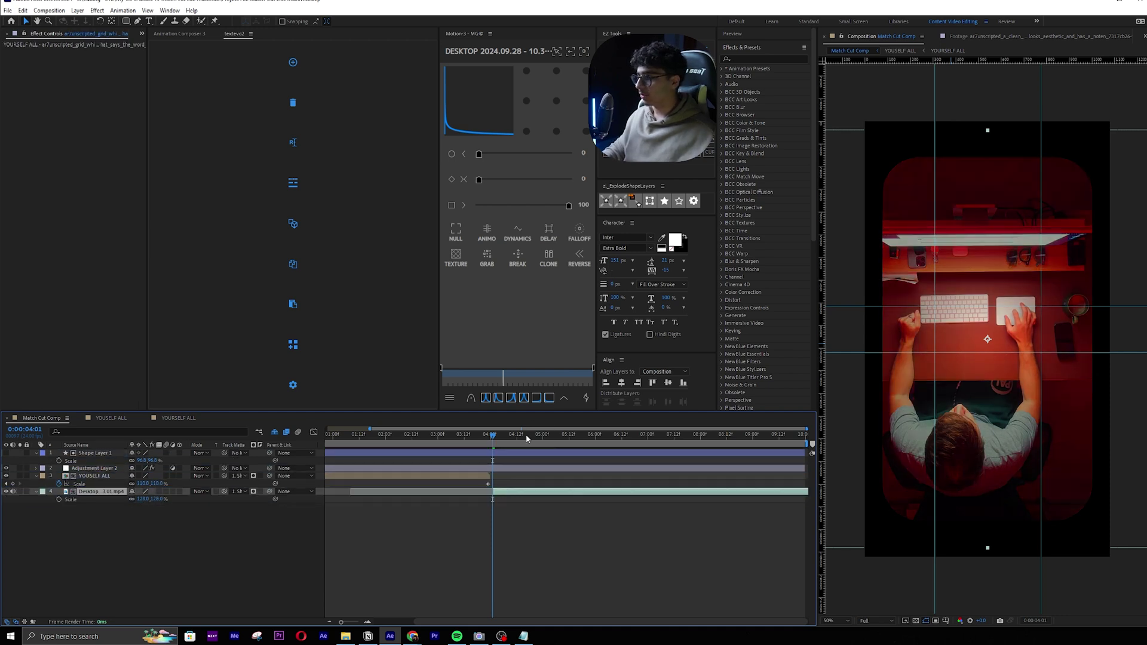
{"action": "left_click", "coordinate": [395, 456]}
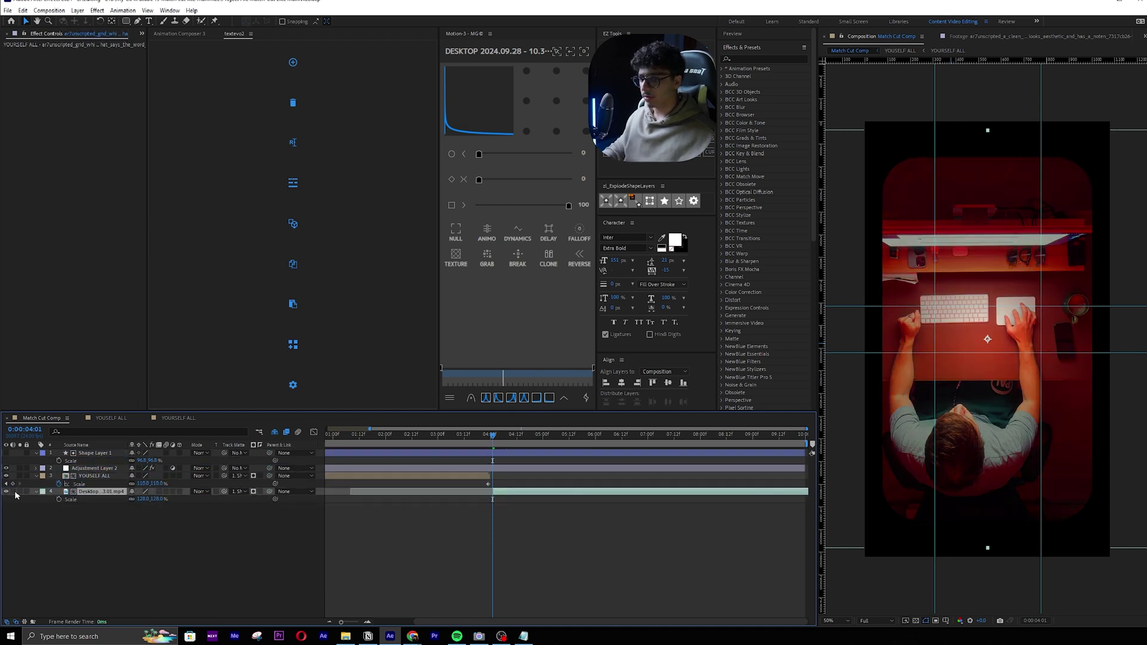
Step: Preview the desktop clip, end the work area at about 6.5 seconds and trim the composition to it
{"action": "key", "text": "space"}
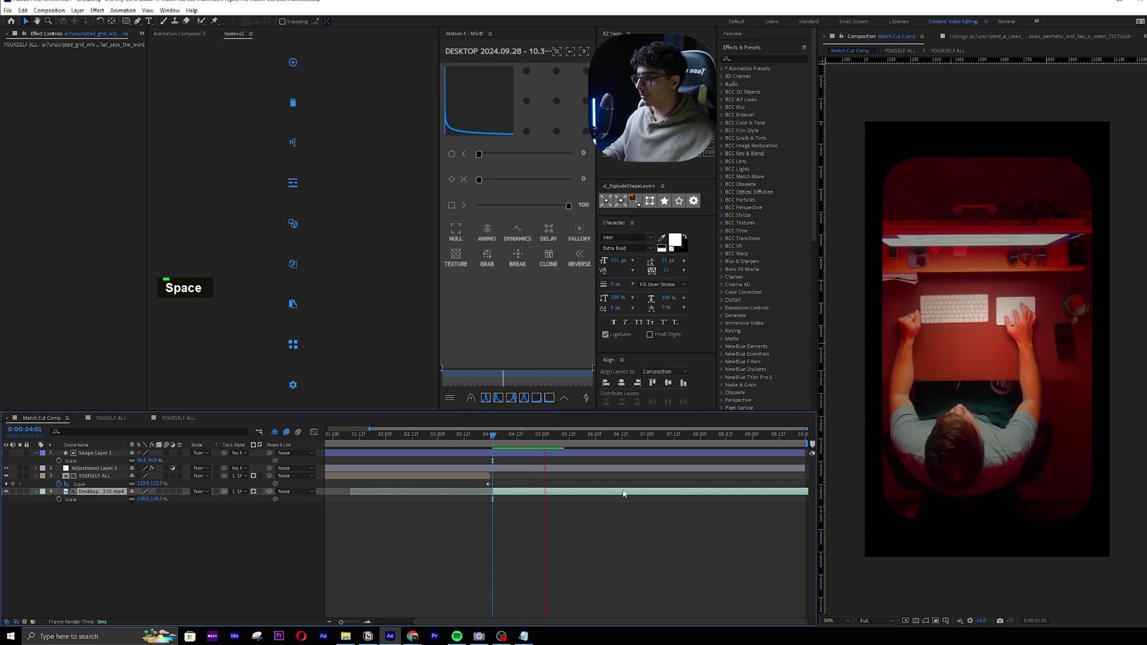
{"action": "left_click_drag", "start_coordinate": [625, 441], "coordinate": [492, 443]}
{"action": "key", "text": "space"}
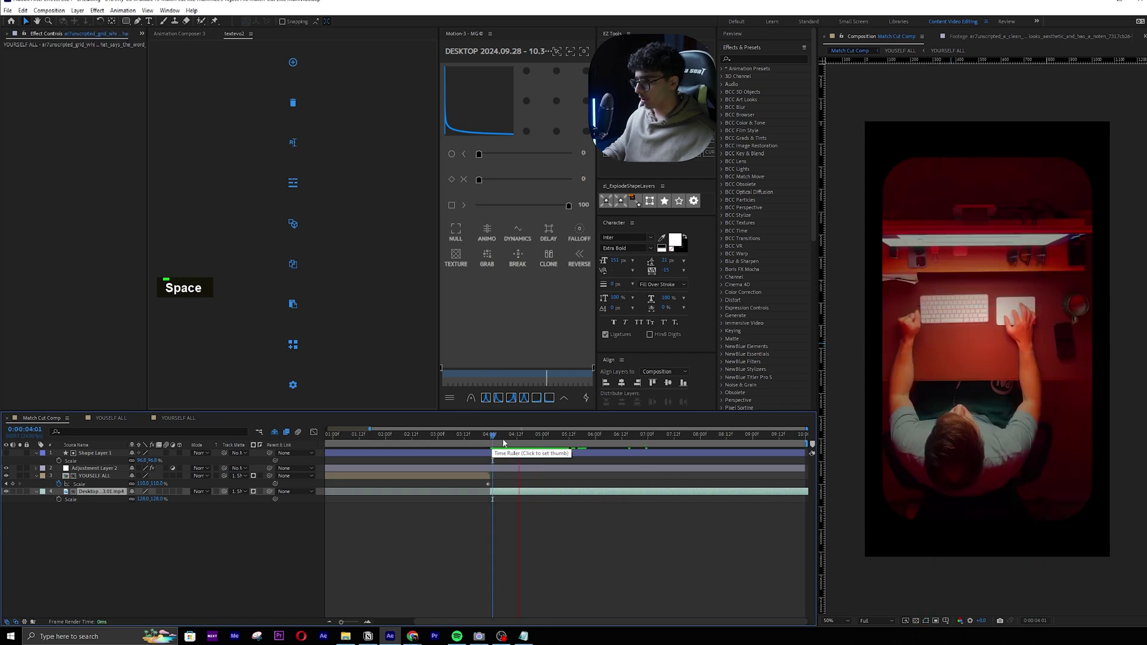
{"action": "left_click", "coordinate": [599, 440]}
{"action": "left_click_drag", "start_coordinate": [618, 437], "coordinate": [584, 440]}
{"action": "key", "text": "n"}
{"action": "right_click", "coordinate": [607, 446]}
{"action": "left_click", "coordinate": [642, 472]}
{"action": "left_click", "coordinate": [651, 460]}
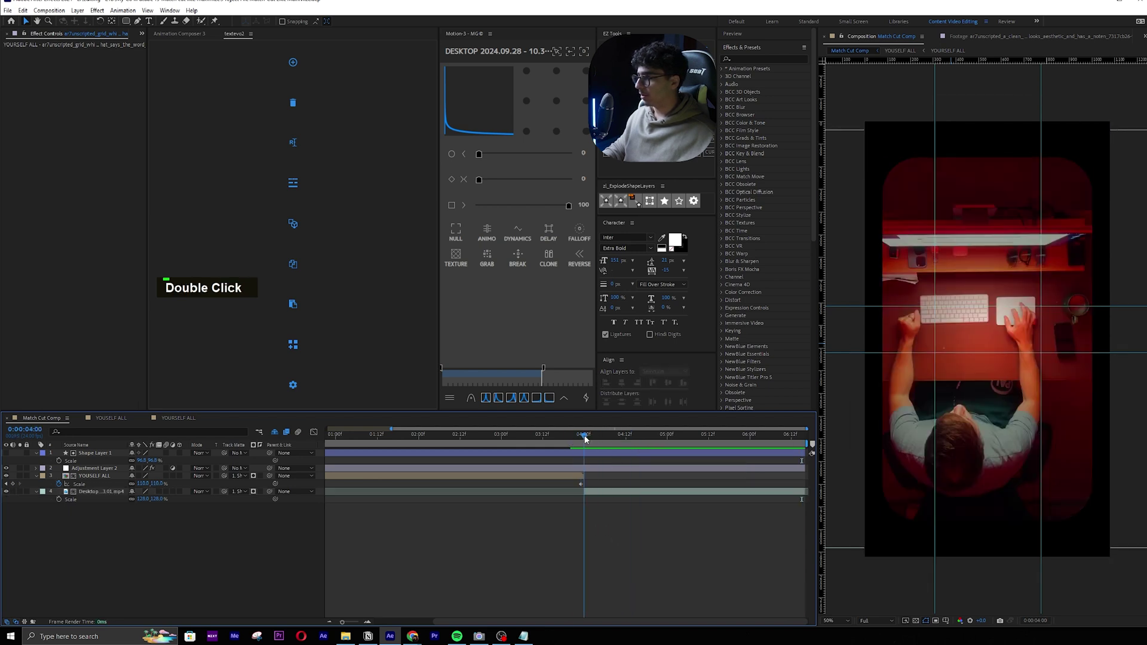
Step: Add a text layer reading "Focus on Yourself" over the desktop clip
{"action": "key", "text": "ctrl+t"}
{"action": "left_click", "coordinate": [953, 334]}
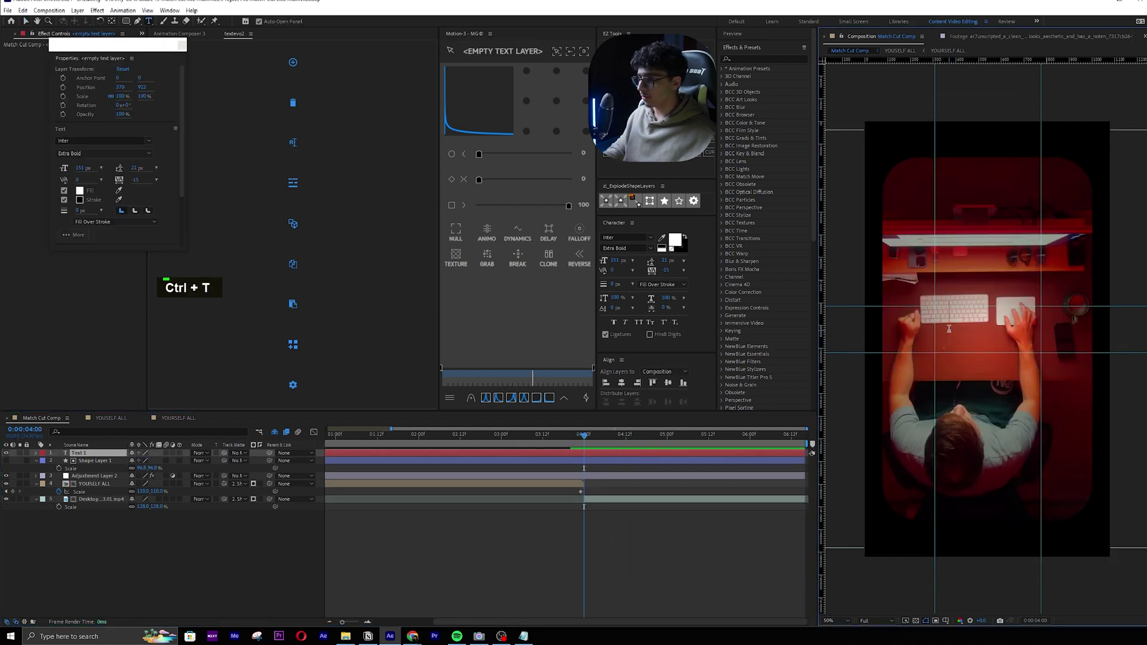
{"action": "type", "text": "focus on"}
{"action": "key", "text": "ctrl+a"}
{"action": "type", "text": "Focus"}
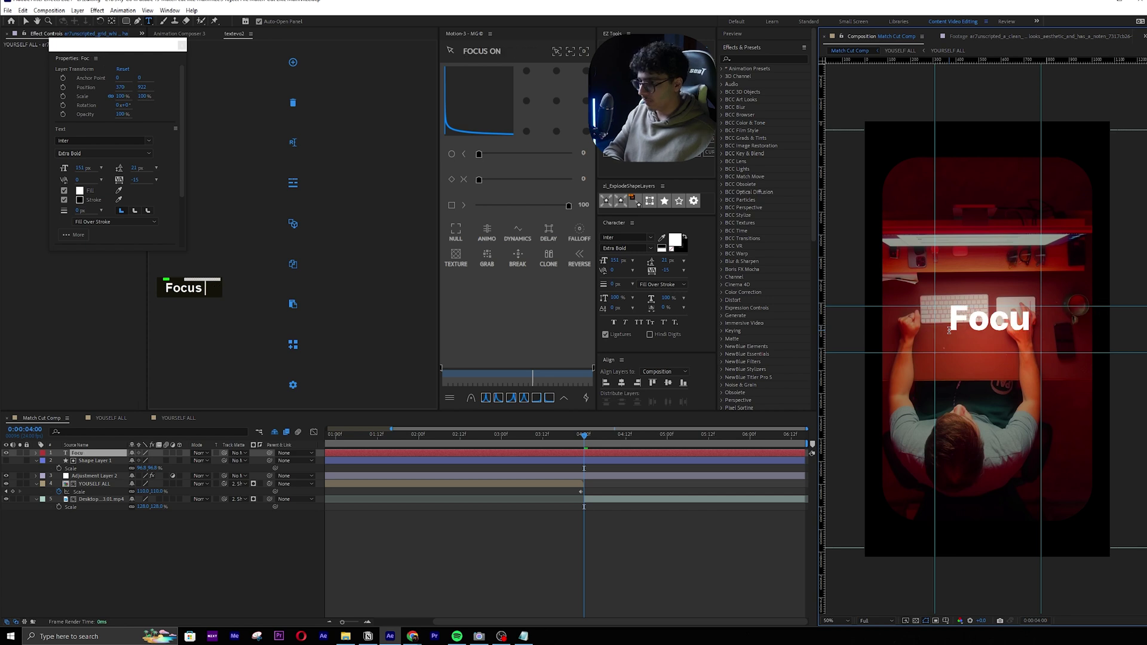
{"action": "type", "text": " on You"}
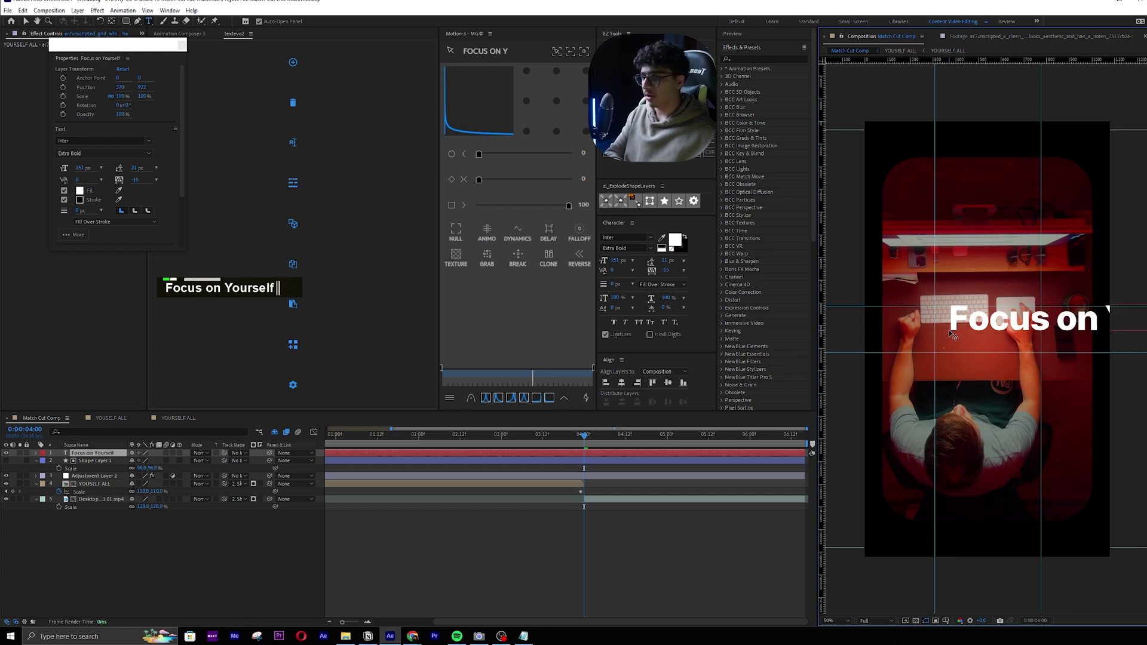
{"action": "type", "text": "rself"}
Step: Center the text layer's anchor point, align the text to the composition's center and scale it to 57%
{"action": "key", "text": "ctrl+alt+Home"}
{"action": "key", "text": "ctrl+Home"}
{"action": "left_click", "coordinate": [669, 384]}
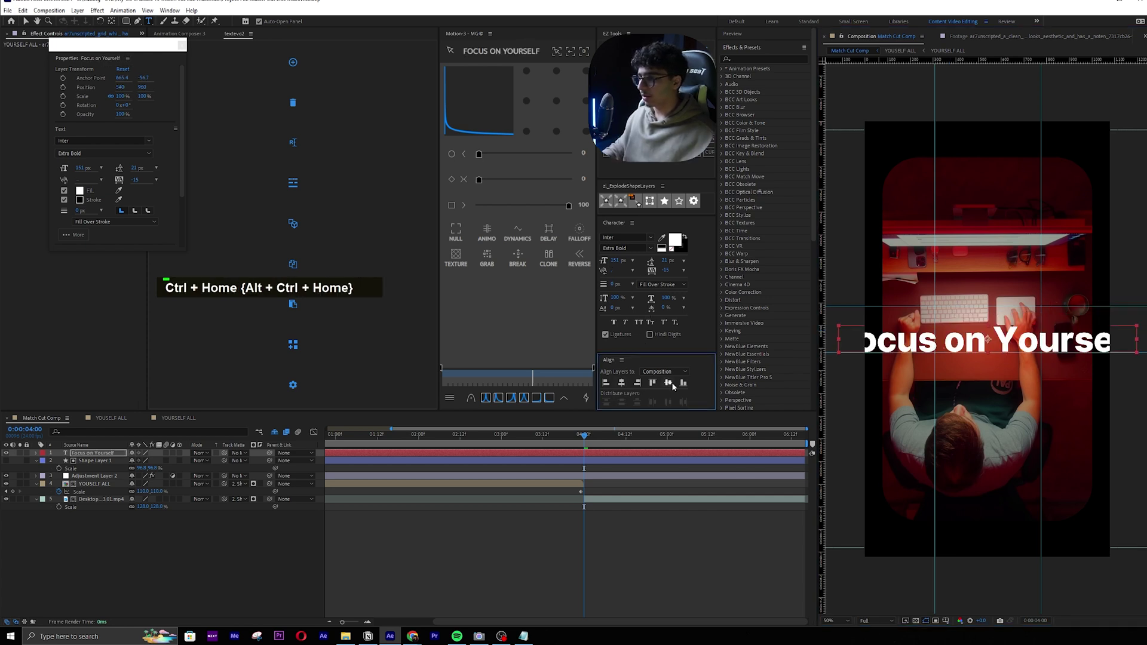
{"action": "key", "text": "s"}
{"action": "left_click_drag", "start_coordinate": [160, 460], "coordinate": [125, 460]}
{"action": "key", "text": "v"}
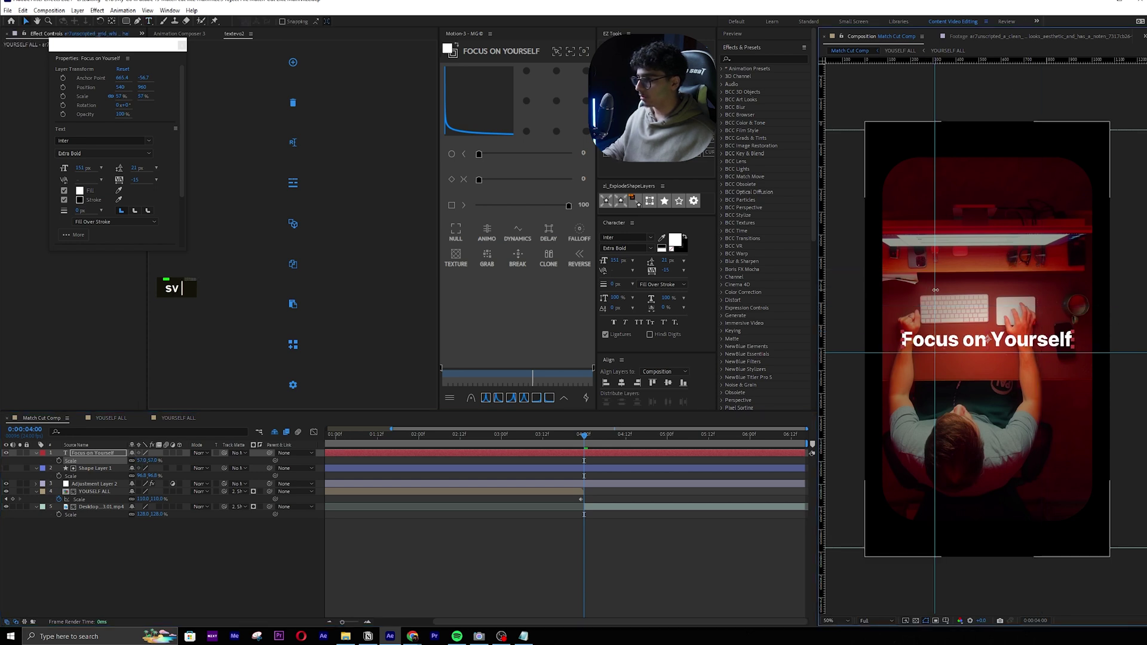
Step: Remove the vertical and horizontal ruler guides and move the "Focus on Yourself" text straight up to Y position 912
{"action": "left_click_drag", "start_coordinate": [935, 289], "coordinate": [1141, 365]}
{"action": "left_click_drag", "start_coordinate": [1050, 353], "coordinate": [966, 610]}
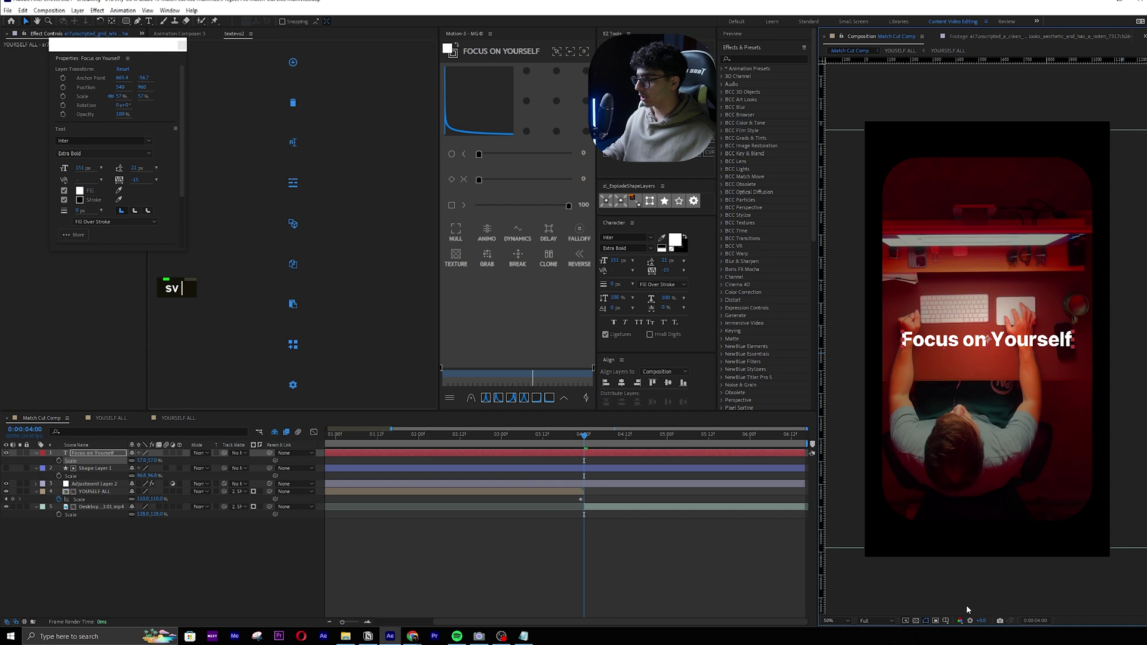
{"action": "left_click", "coordinate": [573, 438]}
{"action": "left_click_drag", "start_coordinate": [987, 340], "coordinate": [987, 328]}
Step: Trim the start of the "Focus on Yourself" text layer to 0:00:04:00
{"action": "key", "text": "Page_Down"}
{"action": "key", "text": "Page_Down"}
{"action": "key", "text": "Page_Down"}
{"action": "key", "text": "alt+["}
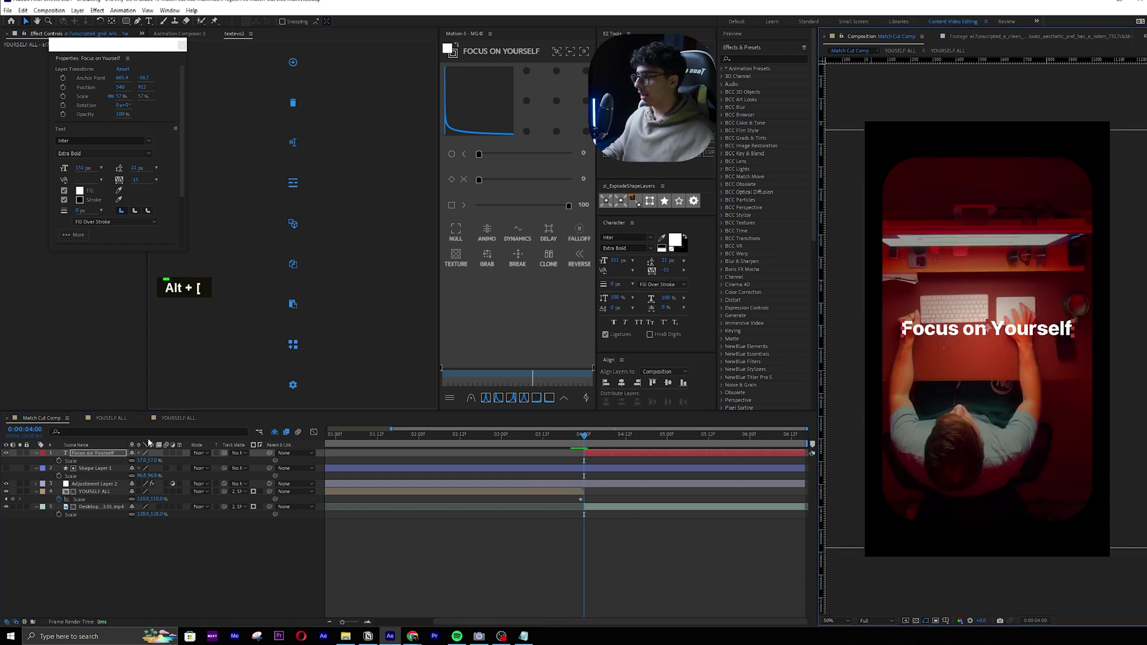
Step: Set the blending mode of the "Focus on Yourself" text layer to Difference and deselect it
{"action": "left_click", "coordinate": [202, 453]}
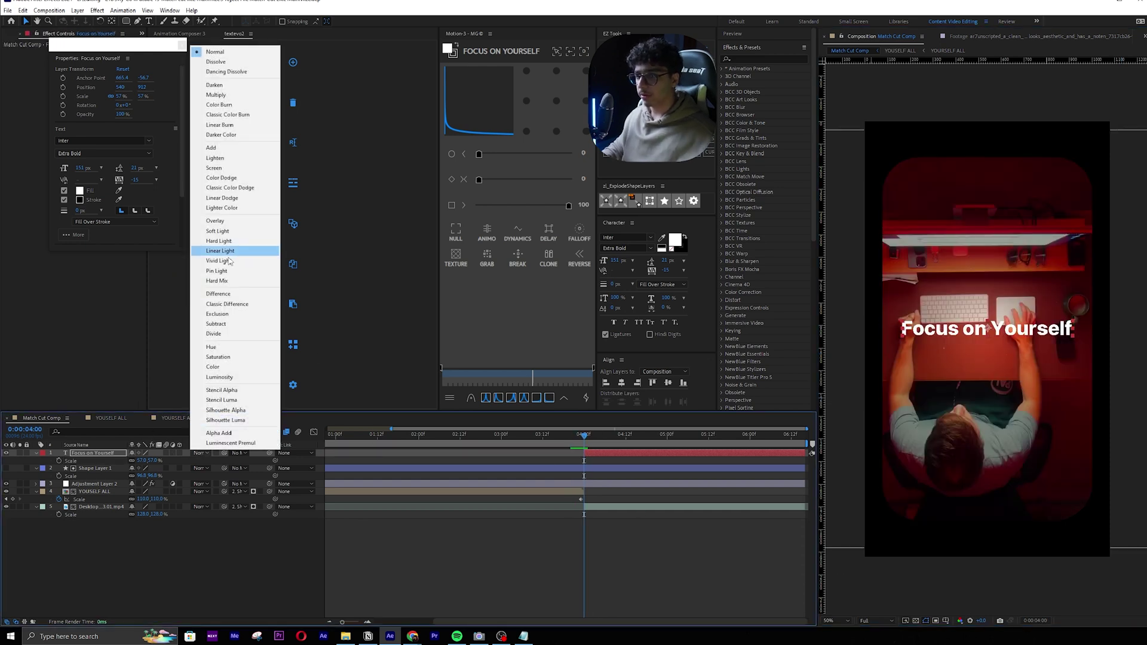
{"action": "left_click", "coordinate": [141, 588]}
{"action": "left_click", "coordinate": [7, 622]}
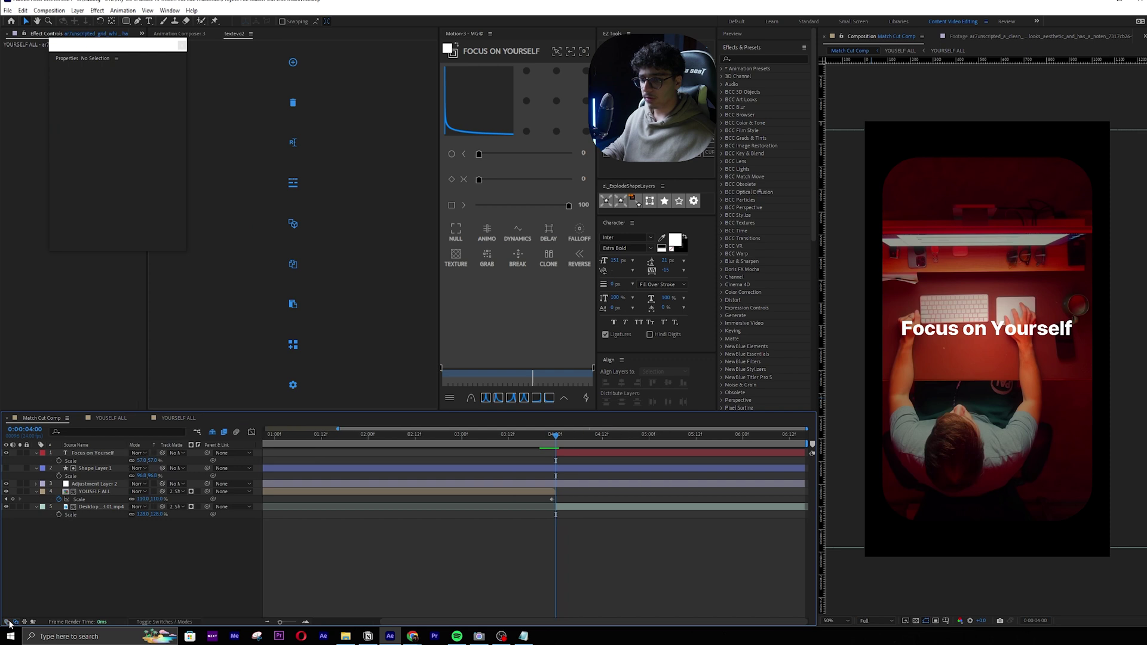
{"action": "double_click", "coordinate": [9, 622]}
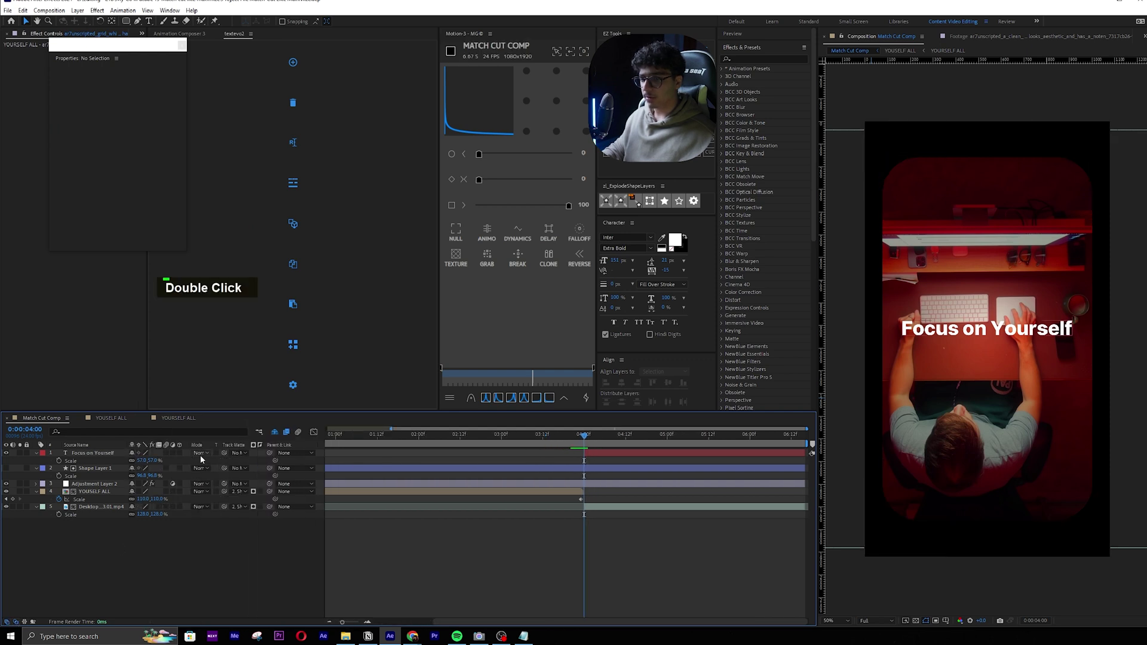
{"action": "left_click", "coordinate": [201, 455]}
{"action": "left_click", "coordinate": [233, 289]}
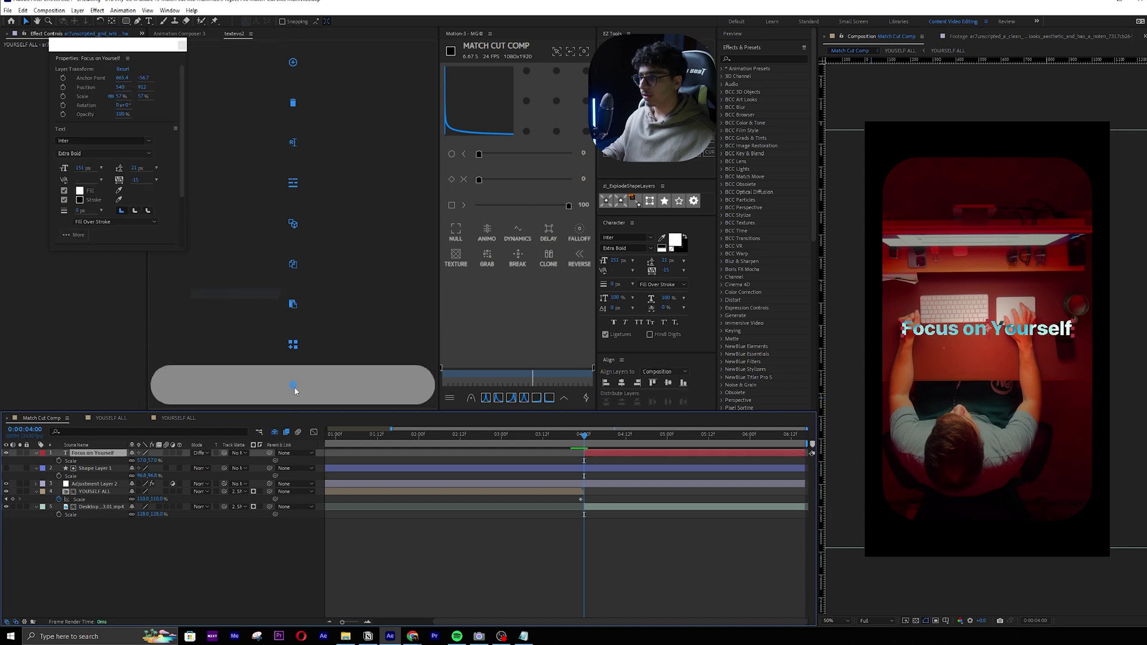
{"action": "key", "text": "F2"}
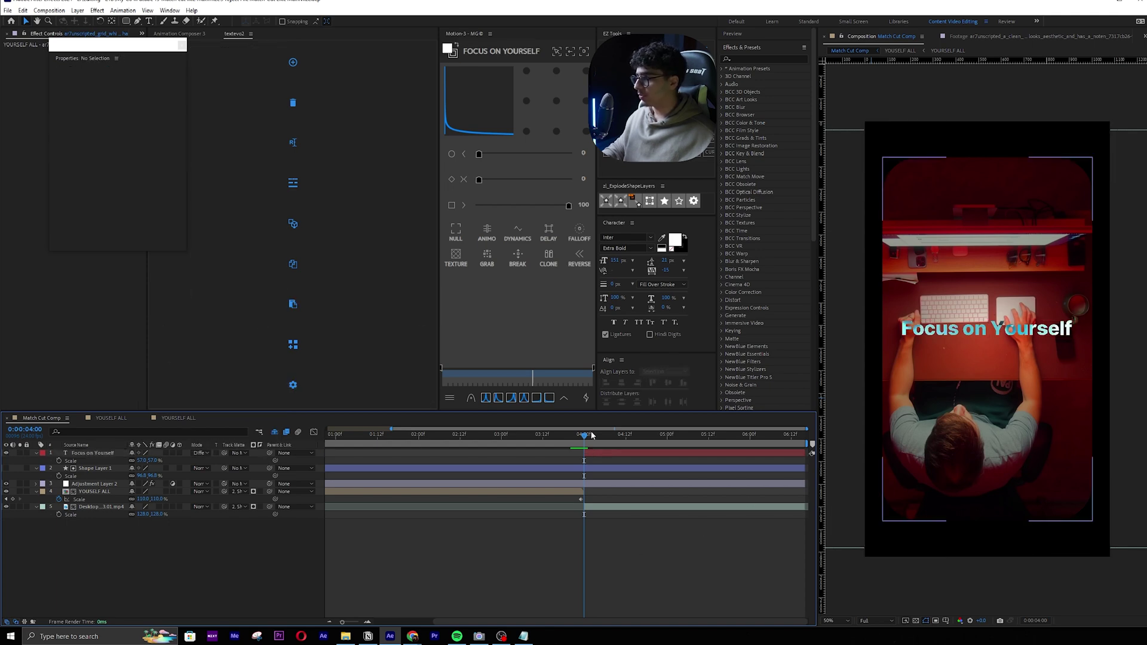
Step: Preview Match Cut Comp from its beginning and save the project
{"action": "left_click_drag", "start_coordinate": [644, 438], "coordinate": [162, 459]}
{"action": "key", "text": "F2"}
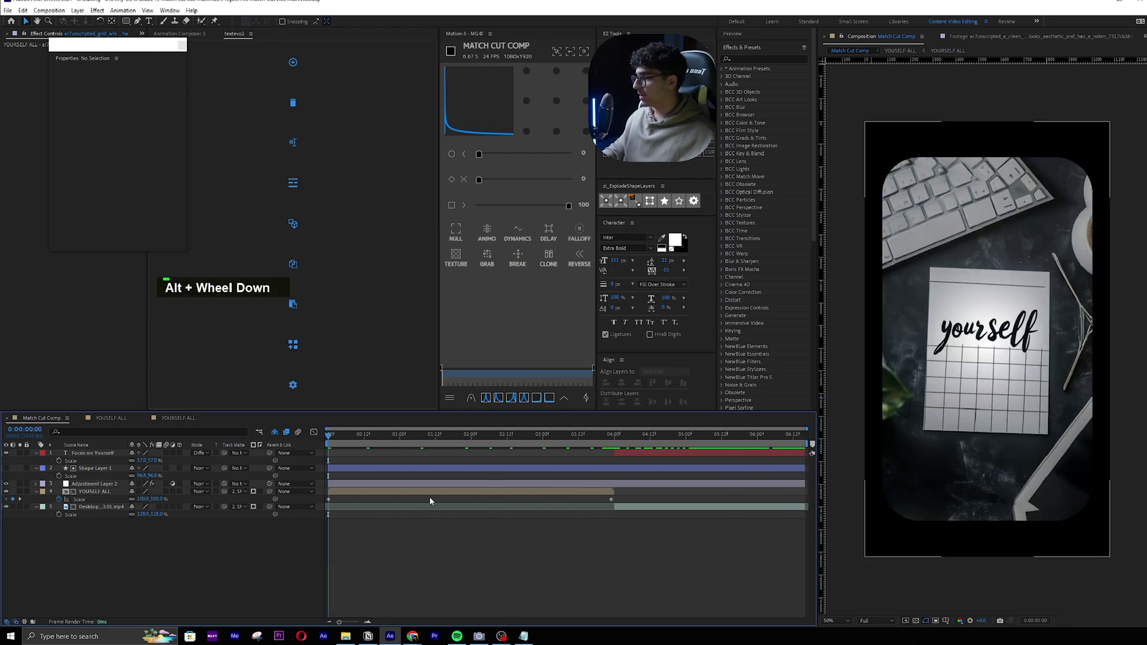
{"action": "key", "text": "space"}
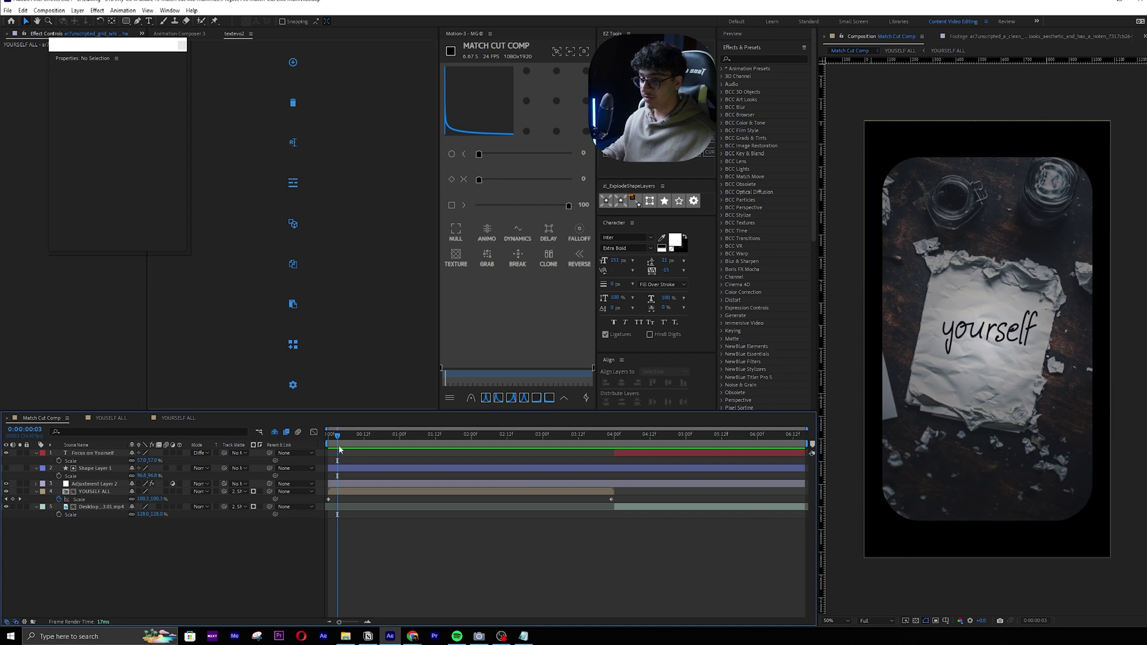
{"action": "key", "text": "space"}
{"action": "key", "text": "ctrl+s"}
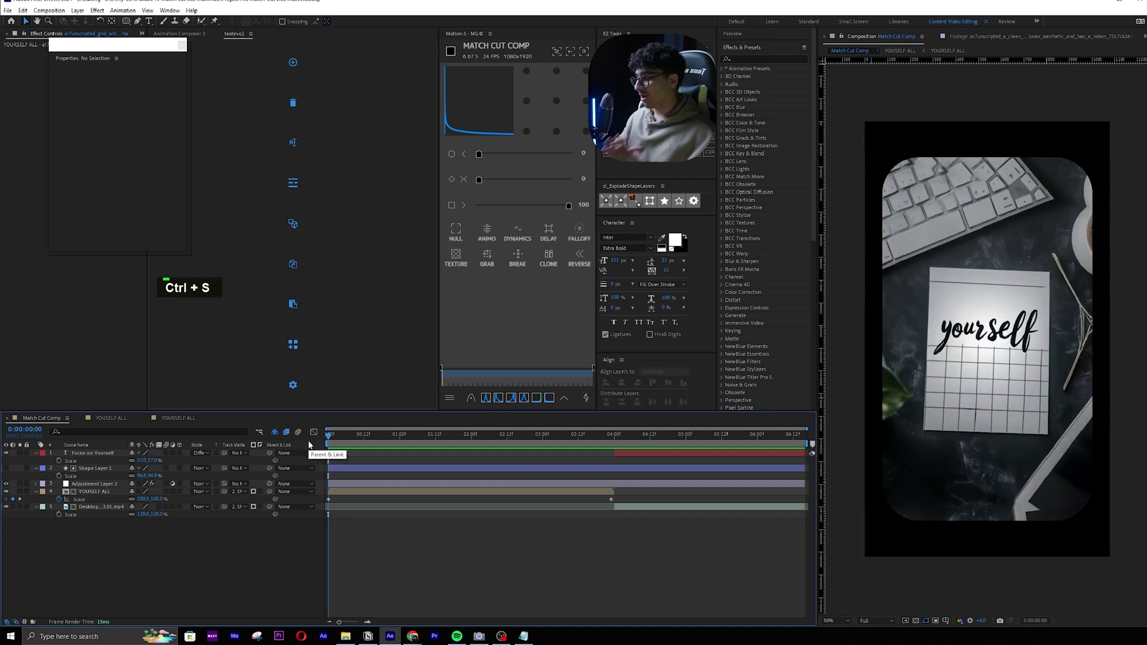
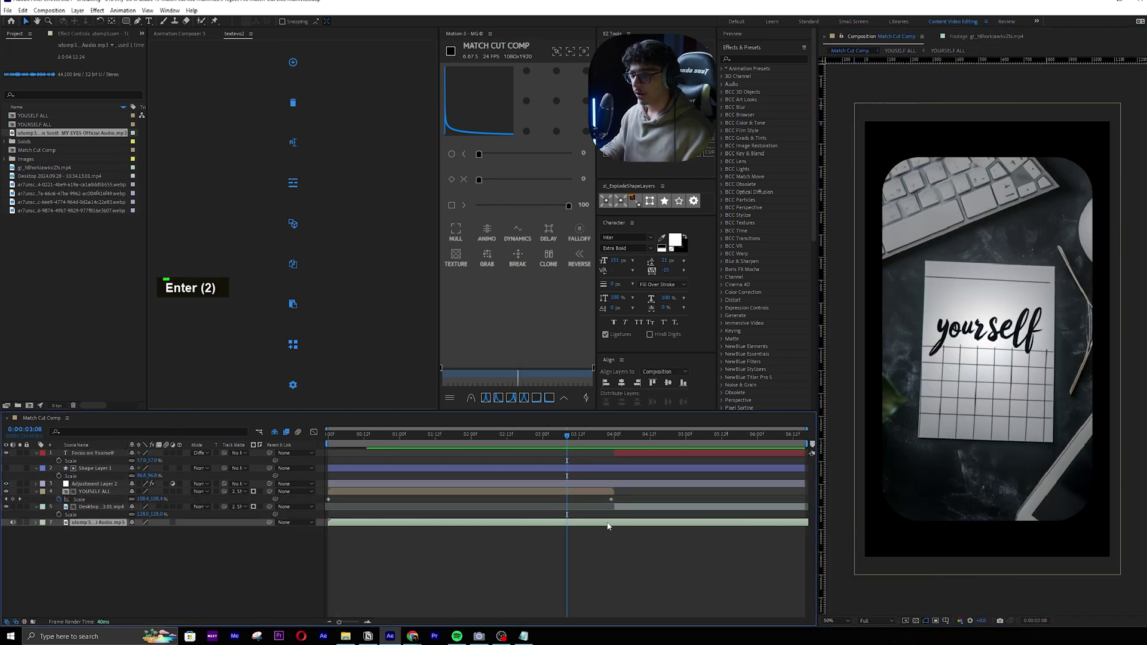
Step: Play the MY EYES song layer in the Layer viewer and trim it to one frame at about 2:53
{"action": "double_click", "coordinate": [609, 523]}
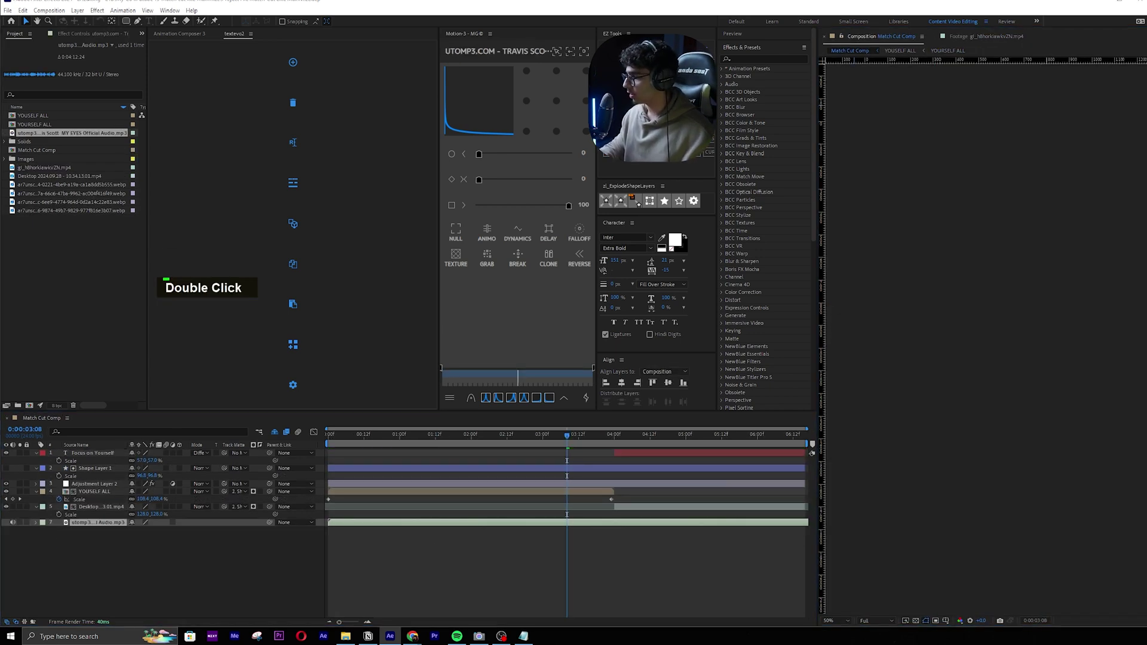
{"action": "key", "text": "space"}
{"action": "key", "text": "space"}
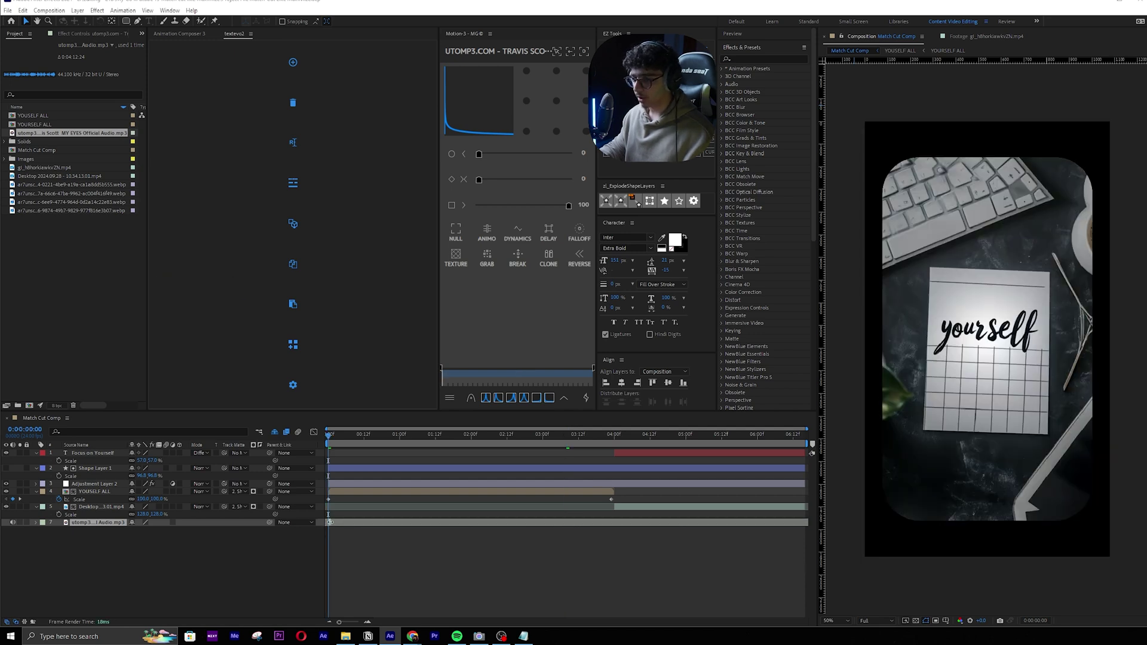
Step: Move the one-frame song layer to about 0:00:04:00, where the desktop clip starts, and extend both its ends across the whole composition
{"action": "scroll", "coordinate": [342, 524], "scroll_direction": "up", "scroll_amount": 3, "text": "alt"}
{"action": "scroll", "coordinate": [365, 527], "scroll_direction": "down", "scroll_amount": 1, "text": "alt"}
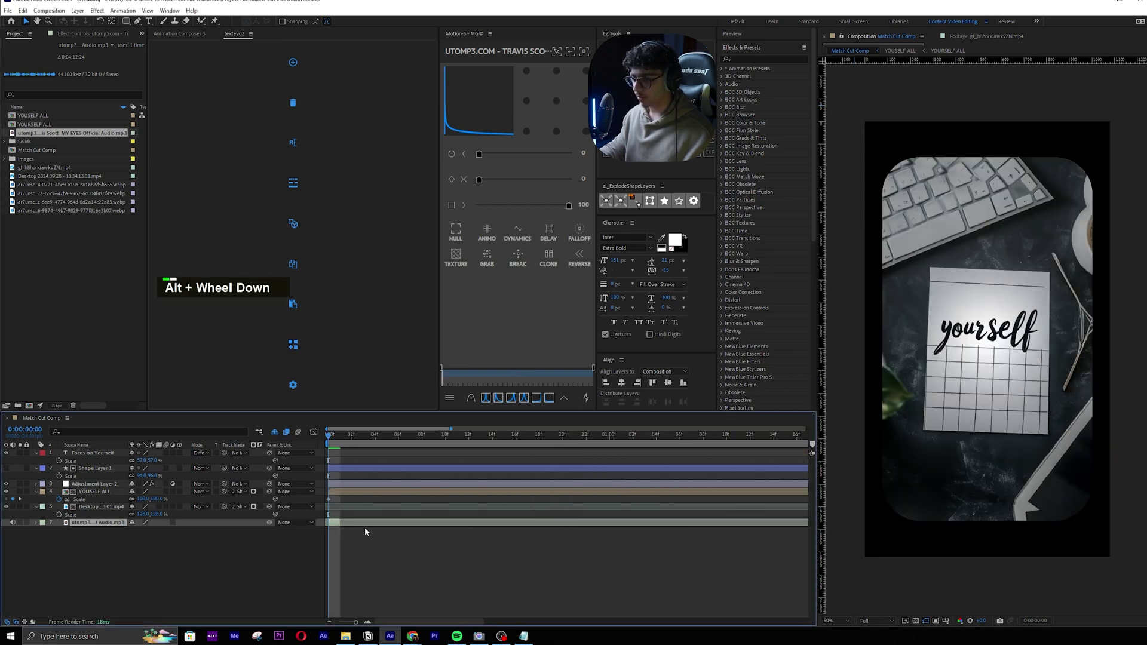
{"action": "scroll", "coordinate": [349, 529], "scroll_direction": "down", "scroll_amount": 2, "text": "alt"}
{"action": "scroll", "coordinate": [374, 533], "scroll_direction": "up", "scroll_amount": 2, "text": "alt"}
{"action": "scroll", "coordinate": [441, 604], "scroll_direction": "up", "scroll_amount": 2}
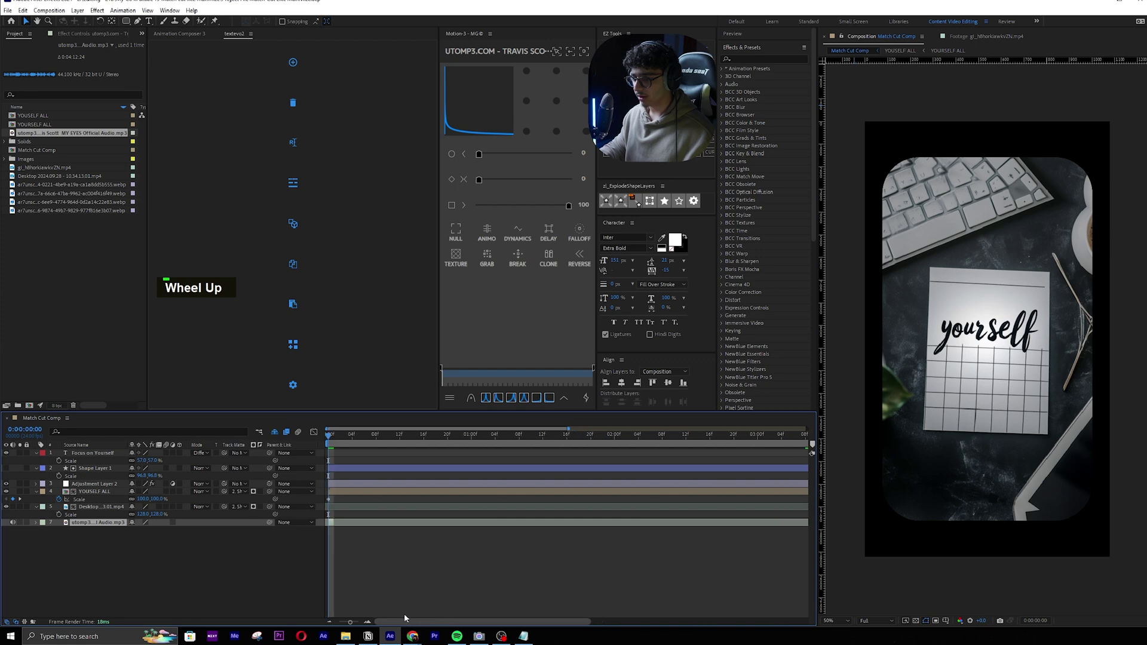
{"action": "double_click", "coordinate": [478, 523]}
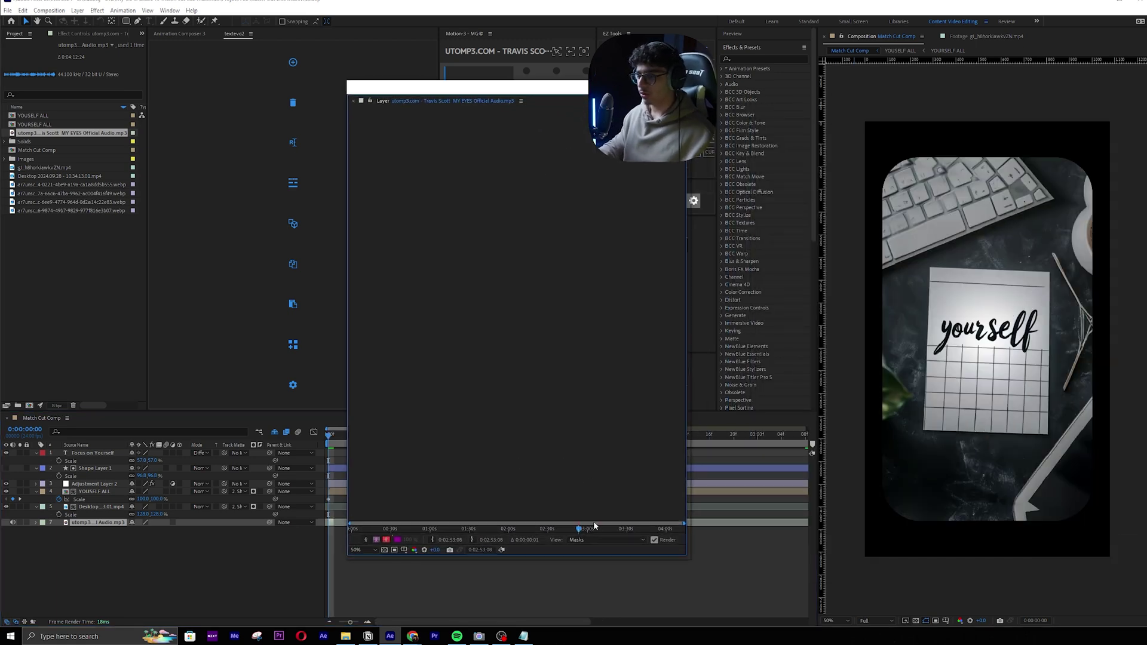
{"action": "left_click", "coordinate": [676, 88]}
{"action": "scroll", "coordinate": [372, 539], "scroll_direction": "down", "scroll_amount": 1, "text": "alt"}
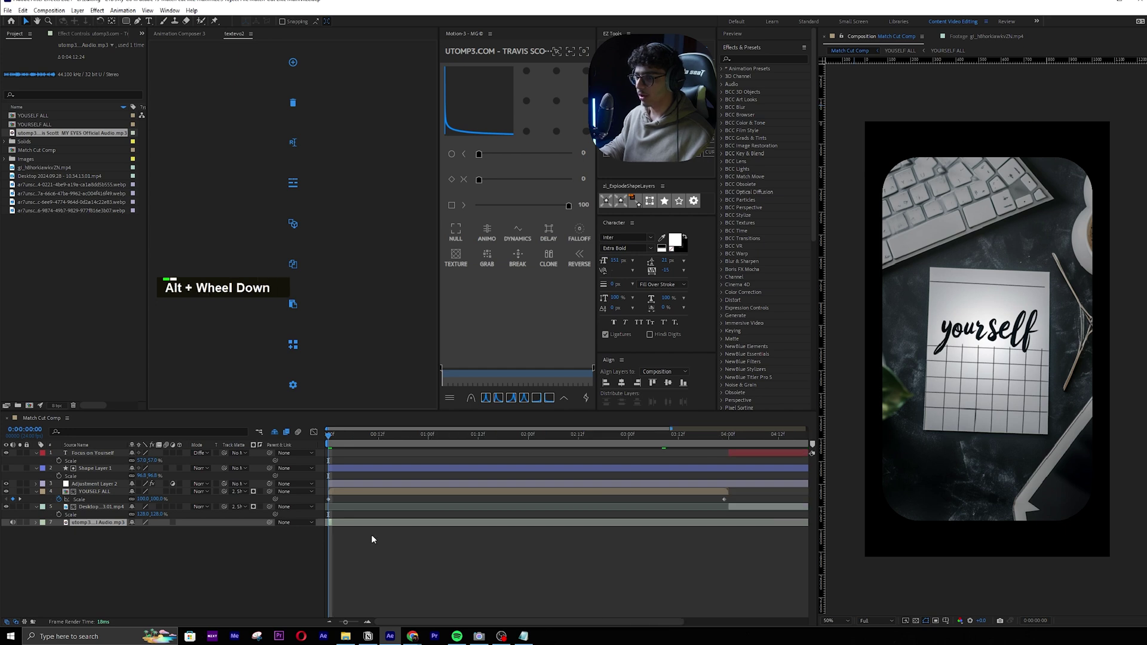
{"action": "scroll", "coordinate": [485, 516], "scroll_direction": "up", "scroll_amount": 3, "text": "alt"}
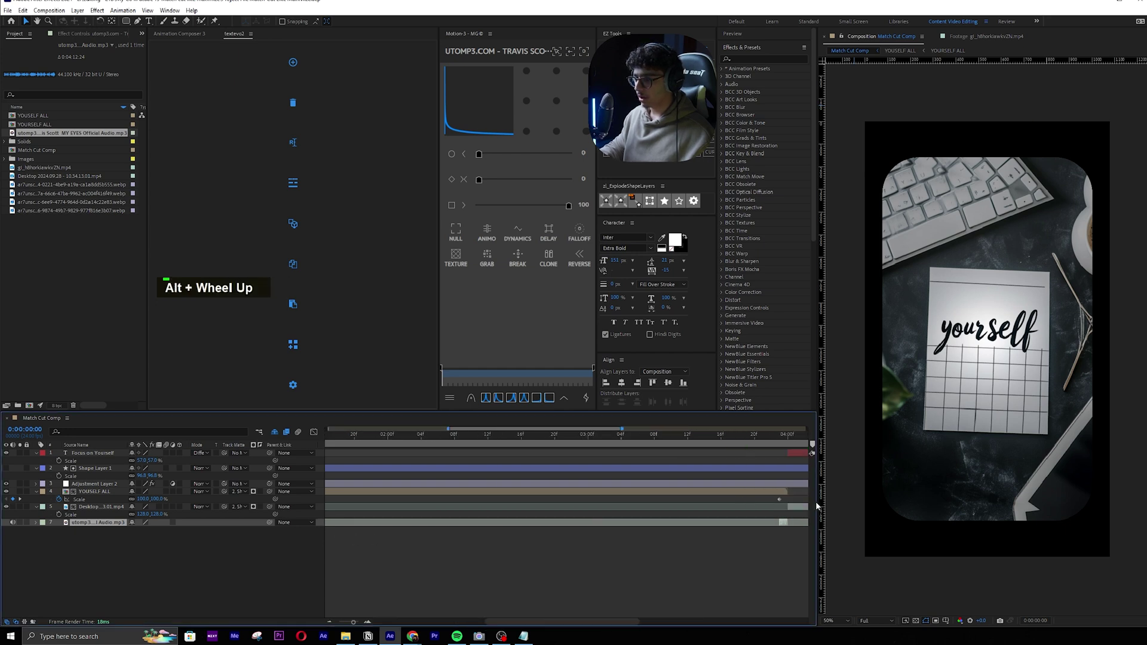
{"action": "scroll", "coordinate": [346, 516], "scroll_direction": "left", "scroll_amount": 4}
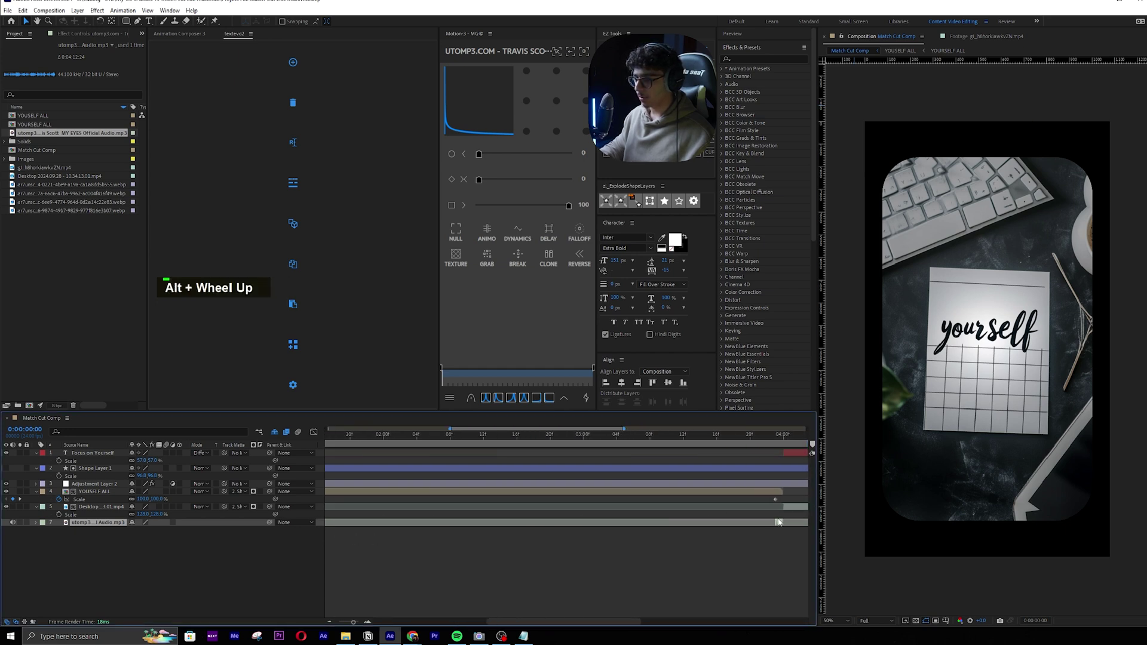
{"action": "scroll", "coordinate": [784, 527], "scroll_direction": "down", "scroll_amount": 3, "text": "alt"}
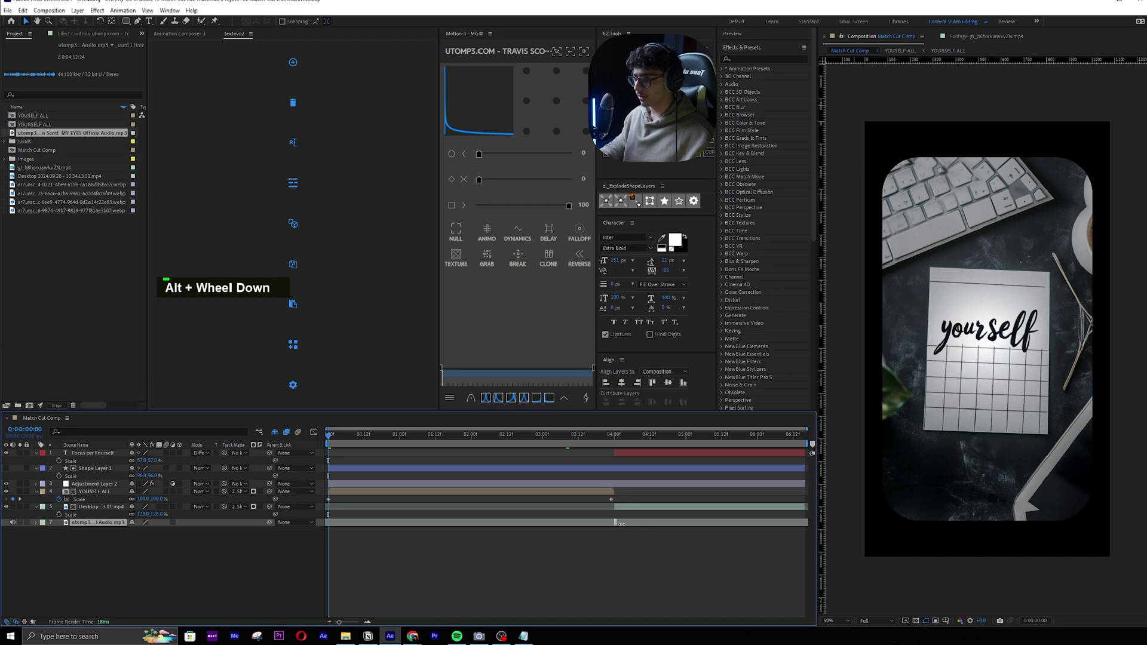
{"action": "left_click_drag", "start_coordinate": [621, 524], "coordinate": [616, 524]}
{"action": "left_click_drag", "start_coordinate": [468, 524], "coordinate": [329, 523]}
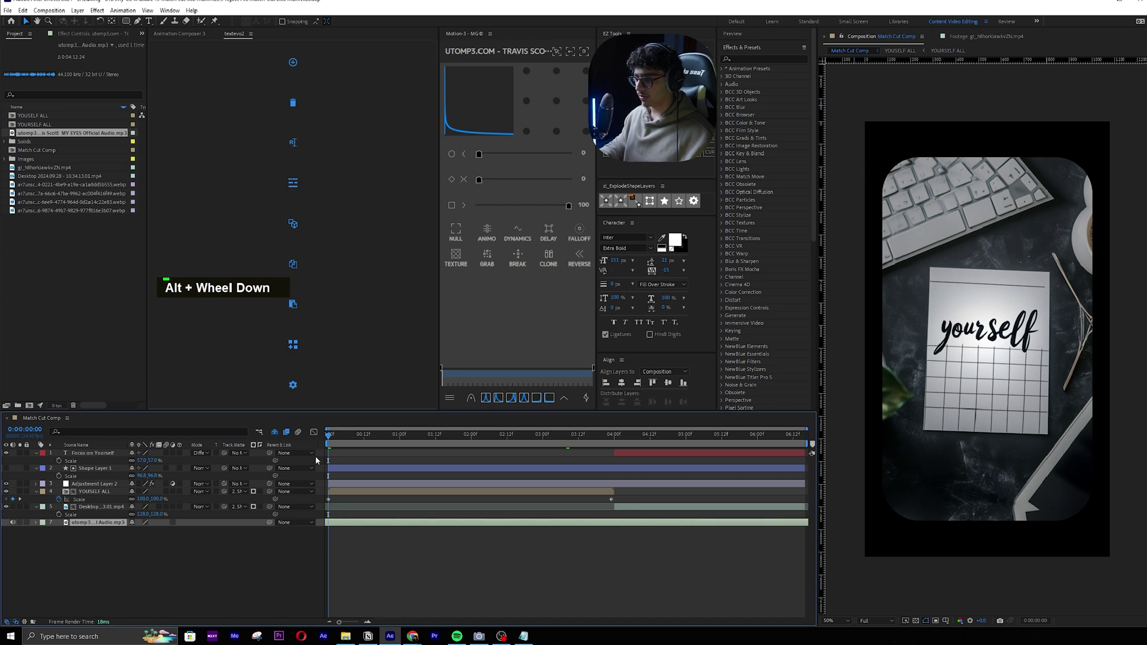
Step: Preview the composition with the music and check the timing of the desktop clip's shot change
{"action": "key", "text": "space"}
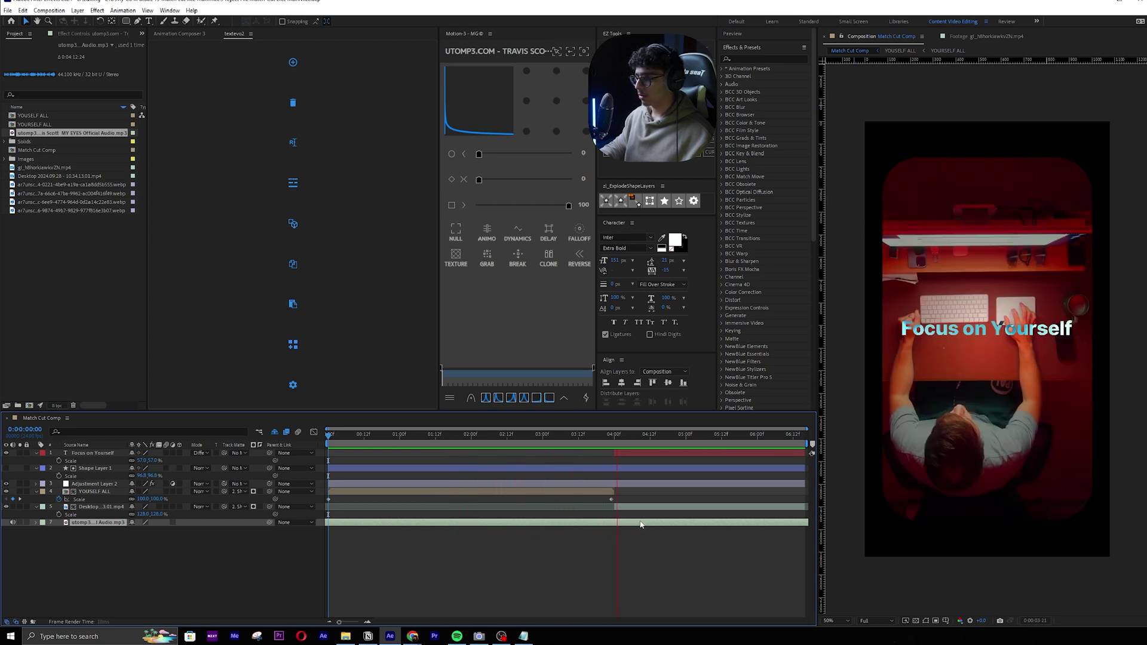
{"action": "key", "text": "space"}
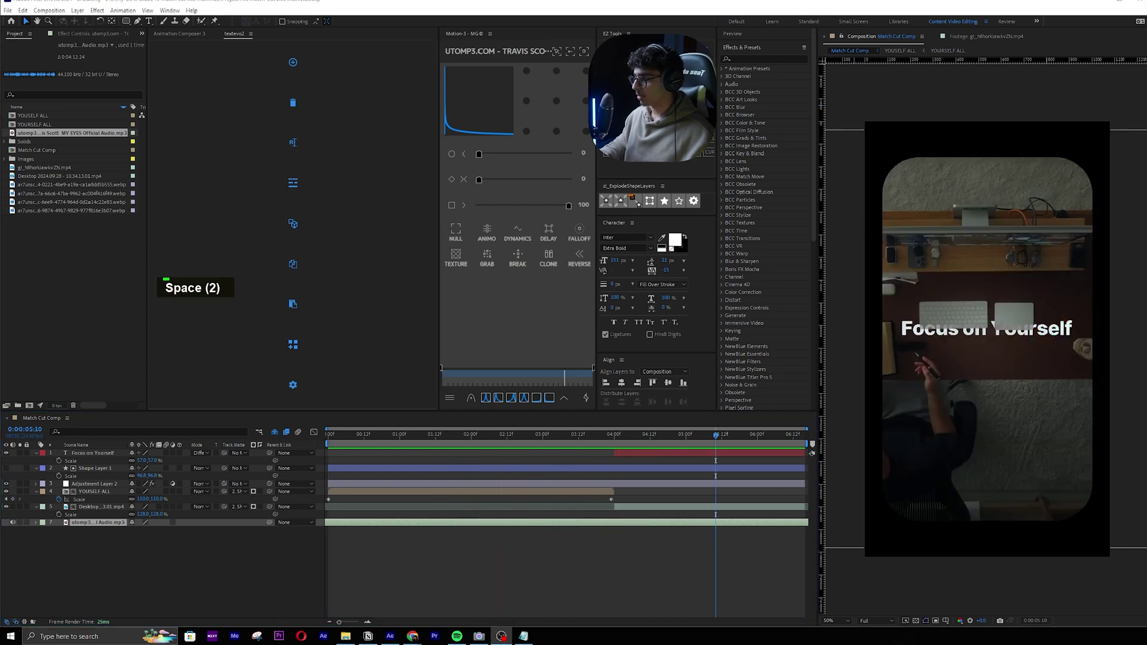
{"action": "key", "text": "space"}
{"action": "key", "text": "space"}
Step: Split the desktop clip at 0:00:04:21, shift the second part slightly earlier and trim its start back to 0:00:04:21
{"action": "key", "text": "ctrl+Left"}
{"action": "key", "text": "ctrl+Left"}
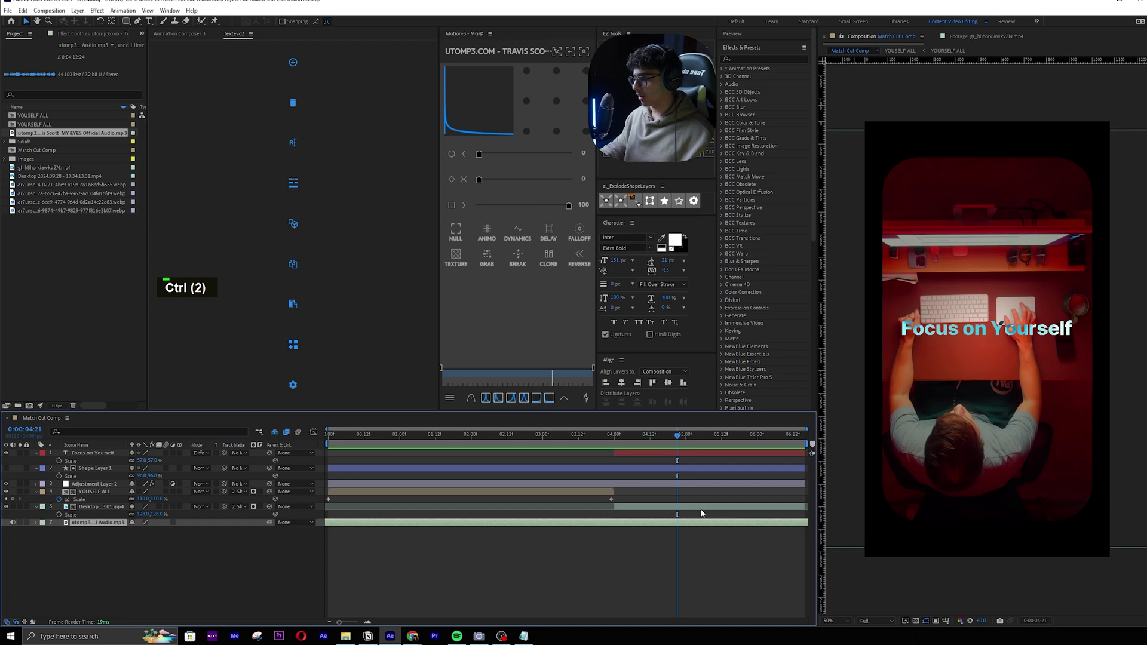
{"action": "left_click", "coordinate": [722, 508]}
{"action": "key", "text": "ctrl+shift+d"}
{"action": "mouse_move", "coordinate": [716, 508]}
{"action": "left_mouse_down"}
{"action": "mouse_move", "coordinate": [684, 507]}
{"action": "mouse_move", "coordinate": [694, 507]}
{"action": "left_mouse_up"}
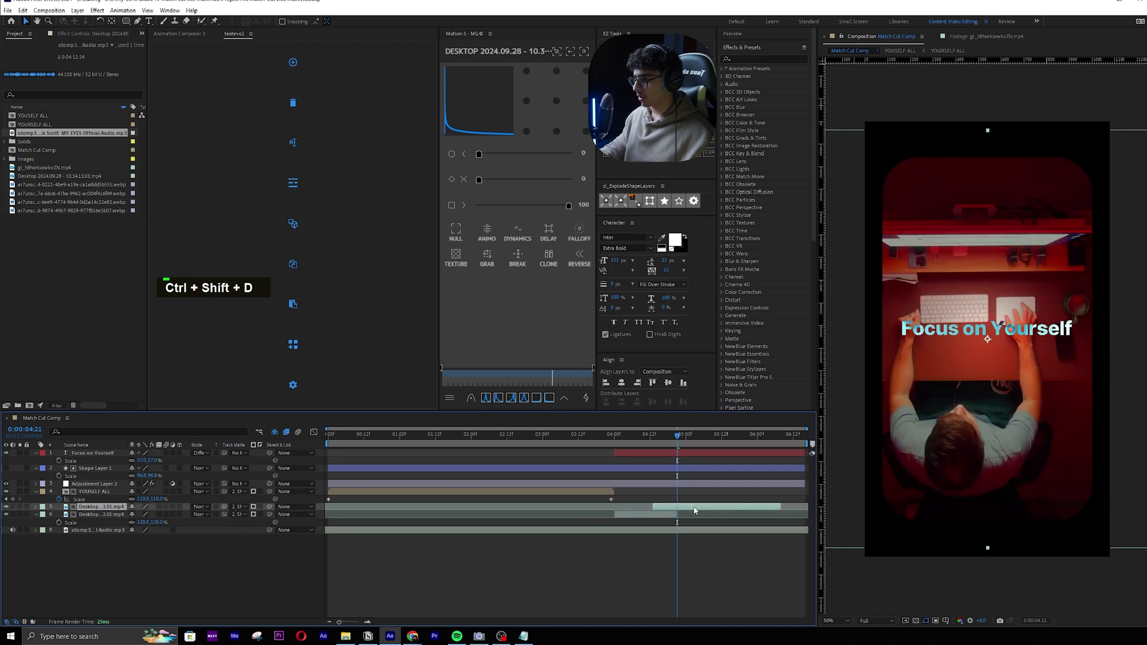
{"action": "key", "text": "alt+bracketleft"}
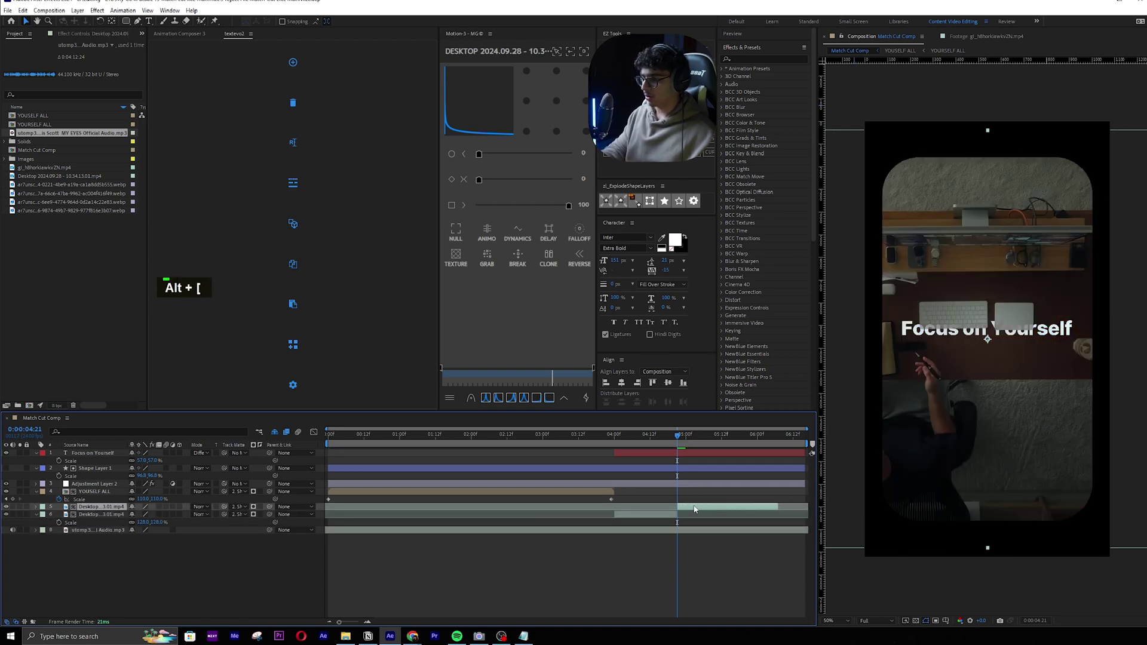
Step: Split the desktop clip's second part at 0:00:06:00 and slip the last piece so it fills the composition's end
{"action": "left_click", "coordinate": [604, 443]}
{"action": "key", "text": "space"}
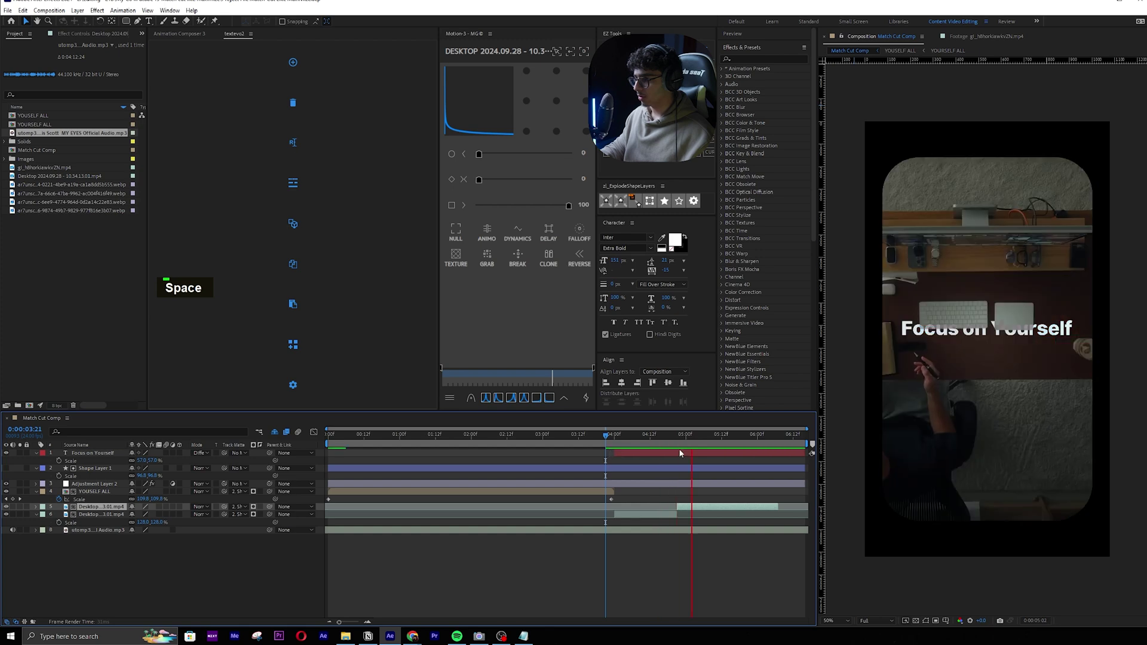
{"action": "key", "text": "space"}
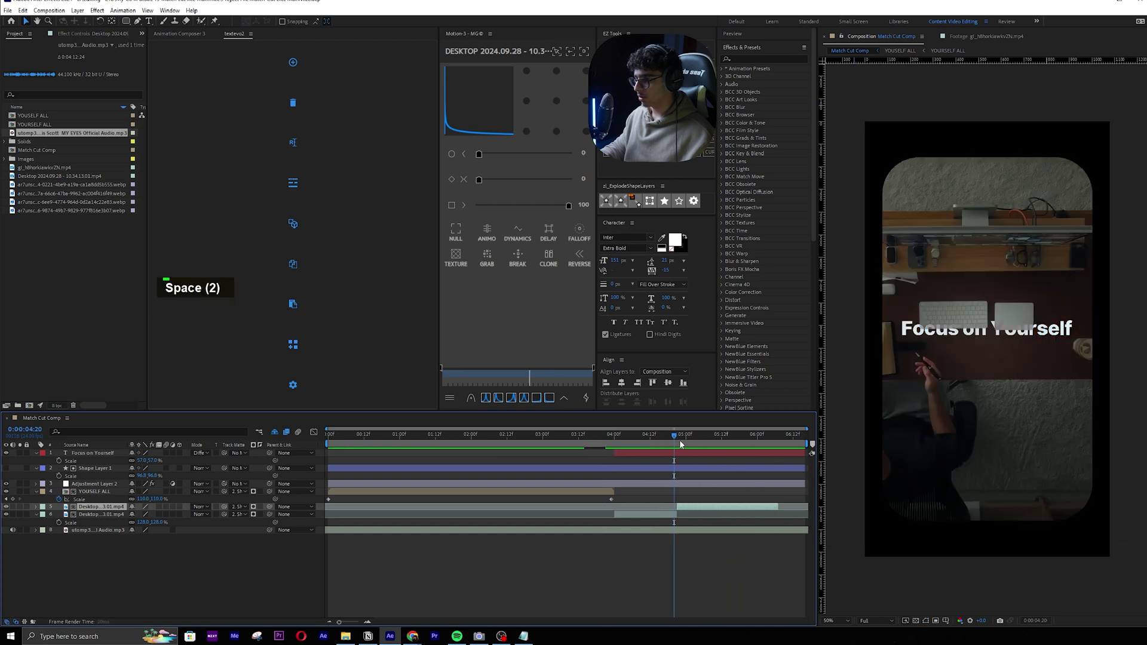
{"action": "key", "text": "space"}
{"action": "key", "text": "ctrl+shift+d"}
{"action": "key", "text": "y"}
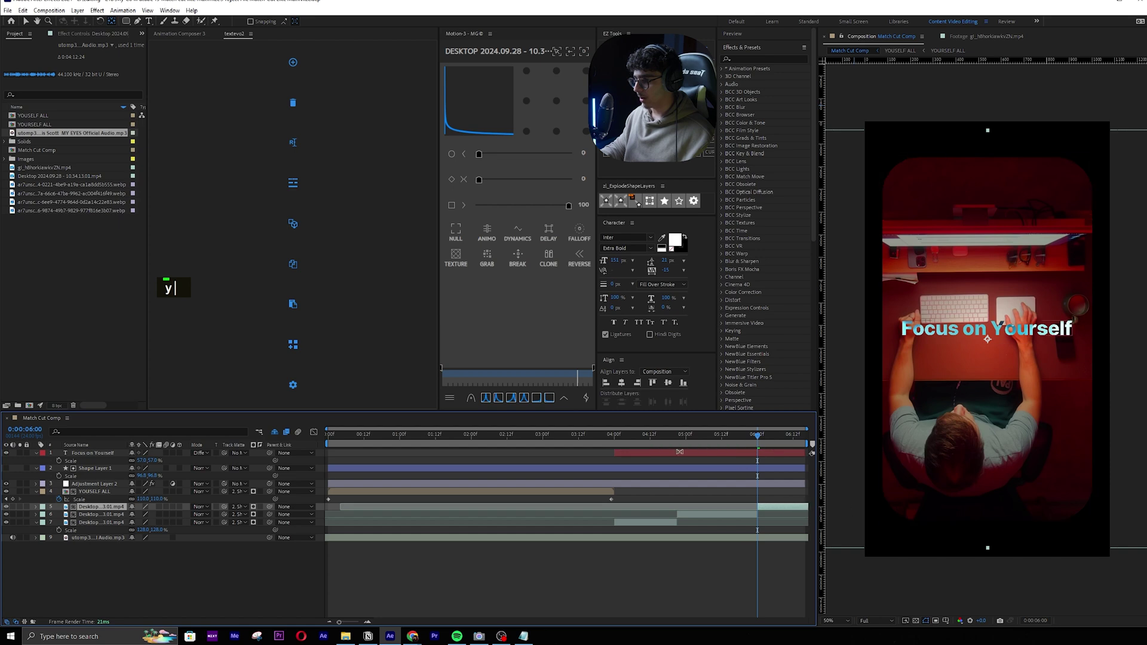
Step: Preview the recut ending from 0:00:03:17, save the project and return to the composition's start
{"action": "left_click", "coordinate": [594, 441]}
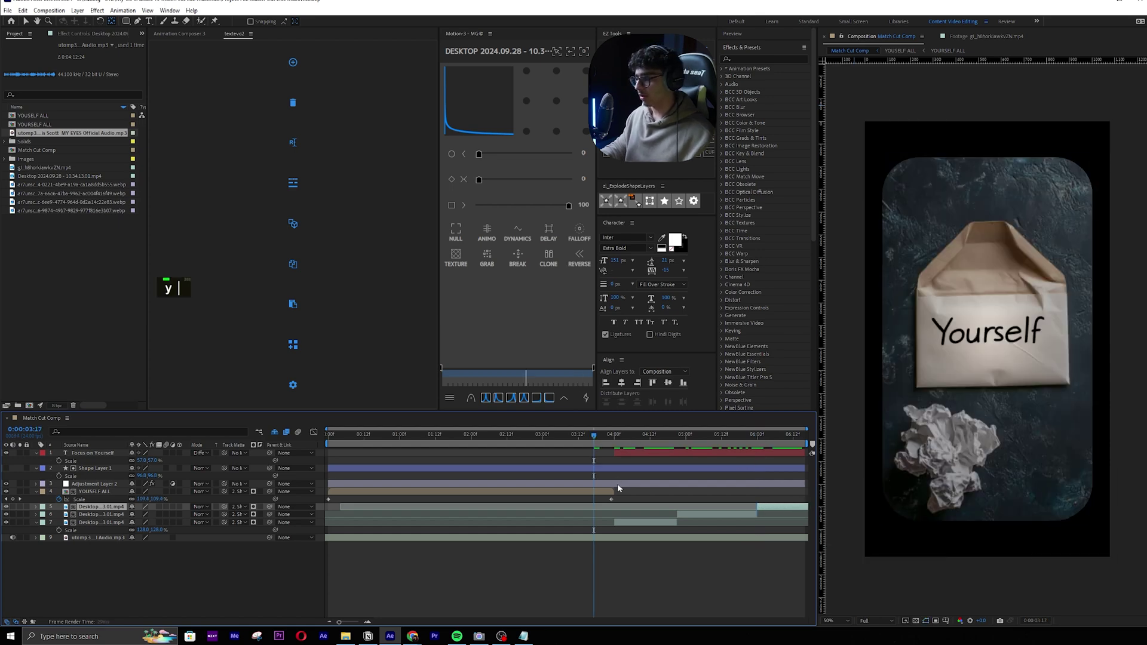
{"action": "key", "text": "space"}
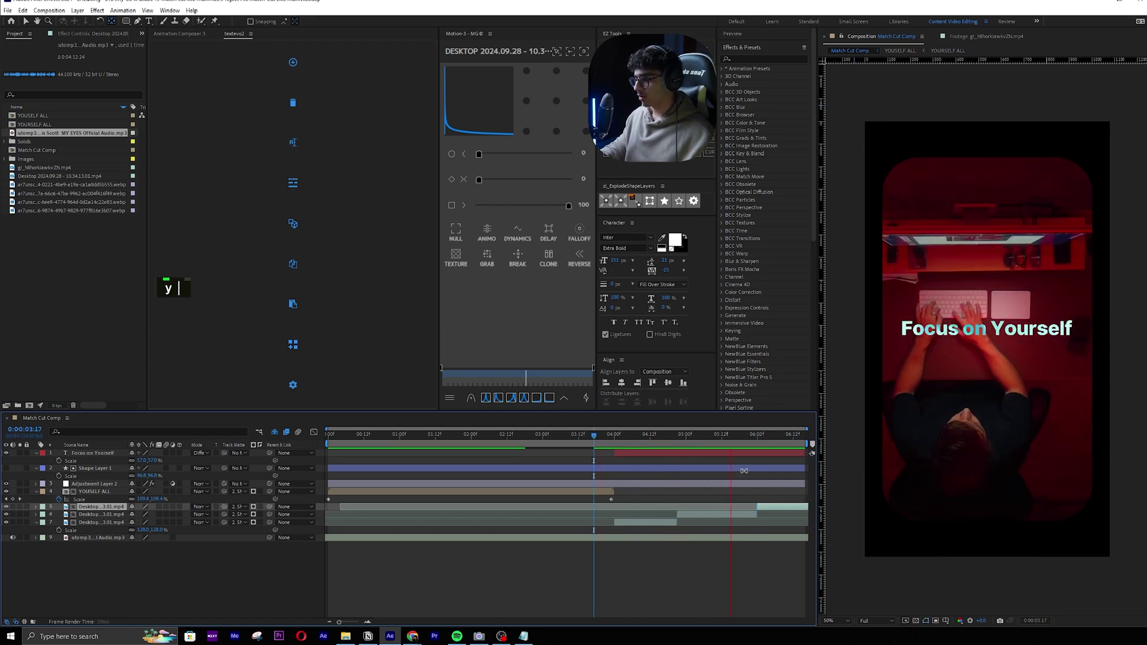
{"action": "key", "text": "ctrl+s"}
{"action": "left_click", "coordinate": [328, 437]}
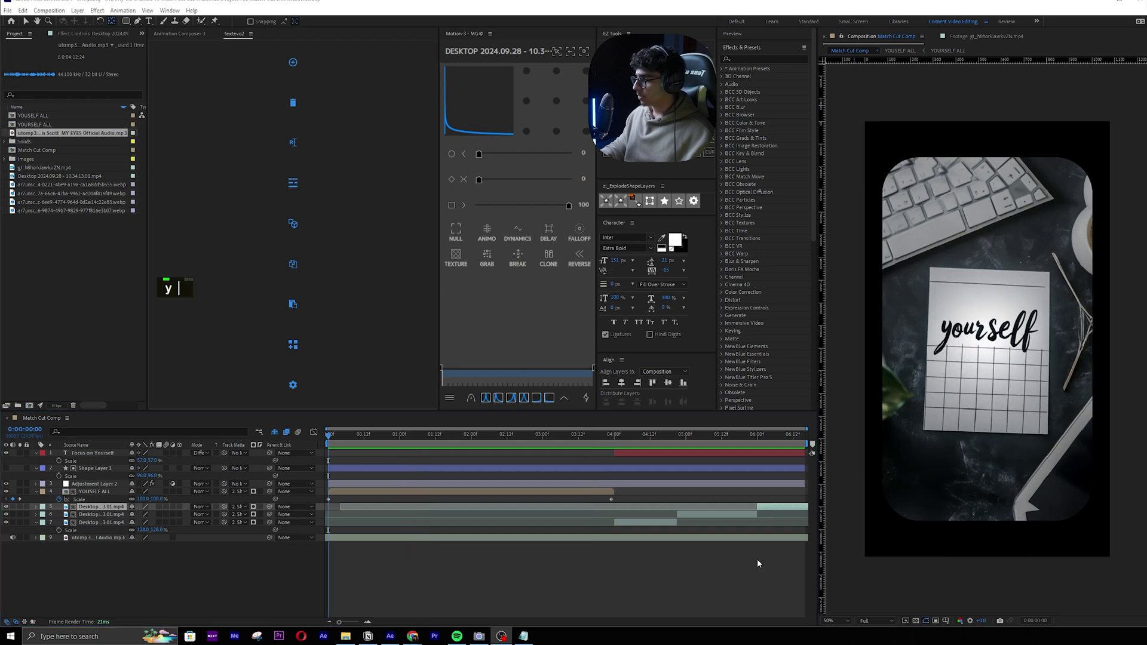
Step: Mute the song layer and import "iman type camera shutter.wav" from the All artlist Sound tracks folder into the timeline
{"action": "left_click", "coordinate": [757, 564]}
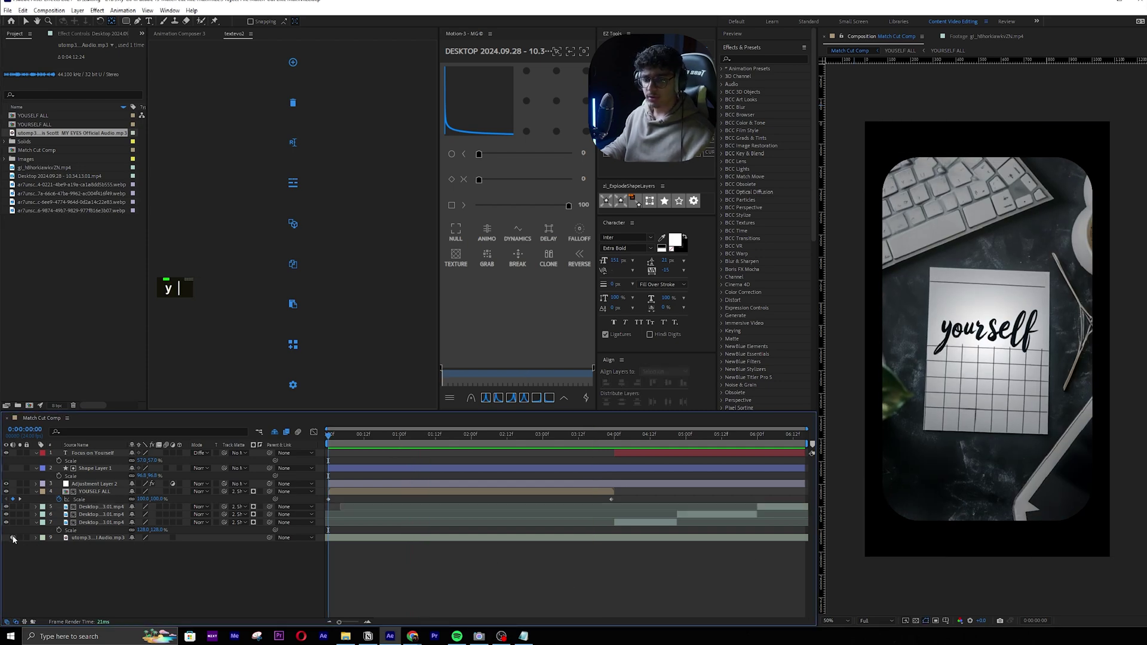
{"action": "double_click", "coordinate": [935, 312]}
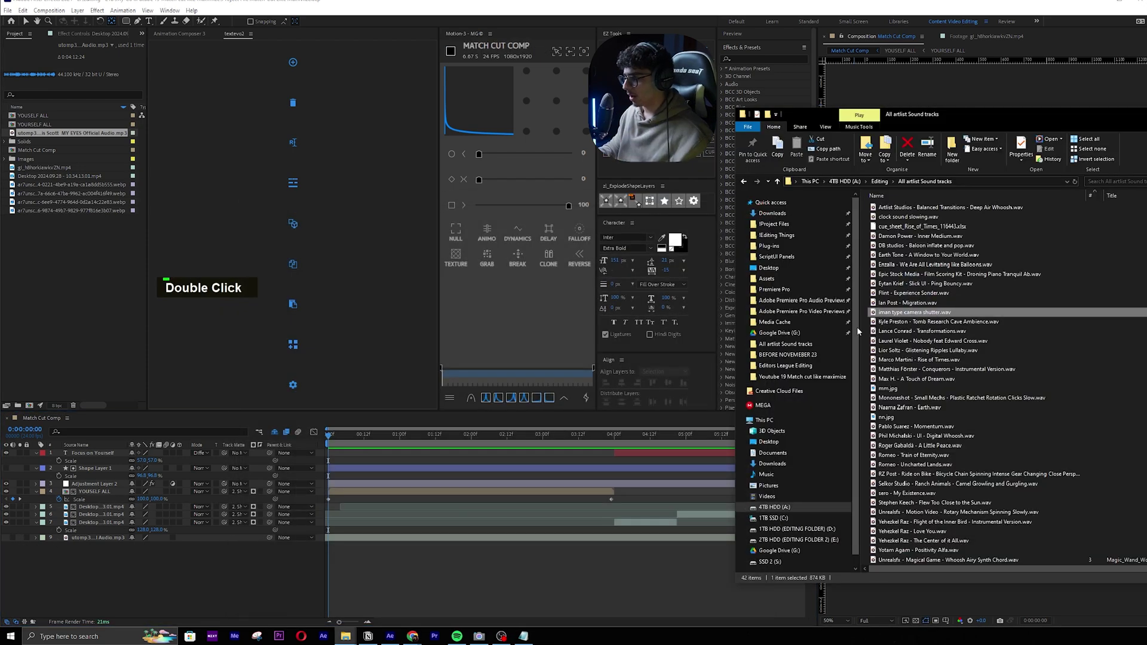
{"action": "left_click_drag", "start_coordinate": [911, 312], "coordinate": [668, 506]}
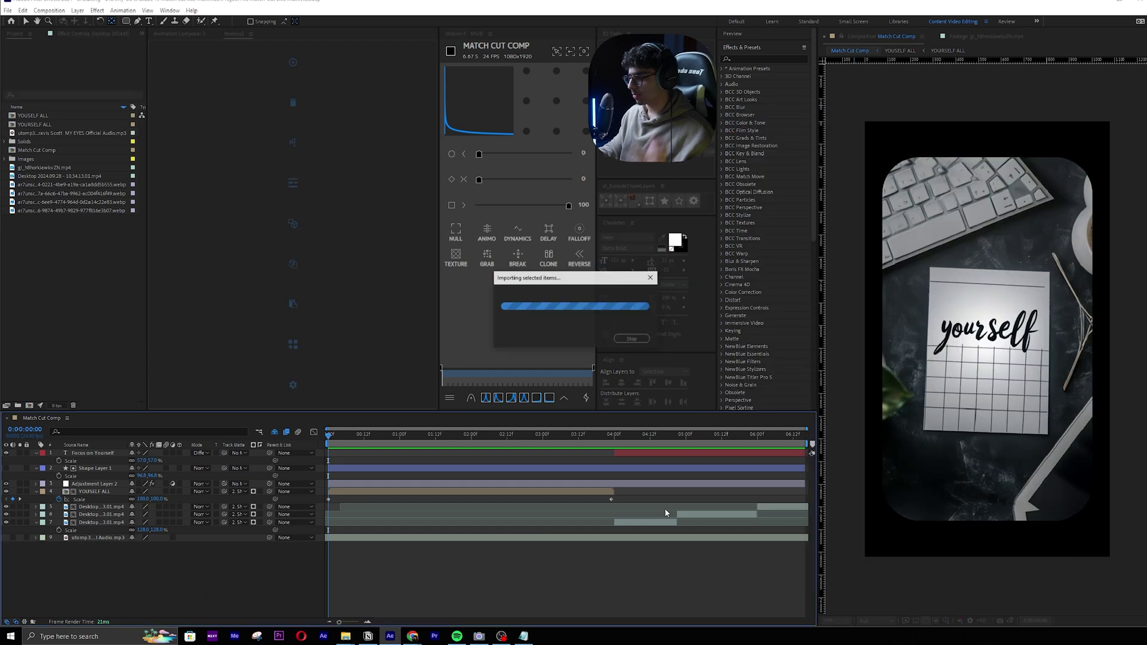
Step: Import the Rotary Mechanism Spinning Slowly.wav sound into the timeline and move it to start at about 0:00:01:16, after the shutter sound
{"action": "key", "text": "alt+Tab"}
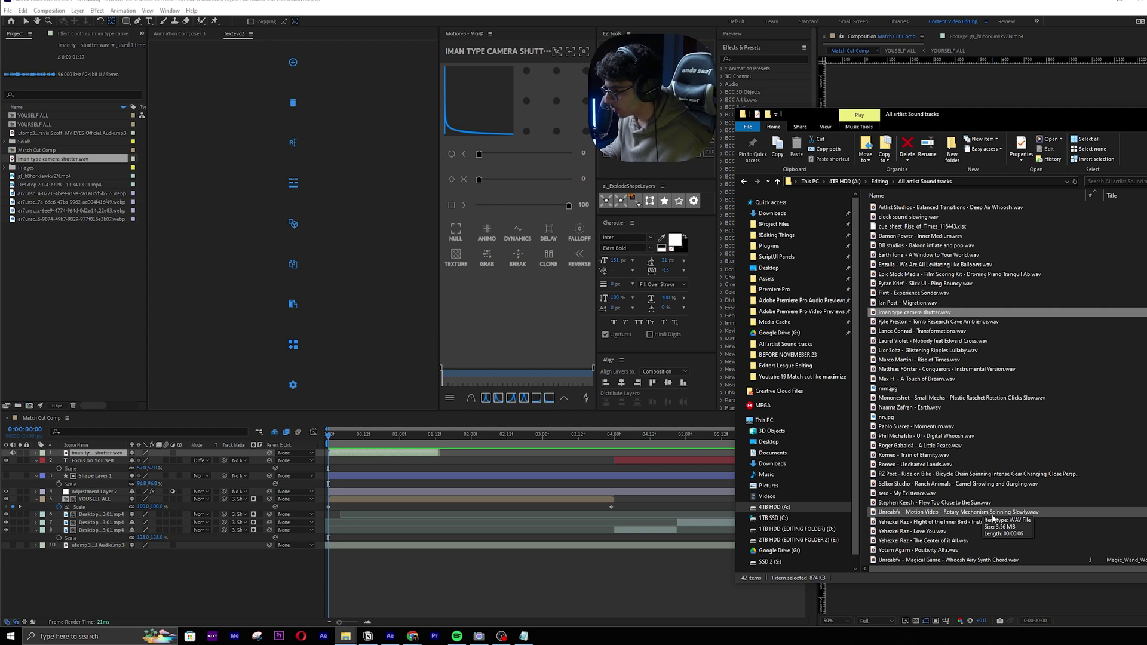
{"action": "left_click_drag", "start_coordinate": [993, 519], "coordinate": [500, 575]}
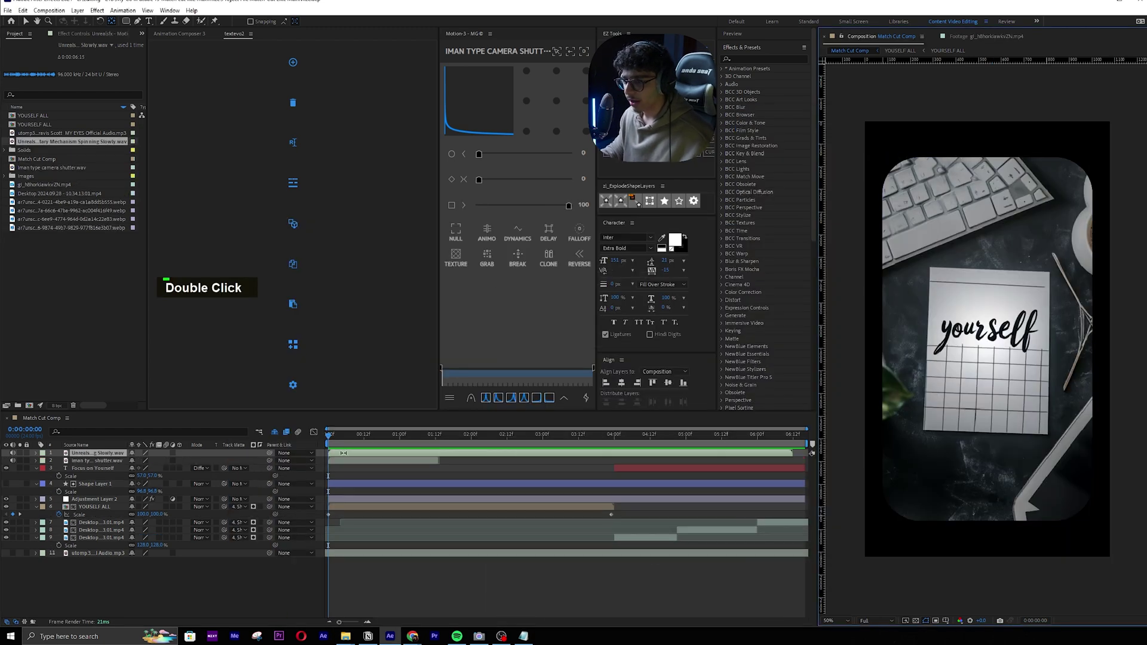
{"action": "left_click", "coordinate": [350, 454]}
{"action": "key", "text": "v"}
{"action": "left_click_drag", "start_coordinate": [366, 455], "coordinate": [486, 458]}
Step: Show the camera shutter sound's waveform and shift the layer about two frames later, to 0:00:00:02
{"action": "left_click", "coordinate": [362, 461]}
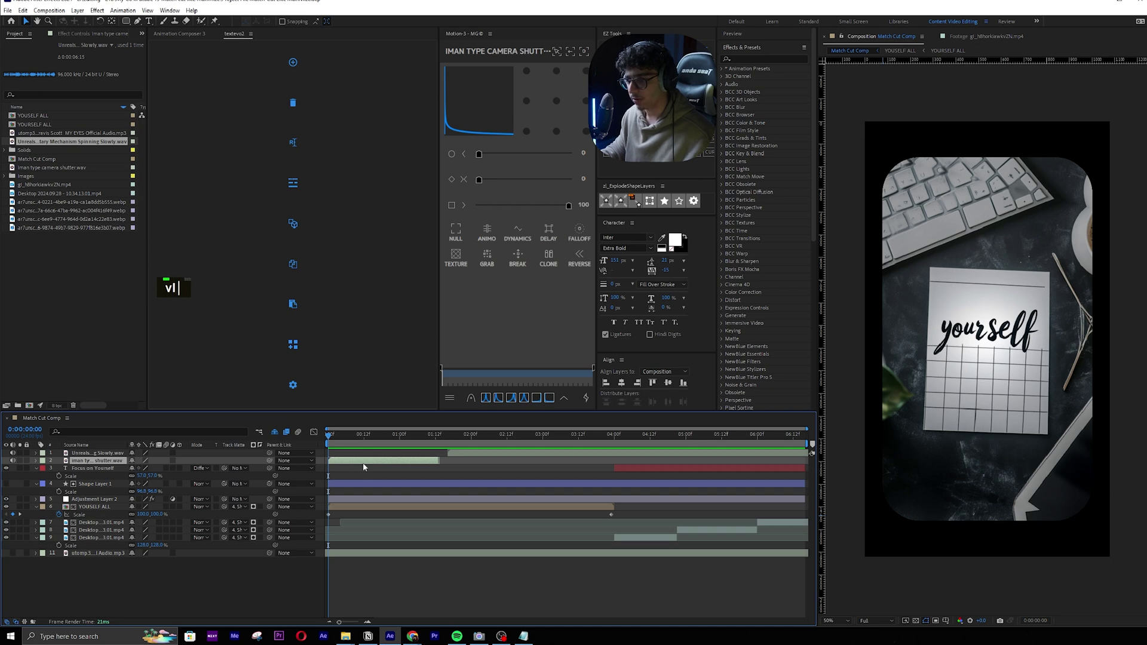
{"action": "key", "text": "l"}
{"action": "left_click_drag", "start_coordinate": [345, 625], "coordinate": [358, 623]}
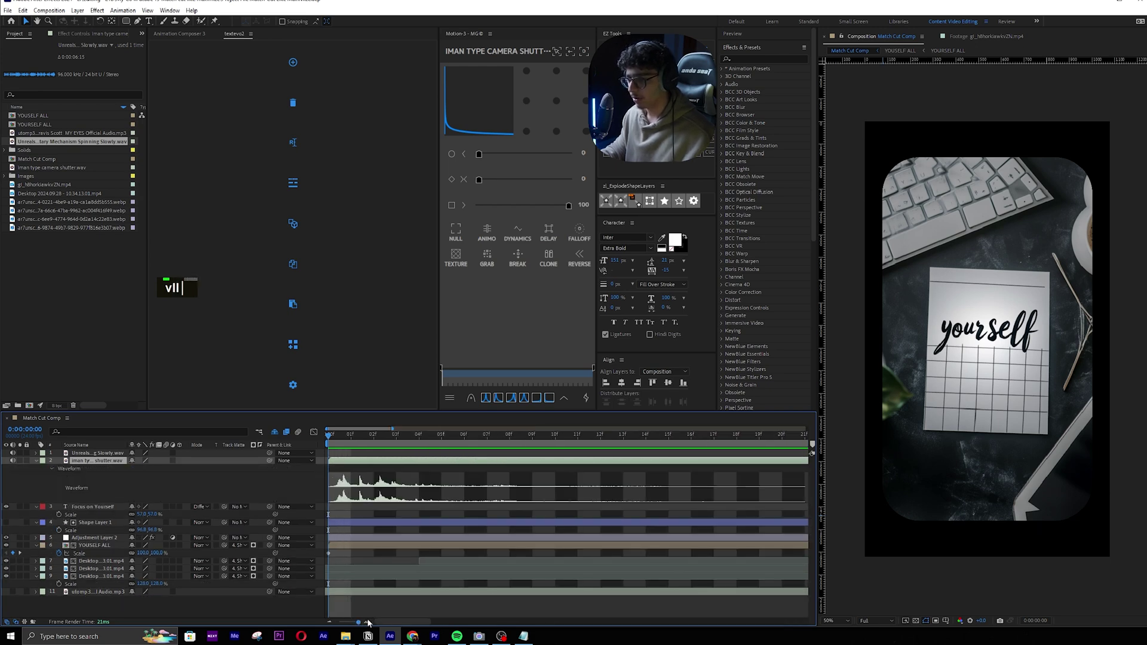
{"action": "scroll", "coordinate": [312, 445], "scroll_direction": "down", "scroll_amount": 5}
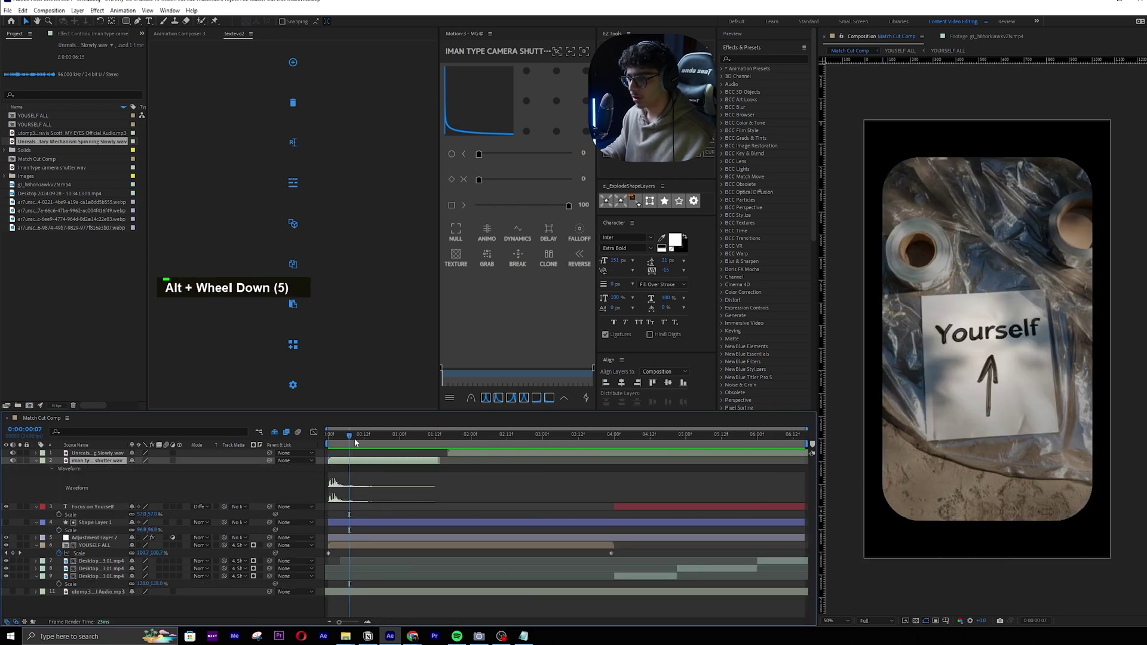
{"action": "key", "text": "Page_Down"}
{"action": "key", "text": "Page_Down"}
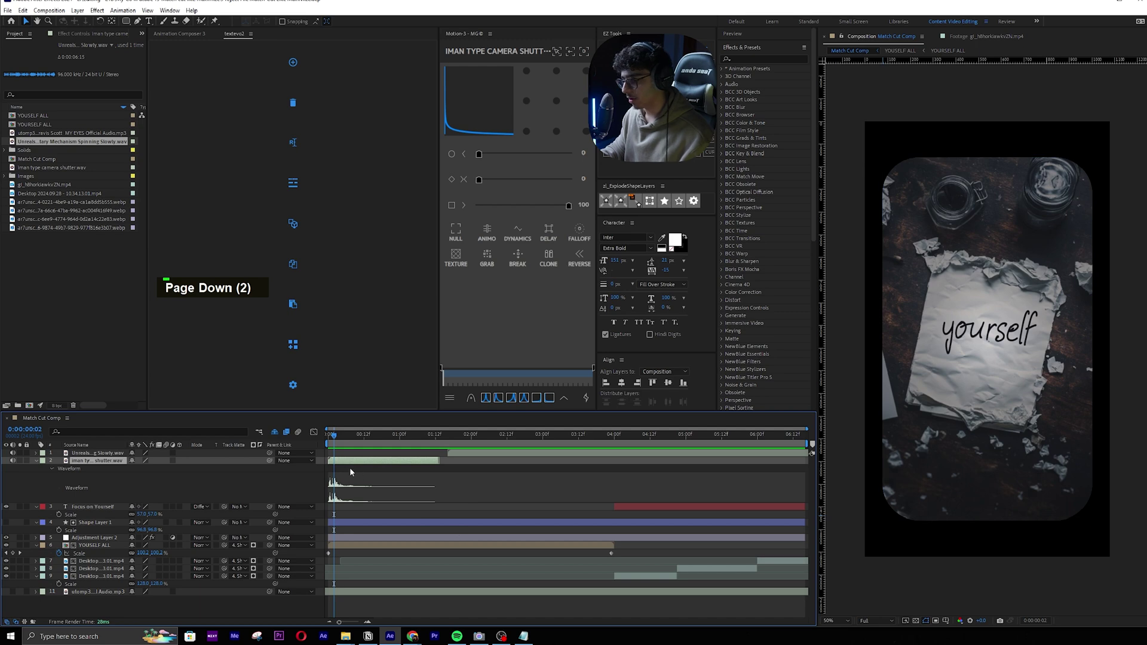
{"action": "scroll", "coordinate": [341, 445], "scroll_direction": "down", "scroll_amount": 1}
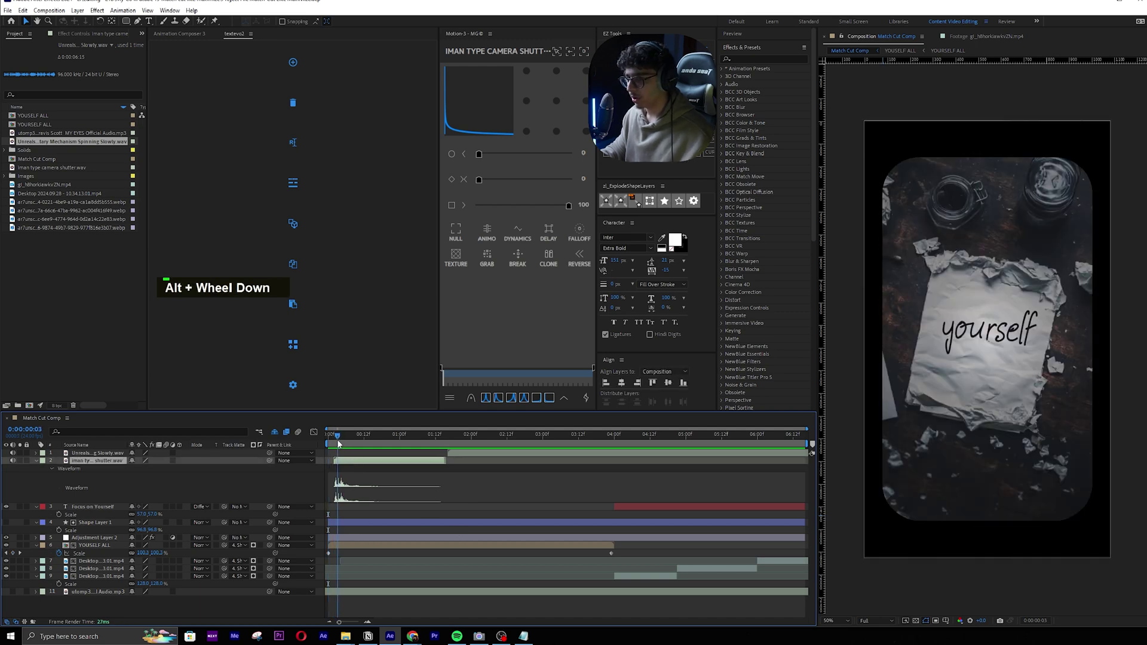
Step: Search the computer's files for "click" and add the Mononeshot Plastic Ratchet Rotation Clicks Slow.wav sound to the timeline, opening its layer view
{"action": "key", "text": "ctrl"}
{"action": "key", "text": "ctrl"}
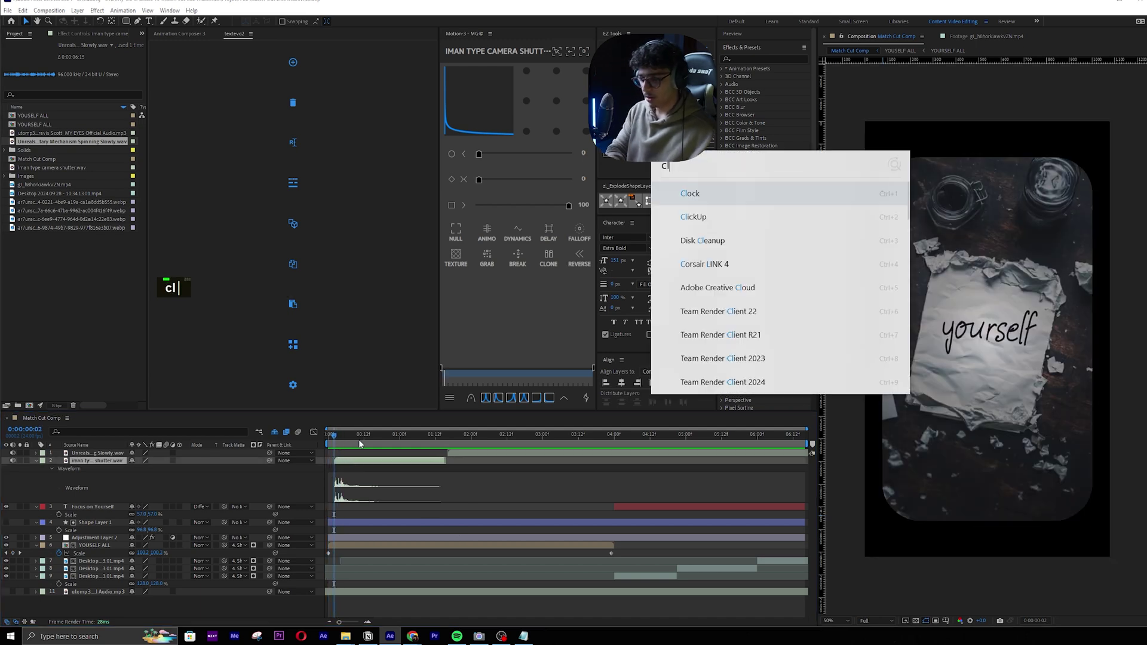
{"action": "type", "text": "click"}
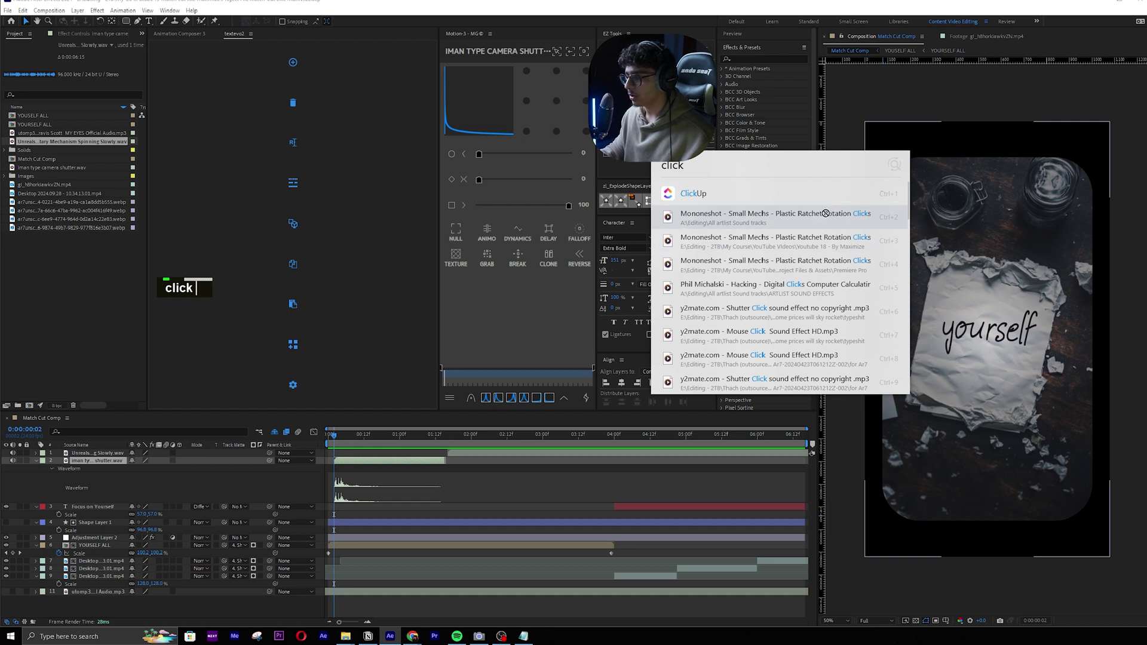
{"action": "left_click_drag", "start_coordinate": [453, 606], "coordinate": [395, 453]}
{"action": "double_click", "coordinate": [390, 451]}
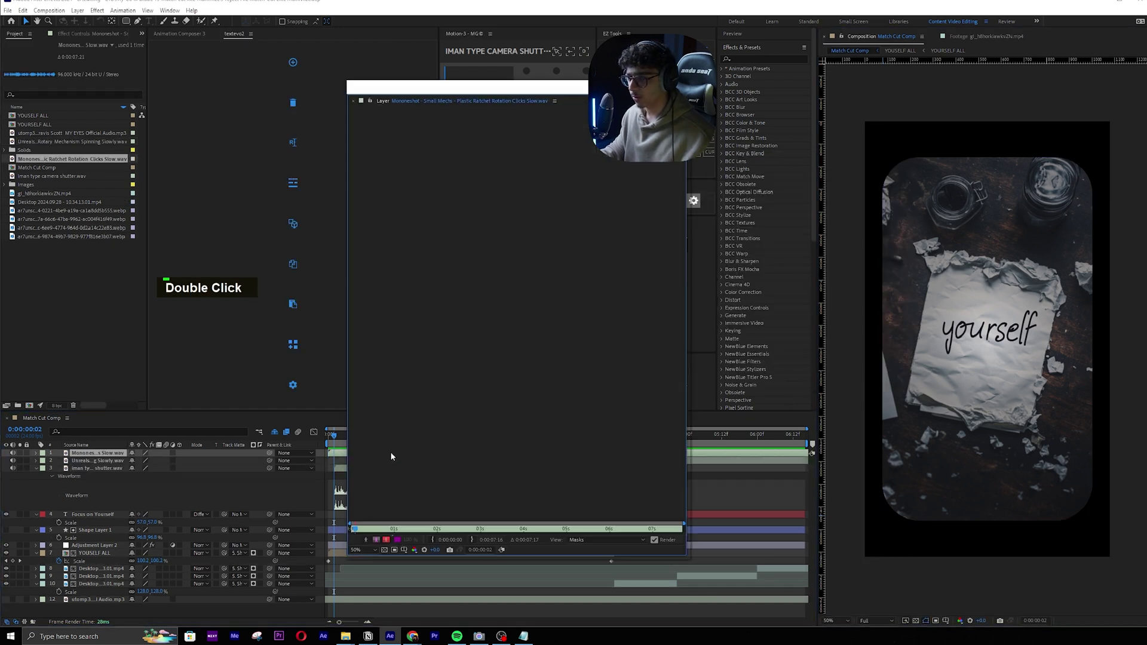
Step: Listen to the ratchet clicks sound with the other sound effects muted, and remove it from the timeline
{"action": "key", "text": "space"}
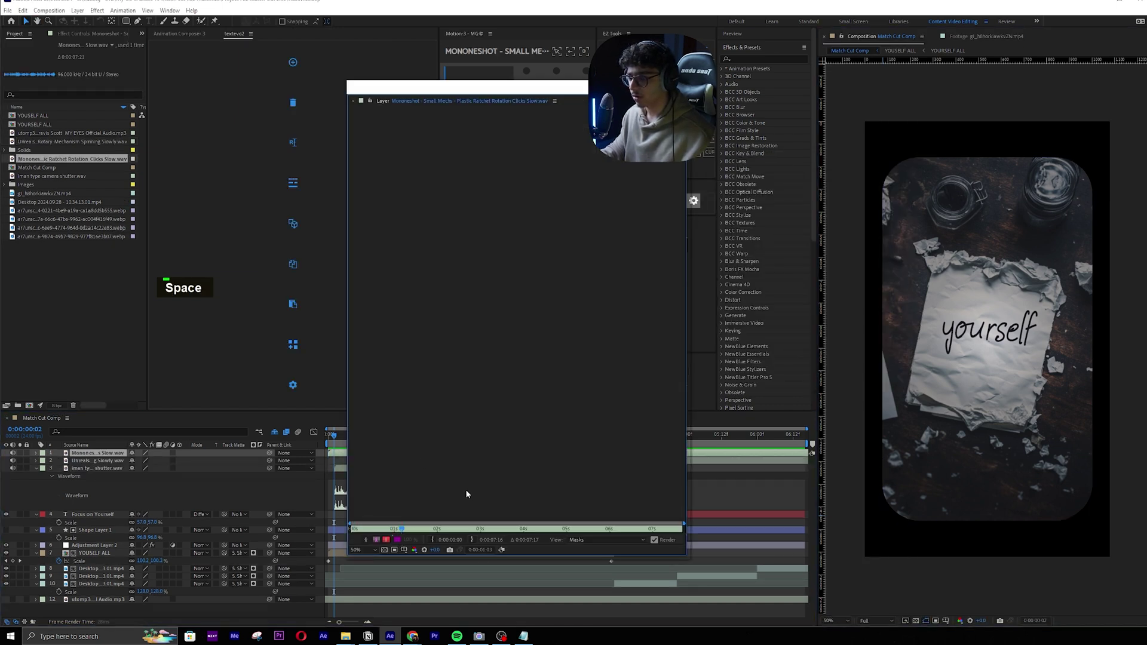
{"action": "left_click", "coordinate": [354, 531]}
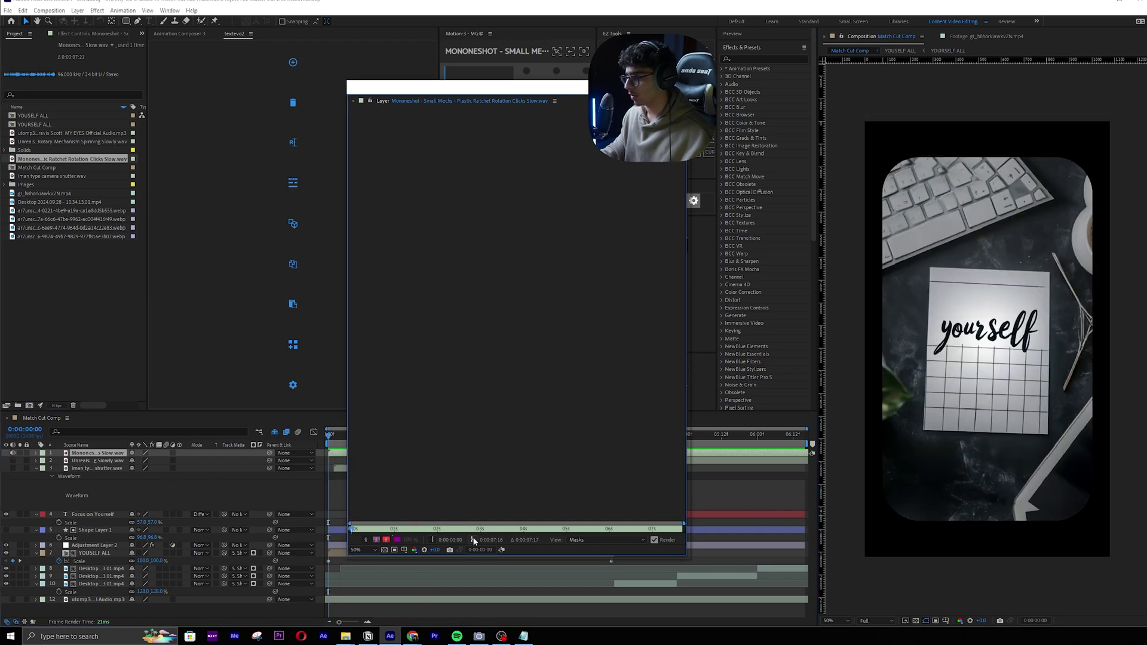
{"action": "key", "text": "space"}
{"action": "key", "text": "space"}
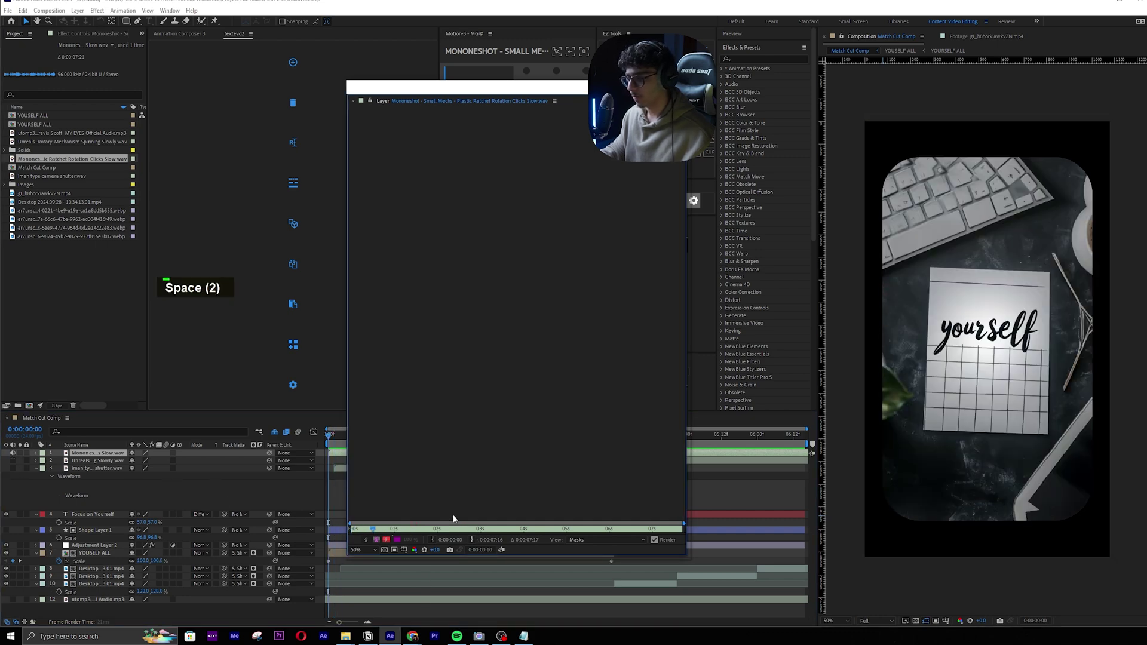
{"action": "key", "text": "space"}
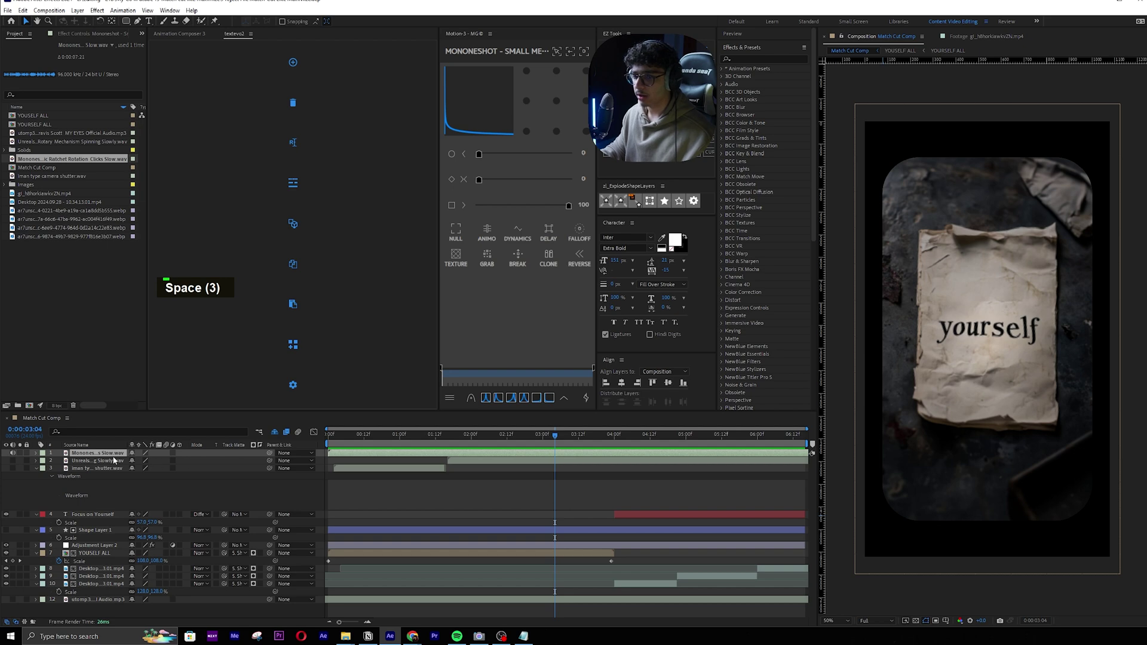
{"action": "key", "text": "Delete"}
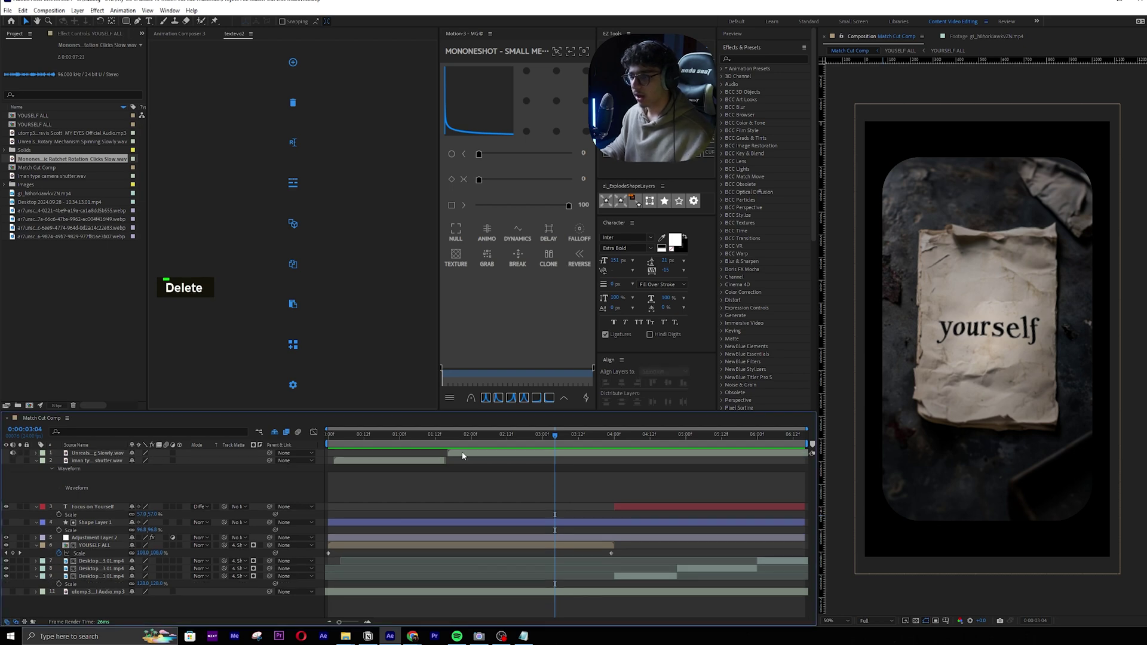
Step: Preview the rotary mechanism sound from 0:00:01:16 and move it to the composition's start
{"action": "left_click", "coordinate": [463, 455]}
{"action": "left_click", "coordinate": [447, 441]}
{"action": "key", "text": "space"}
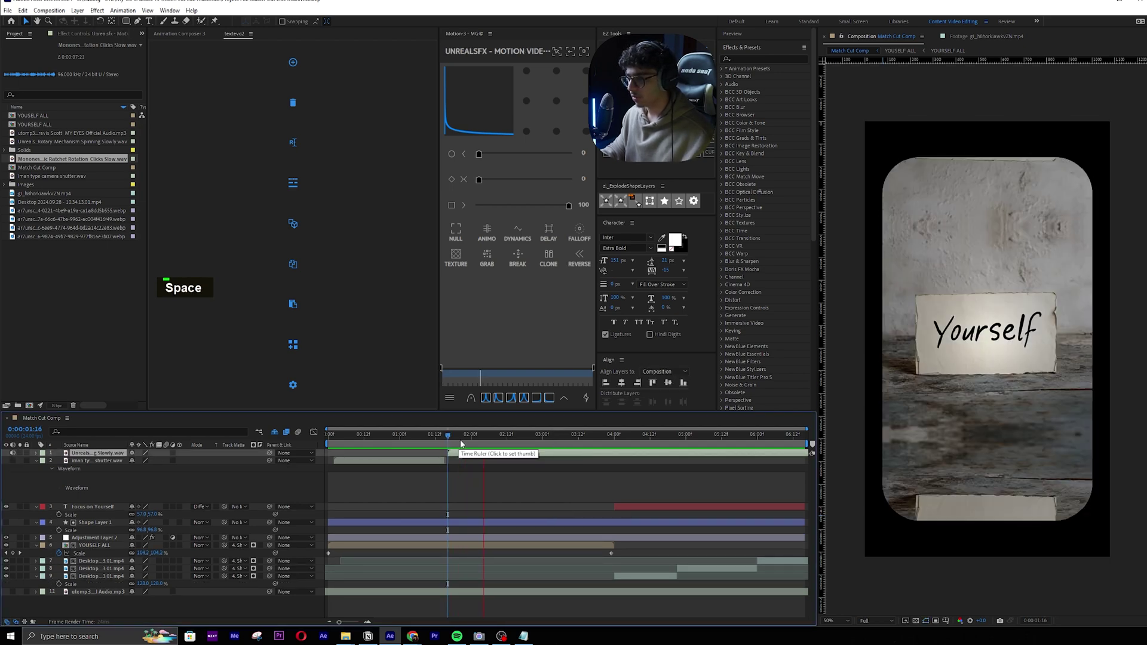
{"action": "key", "text": "space"}
{"action": "left_click_drag", "start_coordinate": [469, 452], "coordinate": [457, 453]}
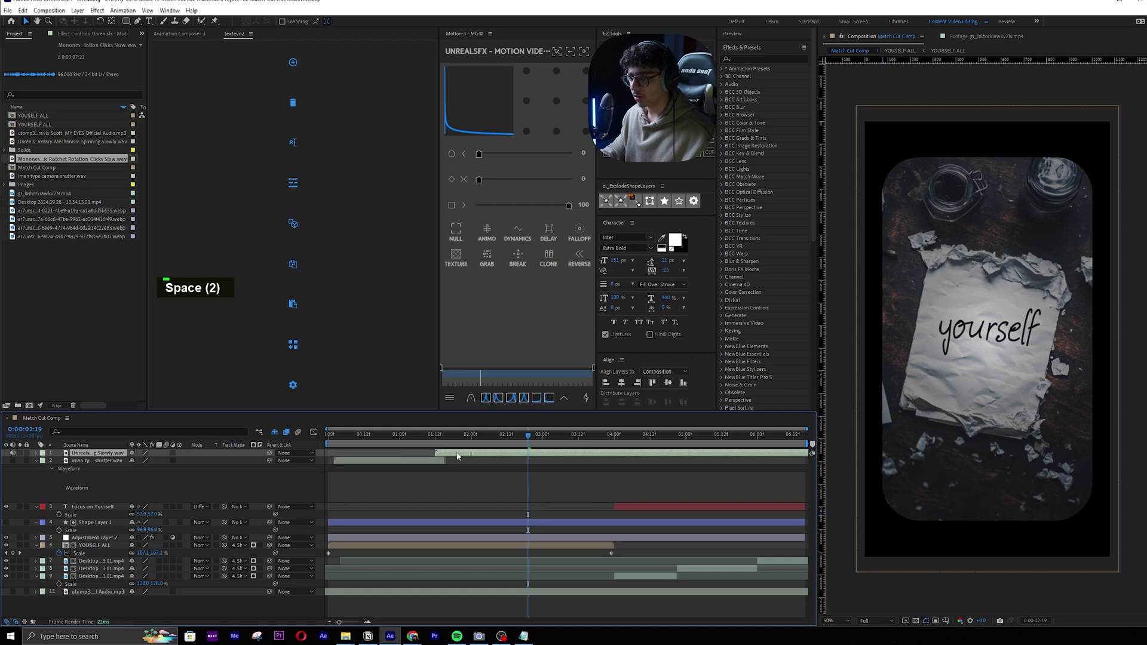
{"action": "left_click_drag", "start_coordinate": [374, 457], "coordinate": [271, 448]}
Step: Split the rotary mechanism sound at 0:00:04:00, where the desktop clip begins, and delete the remainder
{"action": "left_click", "coordinate": [351, 461]}
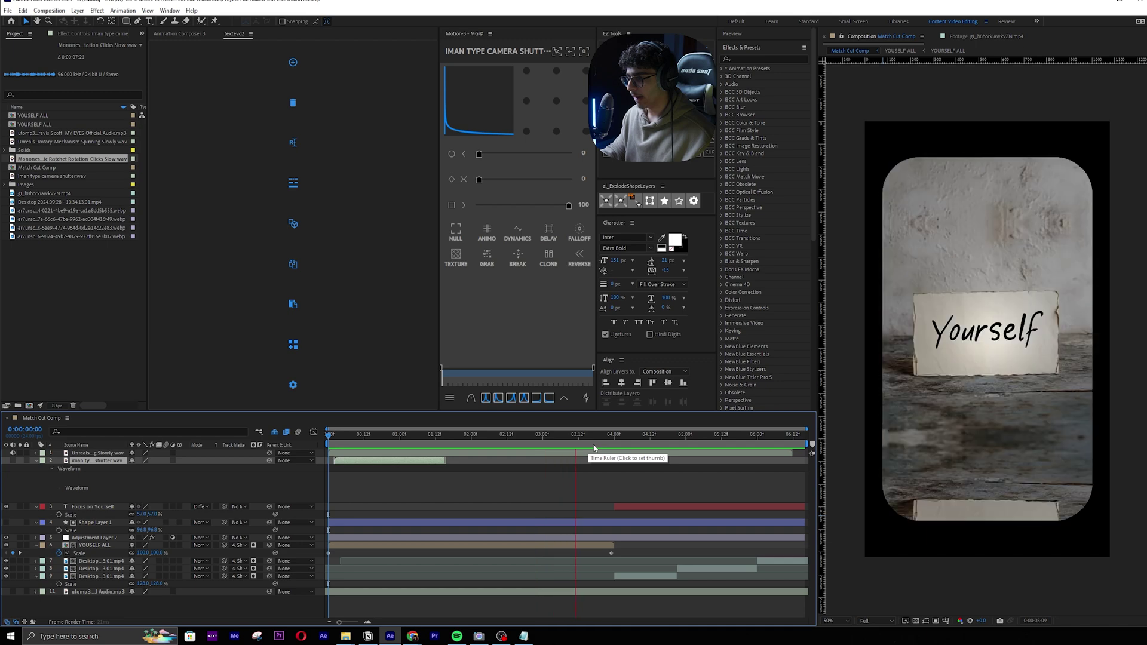
{"action": "left_click", "coordinate": [611, 436]}
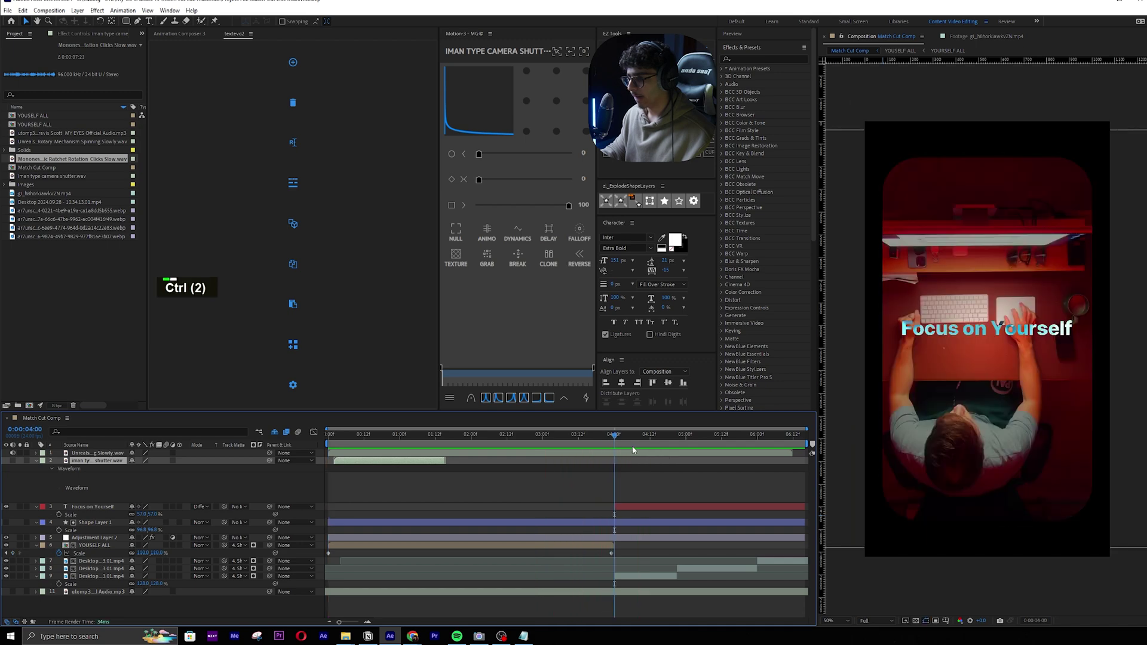
{"action": "key", "text": "ctrl+shift+d"}
{"action": "key", "text": "Delete"}
Step: Display the camera shutter sound's waveform and move the layer to the desktop clip's start at about 0:00:04:00
{"action": "left_click", "coordinate": [411, 462]}
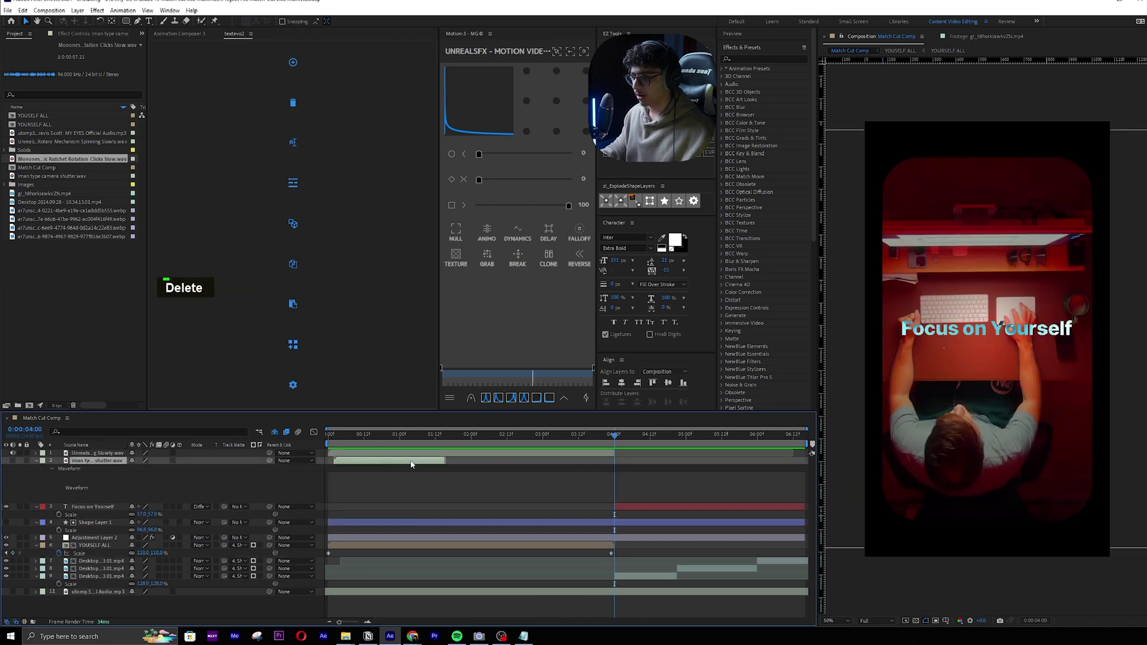
{"action": "key", "text": "l"}
{"action": "key", "text": "l"}
{"action": "key", "text": "l"}
{"action": "key", "text": "l"}
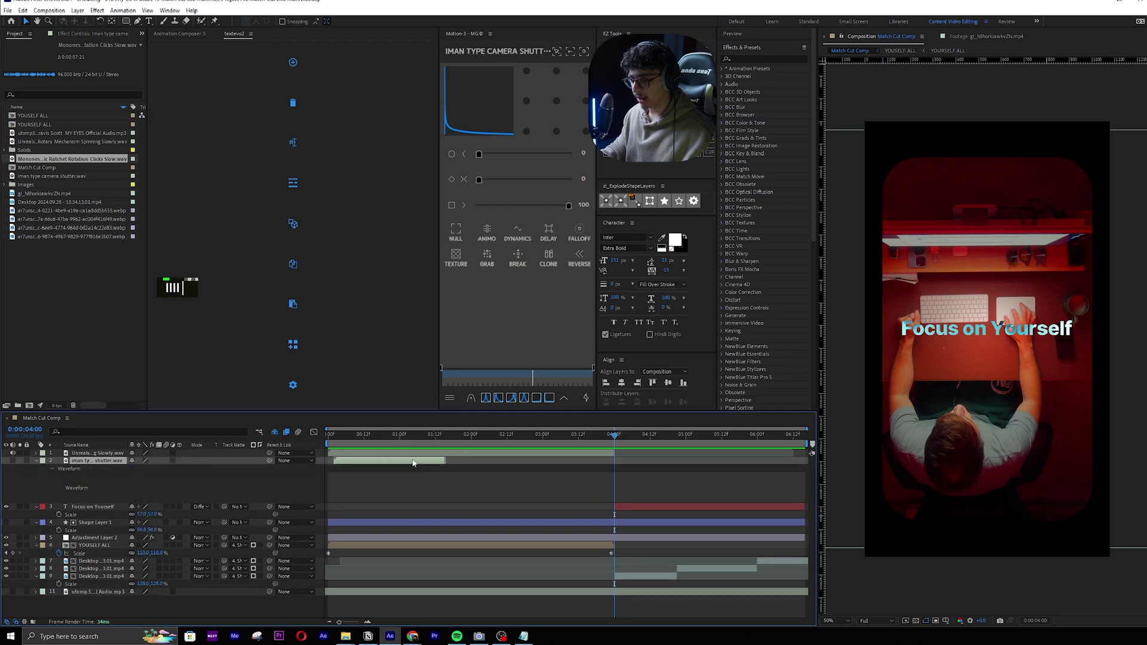
{"action": "mouse_move", "coordinate": [401, 463]}
{"action": "left_mouse_down"}
{"action": "mouse_move", "coordinate": [668, 469]}
{"action": "mouse_move", "coordinate": [481, 441]}
{"action": "left_mouse_up"}
{"action": "left_click", "coordinate": [626, 469]}
Step: Duplicate the camera shutter sound twice, aligning the copies with the desktop clip's cuts at 0:00:04:21 and 0:00:06:00
{"action": "left_click", "coordinate": [677, 440]}
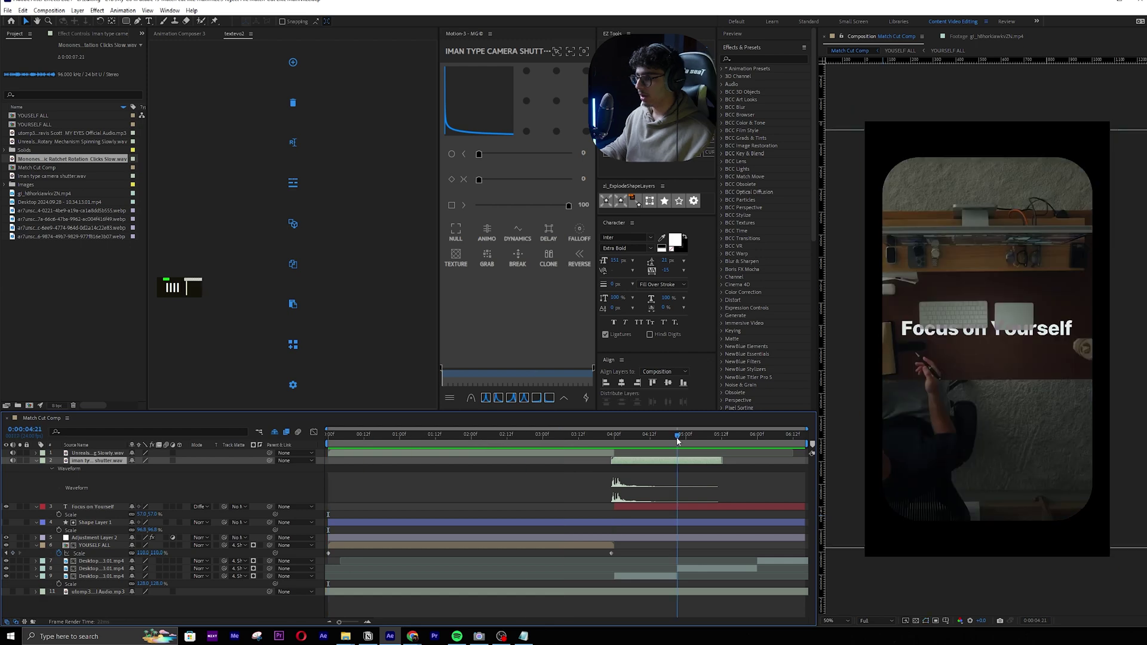
{"action": "key", "text": "ctrl+d"}
{"action": "left_click_drag", "start_coordinate": [662, 465], "coordinate": [711, 463]}
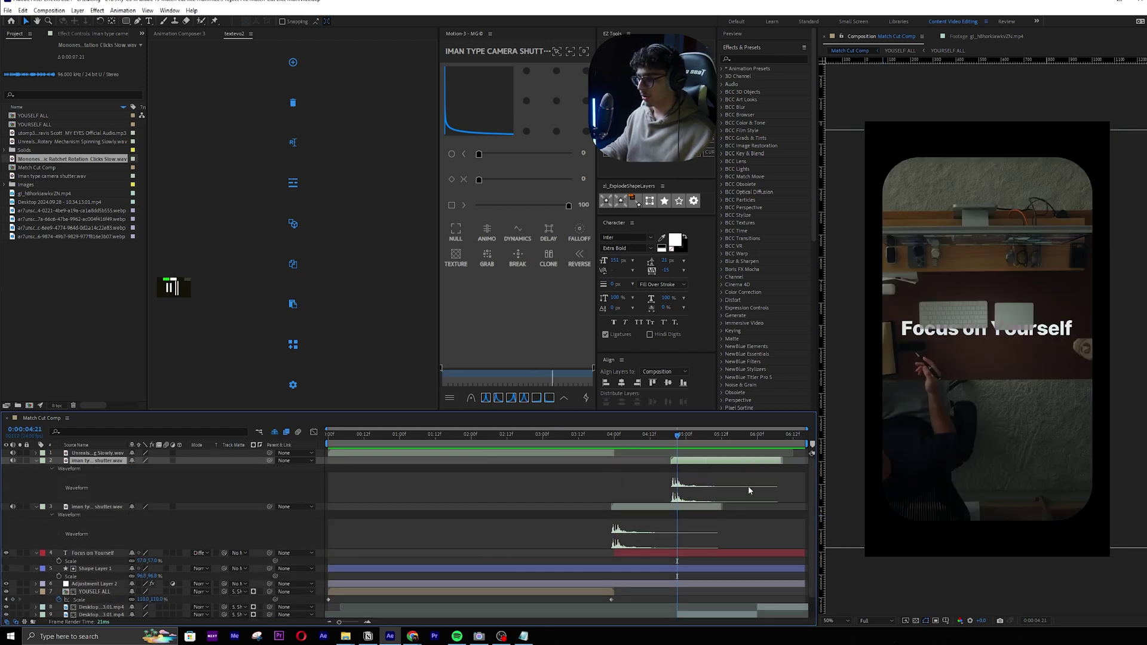
{"action": "scroll", "coordinate": [744, 440], "scroll_direction": "down", "scroll_amount": 20, "text": "alt"}
{"action": "key", "text": "ctrl+d"}
{"action": "key", "text": "bracketleft"}
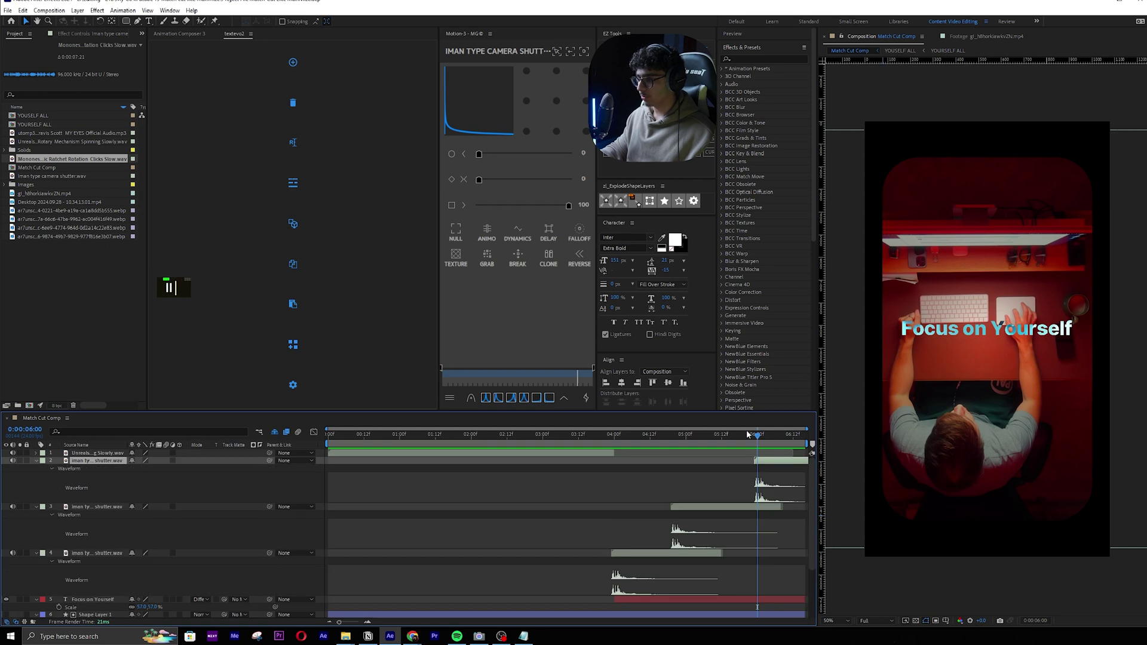
Step: Duplicate the camera shutter sound near 0:00:04:21 and shift the copy slightly later
{"action": "left_click_drag", "start_coordinate": [748, 434], "coordinate": [677, 442]}
{"action": "left_click", "coordinate": [690, 510]}
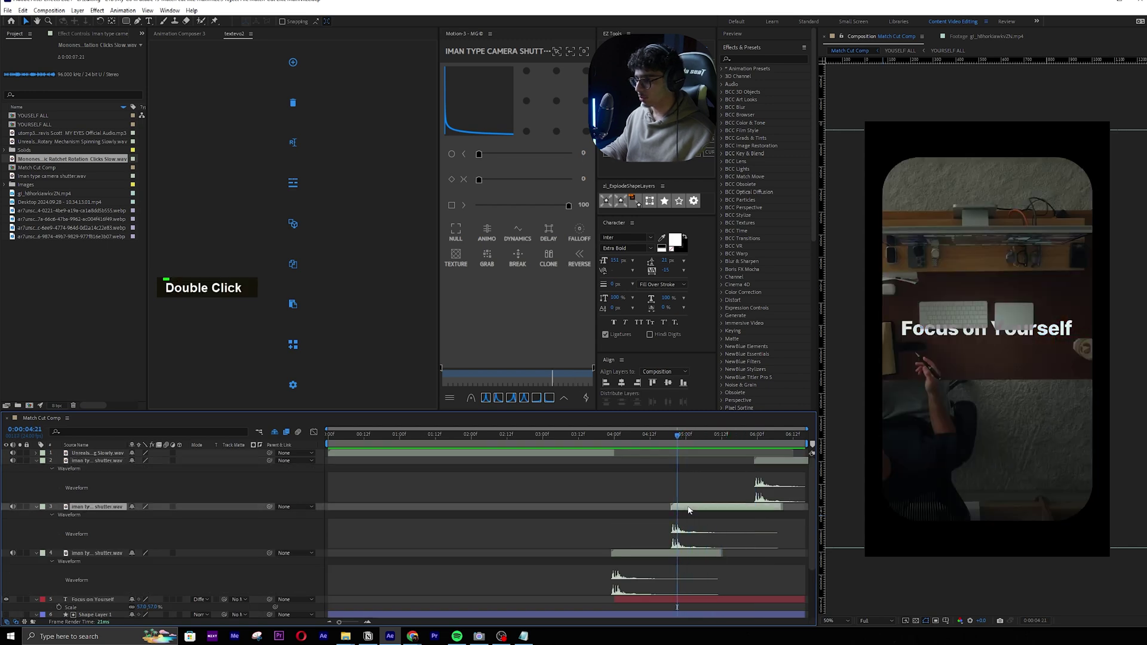
{"action": "key", "text": "ctrl+d"}
{"action": "scroll", "coordinate": [678, 511], "scroll_direction": "up", "scroll_amount": 6, "text": "alt"}
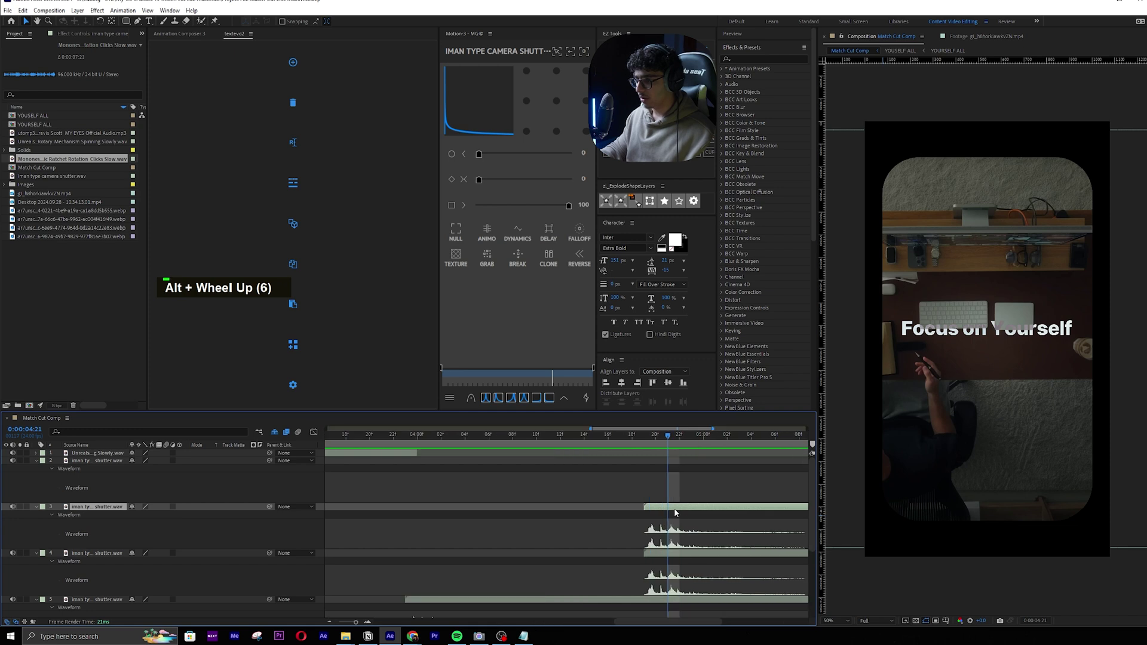
{"action": "scroll", "coordinate": [696, 510], "scroll_direction": "down", "scroll_amount": 1, "text": "alt"}
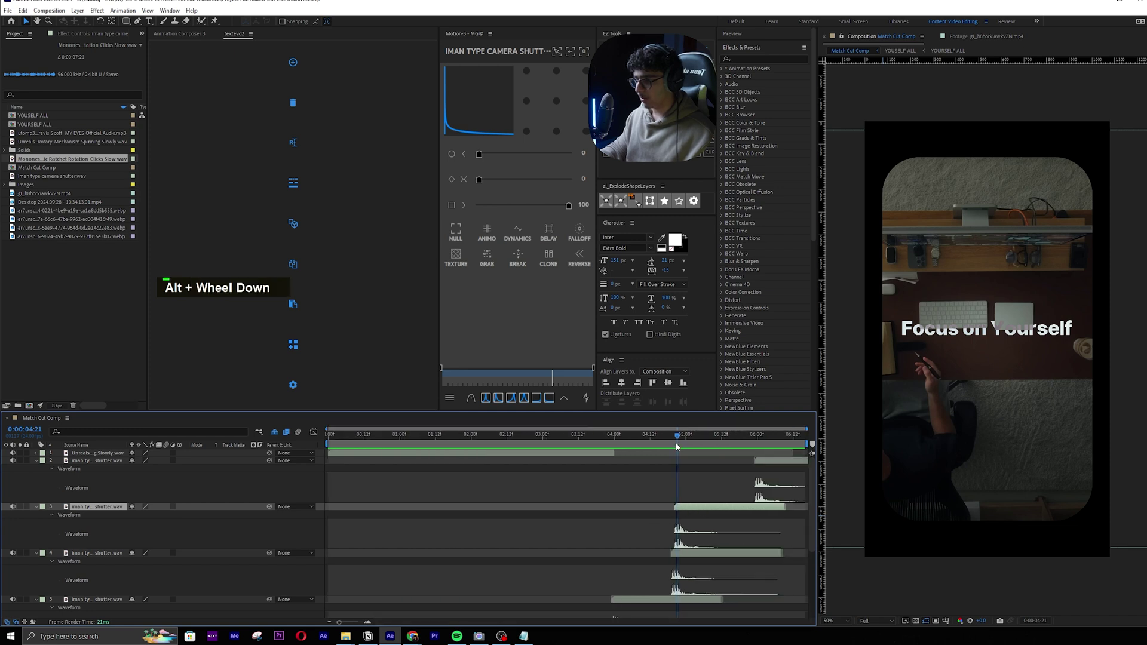
Step: Duplicate the shifted camera shutter sound again and move the copy to start at about 0:00:05:05
{"action": "left_click_drag", "start_coordinate": [677, 447], "coordinate": [702, 430]}
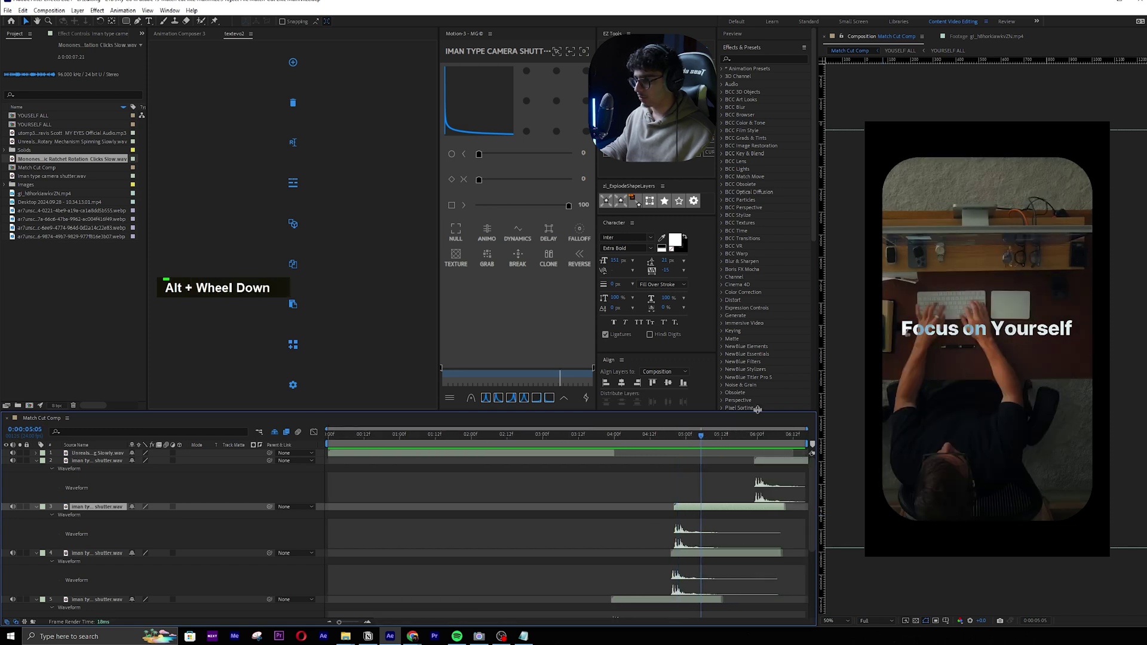
{"action": "left_click", "coordinate": [703, 514]}
{"action": "left_click", "coordinate": [702, 510], "text": "ctrl"}
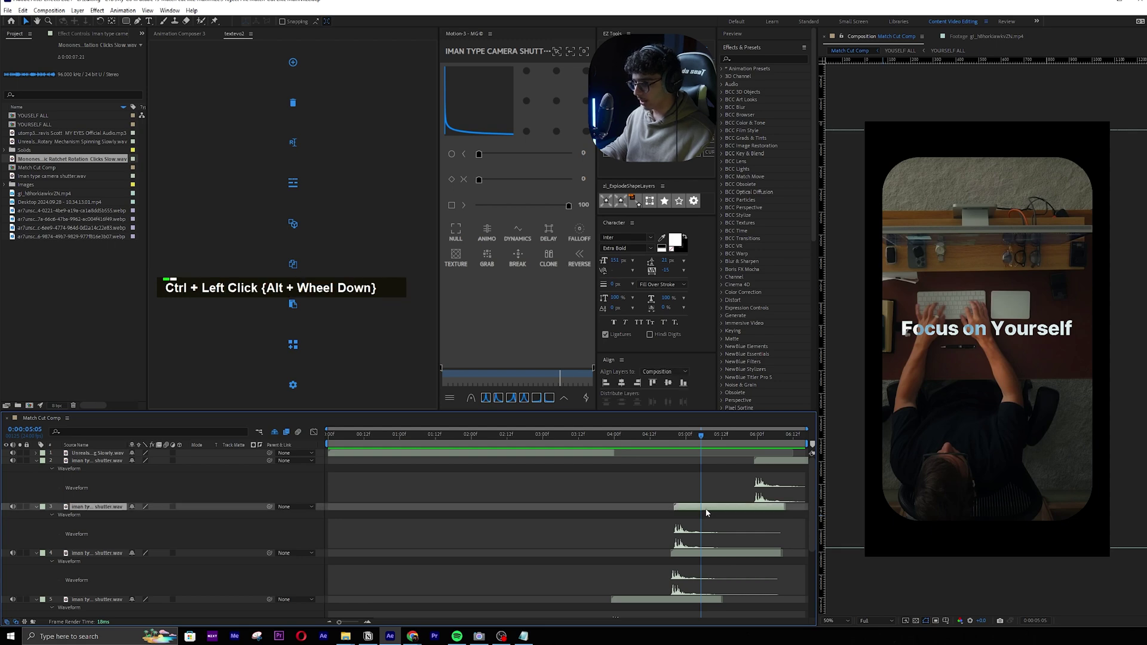
{"action": "key", "text": "ctrl+d"}
{"action": "left_click_drag", "start_coordinate": [690, 509], "coordinate": [715, 507]}
Step: Preview the shutter sounds from 0:00:03:16 and delete the earlier of the two overlapping copies near 0:00:04:21
{"action": "left_click_drag", "start_coordinate": [696, 440], "coordinate": [591, 442]}
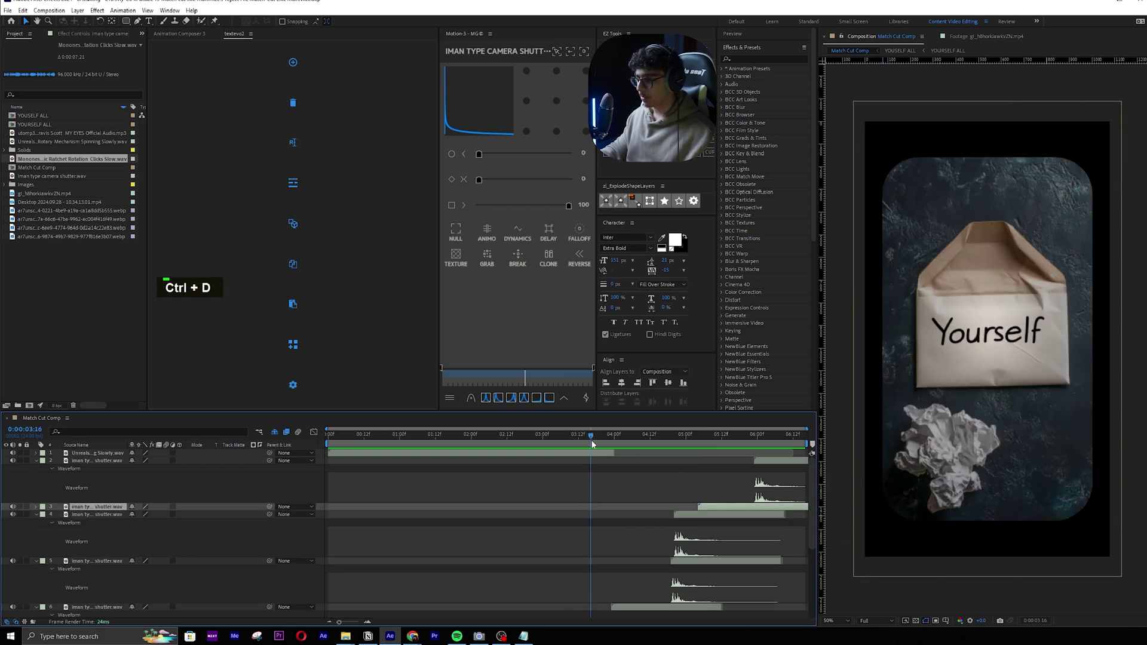
{"action": "key", "text": "space"}
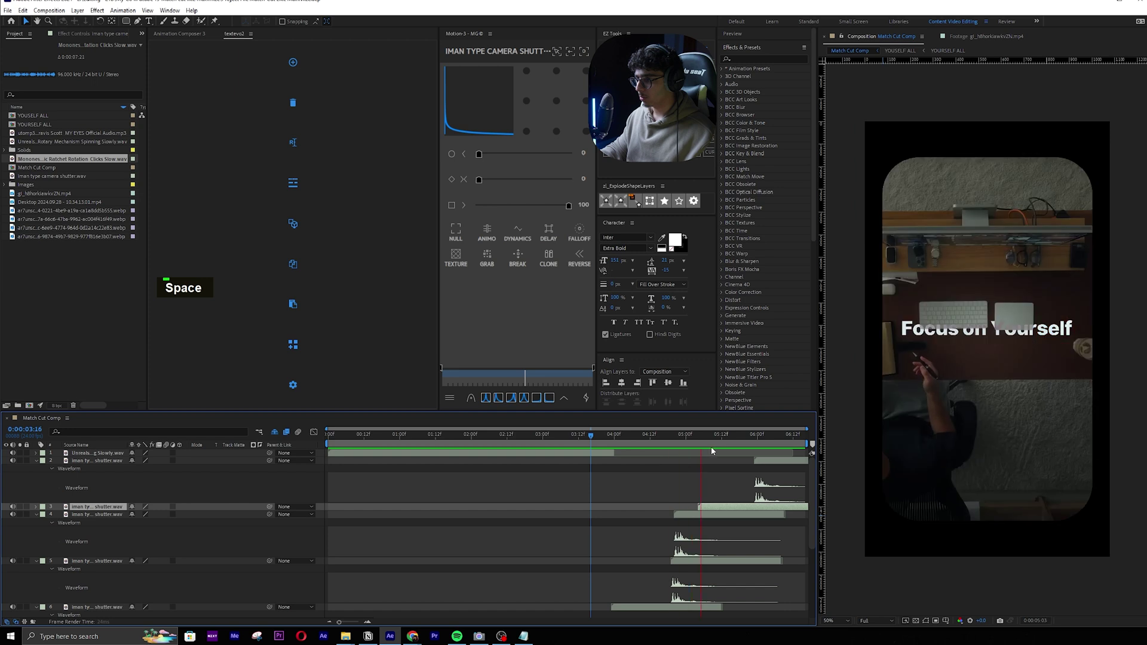
{"action": "key", "text": "space"}
{"action": "left_click", "coordinate": [672, 440]}
{"action": "left_click", "coordinate": [693, 561]}
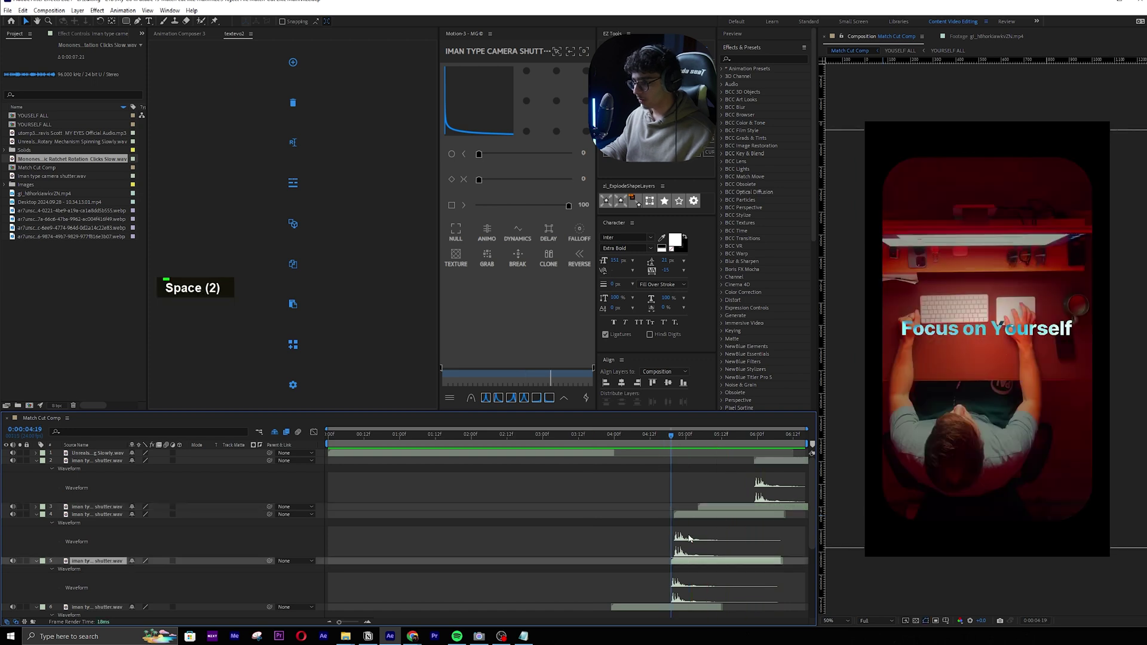
{"action": "key", "text": "Delete"}
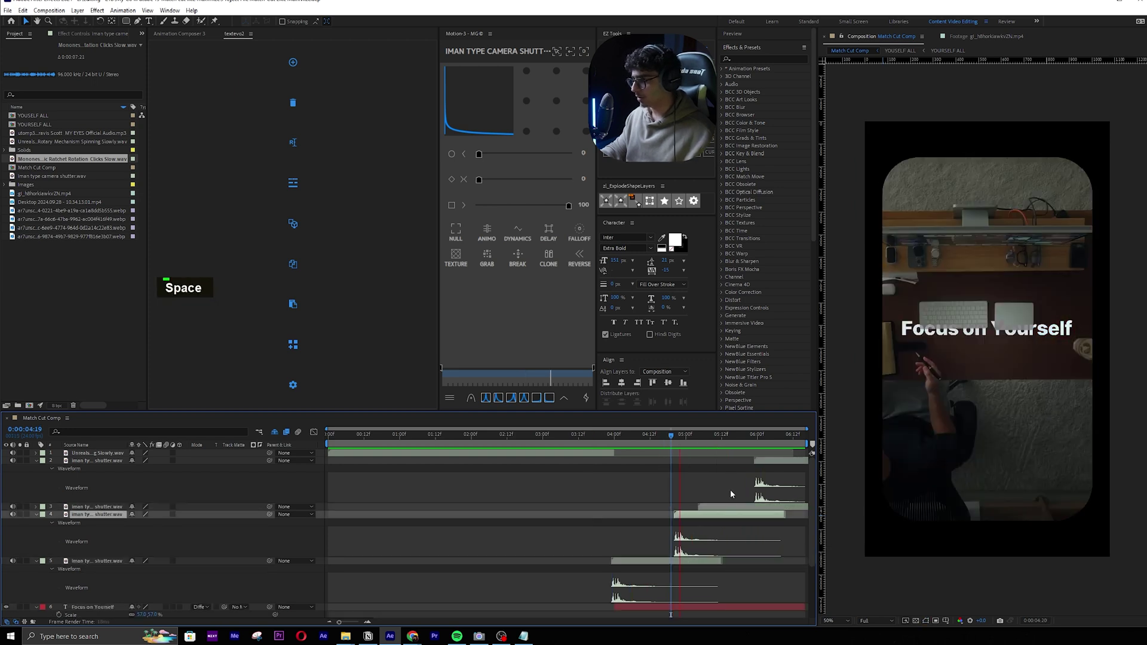
Step: Play back the shutter sounds again and nudge the last shutter sound slightly earlier, ahead of the 0:00:06:00 cut
{"action": "scroll", "coordinate": [555, 464], "scroll_direction": "down", "scroll_amount": 3}
{"action": "left_click", "coordinate": [572, 441]}
{"action": "key", "text": "space"}
{"action": "scroll", "coordinate": [623, 465], "scroll_direction": "down", "scroll_amount": 5, "text": "alt"}
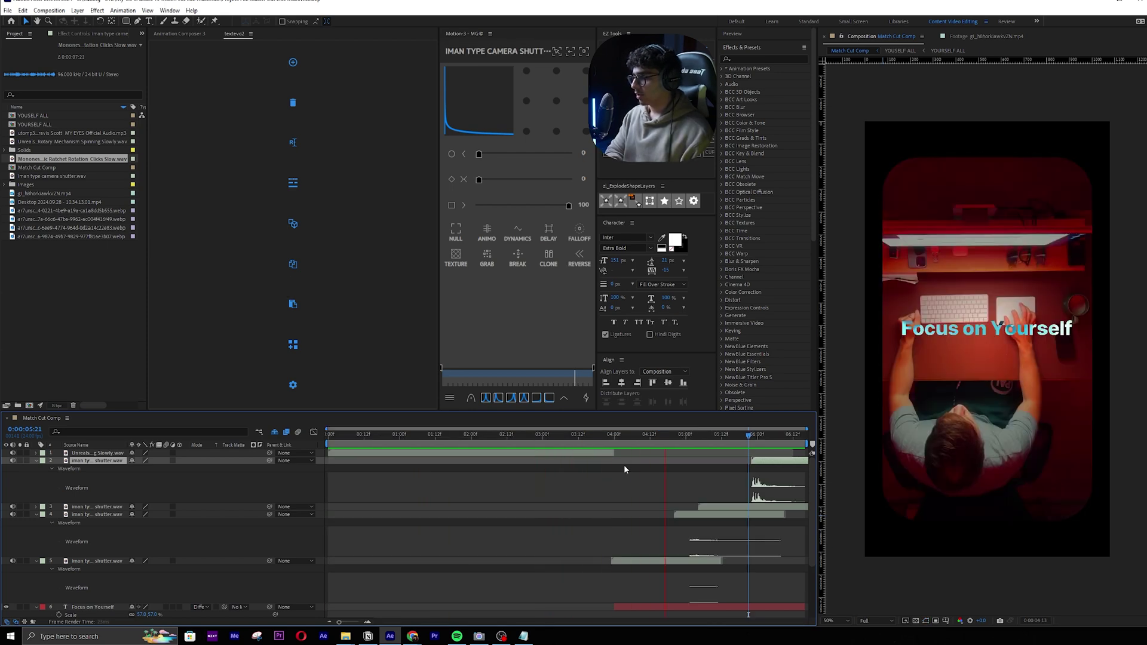
{"action": "key", "text": "space"}
{"action": "left_click", "coordinate": [729, 435]}
{"action": "left_click_drag", "start_coordinate": [735, 436], "coordinate": [745, 444]}
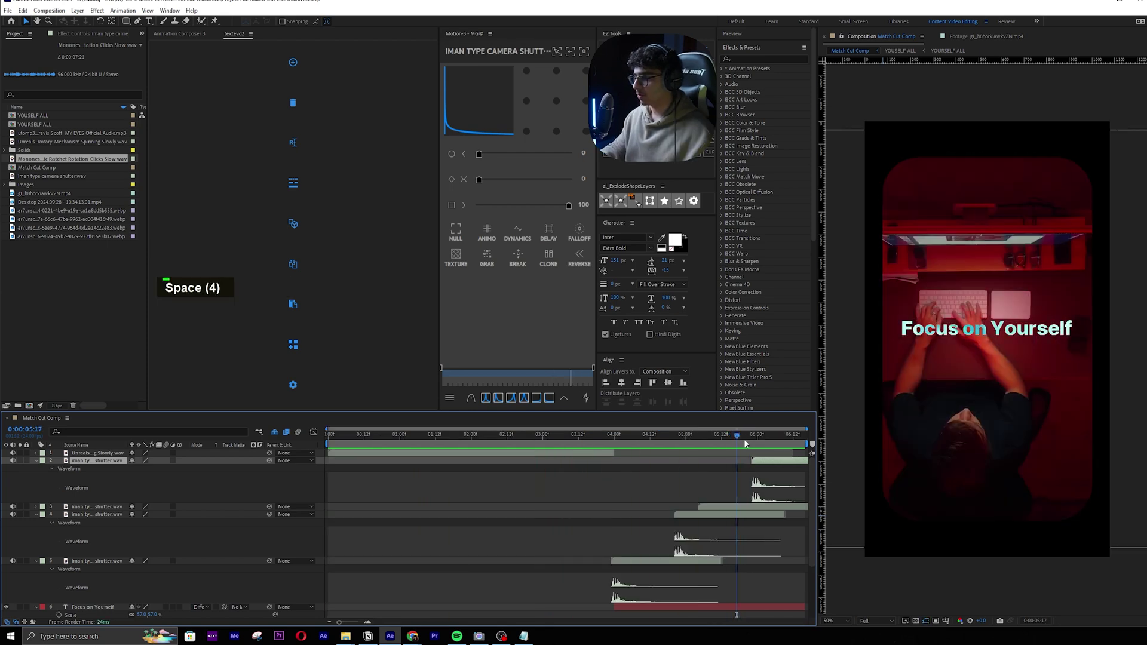
Step: Duplicate the last camera shutter sound, move the copy slightly earlier to about 0:00:05:16, and preview the sounds
{"action": "double_click", "coordinate": [764, 468]}
{"action": "left_click", "coordinate": [720, 436]}
{"action": "key", "text": "ctrl+d"}
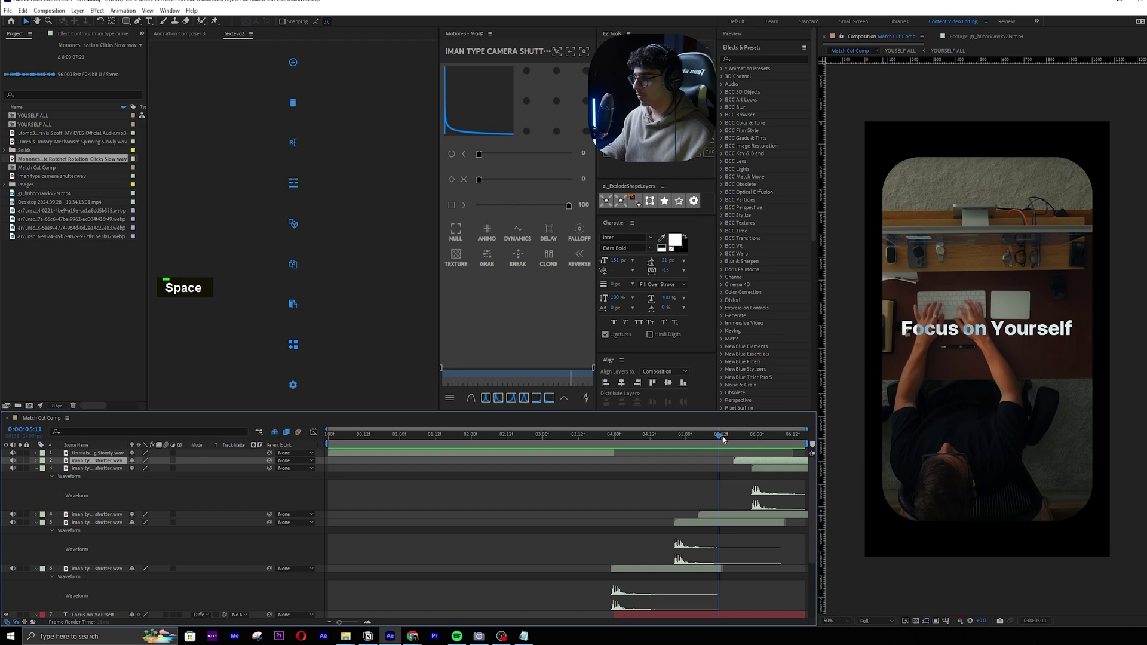
{"action": "key", "text": "space"}
{"action": "key", "text": "space"}
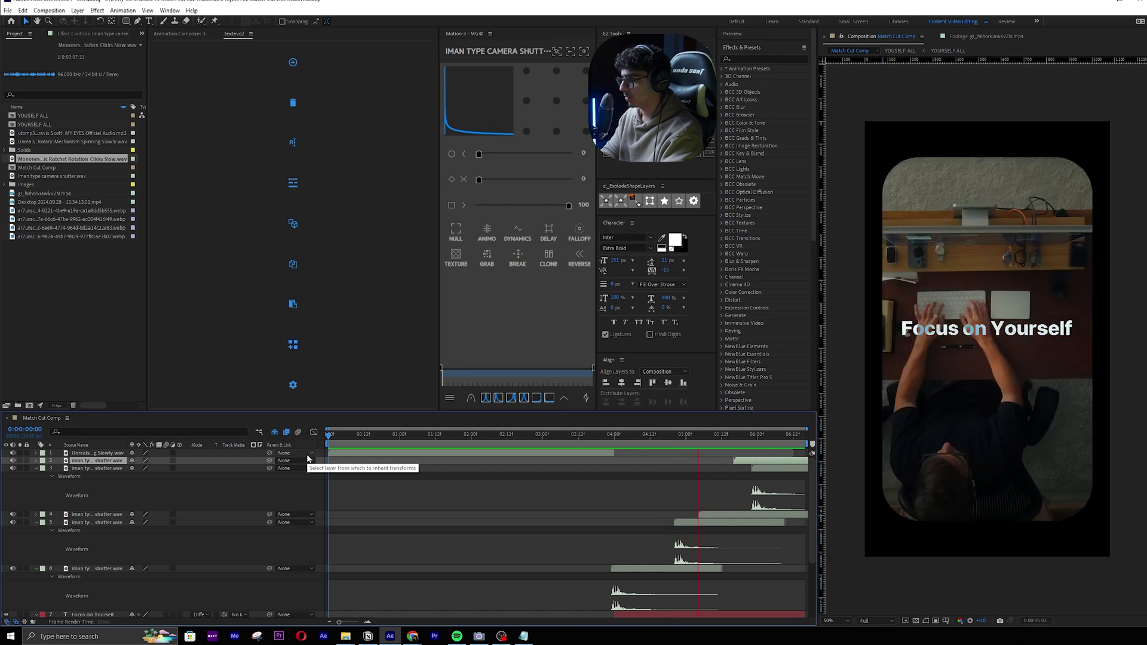
{"action": "key", "text": "space"}
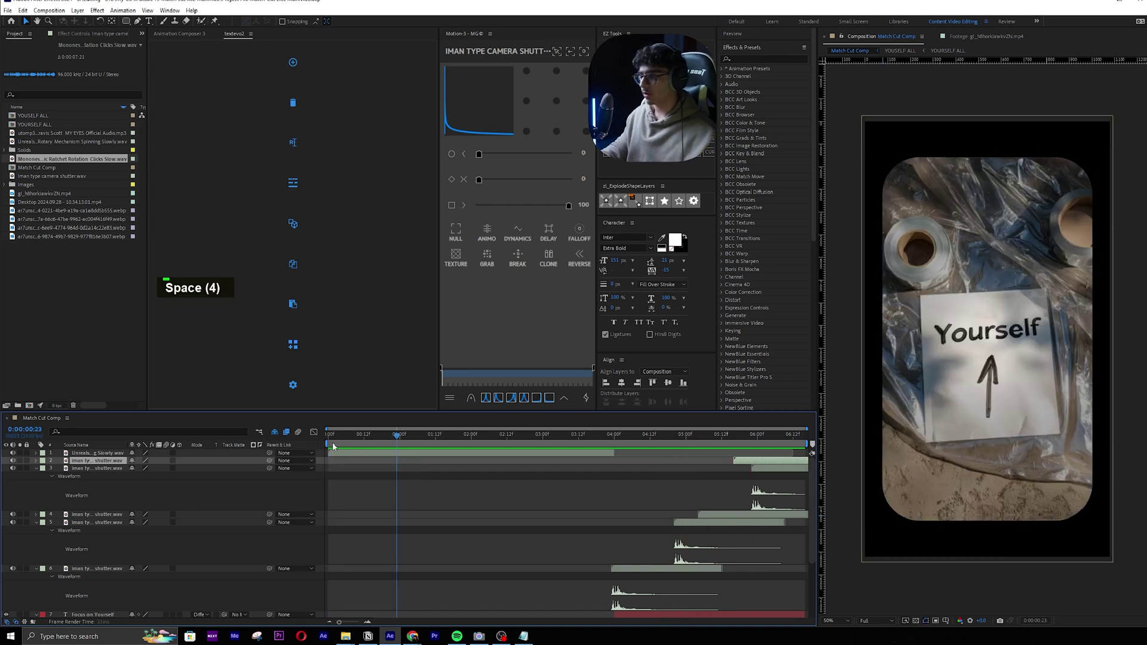
Step: Collapse the expanded waveforms and properties of all layers in the Match Cut Comp timeline
{"action": "scroll", "coordinate": [458, 518], "scroll_direction": "down", "scroll_amount": 3}
{"action": "scroll", "coordinate": [458, 519], "scroll_direction": "up", "scroll_amount": 3}
{"action": "key", "text": "ctrl+a"}
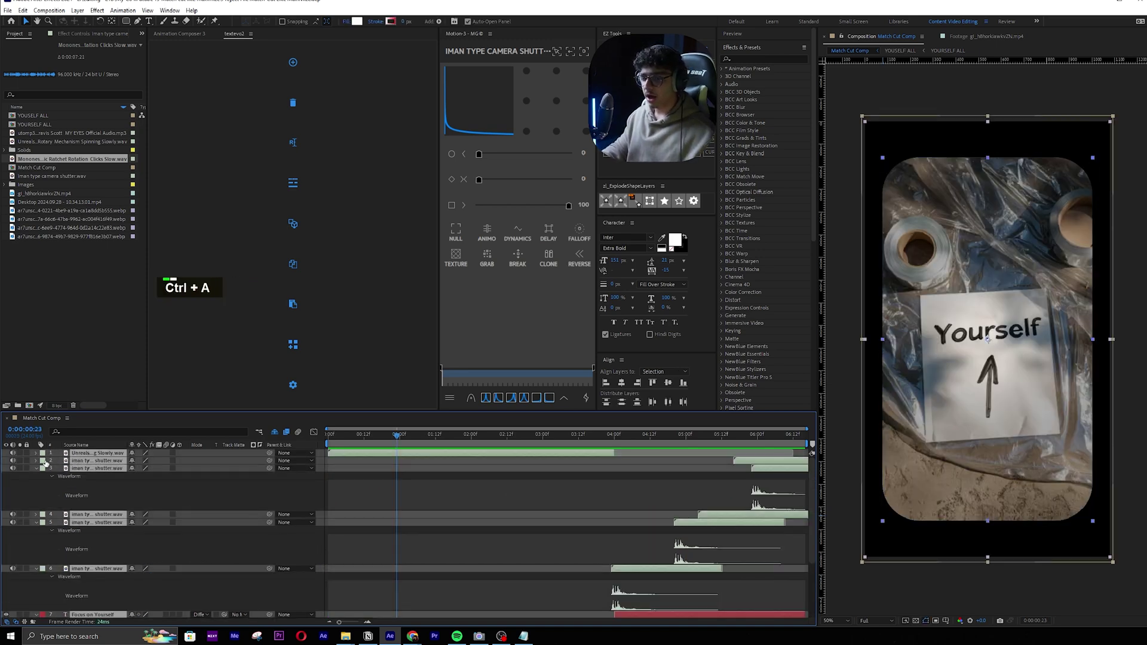
{"action": "left_click", "coordinate": [36, 468]}
{"action": "left_click", "coordinate": [525, 561]}
{"action": "left_click", "coordinate": [87, 484]}
{"action": "left_click", "coordinate": [89, 491]}
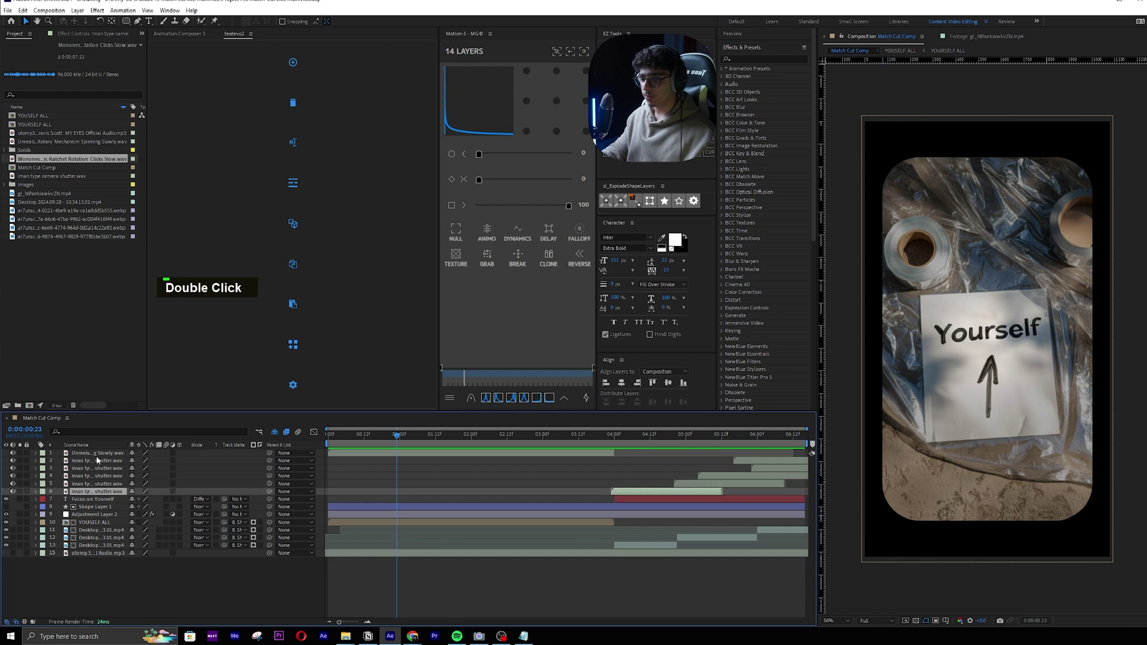
Step: Pre-compose the rotary mechanism sound and the five camera shutter sounds together as Pre-comp 1
{"action": "left_click", "coordinate": [97, 456], "text": "shift"}
{"action": "key", "text": "ctrl+shift+c"}
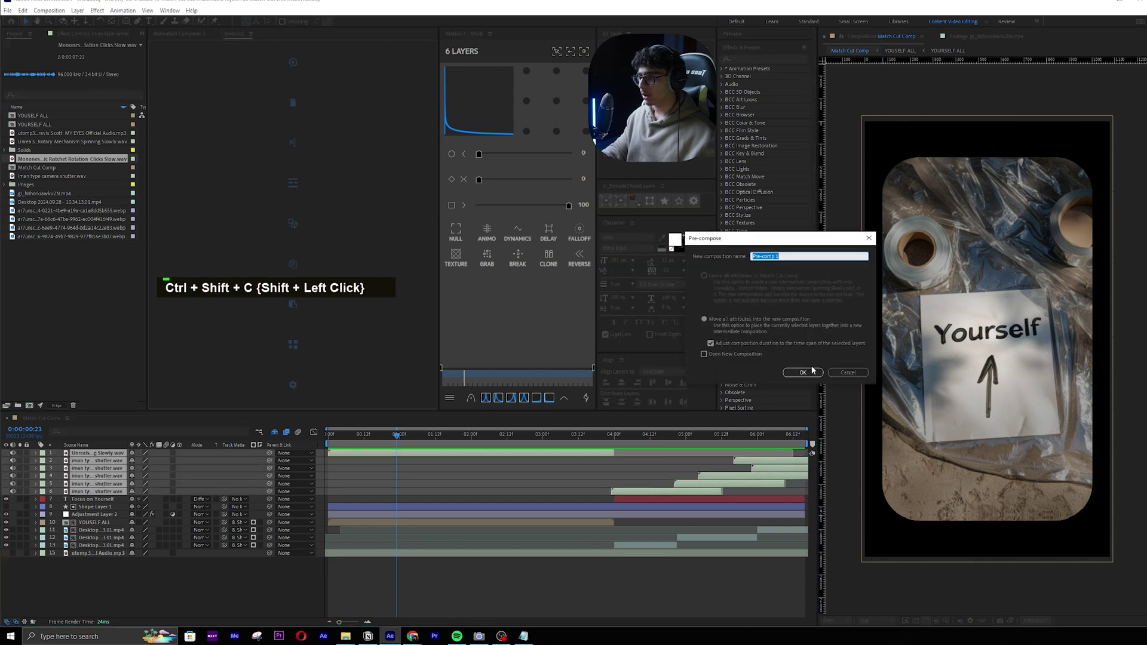
{"action": "left_click", "coordinate": [811, 371]}
Step: Apply the Reverb effect to the sound pre-comp and preview the result
{"action": "key", "text": "ctrl+space"}
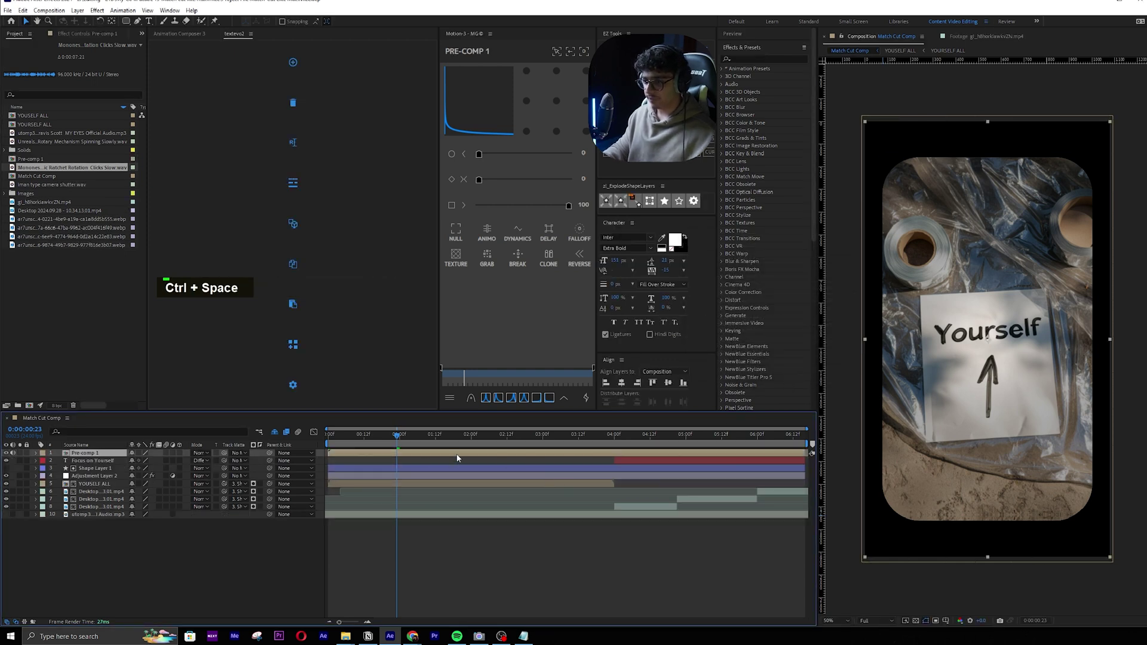
{"action": "key", "text": "ctrl+space"}
{"action": "type", "text": "reve"}
{"action": "left_click", "coordinate": [419, 468]}
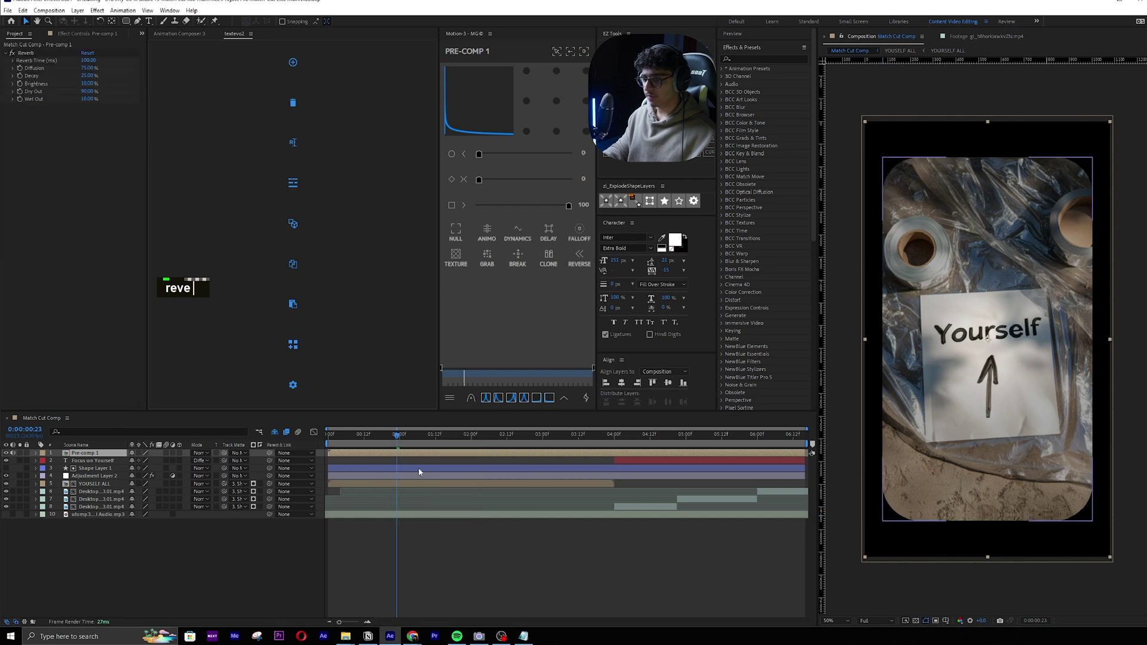
{"action": "key", "text": "space"}
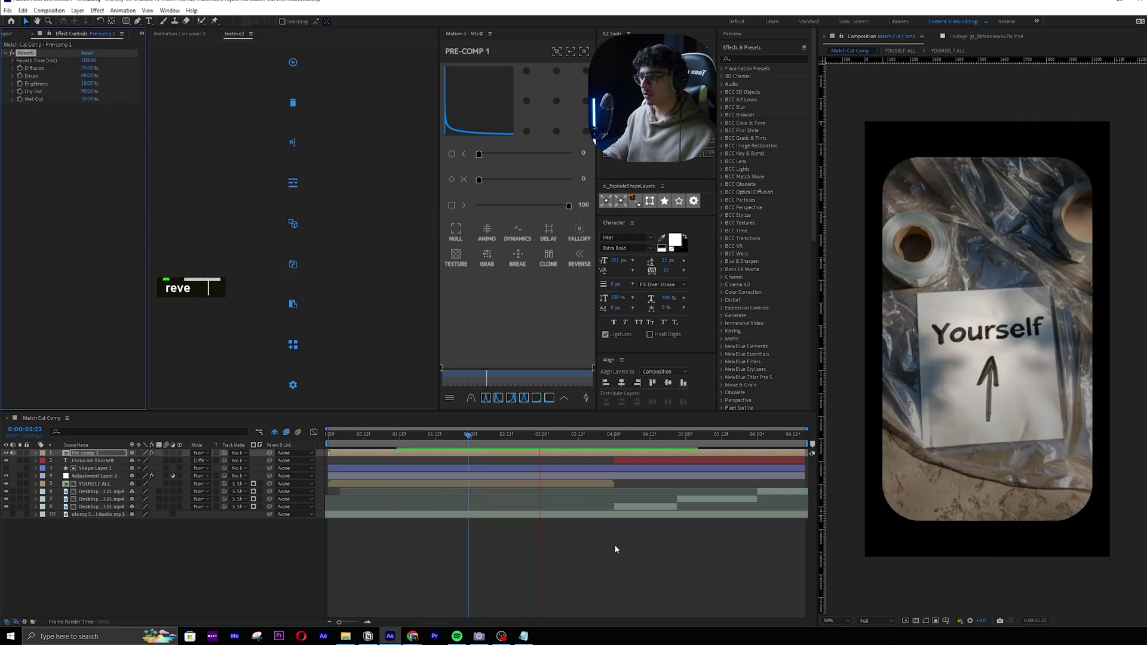
Step: Set the audio levels of Pre-comp 1 and the re-enabled music layer to -10 dB, and save the project
{"action": "key", "text": "l"}
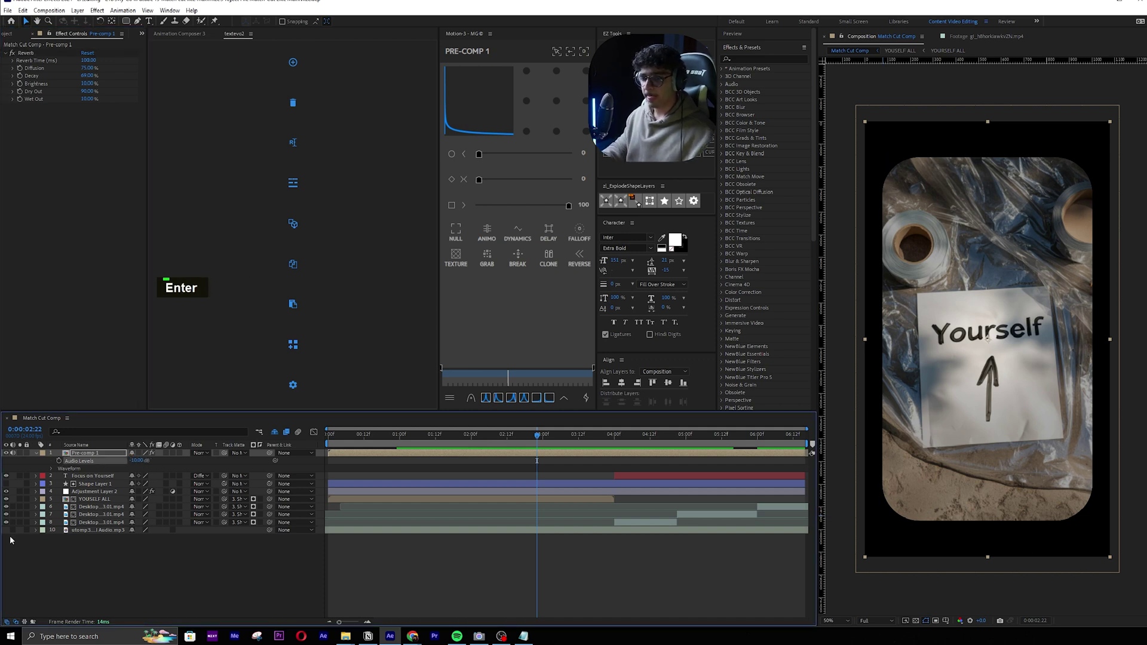
{"action": "double_click", "coordinate": [83, 531]}
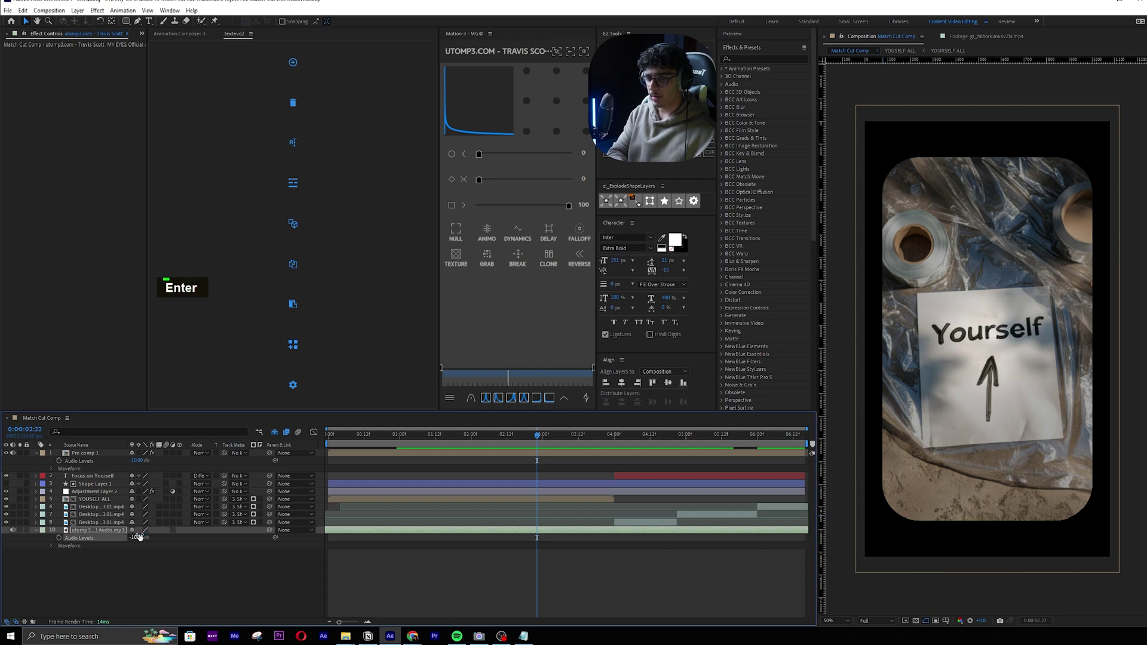
{"action": "key", "text": "ctrl+s"}
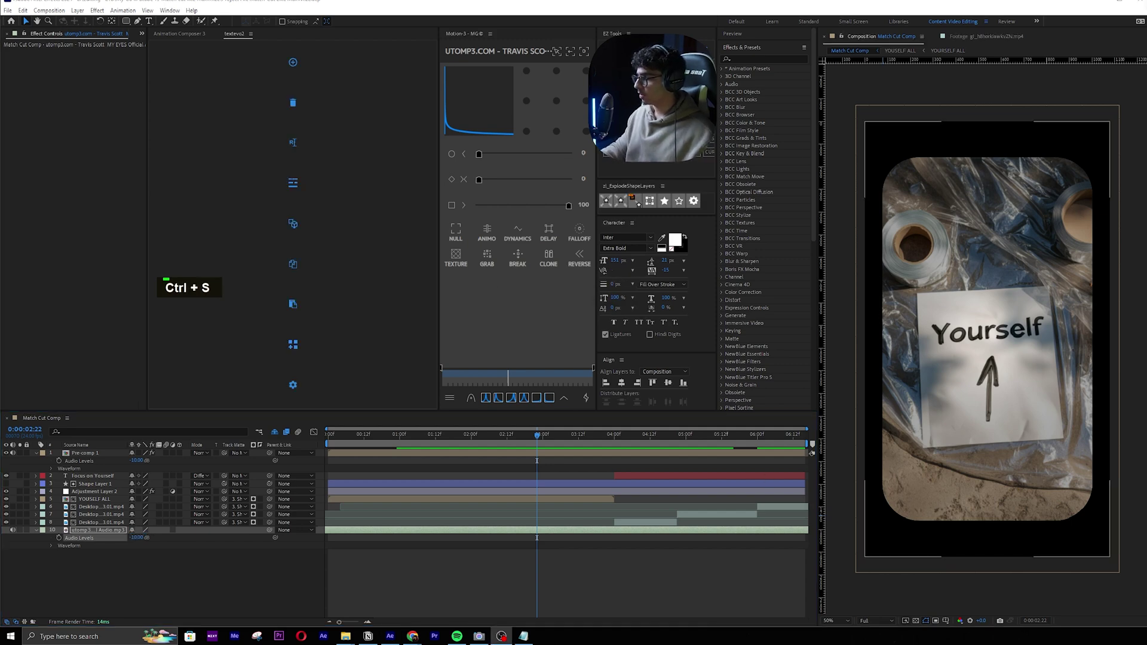
Step: Play back the composition from the beginning to check the mix of music and sound effects
{"action": "key", "text": "Home"}
{"action": "key", "text": "space"}
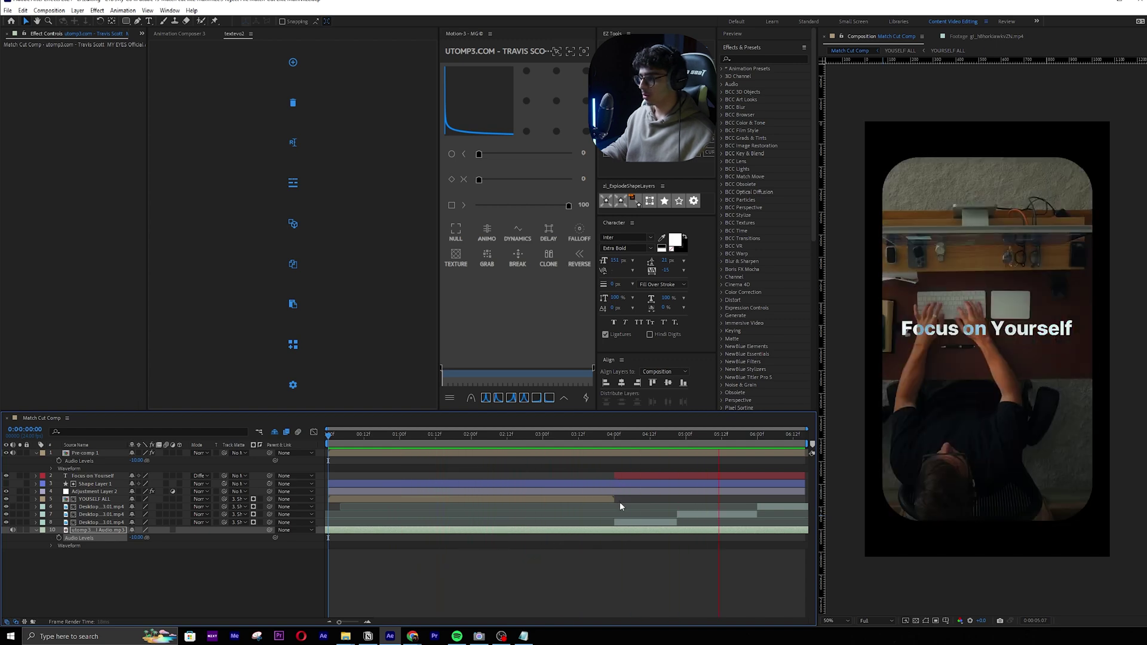
{"action": "key", "text": "space"}
{"action": "key", "text": "space"}
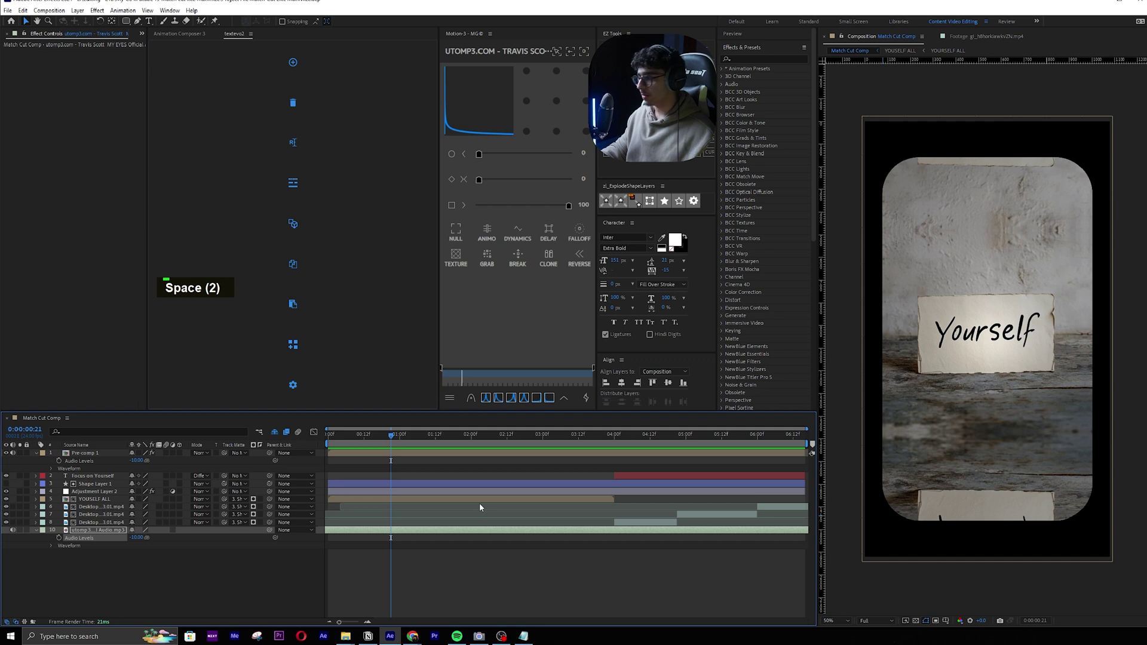